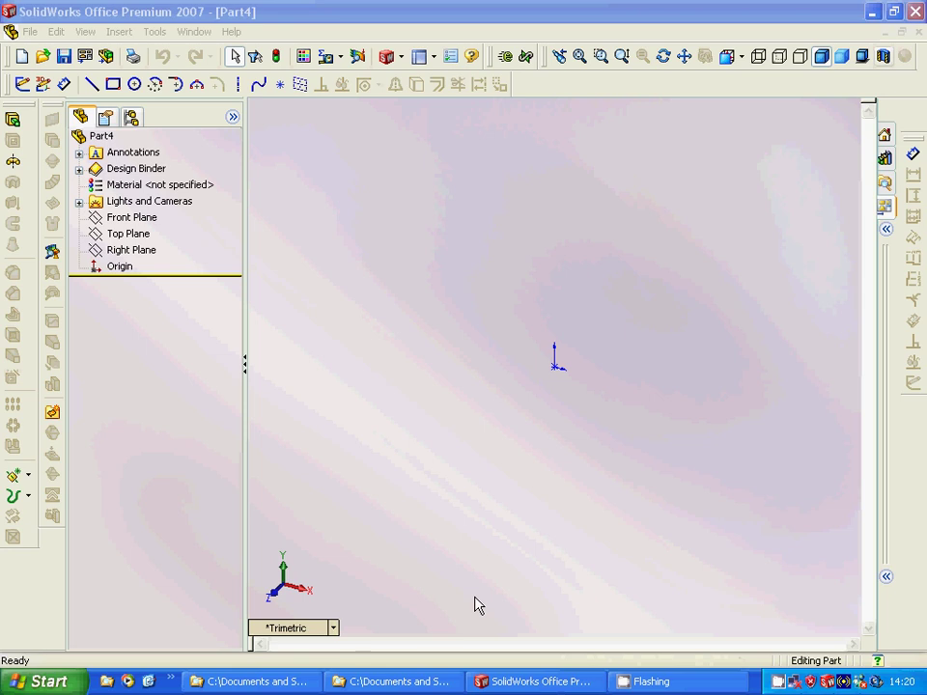
- Start a sketch on the Front Plane and draw a six-sided polygon centred on the origin, with an inscribed circle about 61 mm in diameter
{"action": "left_click", "coordinate": [145, 201]}
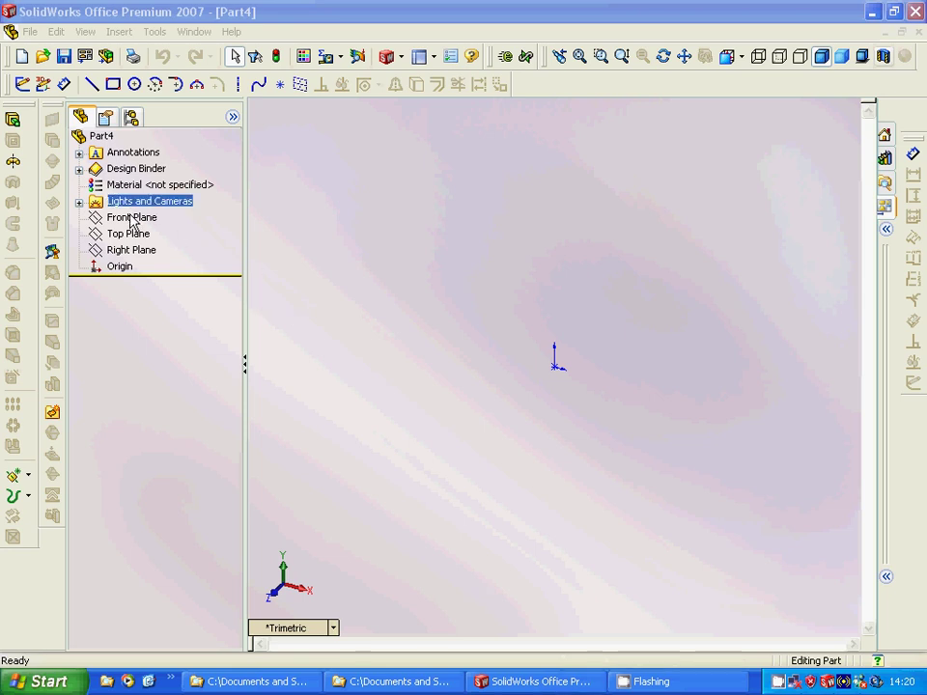
{"action": "left_click", "coordinate": [133, 220]}
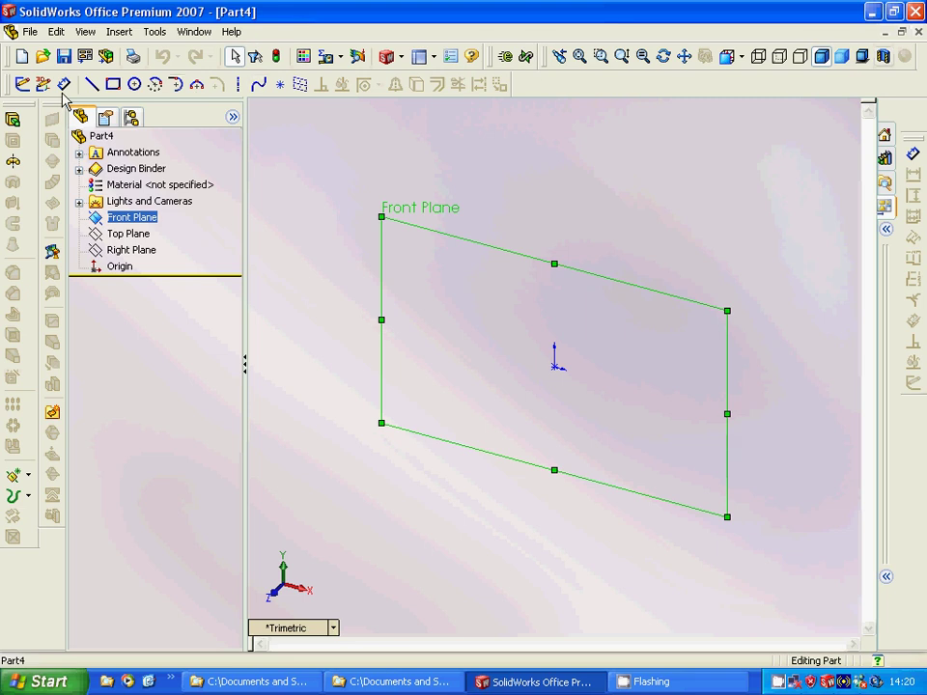
{"action": "left_click", "coordinate": [21, 84]}
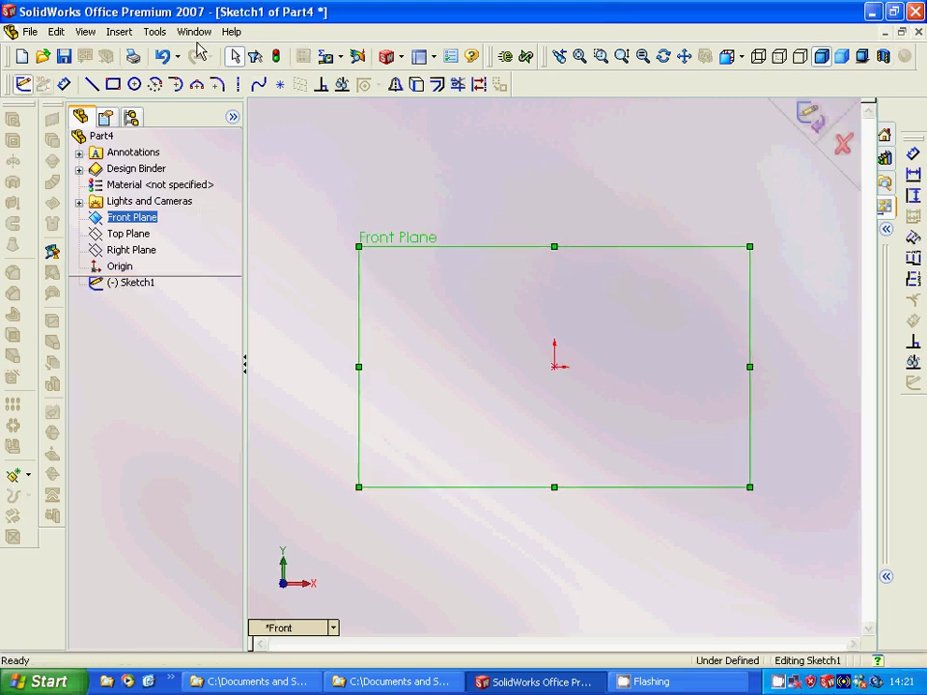
{"action": "left_click", "coordinate": [153, 32]}
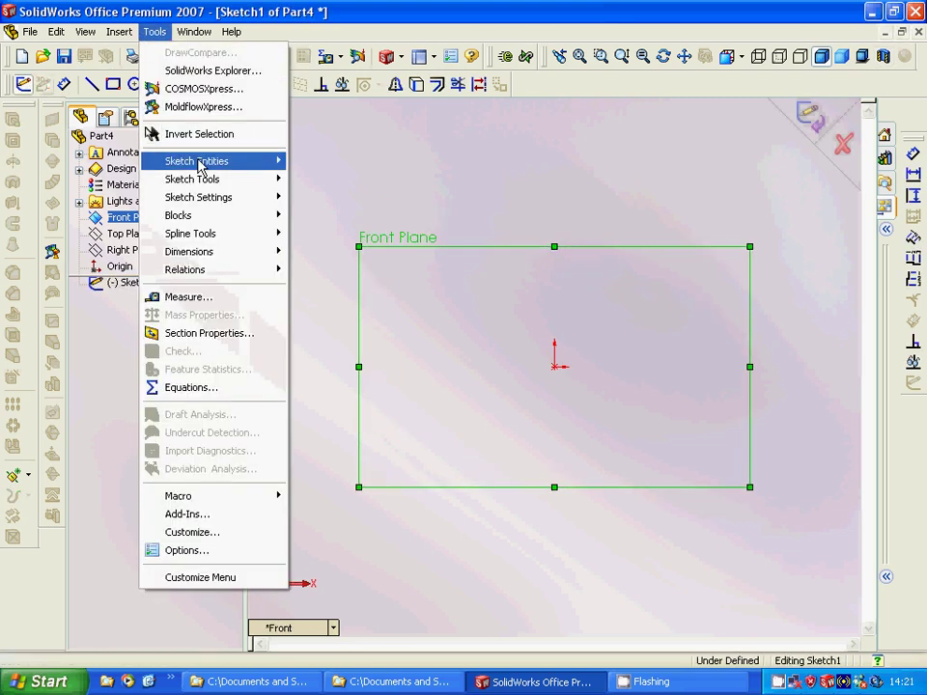
{"action": "mouse_move", "coordinate": [199, 166]}
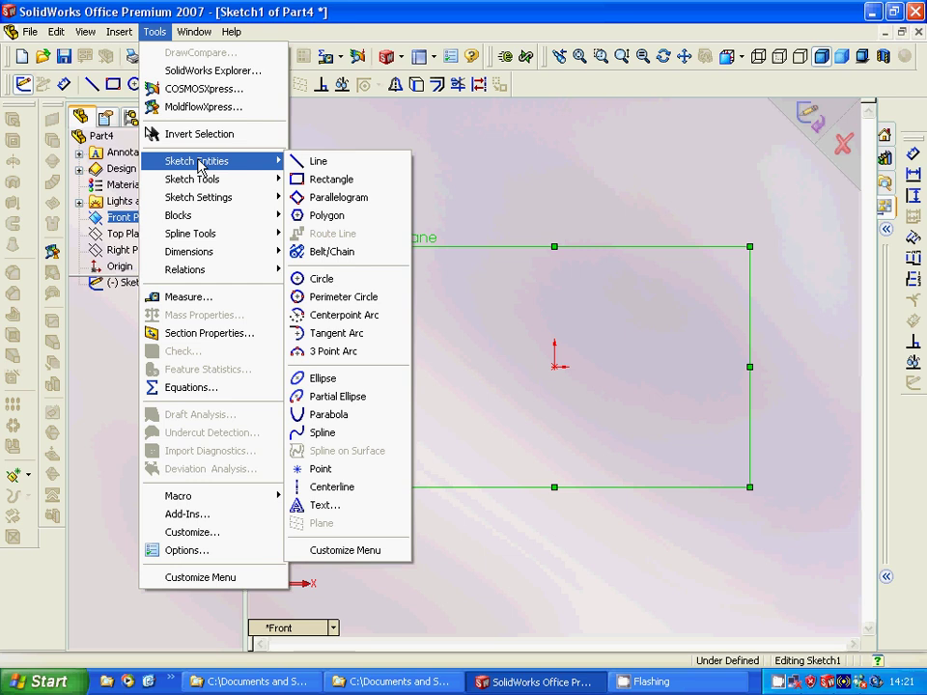
{"action": "left_click", "coordinate": [326, 215]}
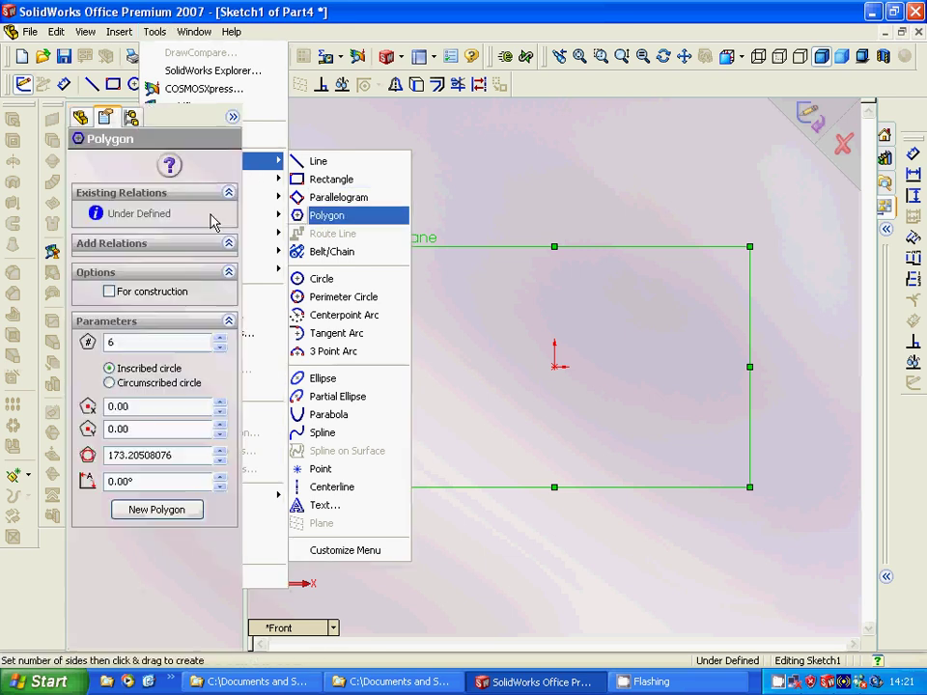
{"action": "mouse_move", "coordinate": [556, 370]}
{"action": "left_mouse_down"}
{"action": "mouse_move", "coordinate": [556, 439]}
{"action": "mouse_move", "coordinate": [593, 435]}
{"action": "left_mouse_up"}
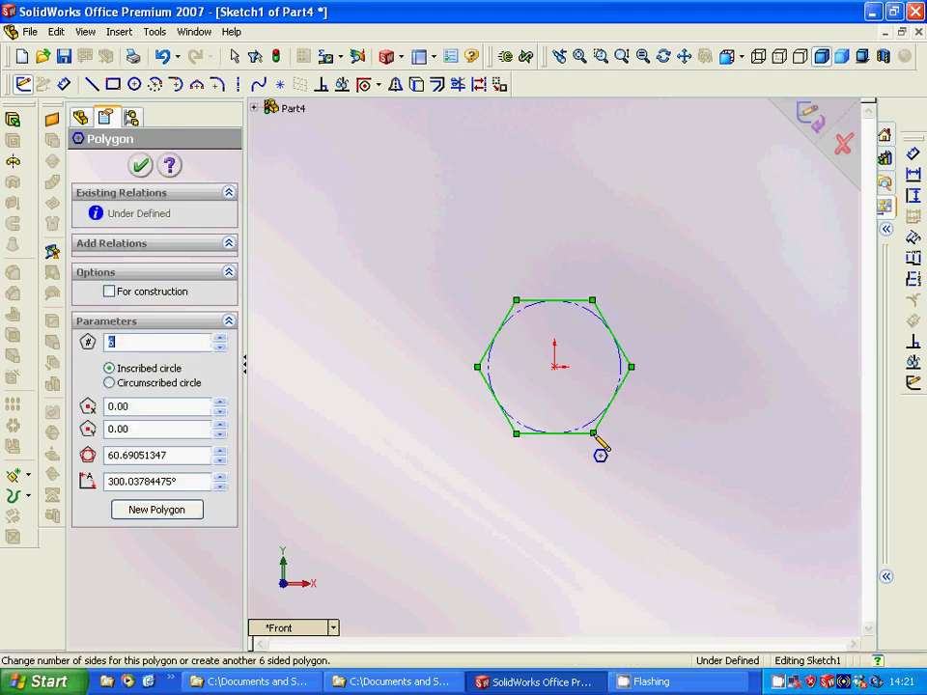
- Set the hexagon's inscribed circle diameter to 100 mm and its angle to 300°, and finish the polygon
{"action": "double_click", "coordinate": [179, 456]}
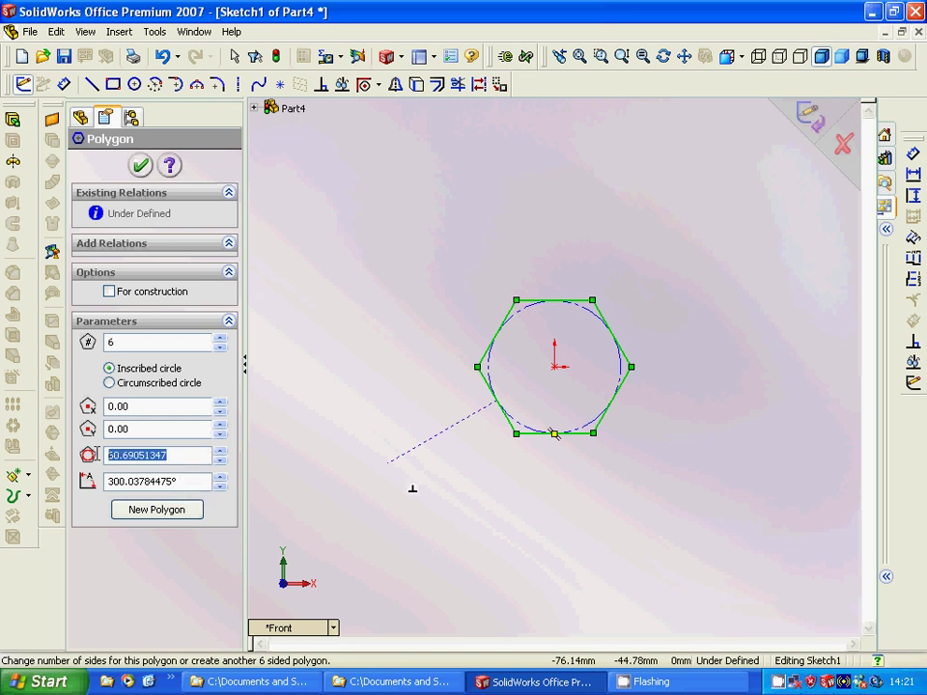
{"action": "type", "text": "100"}
{"action": "key", "text": "Return"}
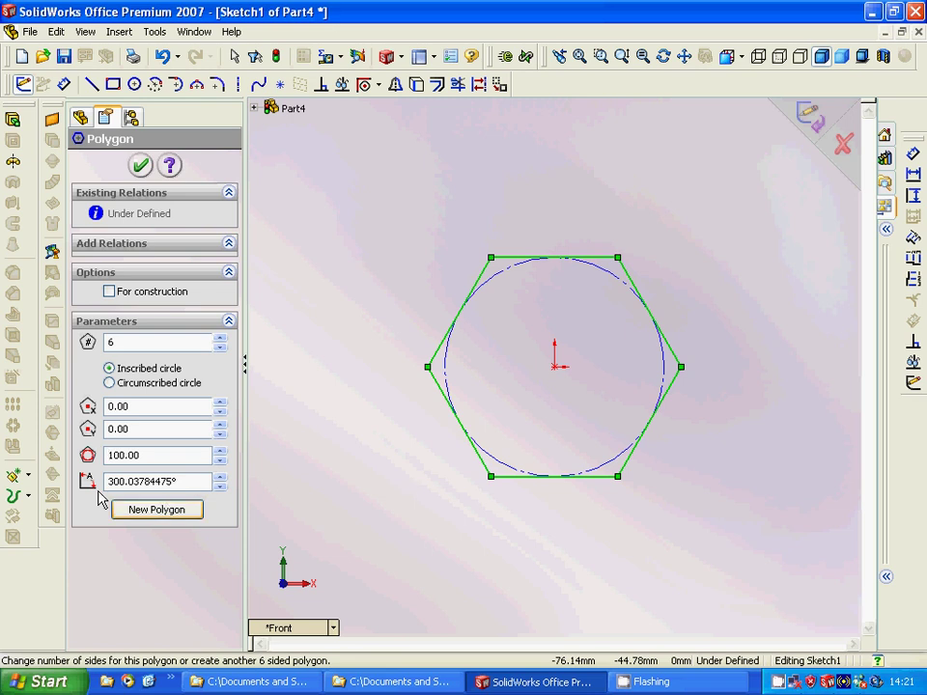
{"action": "double_click", "coordinate": [194, 482]}
{"action": "type", "text": "300"}
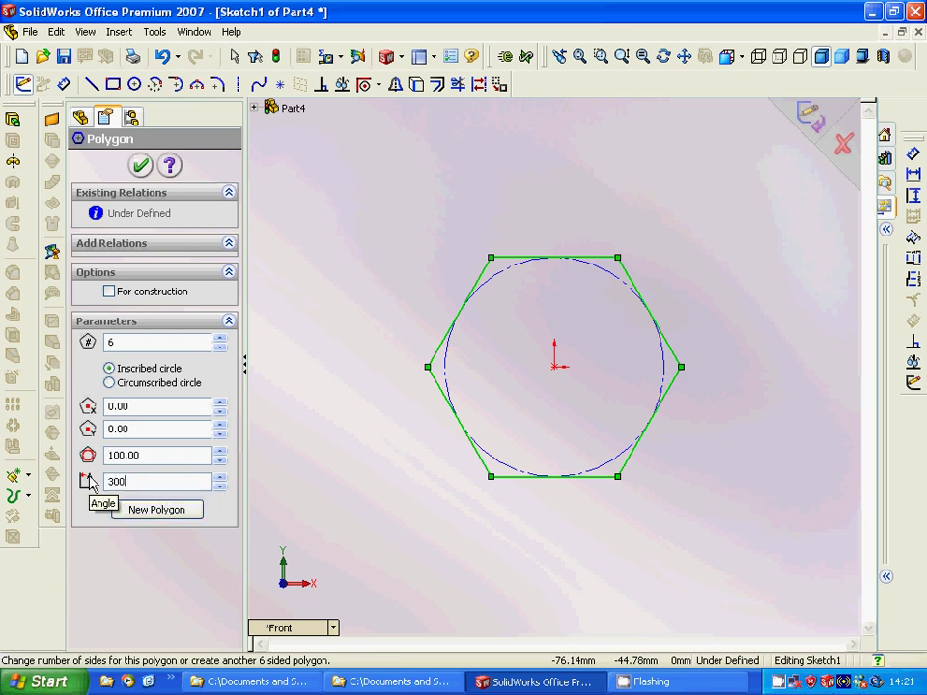
{"action": "key", "text": "Return"}
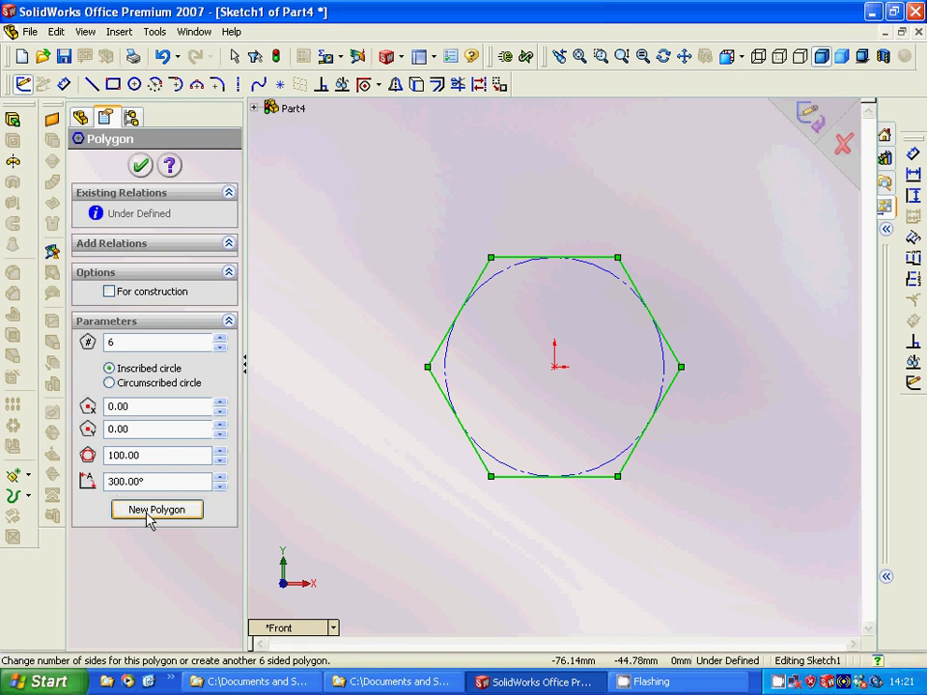
{"action": "left_click", "coordinate": [143, 167]}
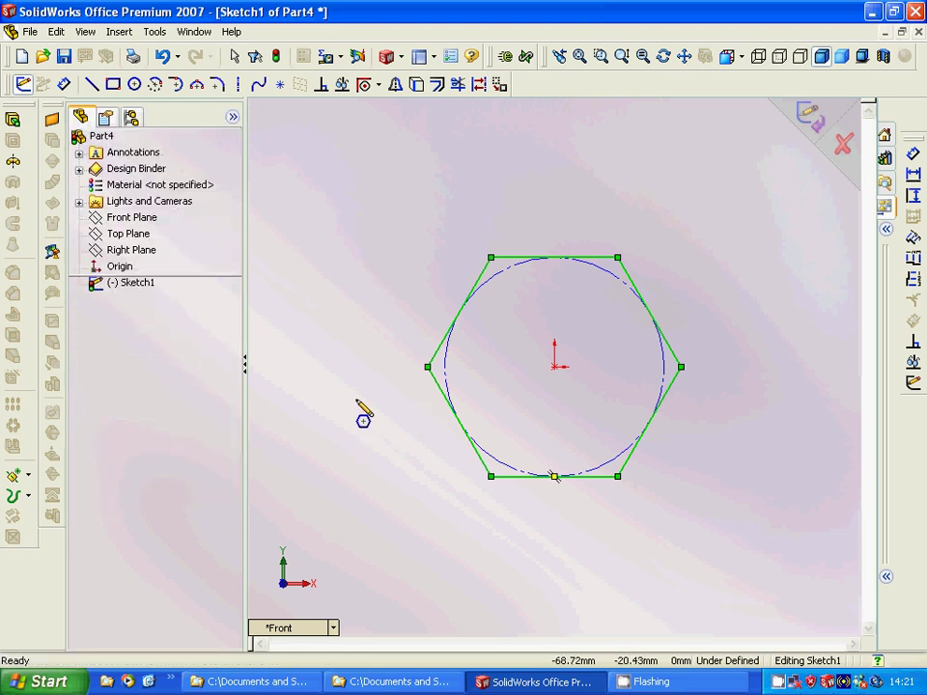
- Extrude the hexagon sketch as a solid with a blind depth of 200 mm
{"action": "left_click", "coordinate": [16, 118]}
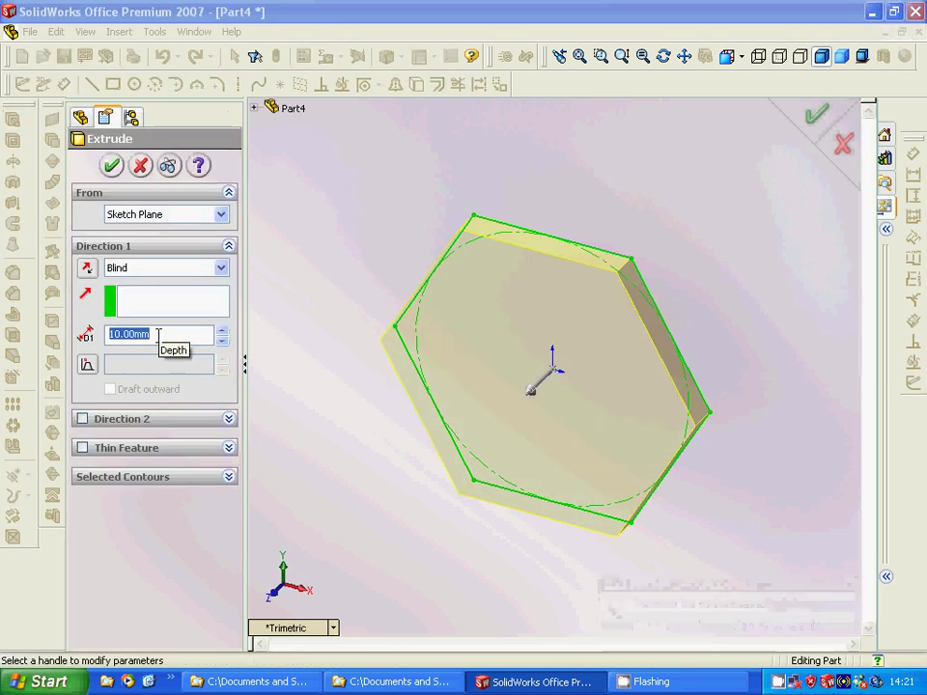
{"action": "type", "text": "200"}
{"action": "key", "text": "Return"}
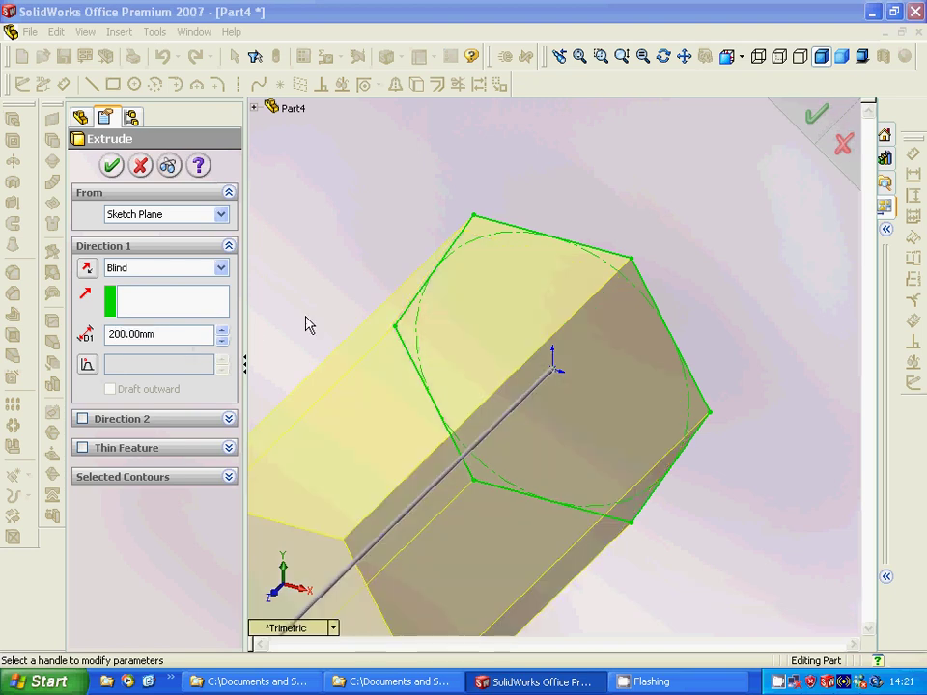
{"action": "left_click", "coordinate": [579, 56]}
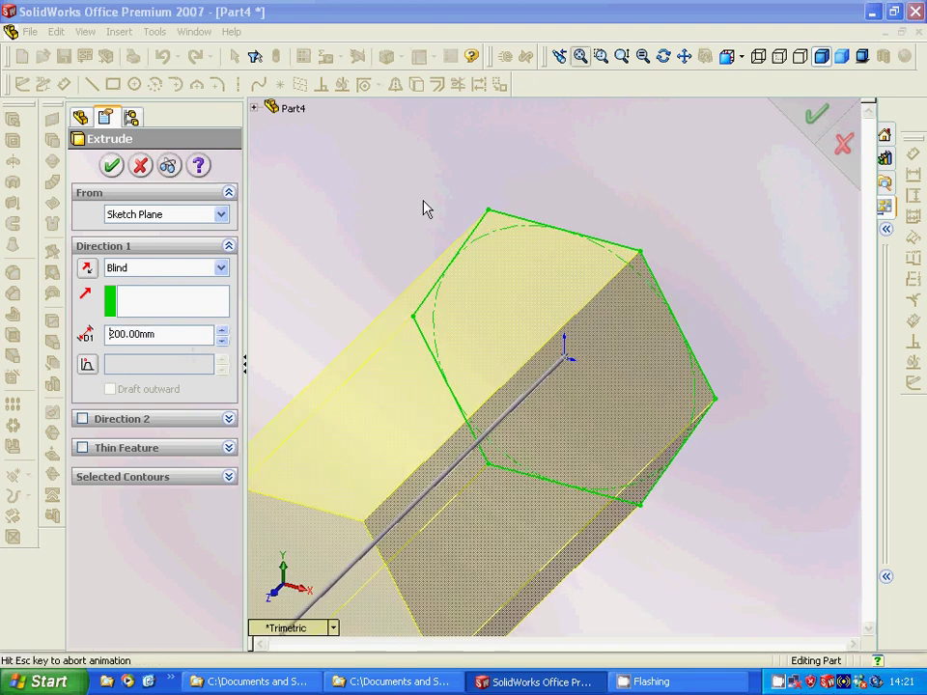
{"action": "left_click", "coordinate": [112, 166]}
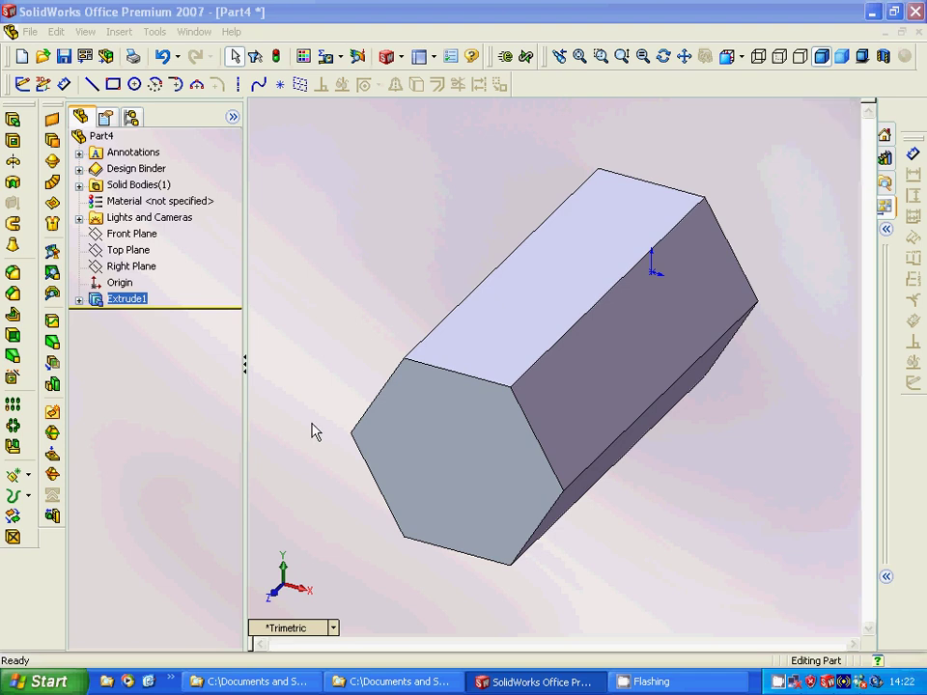
- View the open parts ex15 and ex17, and return to Part4
{"action": "left_click", "coordinate": [193, 31]}
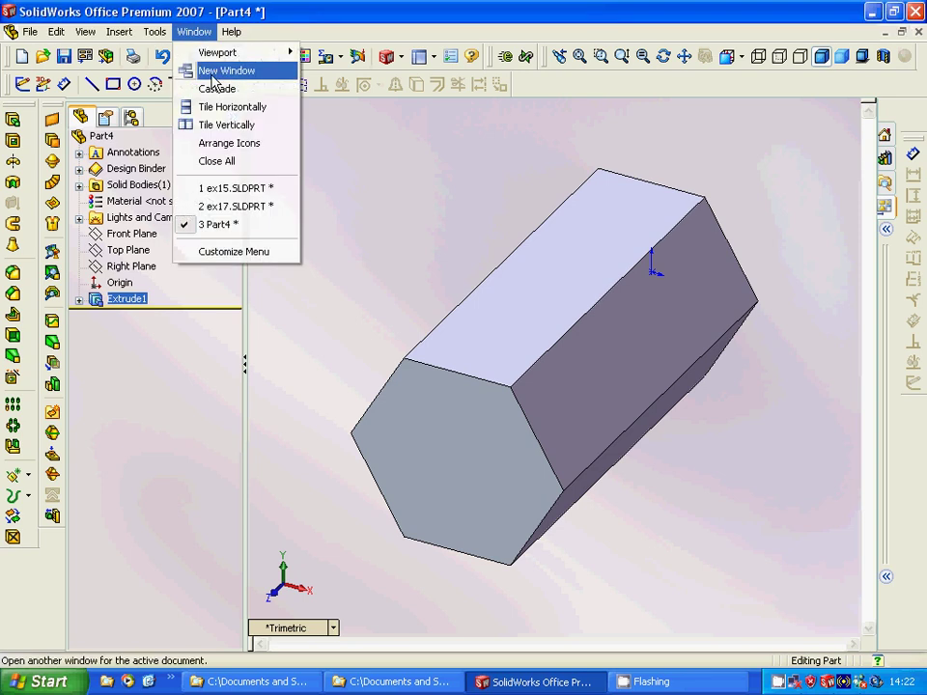
{"action": "left_click", "coordinate": [242, 198]}
{"action": "left_click", "coordinate": [193, 31]}
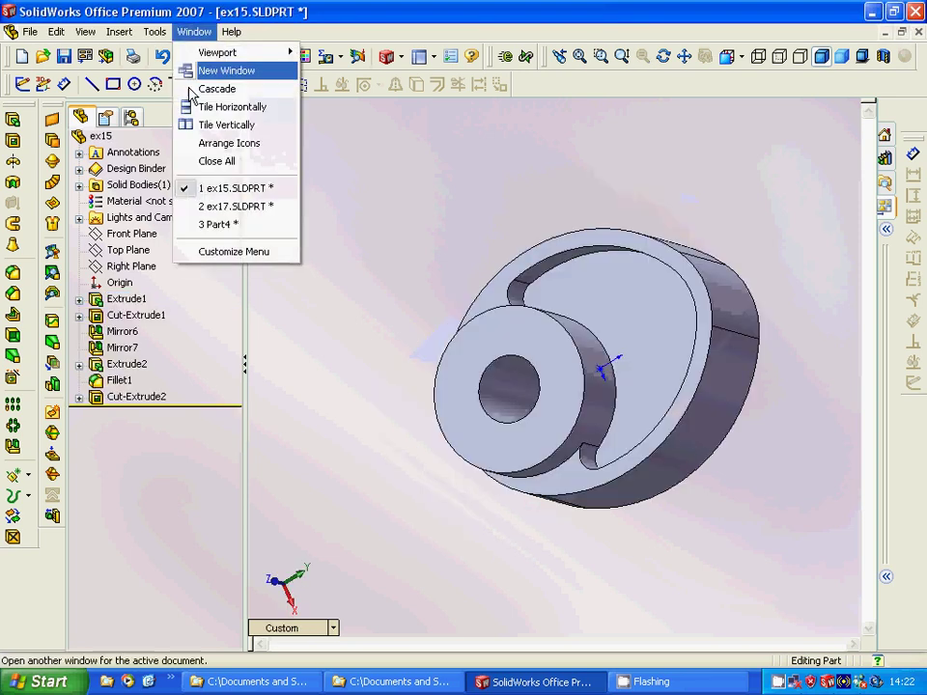
{"action": "left_click", "coordinate": [221, 207]}
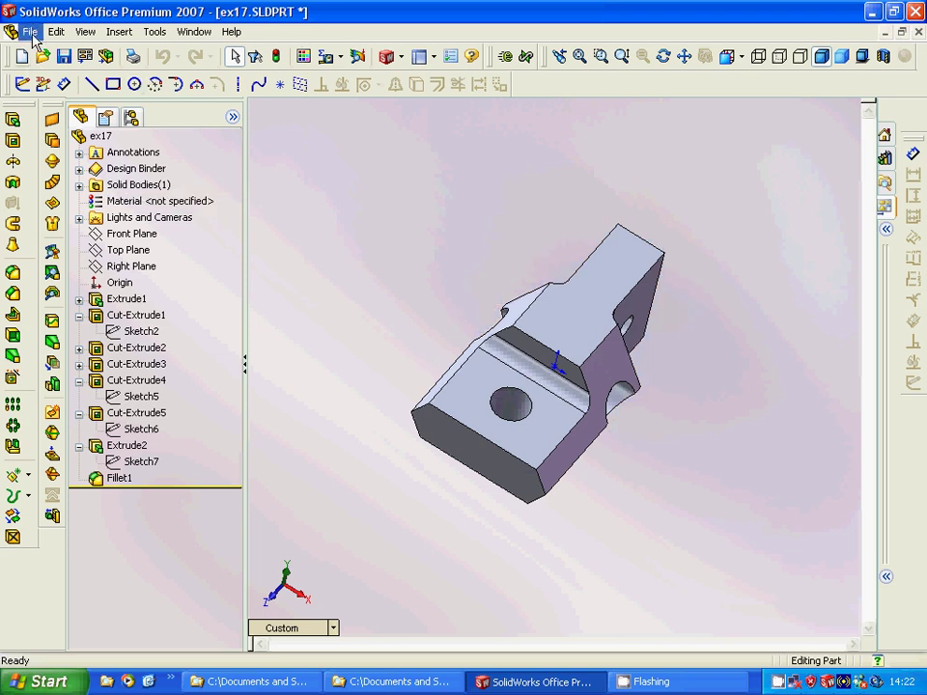
{"action": "left_click", "coordinate": [195, 31]}
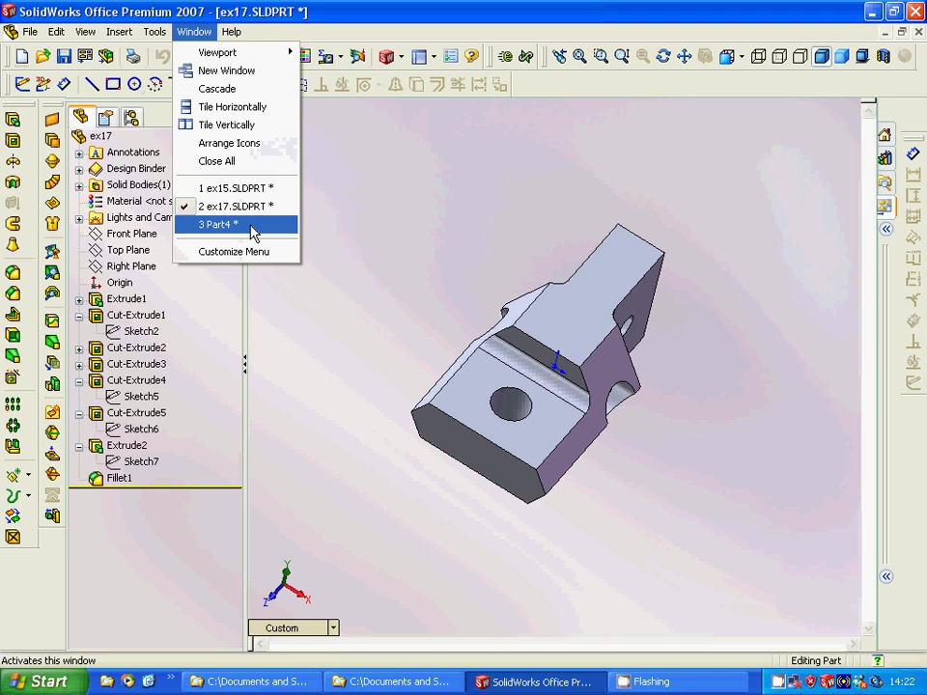
{"action": "left_click", "coordinate": [237, 223]}
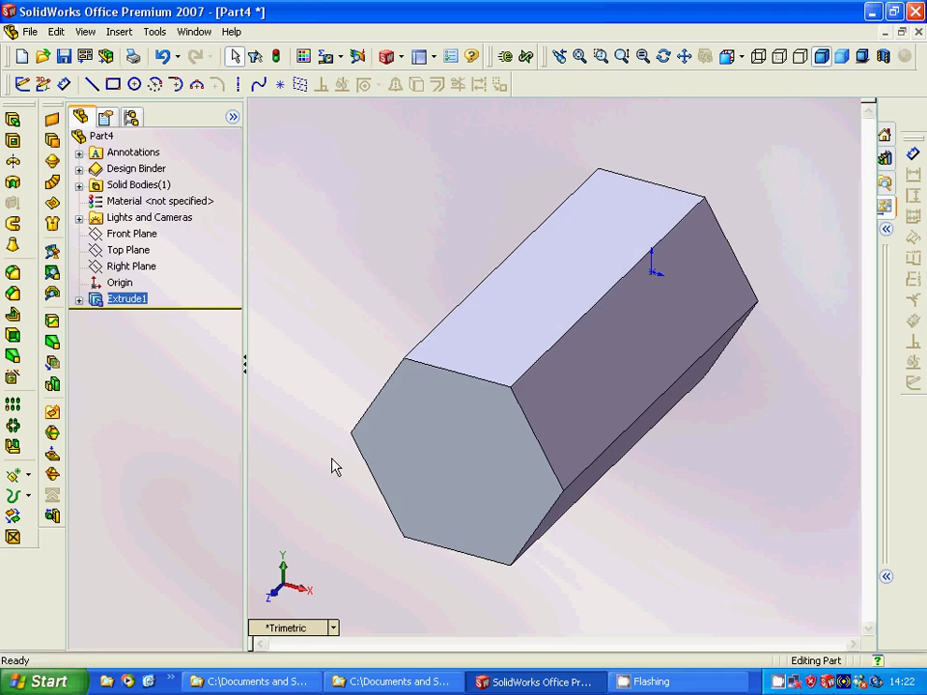
- Sketch two rectangles about 103 mm wide on the prism's front hexagonal face, one overlapping its upper portion and one its lower portion
{"action": "left_click", "coordinate": [440, 439]}
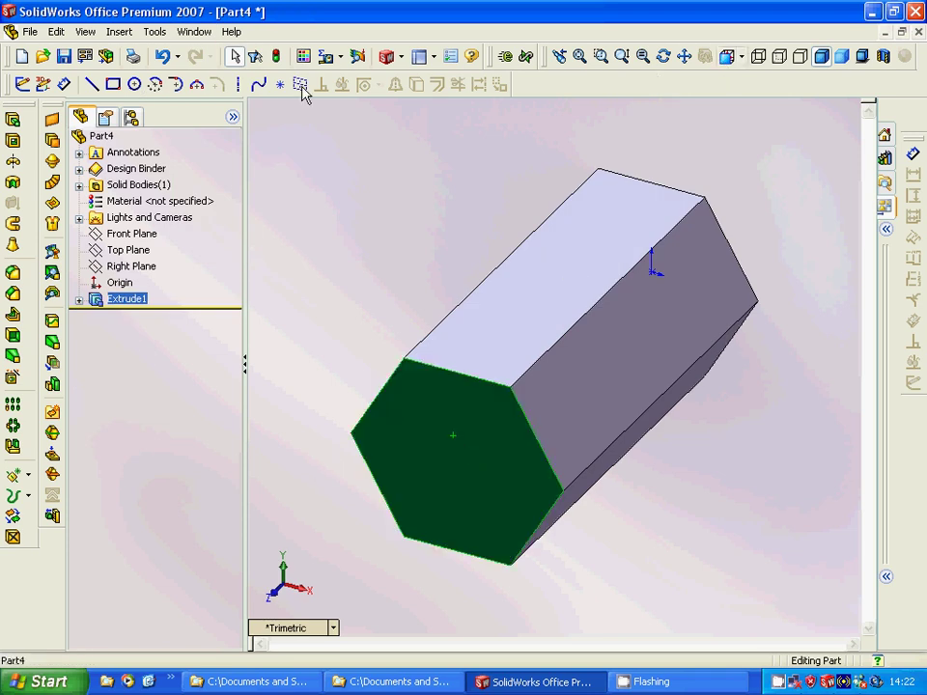
{"action": "left_click", "coordinate": [21, 85]}
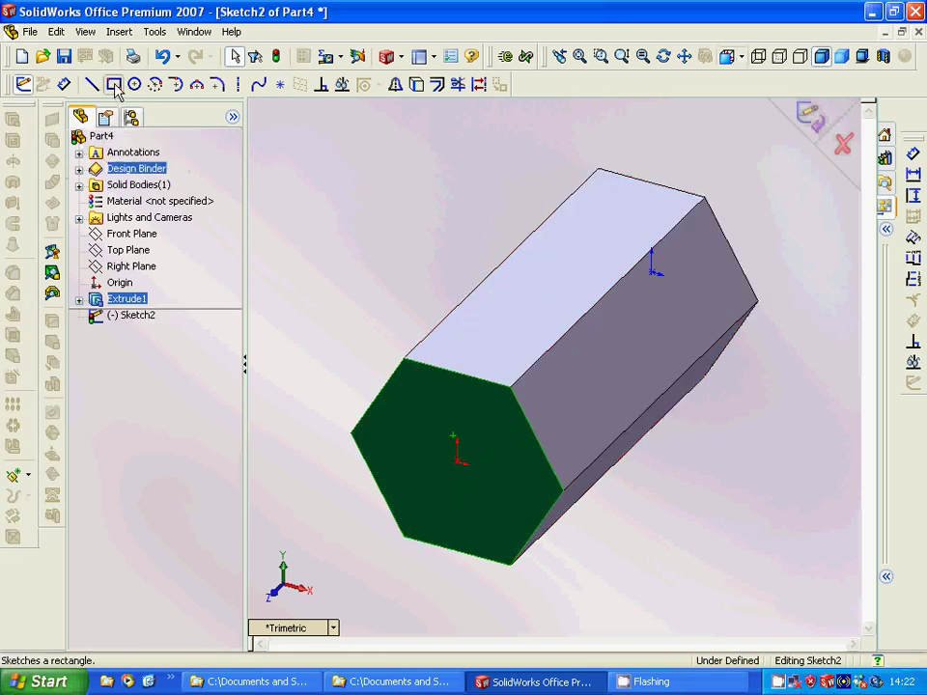
{"action": "left_click", "coordinate": [739, 57]}
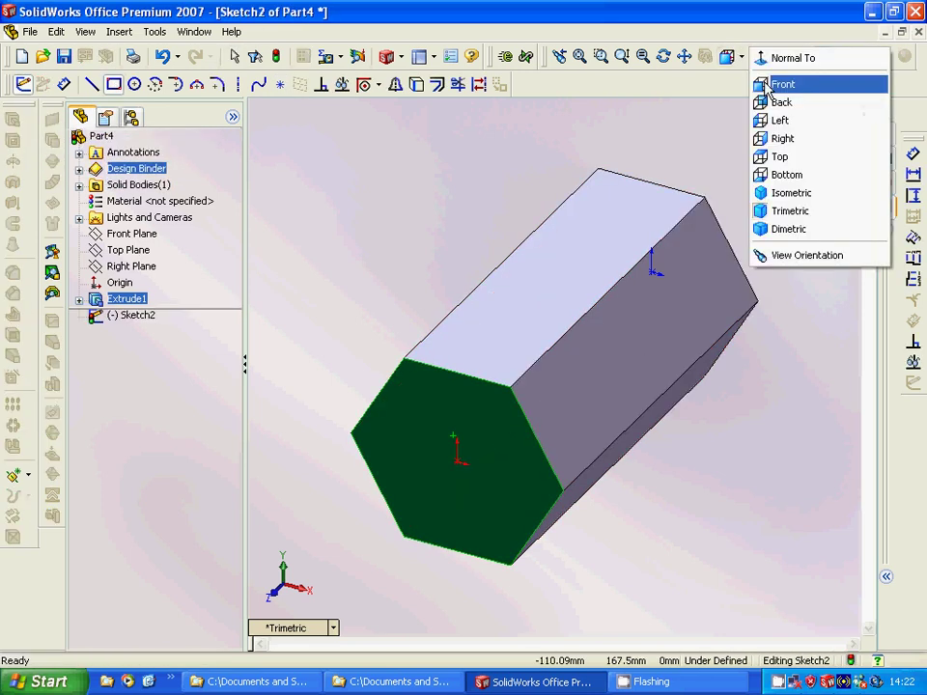
{"action": "left_click", "coordinate": [769, 86]}
{"action": "left_click", "coordinate": [113, 84]}
{"action": "left_click_drag", "start_coordinate": [348, 115], "coordinate": [783, 293]}
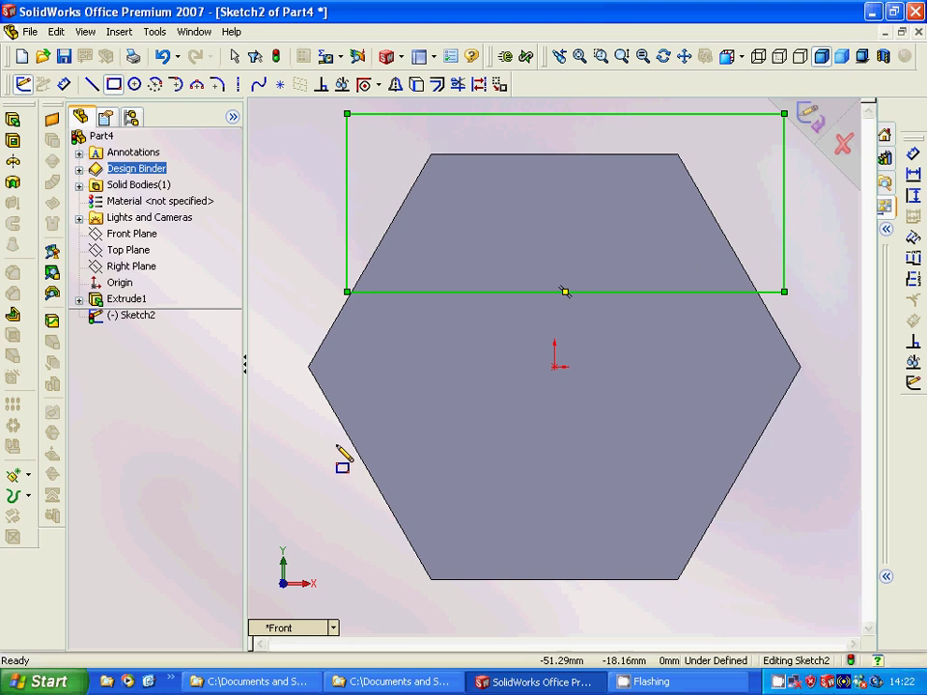
{"action": "left_click_drag", "start_coordinate": [348, 461], "coordinate": [783, 600]}
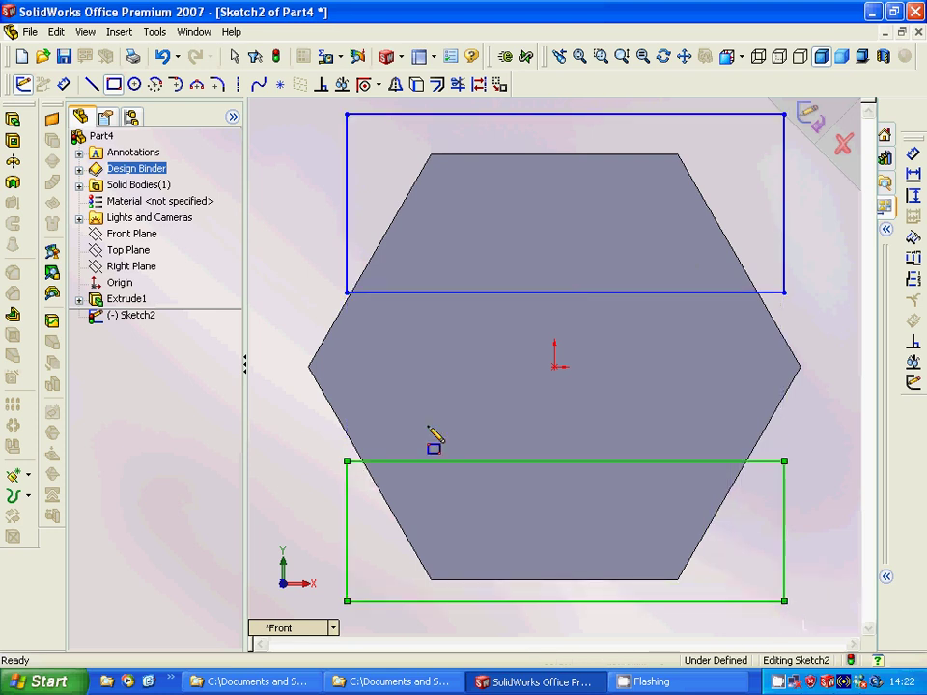
- Add a vertical dimension of 40 mm between the facing inner edges of the two rectangles
{"action": "left_click", "coordinate": [910, 196]}
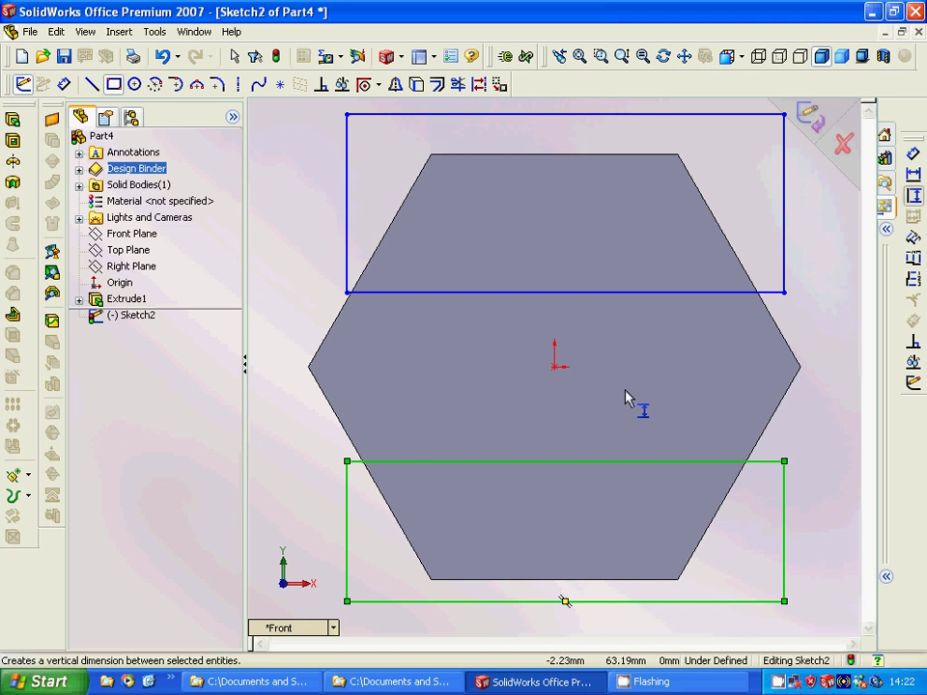
{"action": "left_click", "coordinate": [590, 463]}
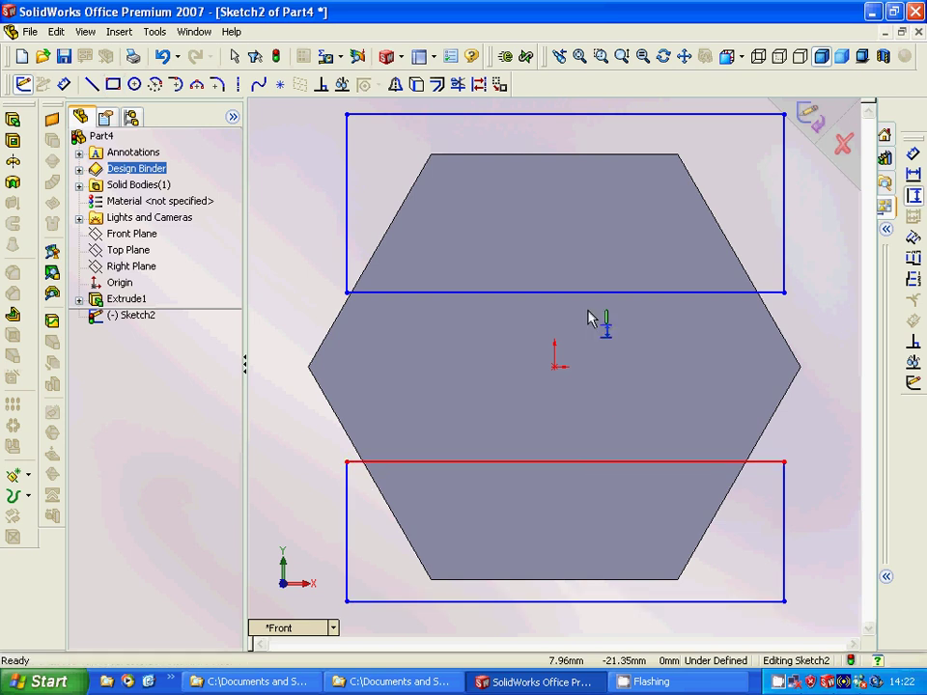
{"action": "left_click", "coordinate": [591, 293]}
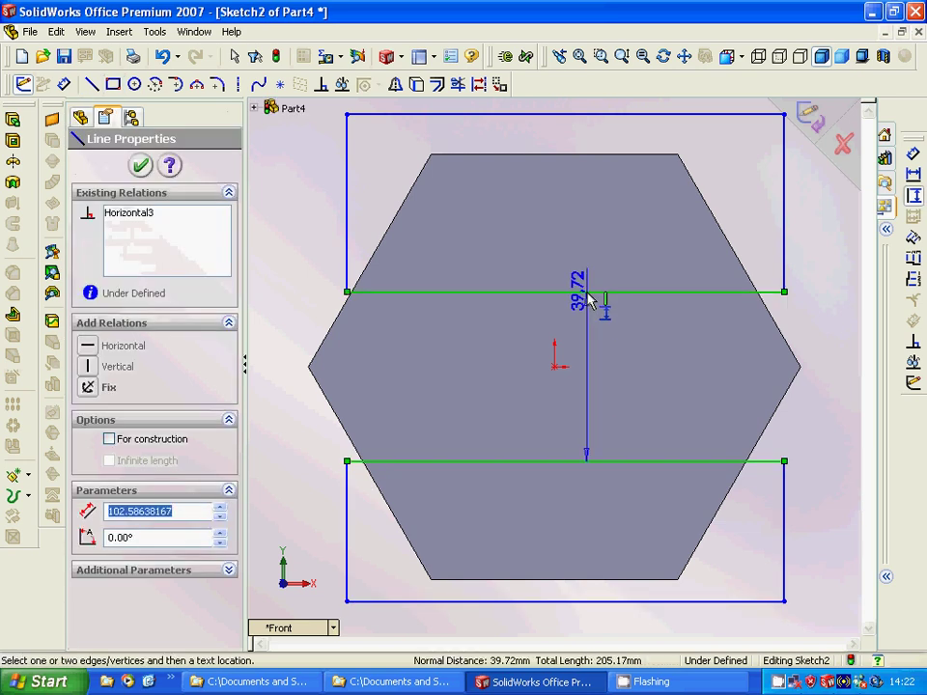
{"action": "left_click", "coordinate": [819, 340]}
{"action": "type", "text": "40"}
{"action": "key", "text": "Return"}
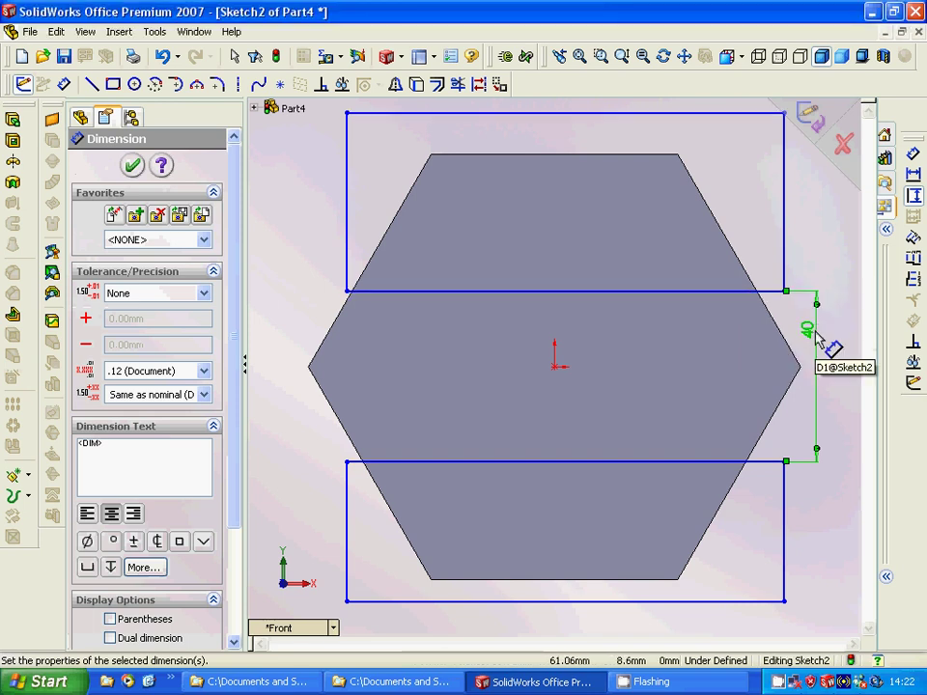
- Dimension the upper rectangle's lower edge at 20 mm vertically from the origin and finish dimensioning
{"action": "left_click", "coordinate": [556, 367]}
{"action": "left_click", "coordinate": [584, 292]}
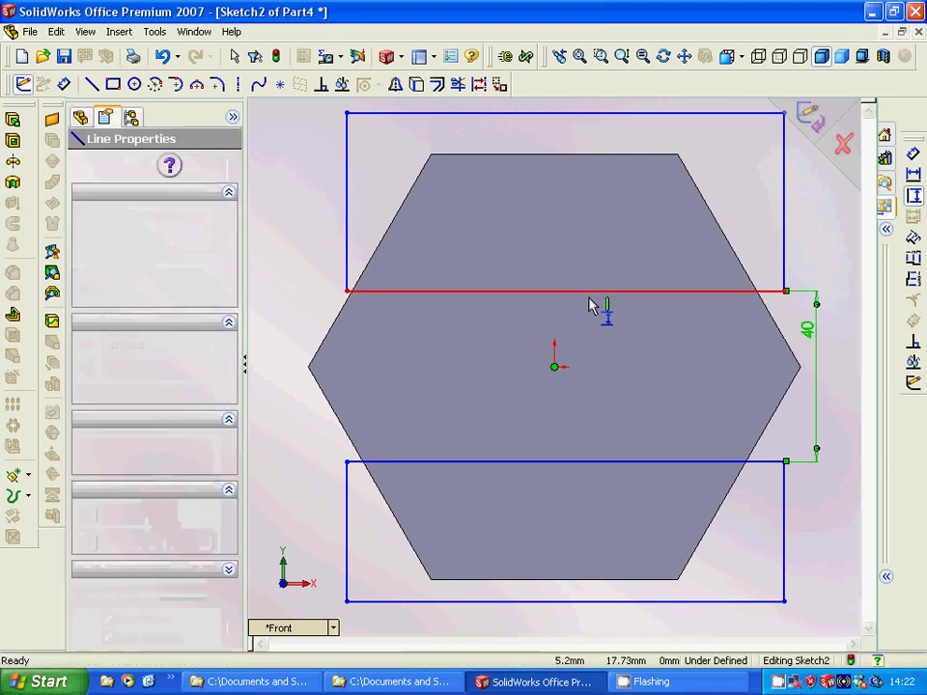
{"action": "left_click", "coordinate": [694, 343]}
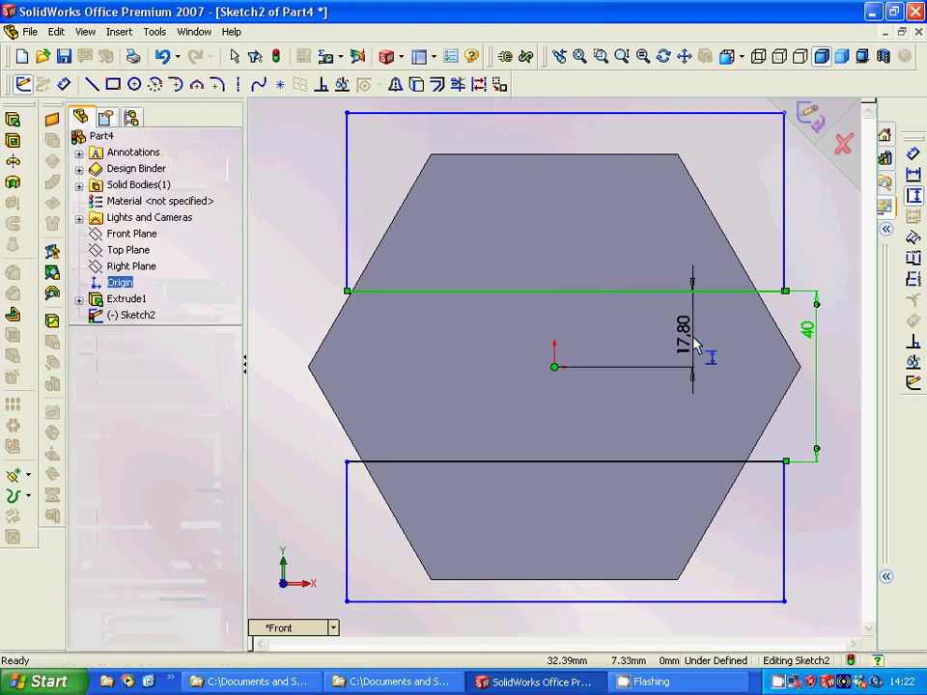
{"action": "type", "text": "20"}
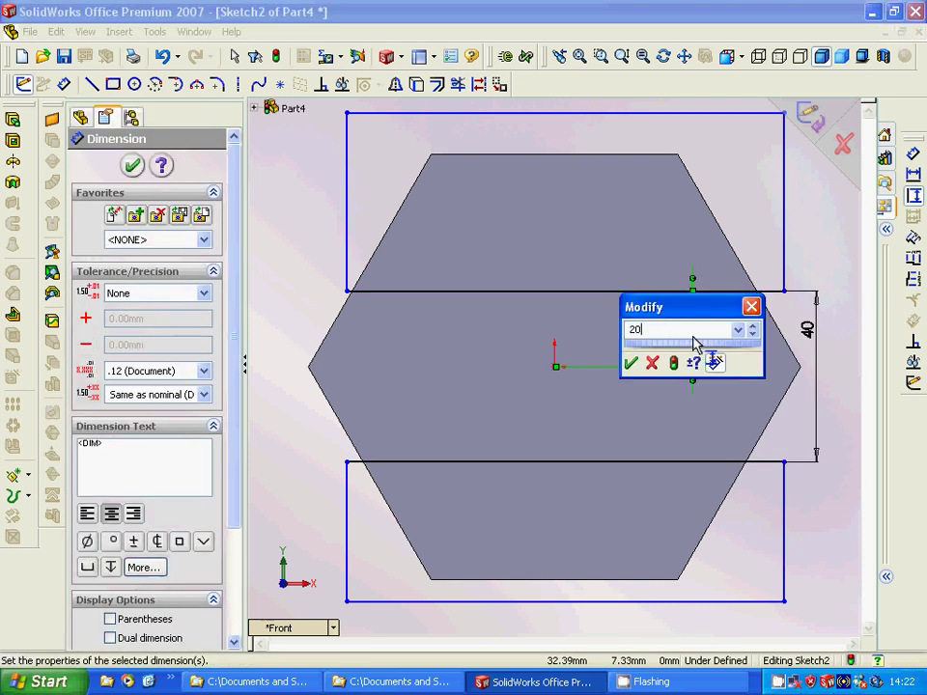
{"action": "key", "text": "Return"}
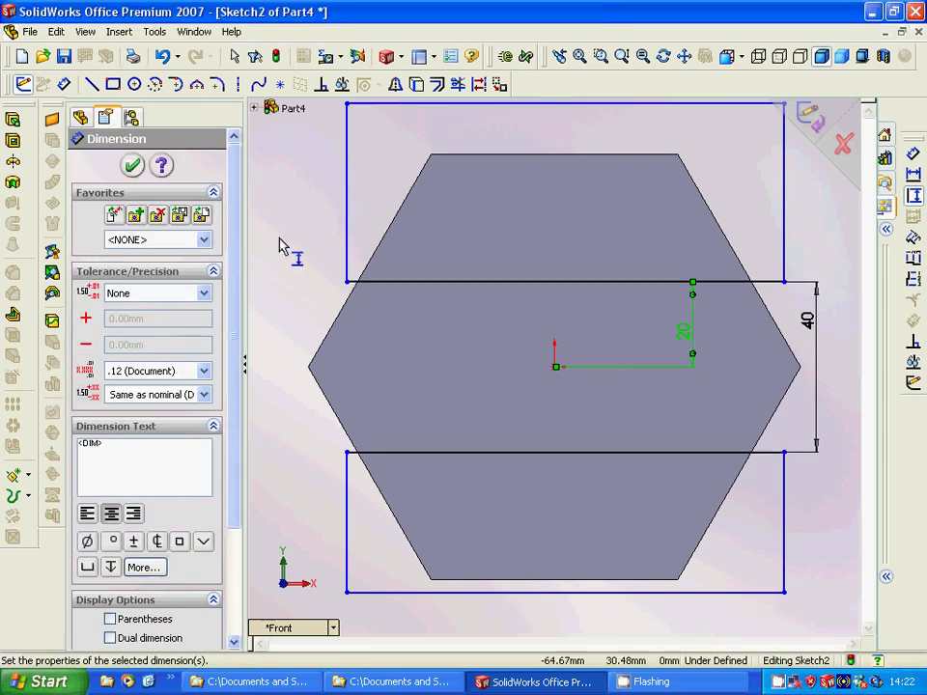
{"action": "left_click", "coordinate": [134, 166]}
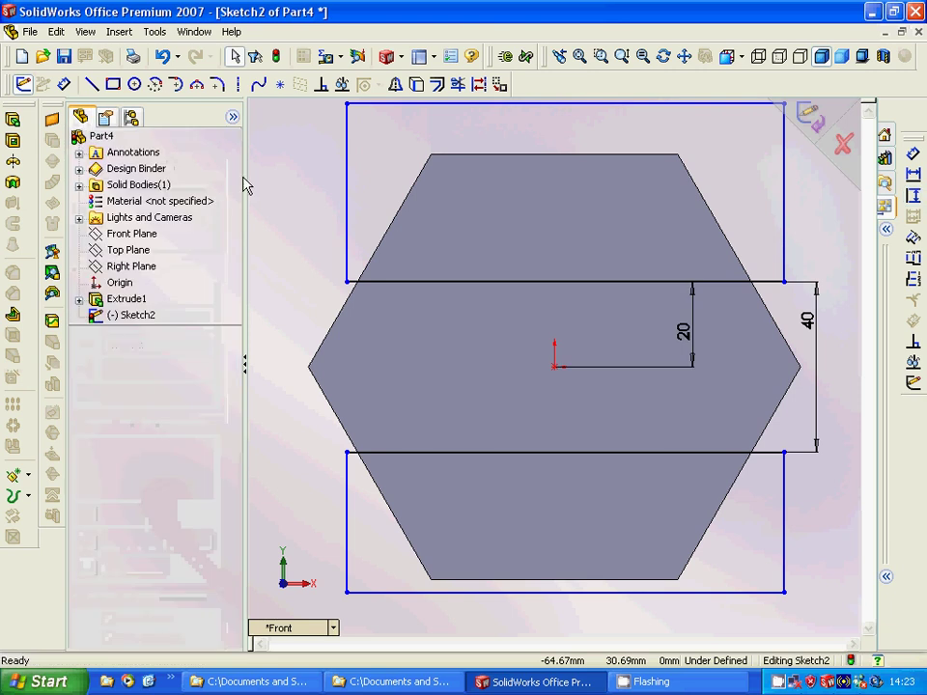
- Cut-extrude the two rectangles through the front of the hexagonal prism to a blind depth of 100 mm
{"action": "left_click", "coordinate": [14, 141]}
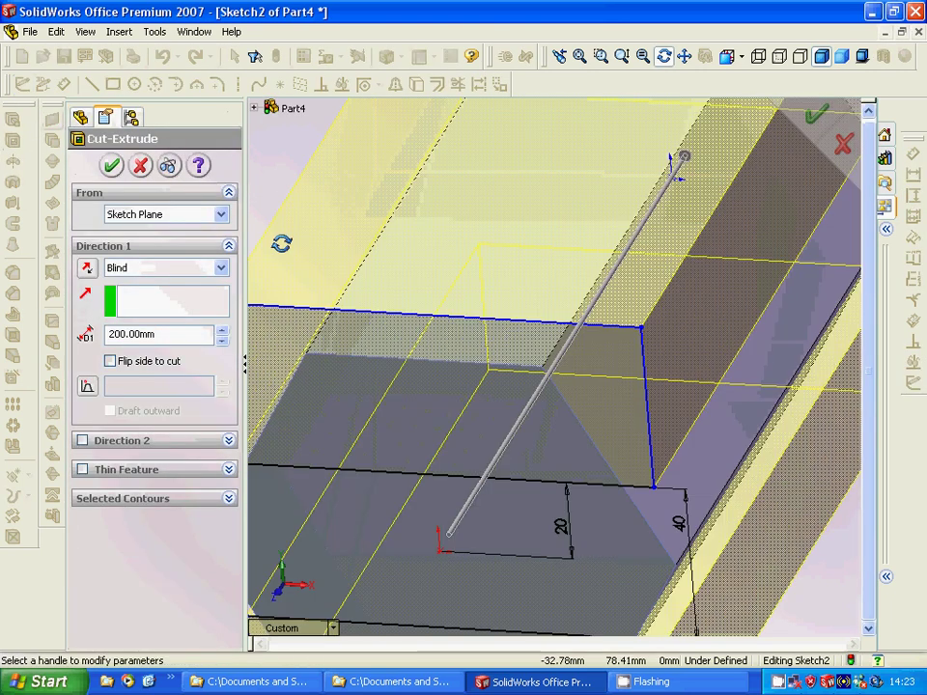
{"action": "left_click", "coordinate": [579, 55]}
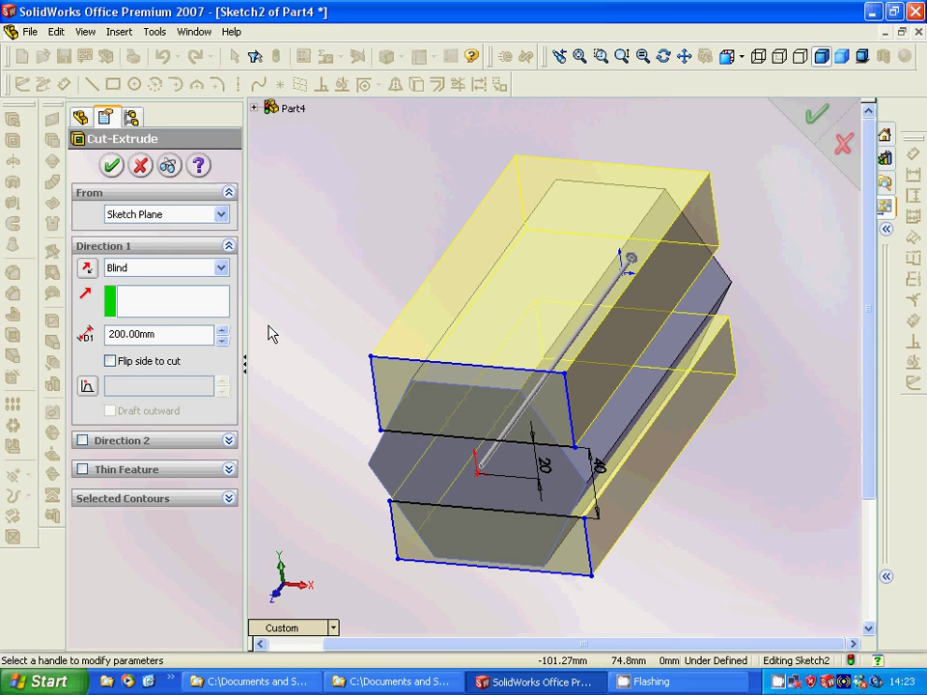
{"action": "left_click_drag", "start_coordinate": [176, 334], "coordinate": [55, 331]}
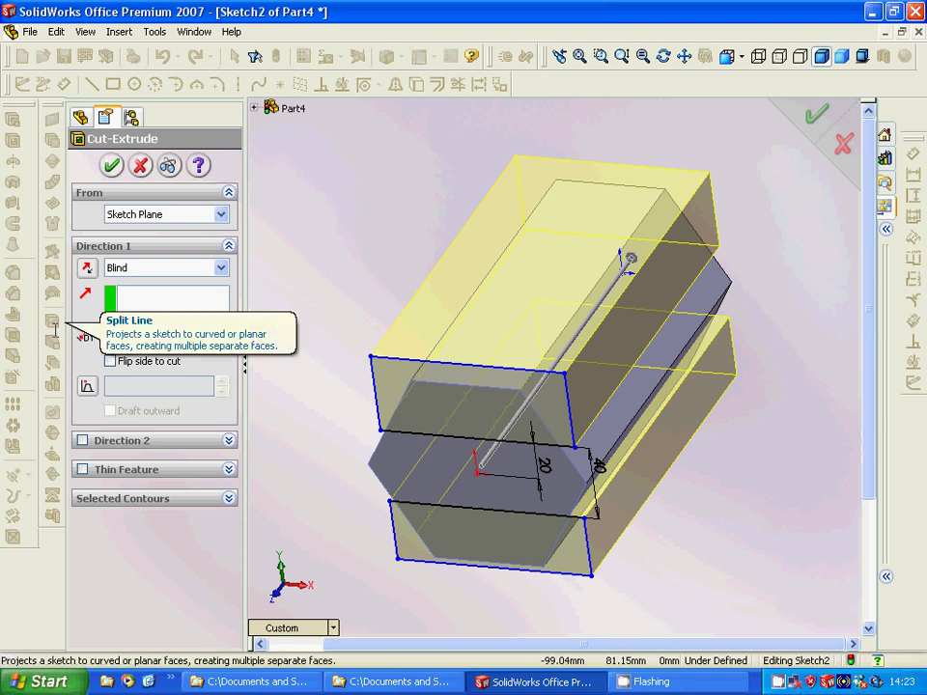
{"action": "type", "text": "100.00mm"}
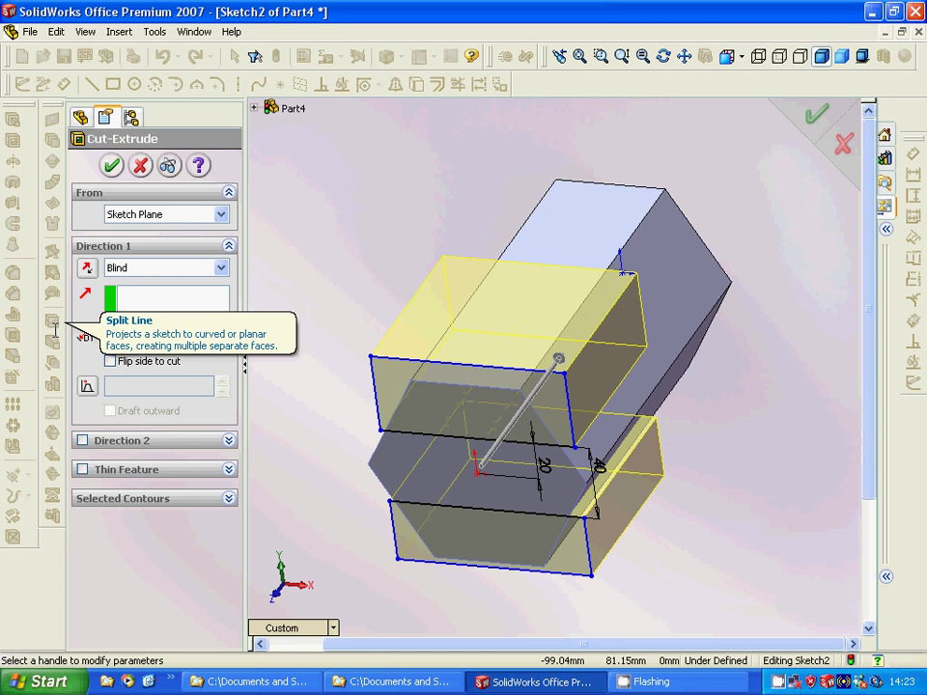
{"action": "left_click", "coordinate": [111, 165]}
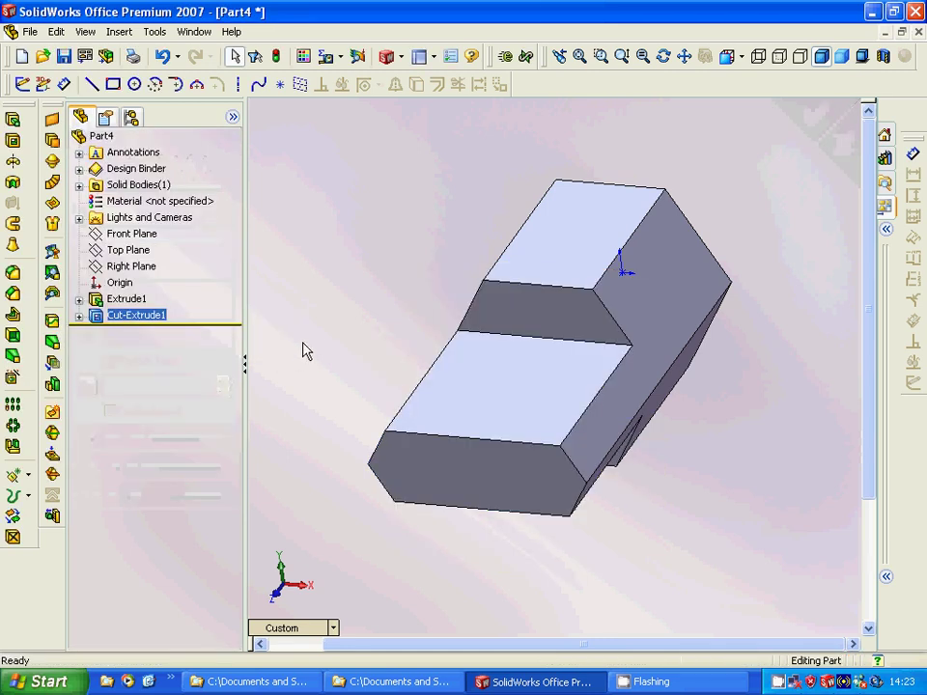
- Edit the cut through the prism's front end and set its blind depth to 80 mm
{"action": "middle_click_drag", "start_coordinate": [304, 351], "coordinate": [321, 399]}
{"action": "right_click", "coordinate": [148, 318]}
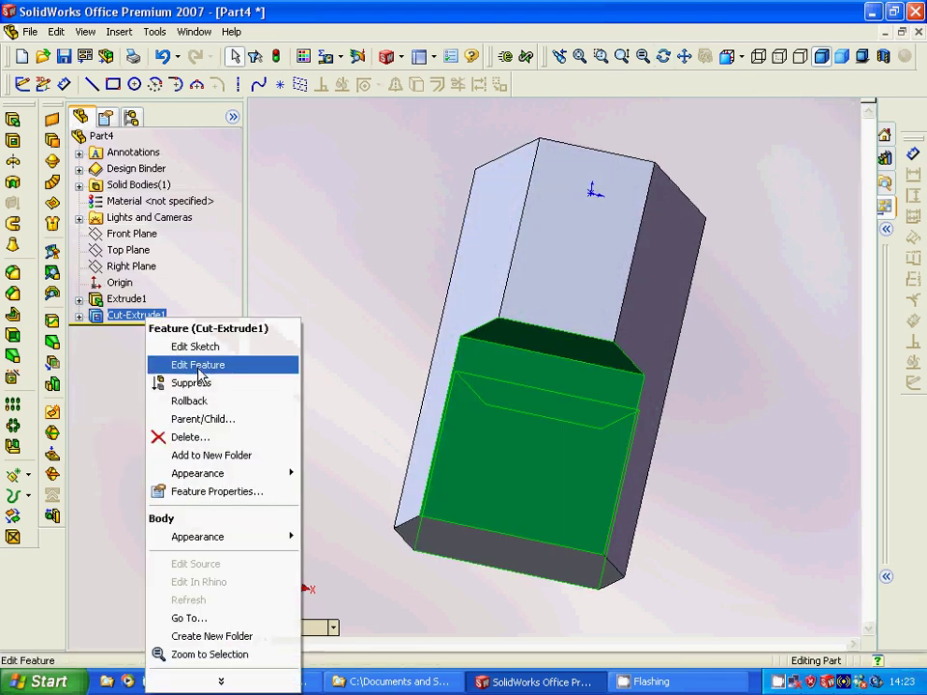
{"action": "left_click", "coordinate": [198, 366]}
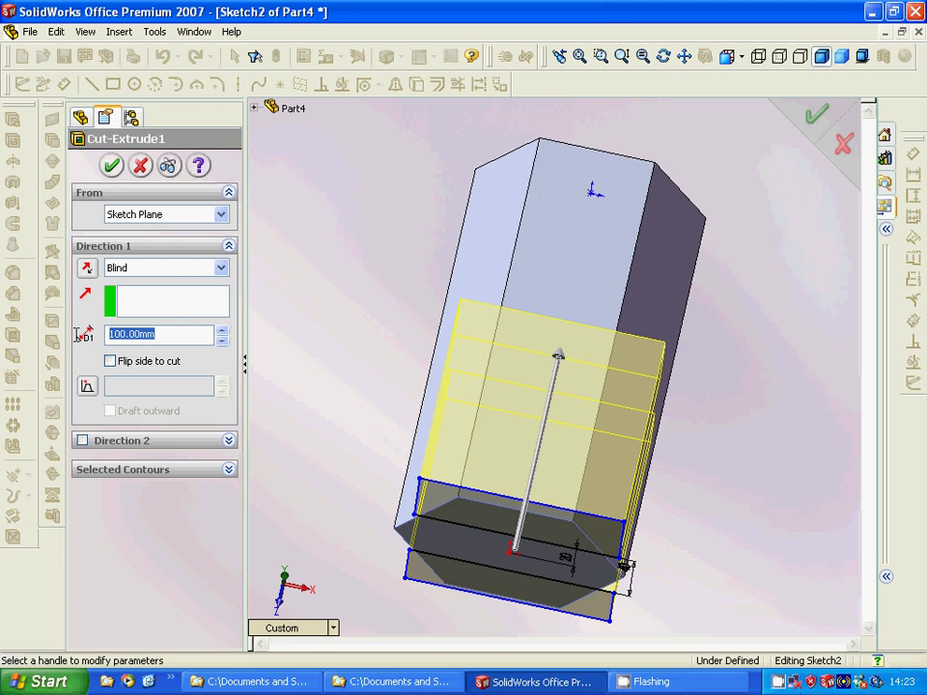
{"action": "type", "text": "80"}
{"action": "key", "text": "Return"}
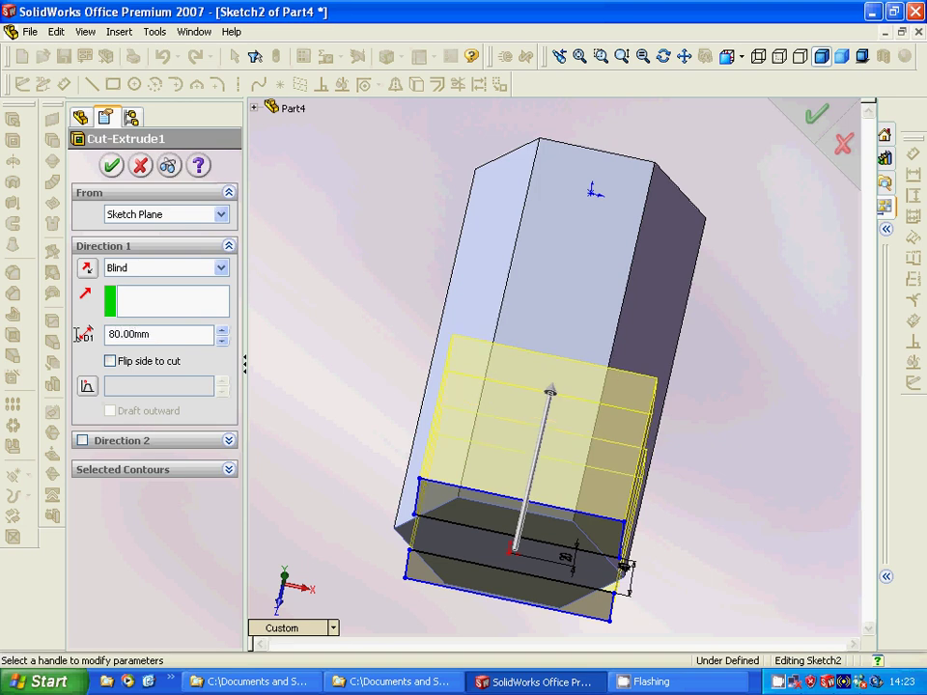
- Set the cut's blind depth to 70 mm and accept the edited feature
{"action": "double_click", "coordinate": [123, 335]}
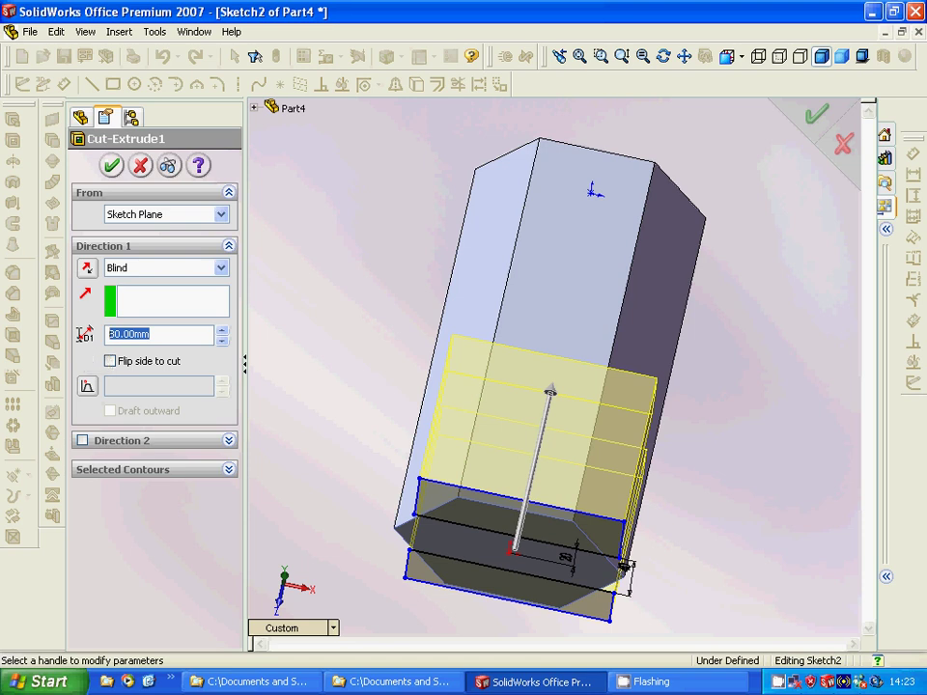
{"action": "type", "text": "70"}
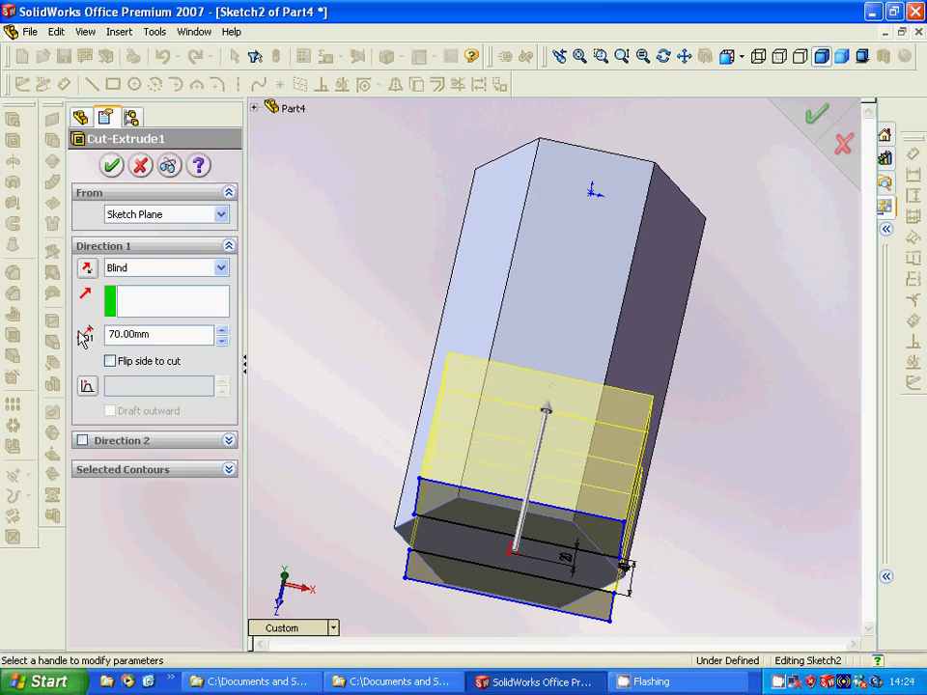
{"action": "key", "text": "Return"}
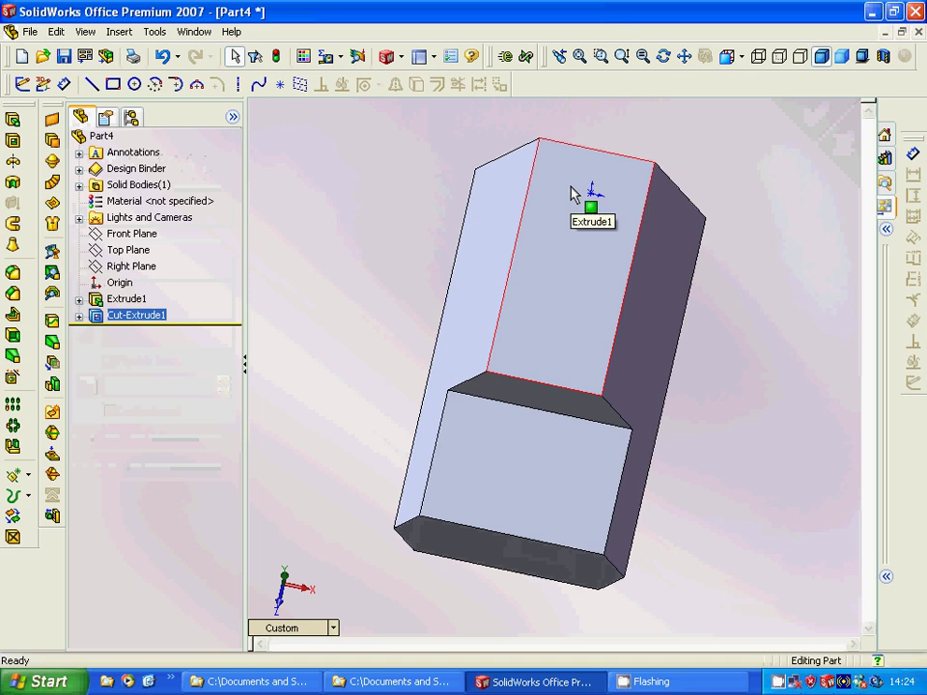
- Start a new sketch on the uncut upper flat face of the prism, shown in the Top view
{"action": "left_click", "coordinate": [536, 215]}
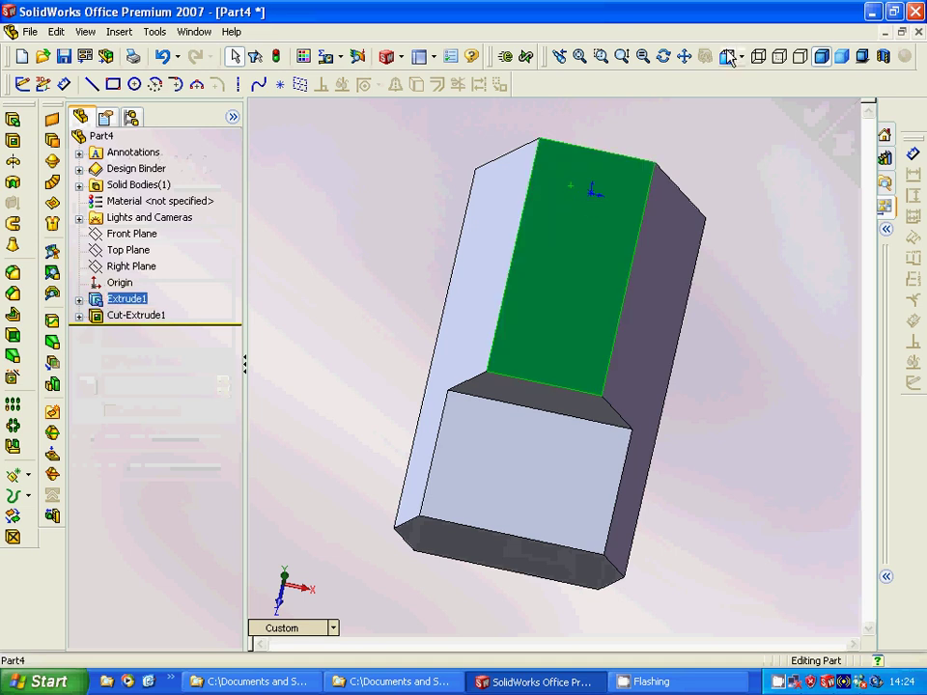
{"action": "left_click", "coordinate": [22, 84]}
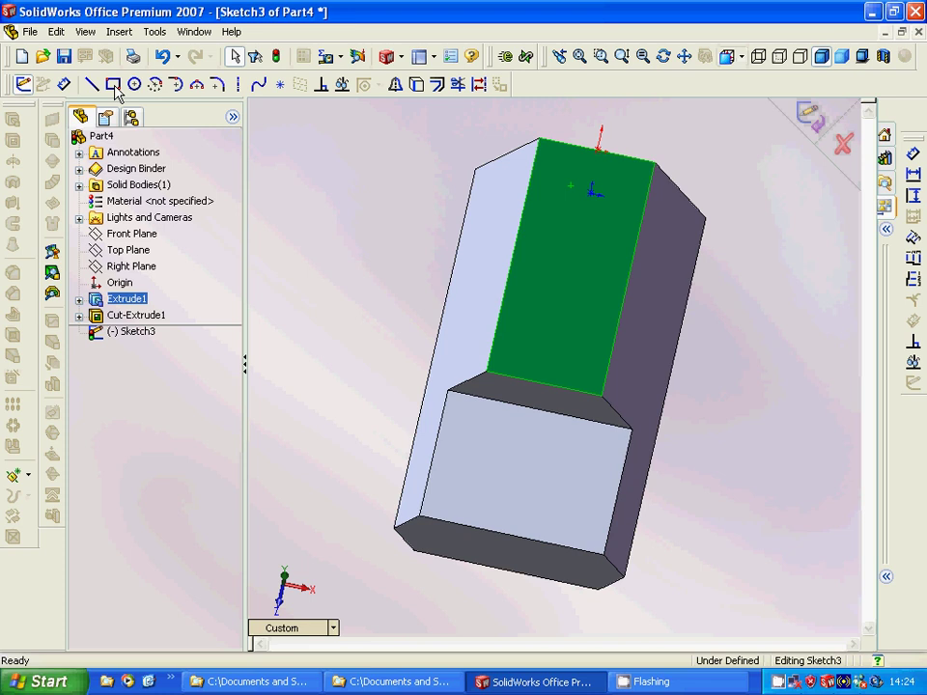
{"action": "left_click", "coordinate": [741, 56]}
{"action": "left_click", "coordinate": [781, 157]}
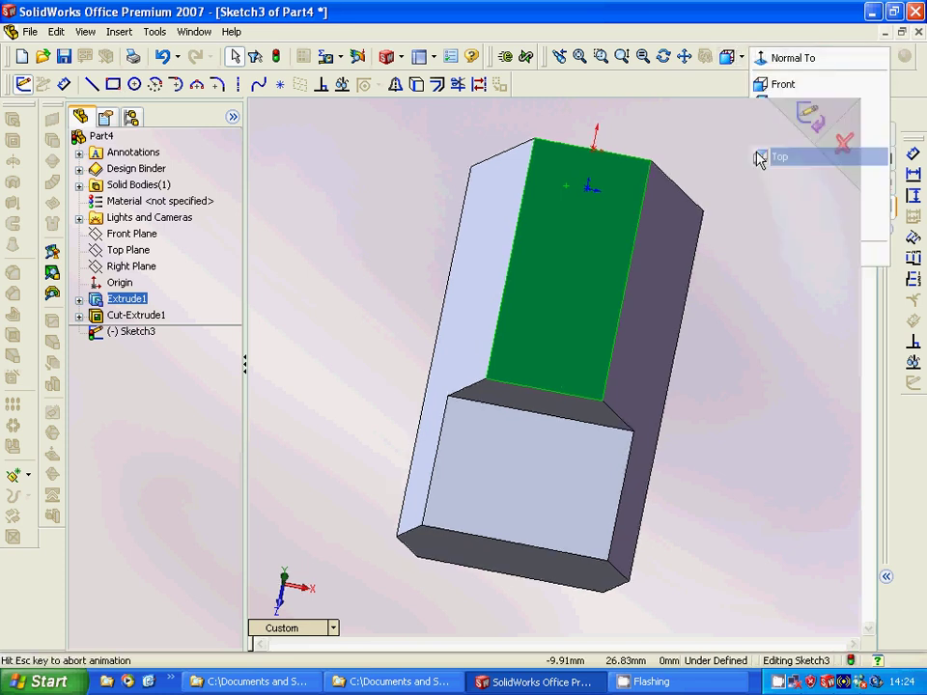
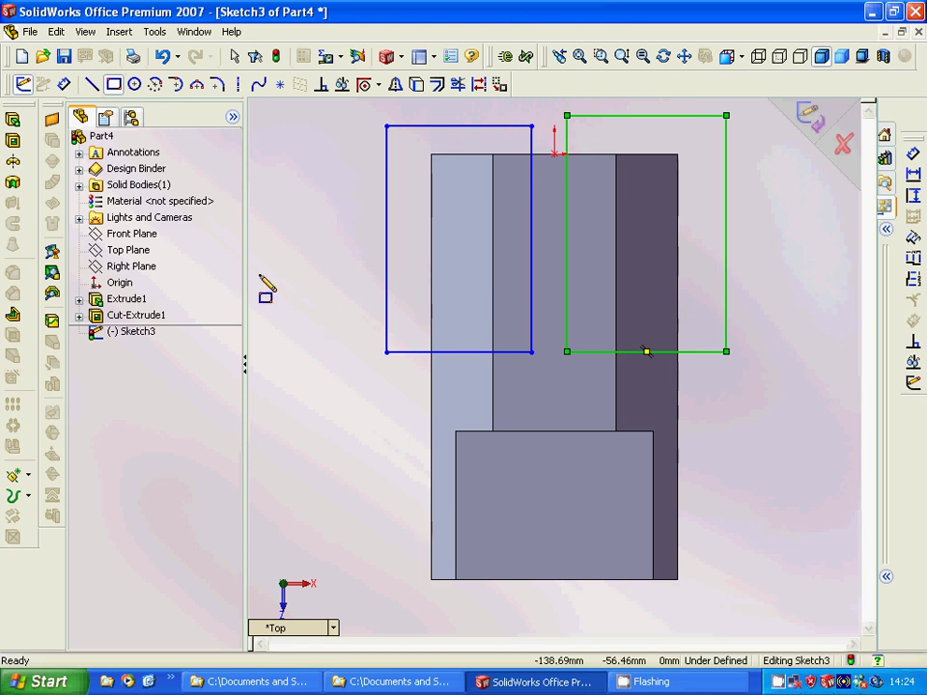
- Add a horizontal dimension of 10 mm between the origin and the inner edge of the right rectangle
{"action": "left_click", "coordinate": [914, 177]}
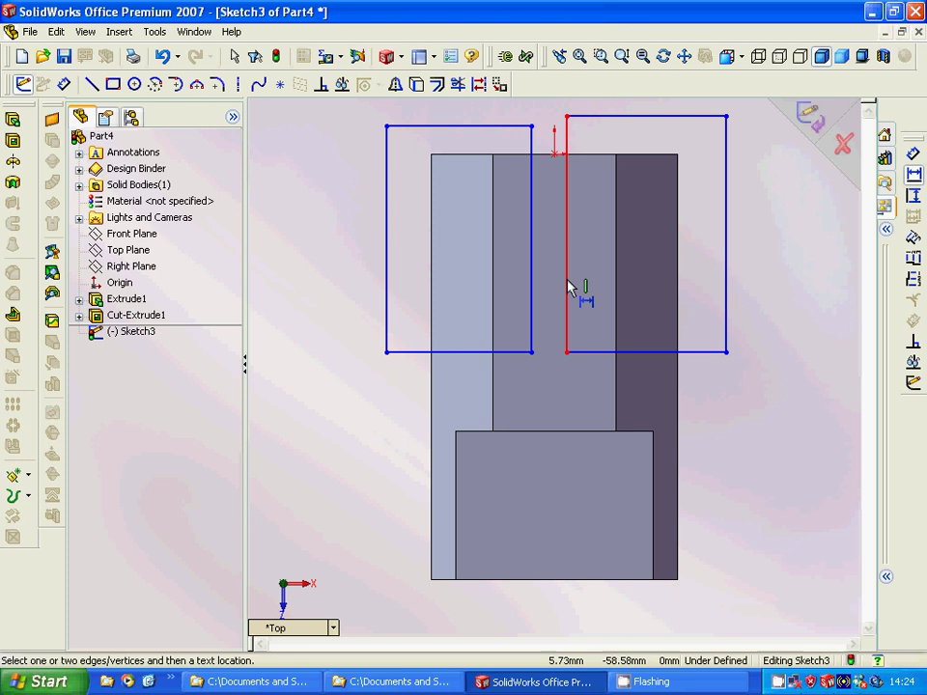
{"action": "left_click", "coordinate": [560, 153]}
{"action": "left_click", "coordinate": [556, 170]}
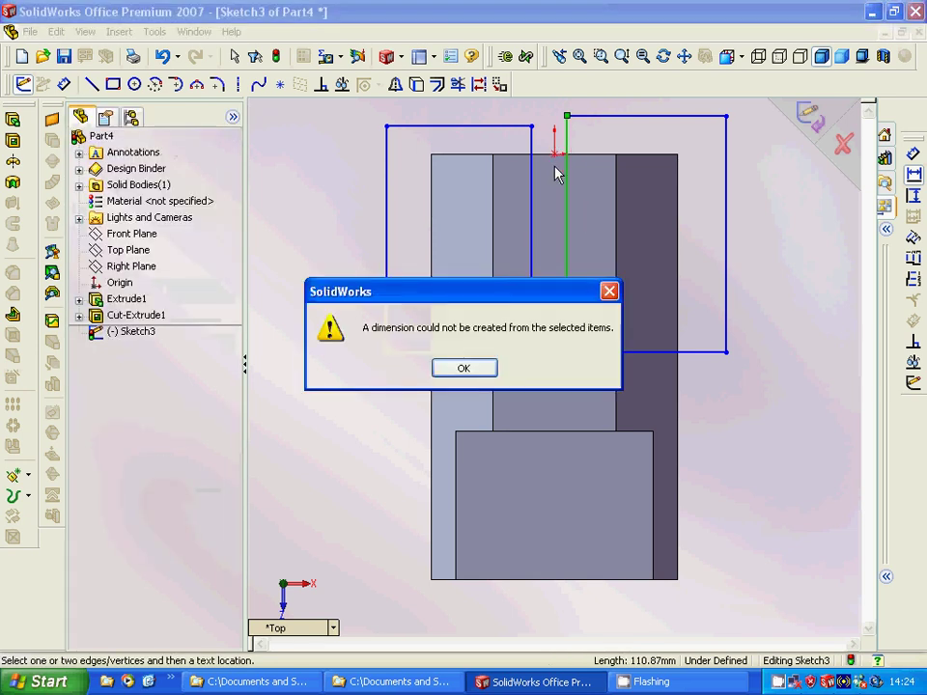
{"action": "left_click", "coordinate": [462, 368]}
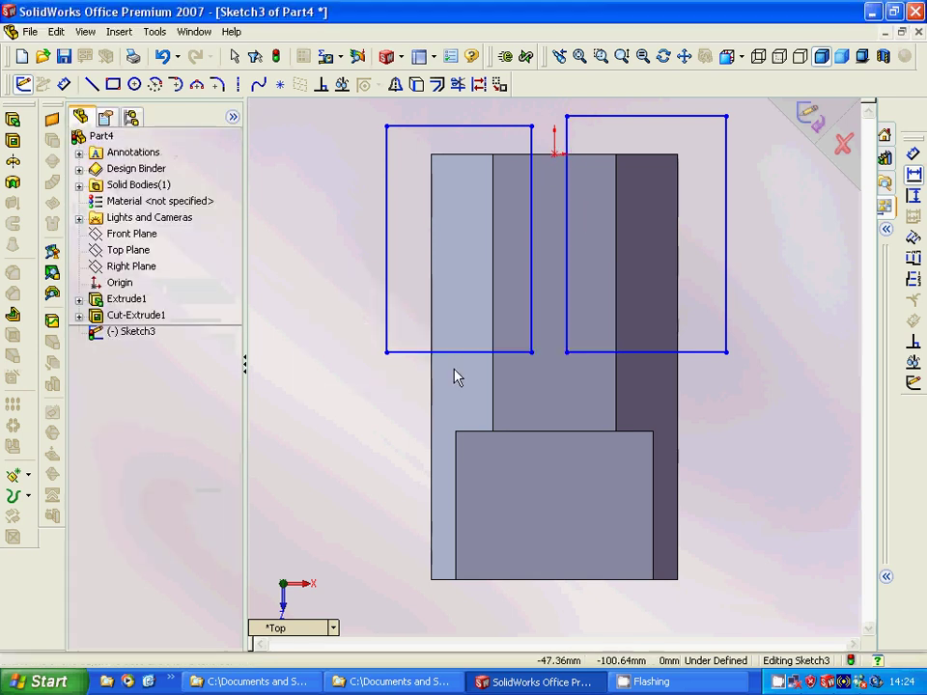
{"action": "left_click", "coordinate": [555, 153]}
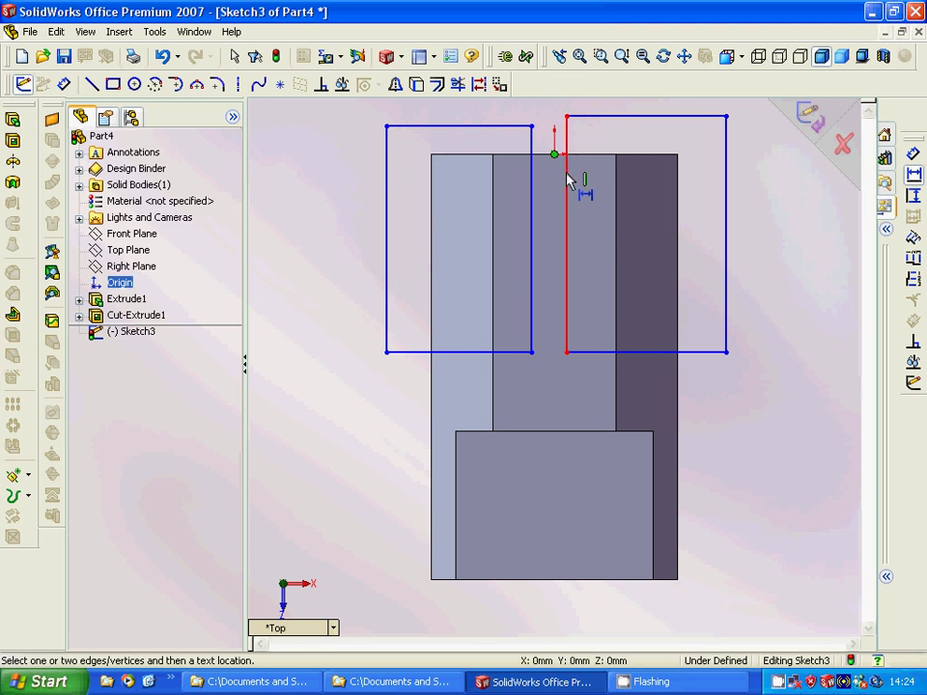
{"action": "left_click", "coordinate": [568, 178]}
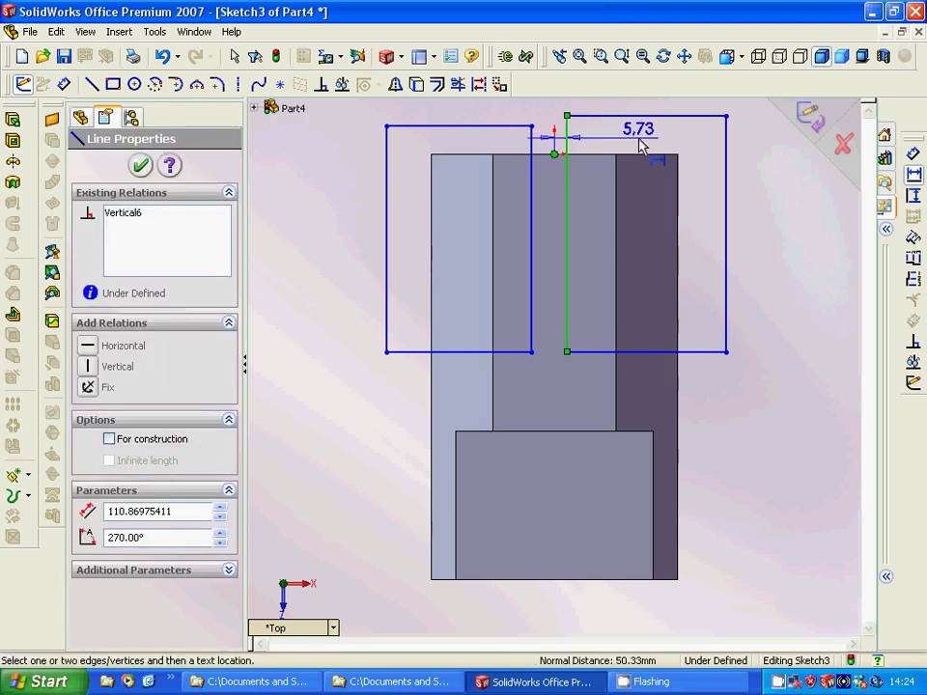
{"action": "left_click", "coordinate": [638, 144]}
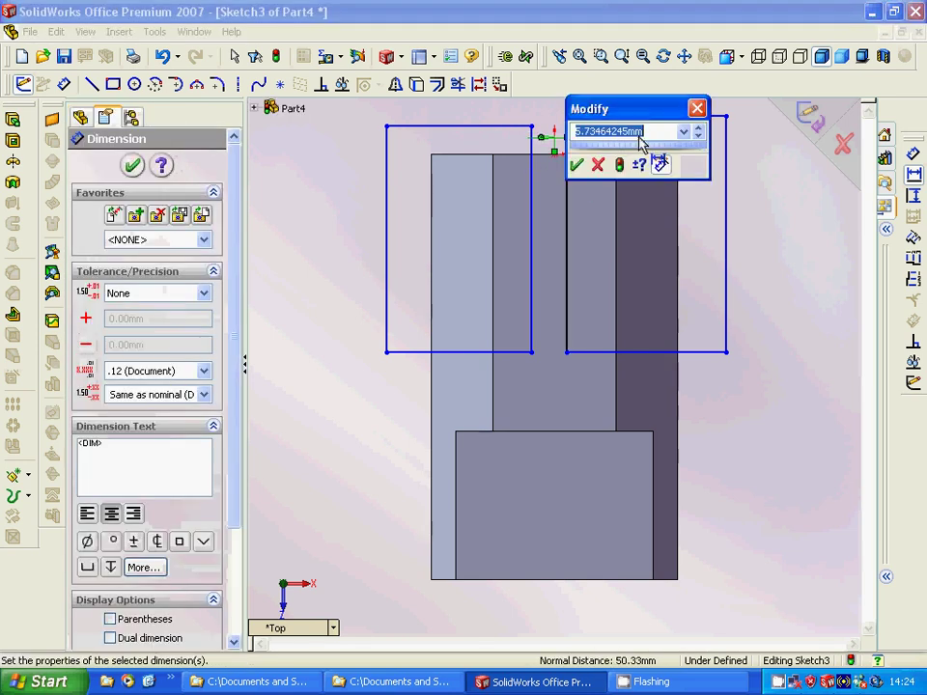
{"action": "left_click_drag", "start_coordinate": [639, 137], "coordinate": [585, 131]}
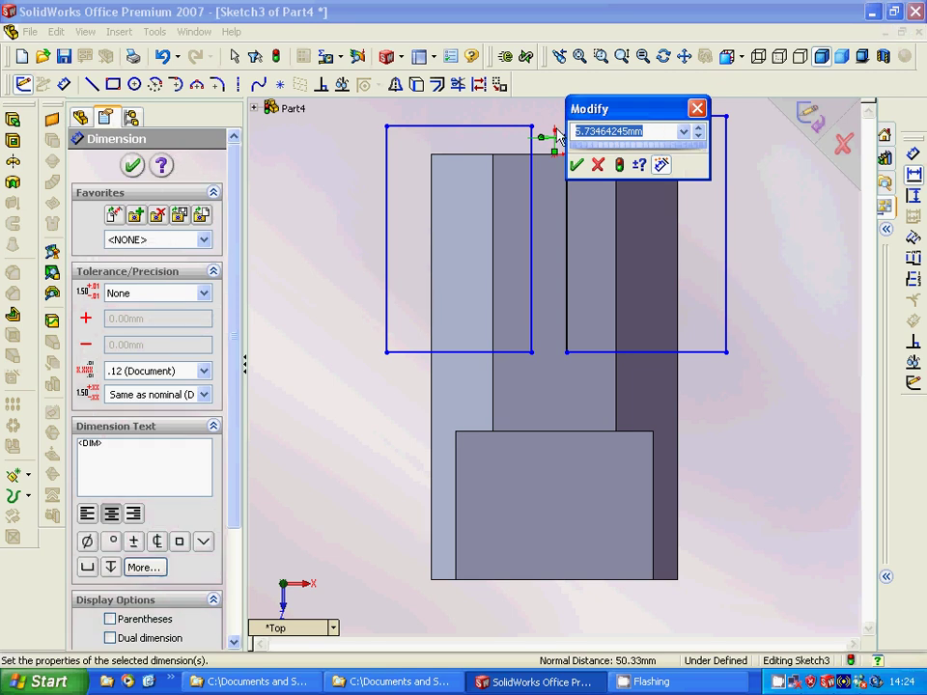
{"action": "type", "text": "10"}
{"action": "key", "text": "Return"}
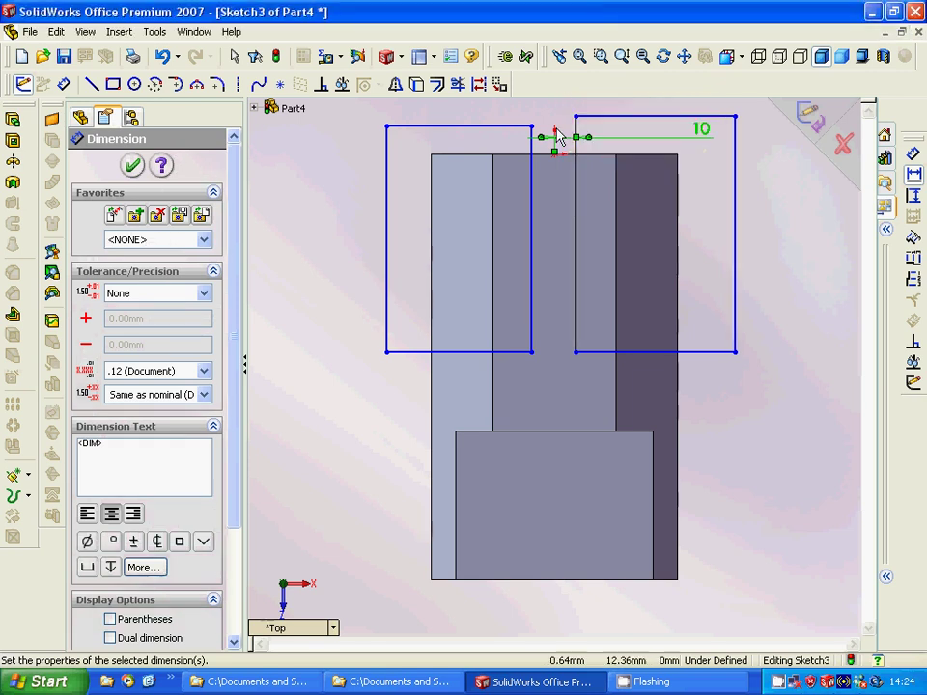
- Set the right rectangle's horizontal distance from the origin to 15 mm
{"action": "double_click", "coordinate": [705, 128]}
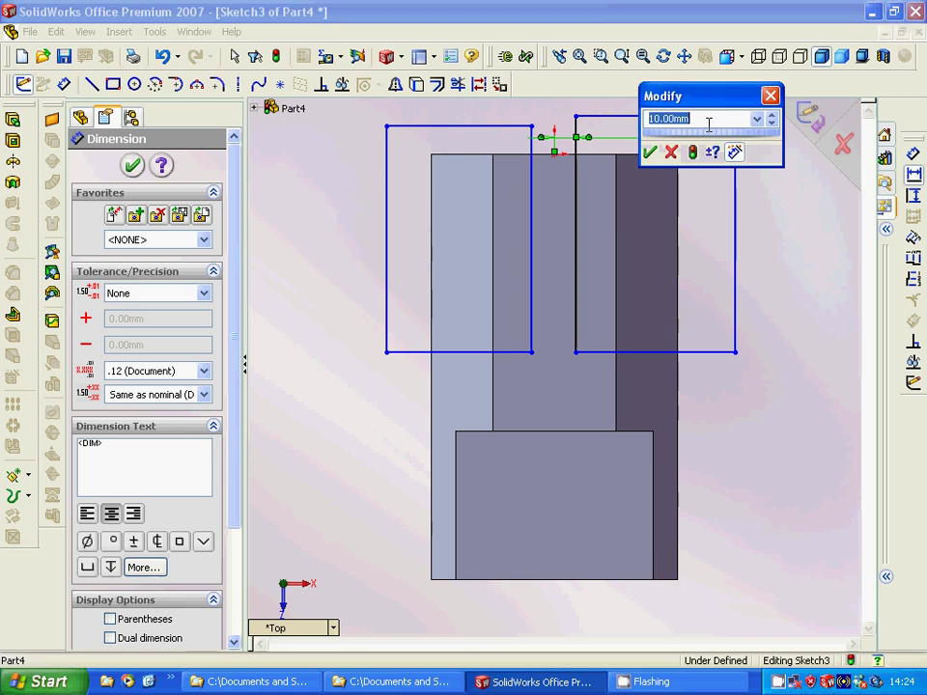
{"action": "type", "text": "15"}
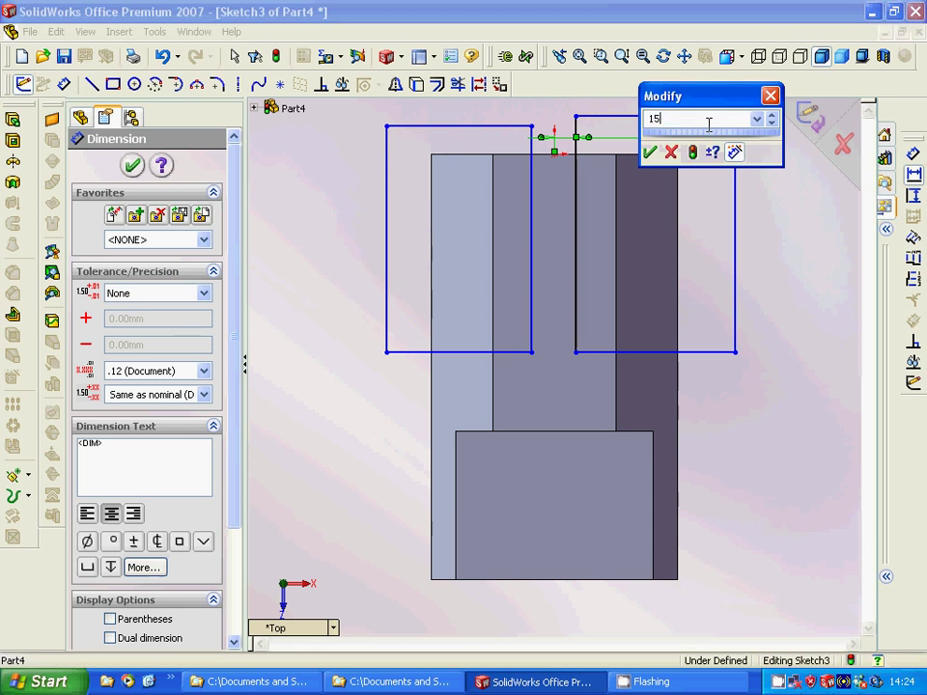
{"action": "key", "text": "Return"}
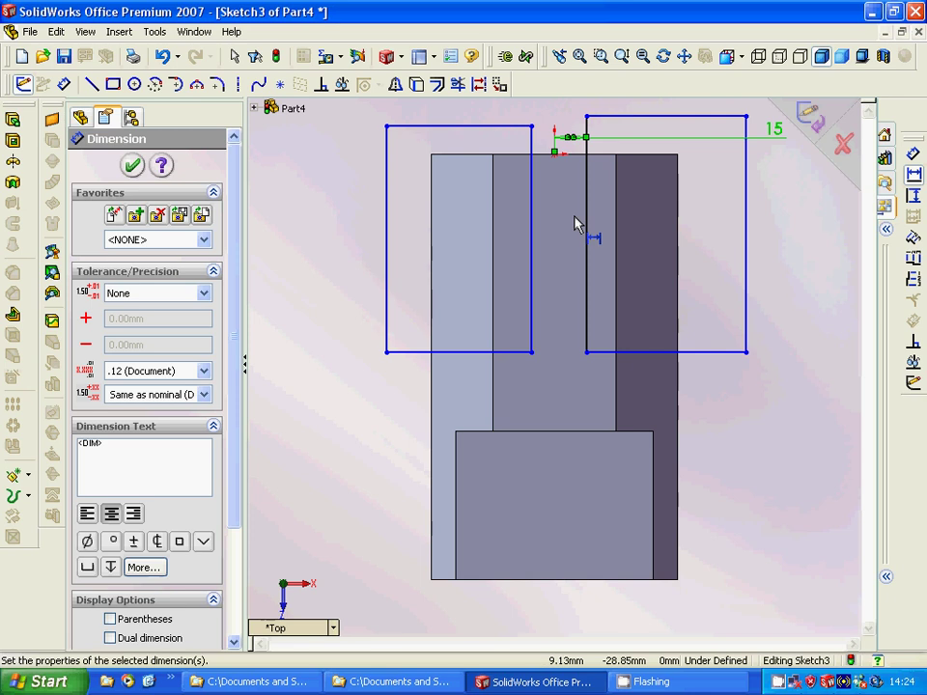
- Add a horizontal dimension of 20 mm between the origin and the inner edge of the left rectangle
{"action": "left_click_drag", "start_coordinate": [553, 160], "coordinate": [532, 127]}
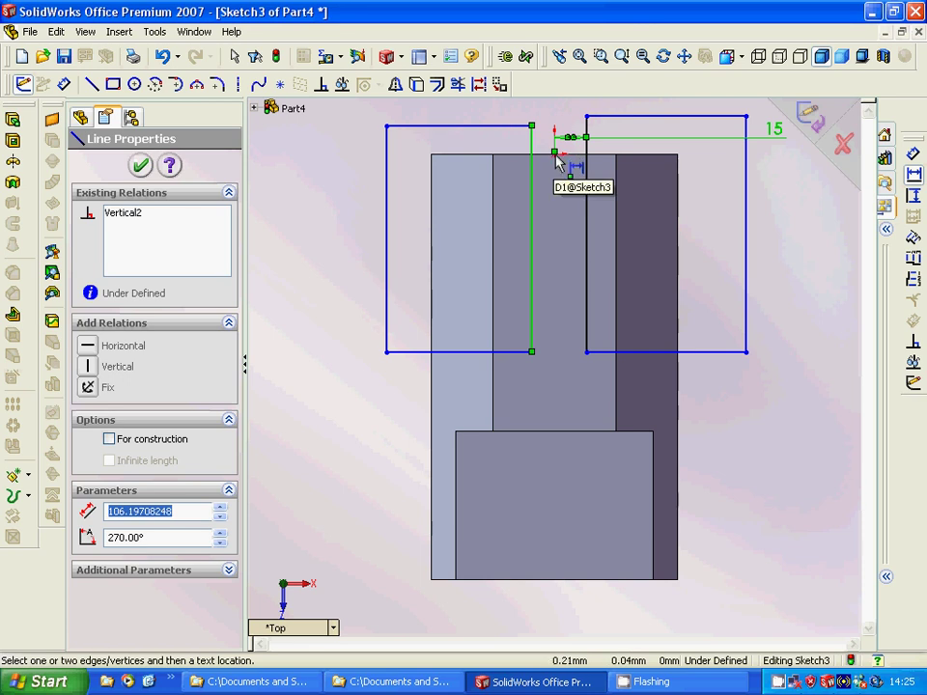
{"action": "left_click", "coordinate": [535, 116]}
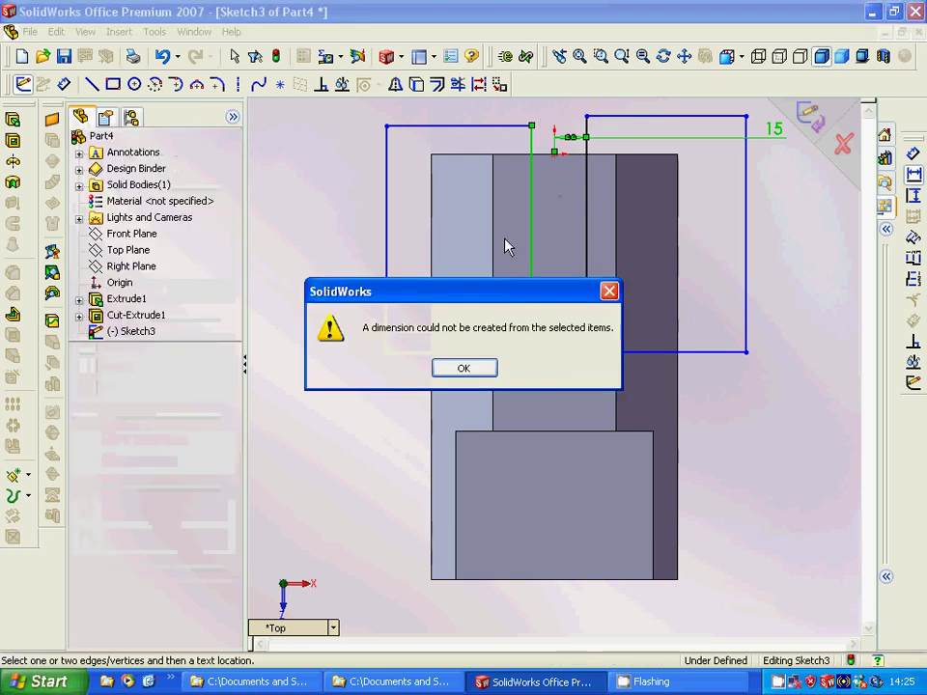
{"action": "left_click", "coordinate": [466, 367]}
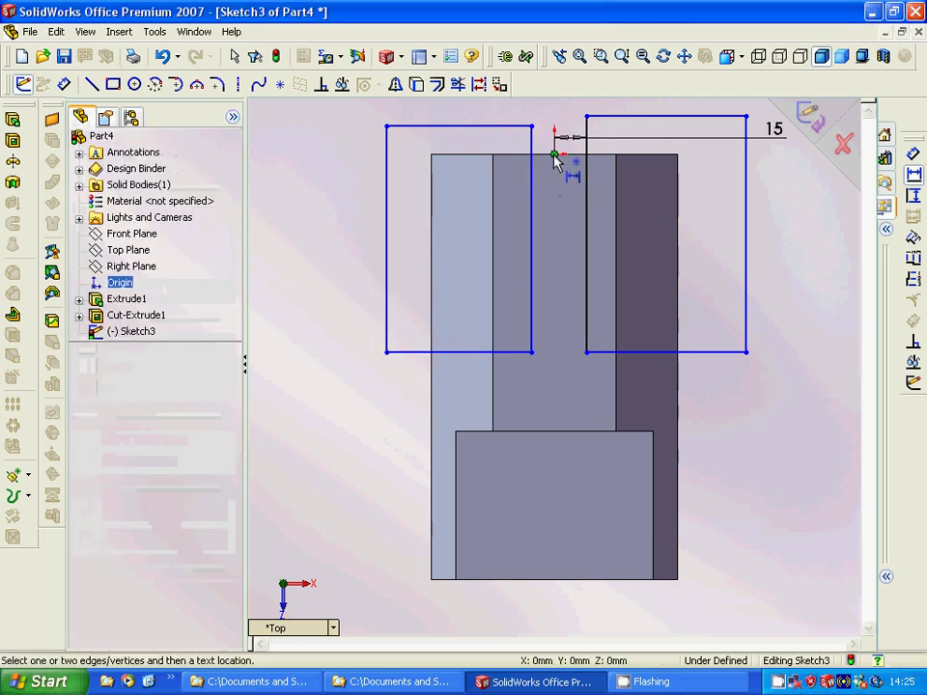
{"action": "left_click", "coordinate": [531, 145]}
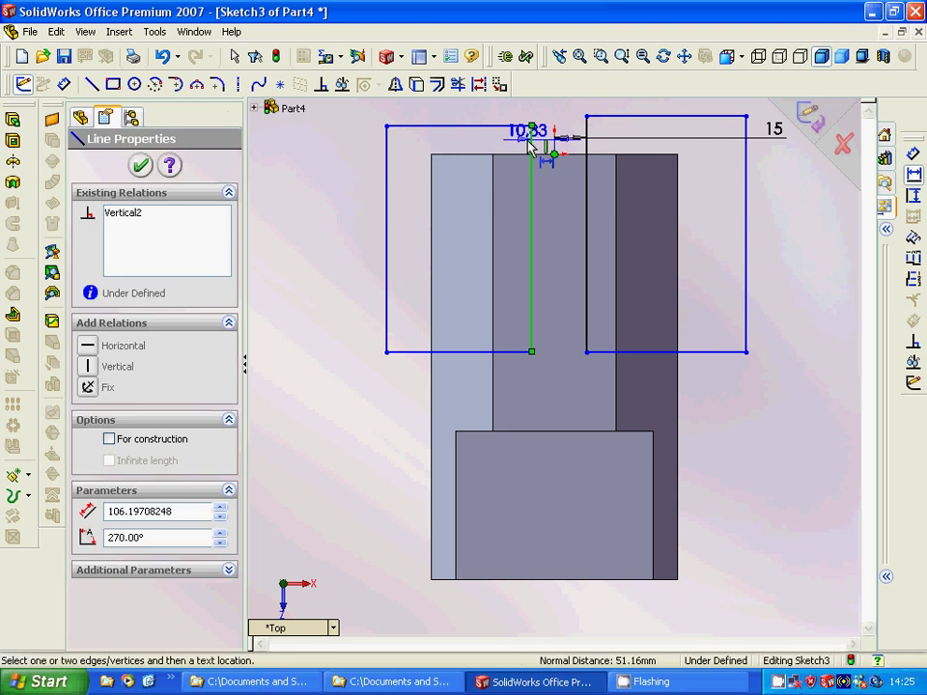
{"action": "left_click", "coordinate": [480, 119]}
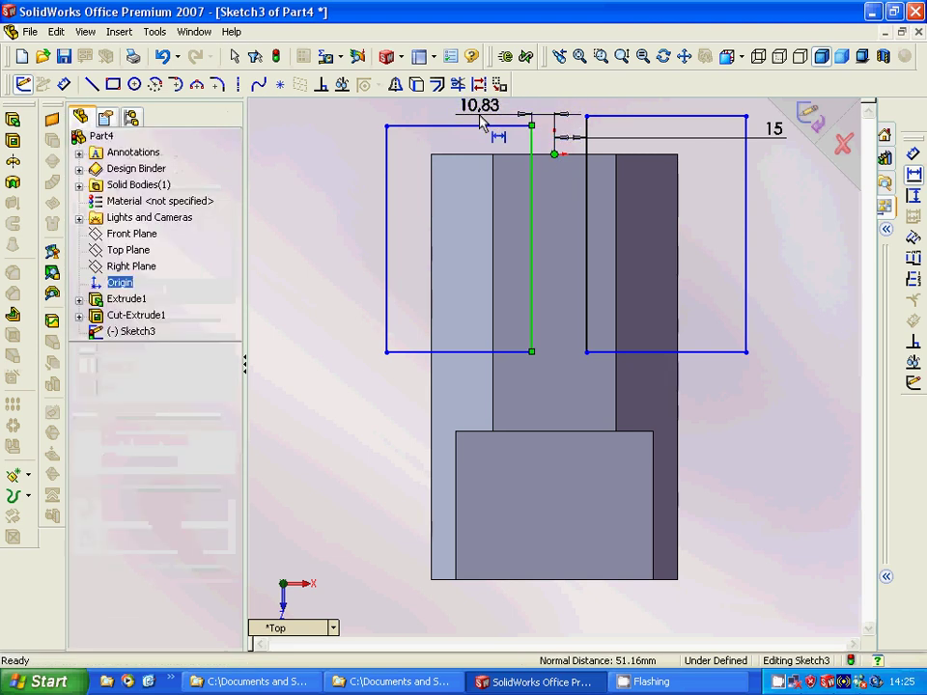
{"action": "left_click", "coordinate": [479, 119]}
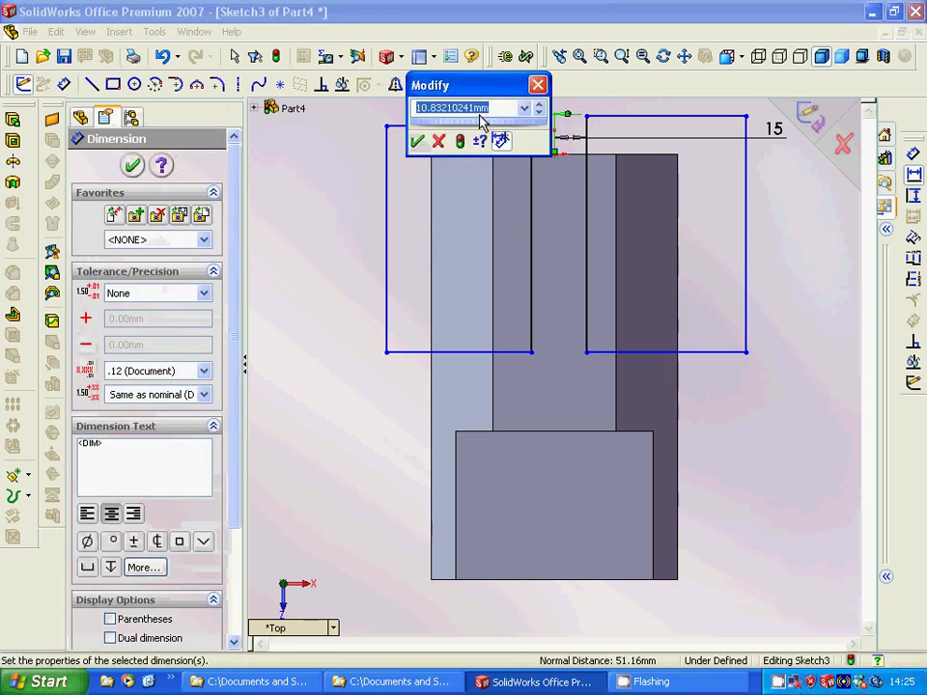
{"action": "type", "text": "20"}
{"action": "key", "text": "Return"}
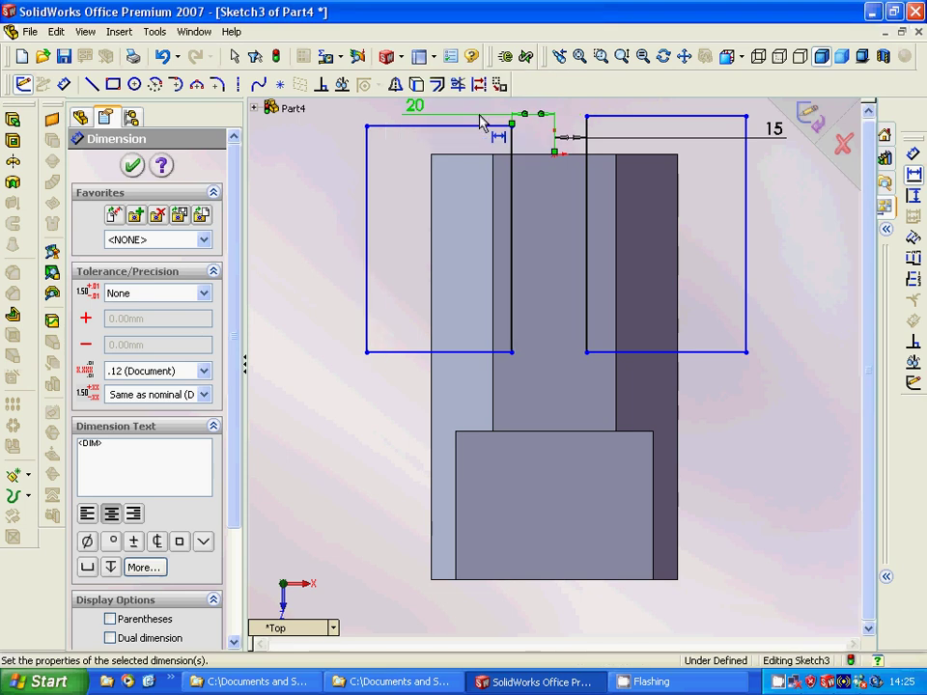
- Set the horizontal distance from the origin to the right rectangle's inner edge to 20 mm
{"action": "left_click", "coordinate": [772, 131]}
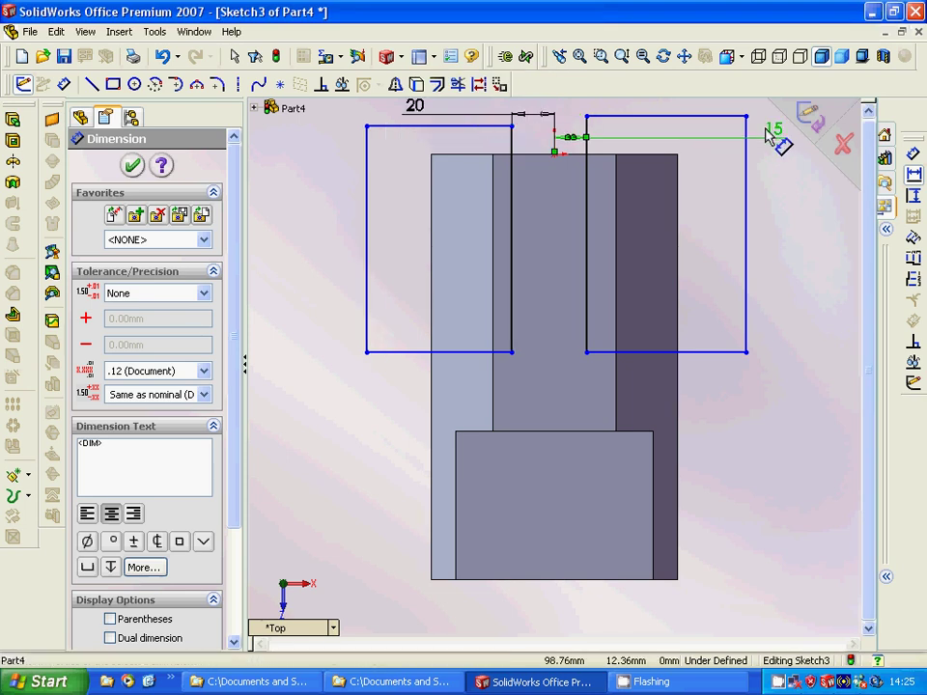
{"action": "double_click", "coordinate": [770, 136]}
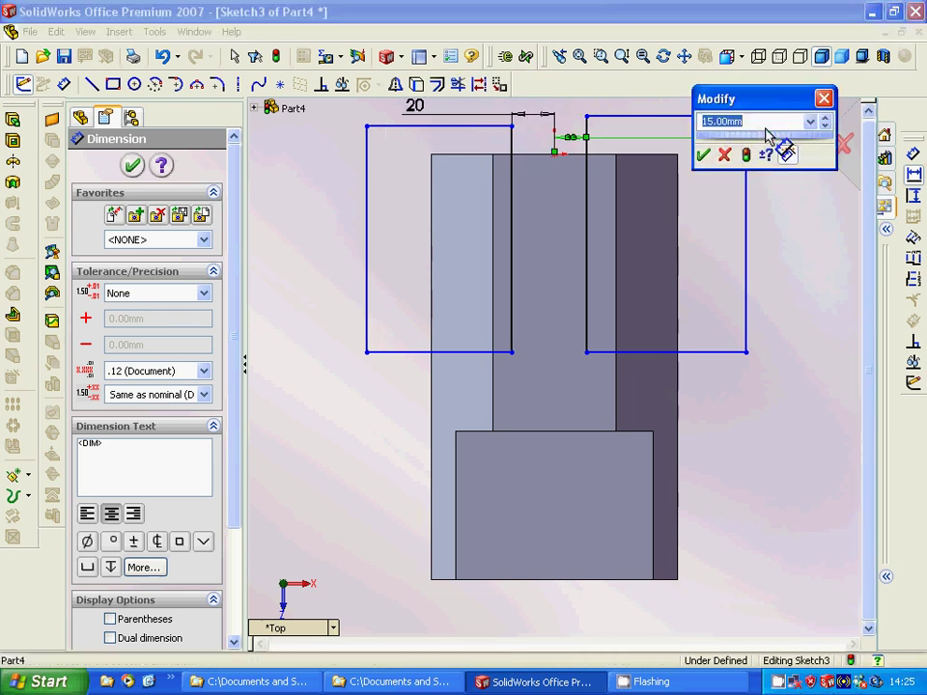
{"action": "type", "text": "20"}
{"action": "key", "text": "Return"}
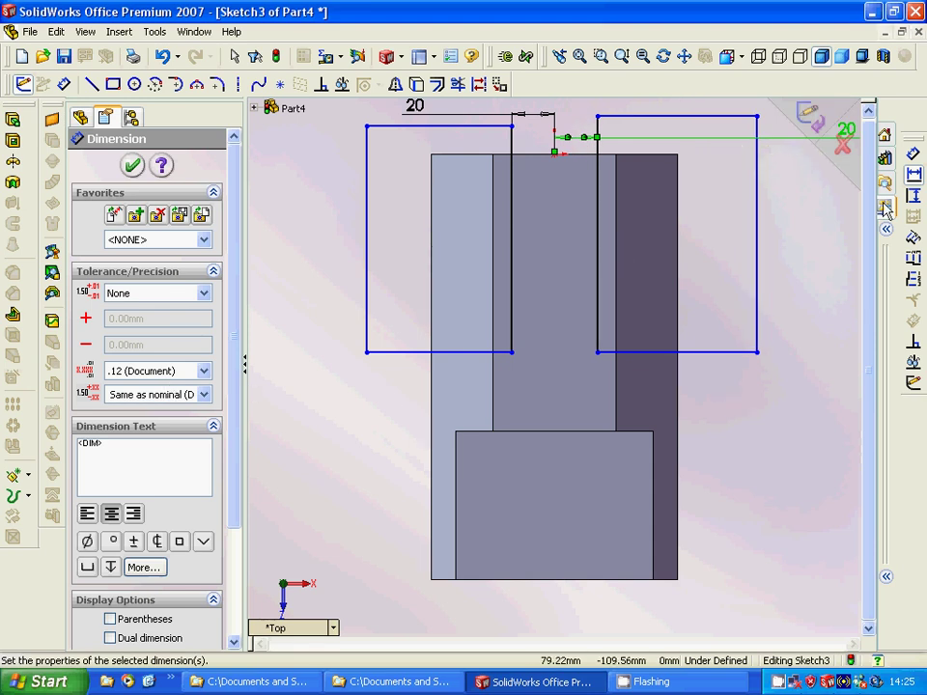
- Add a 40 mm vertical dimension between the right rectangle's lower edge and the step edge of the front band
{"action": "left_click", "coordinate": [911, 195]}
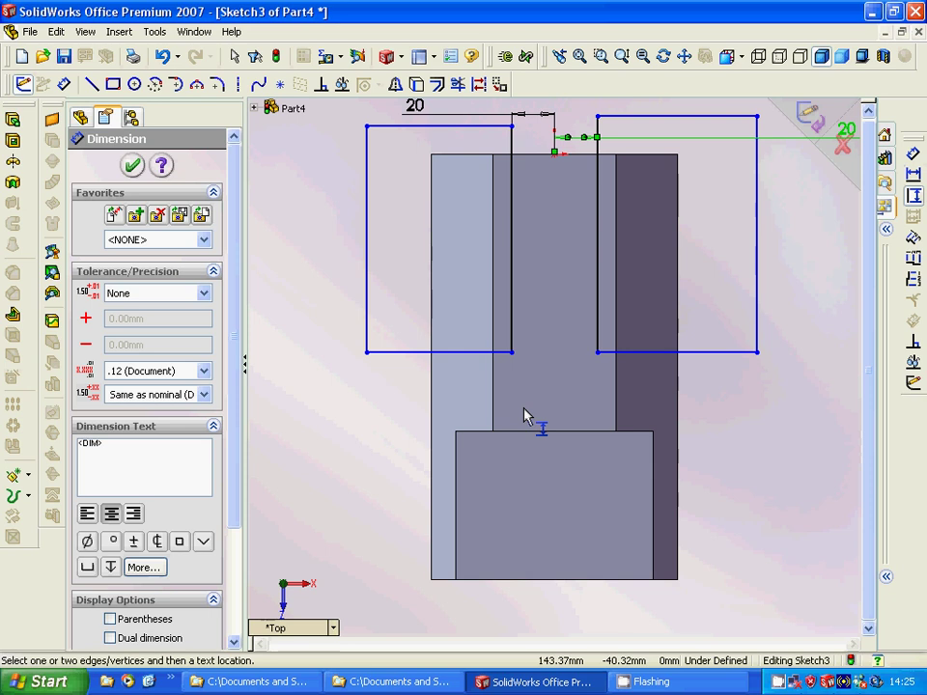
{"action": "left_click", "coordinate": [657, 355]}
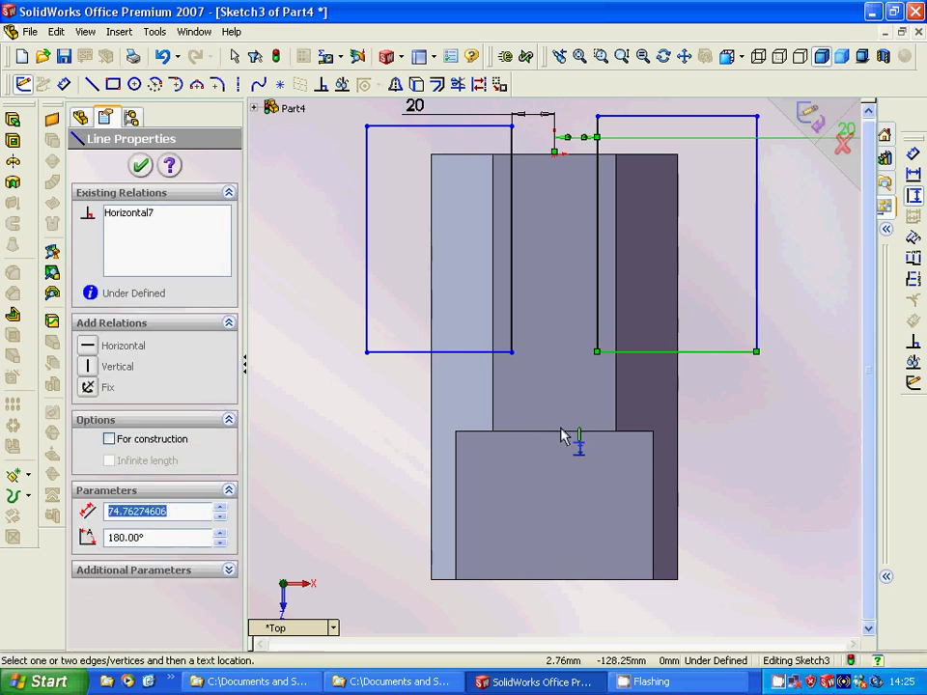
{"action": "left_click", "coordinate": [569, 431]}
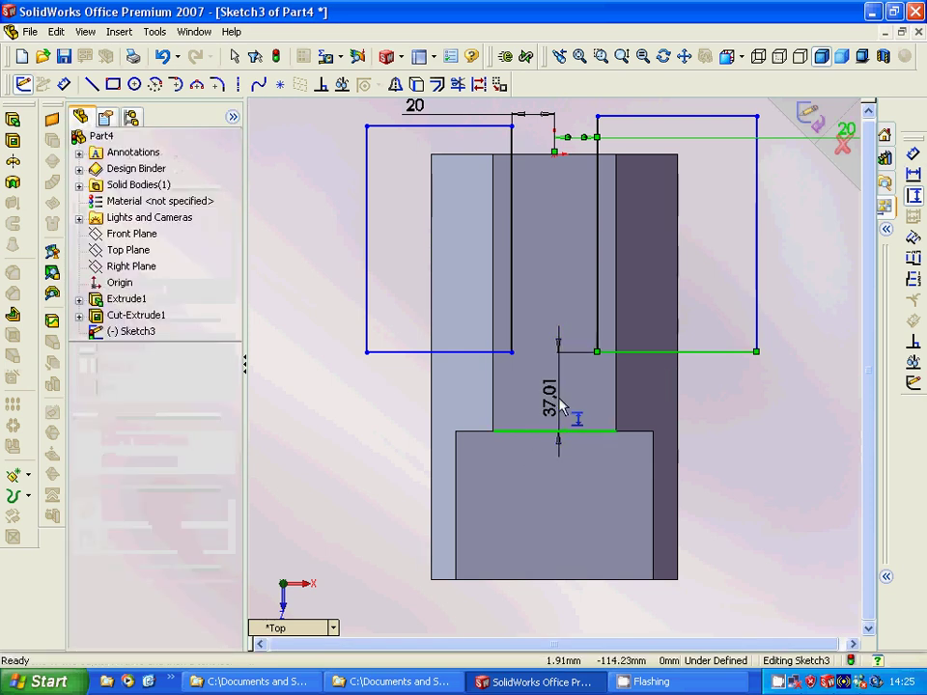
{"action": "left_click", "coordinate": [560, 407]}
{"action": "type", "text": "40"}
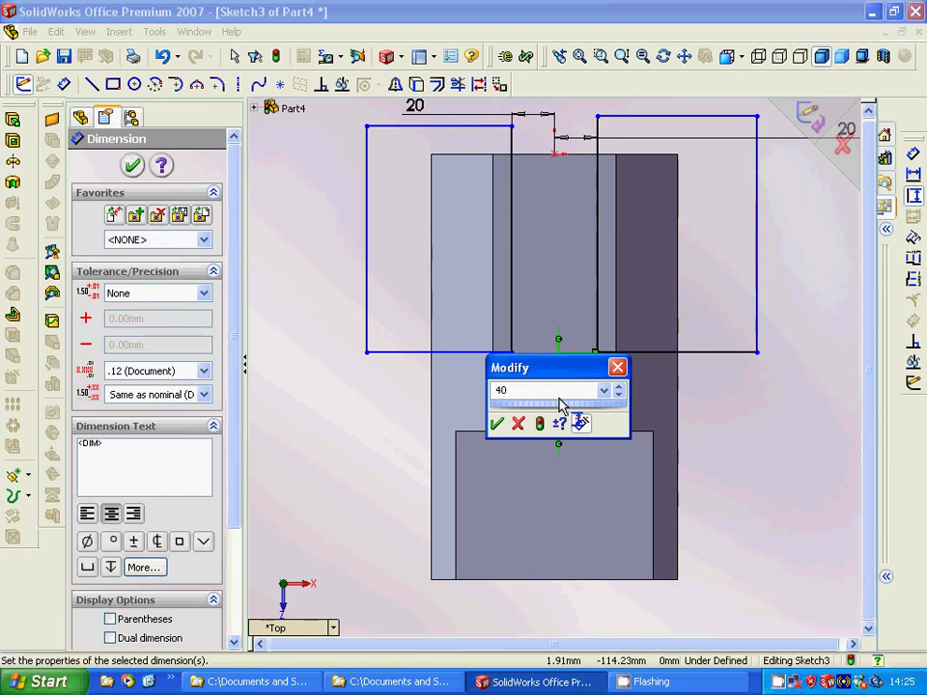
{"action": "key", "text": "Return"}
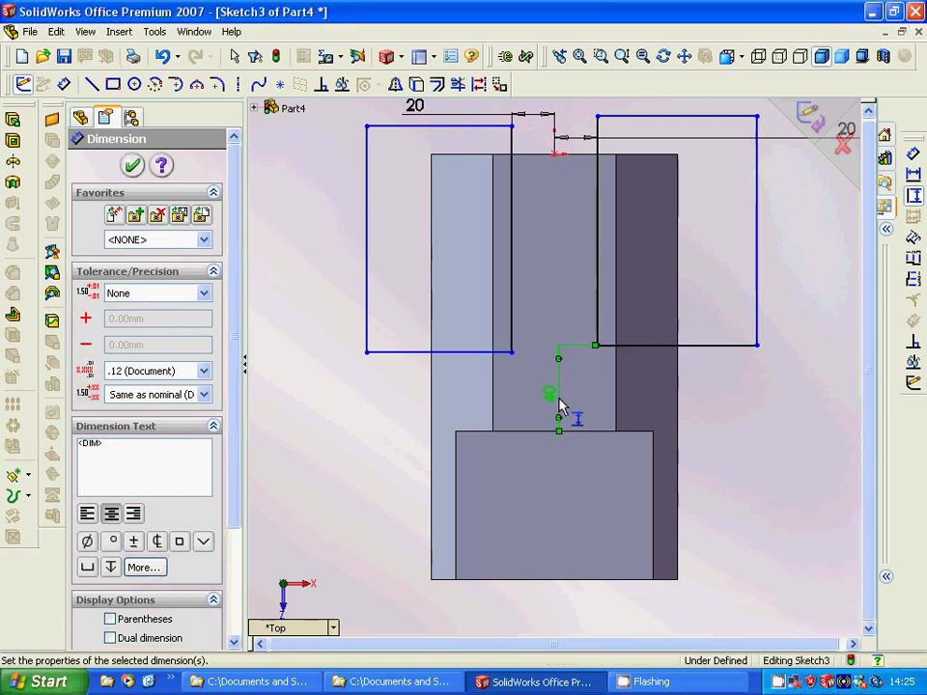
- Add a 40 mm vertical dimension between the left rectangle's lower edge and the front band's step edge
{"action": "left_click", "coordinate": [489, 352]}
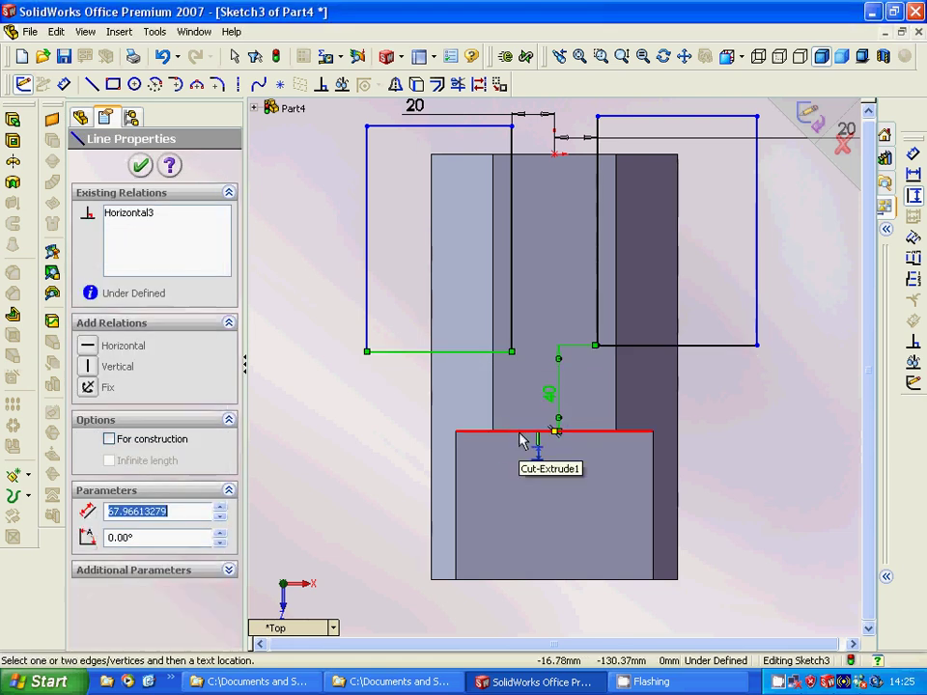
{"action": "left_click", "coordinate": [521, 432]}
{"action": "left_click", "coordinate": [514, 406]}
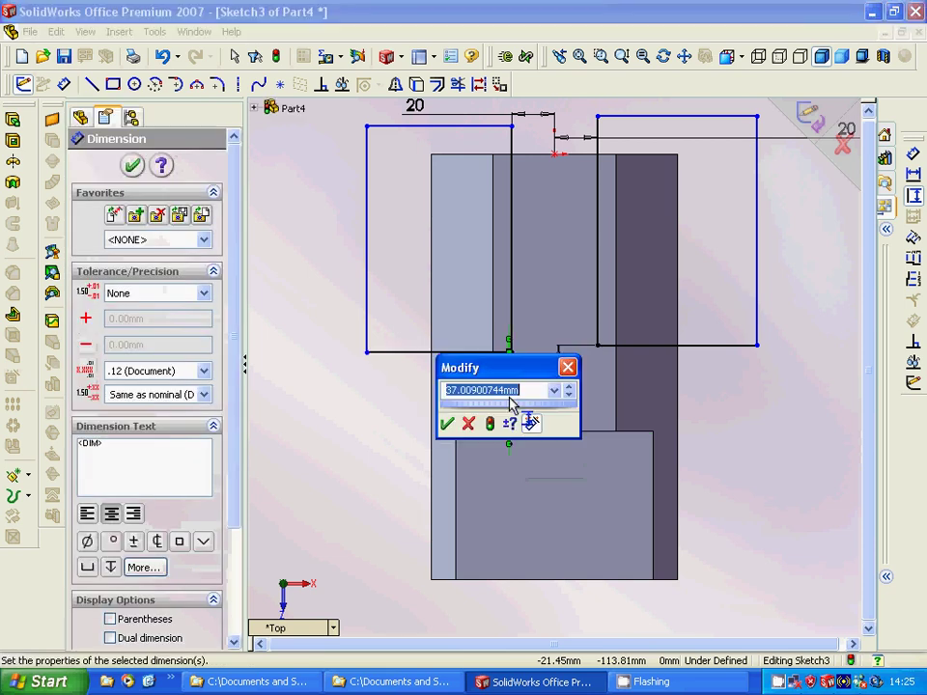
{"action": "type", "text": "40"}
{"action": "key", "text": "Return"}
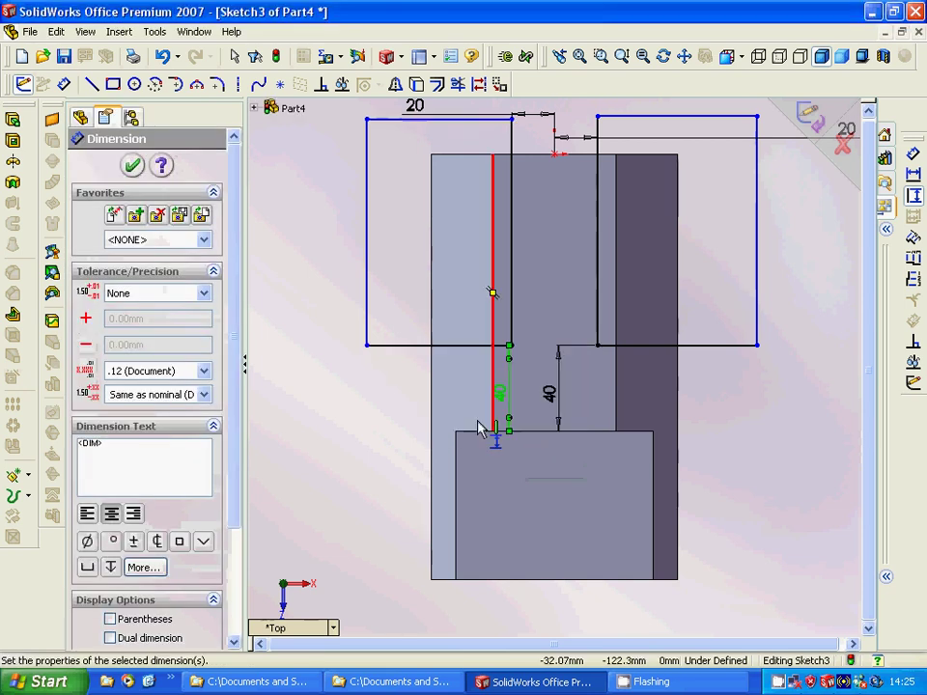
{"action": "key", "text": "Escape"}
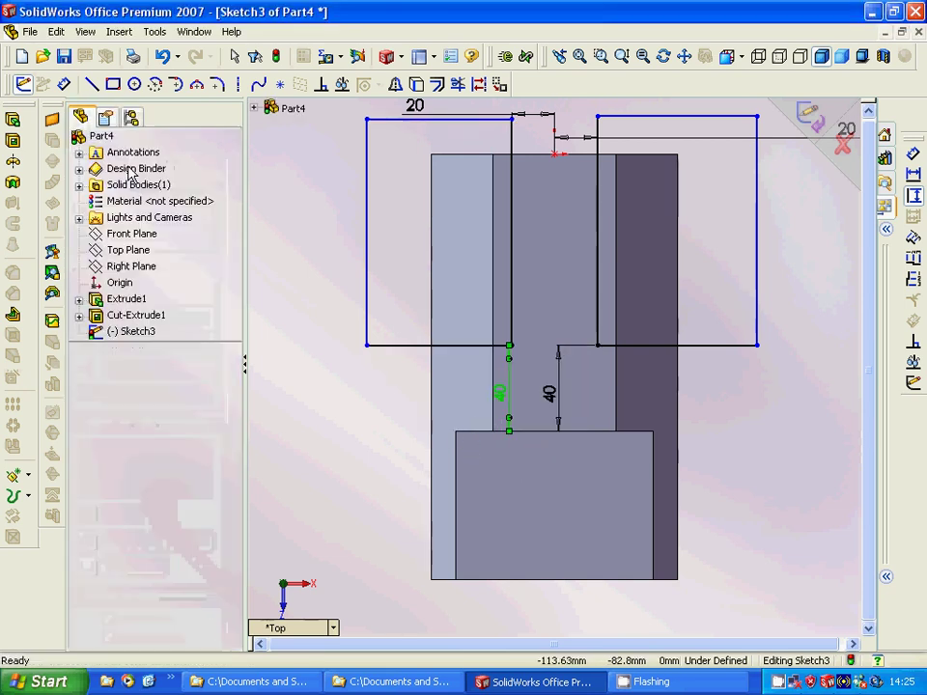
- Cut both side rectangles out of the rear of the prism with a blind depth of 100 mm
{"action": "left_click", "coordinate": [13, 117]}
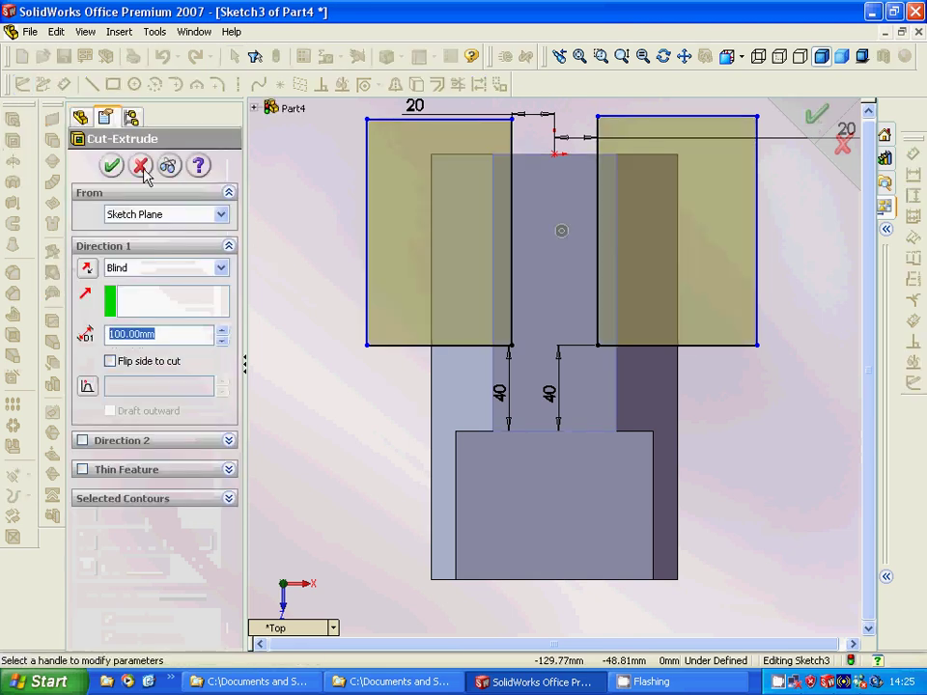
{"action": "middle_click_drag", "start_coordinate": [280, 253], "coordinate": [405, 173]}
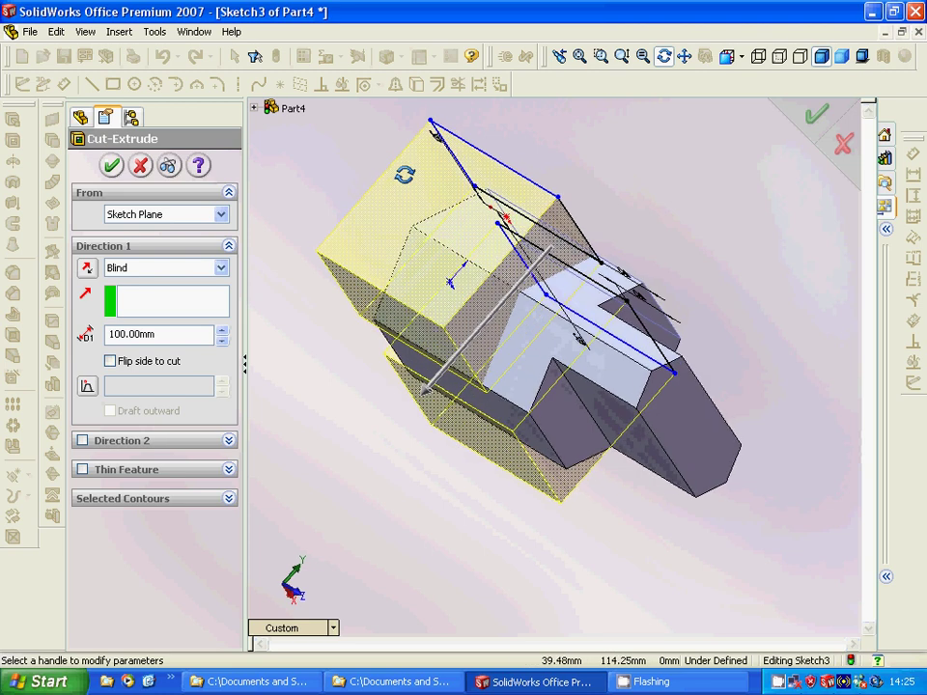
{"action": "left_click", "coordinate": [112, 166]}
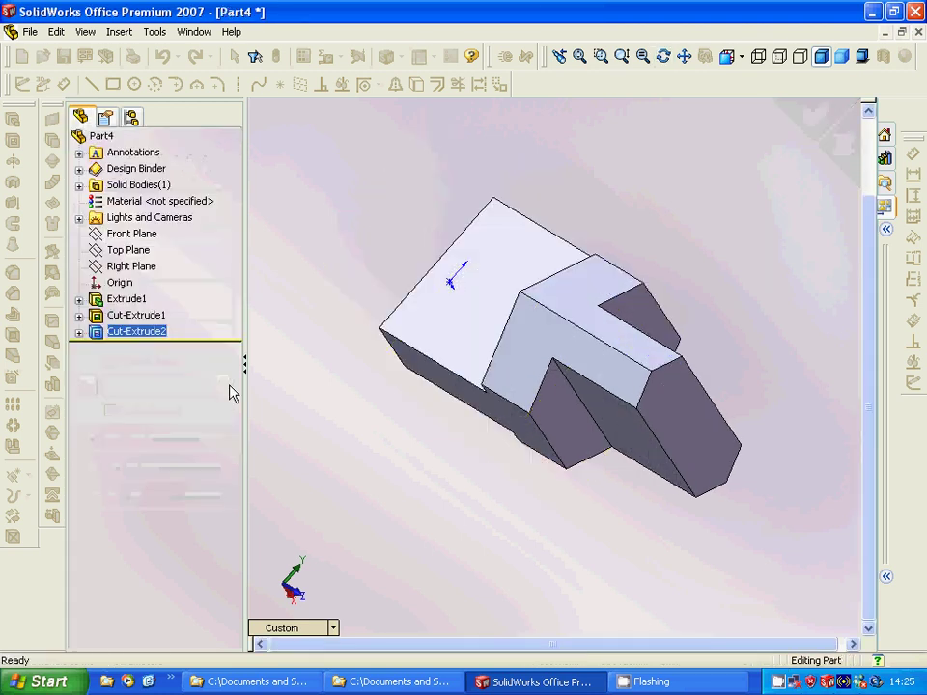
- Sketch a circle of about 18.5 mm radius on the front band's upper flat face, in line with the origin, and cut it 100 mm deep
{"action": "middle_click_drag", "start_coordinate": [288, 394], "coordinate": [152, 406]}
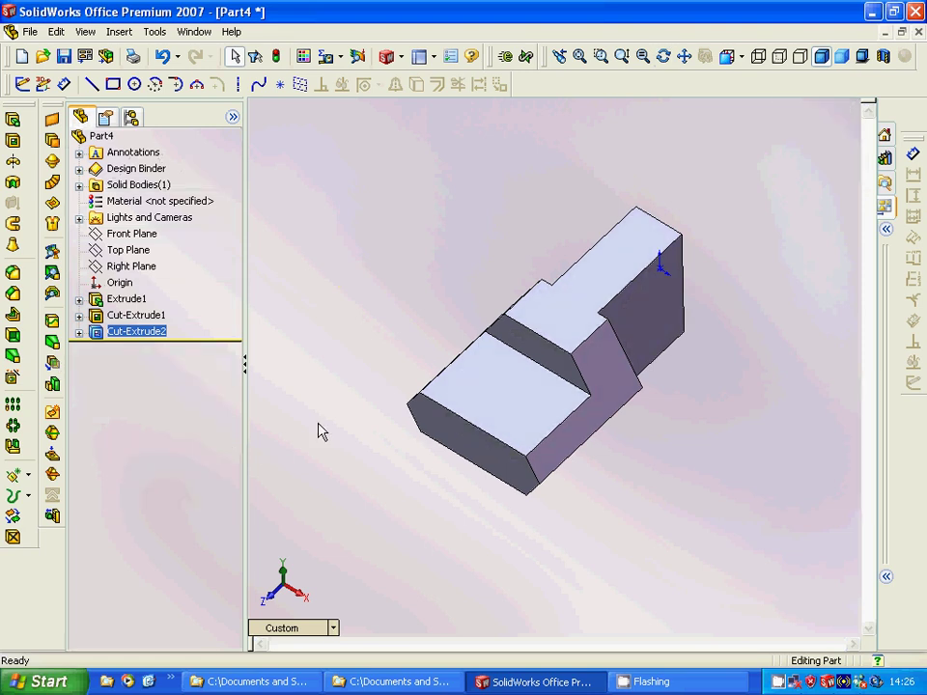
{"action": "left_click", "coordinate": [478, 399]}
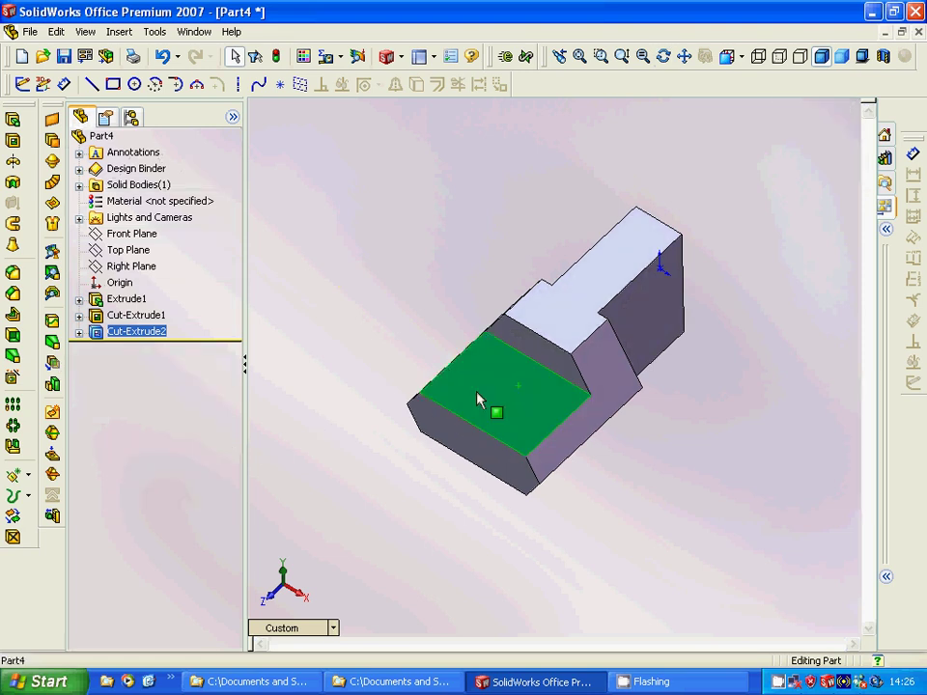
{"action": "left_click", "coordinate": [134, 84]}
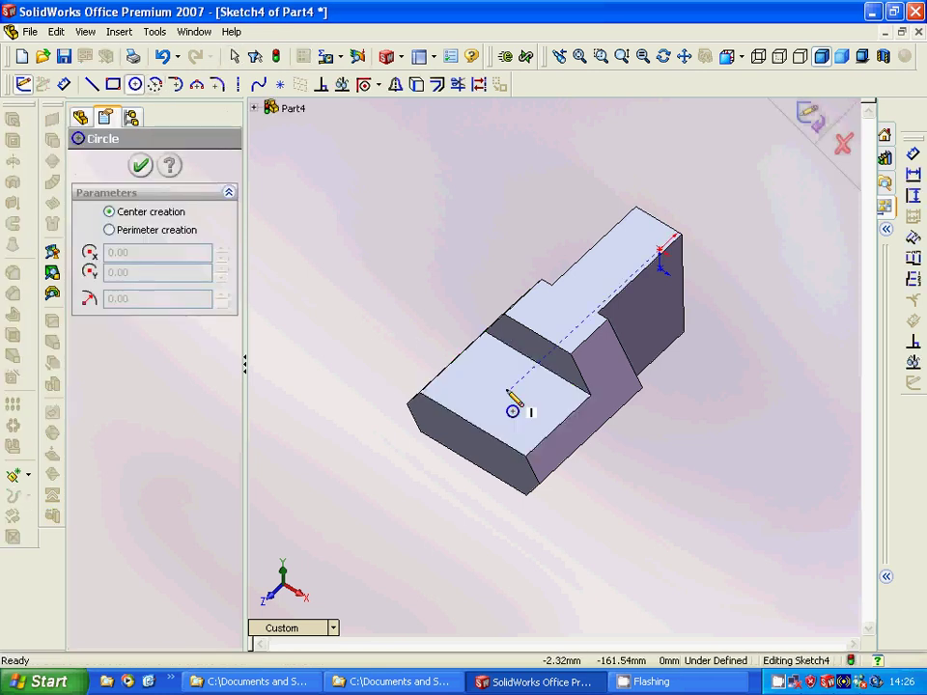
{"action": "left_click", "coordinate": [507, 390]}
{"action": "left_click", "coordinate": [520, 415]}
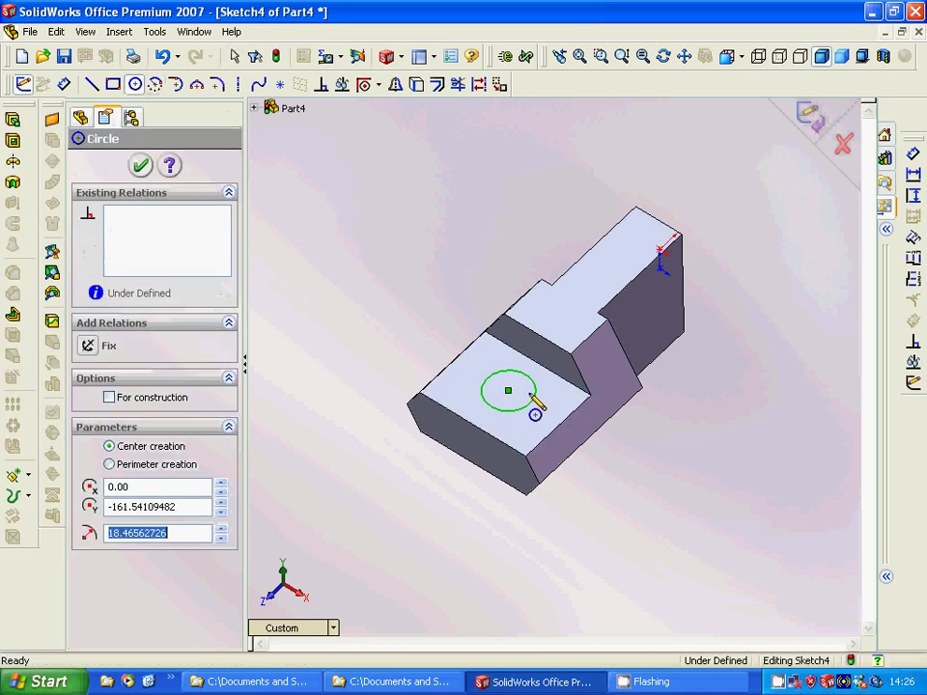
{"action": "left_click", "coordinate": [12, 140]}
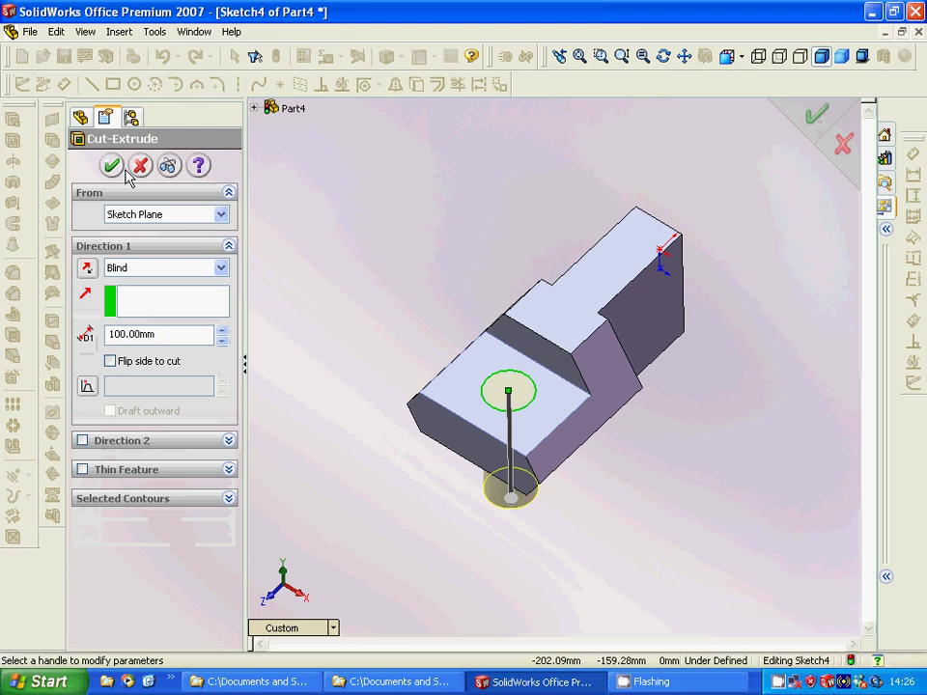
{"action": "left_click", "coordinate": [111, 165]}
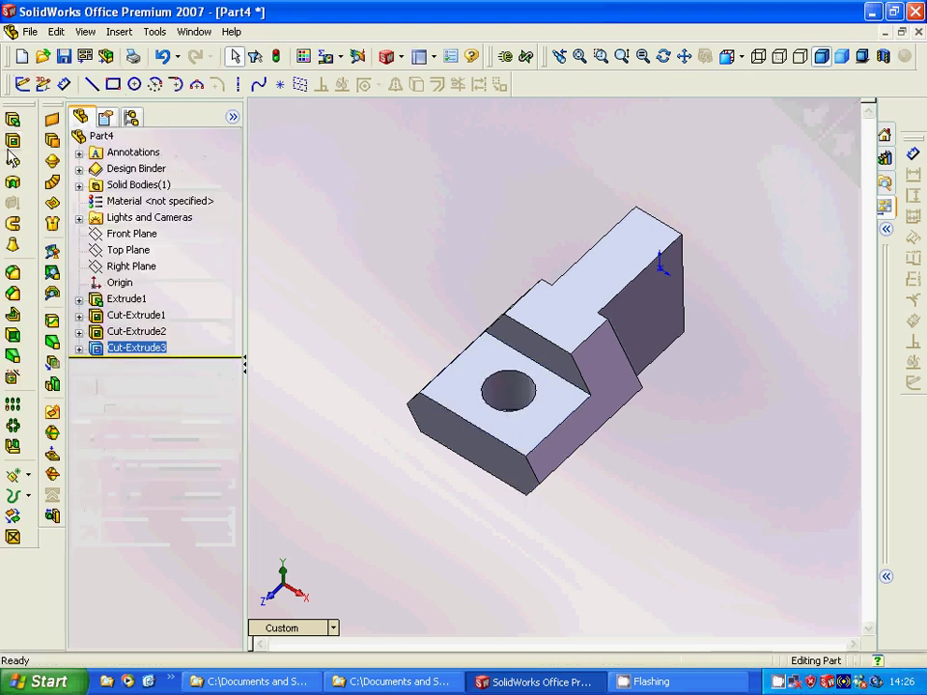
- Sketch a circle of about 23.5 mm radius on the side face of the narrow rear section and cut it 100 mm deep
{"action": "left_click", "coordinate": [655, 311]}
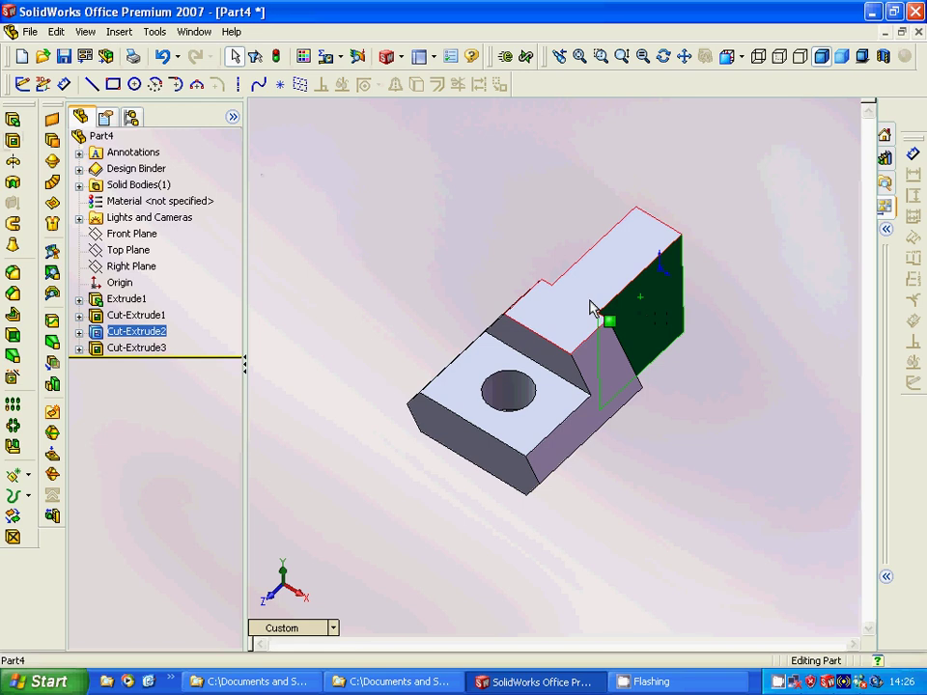
{"action": "left_click", "coordinate": [134, 84]}
{"action": "left_click_drag", "start_coordinate": [641, 316], "coordinate": [656, 336]}
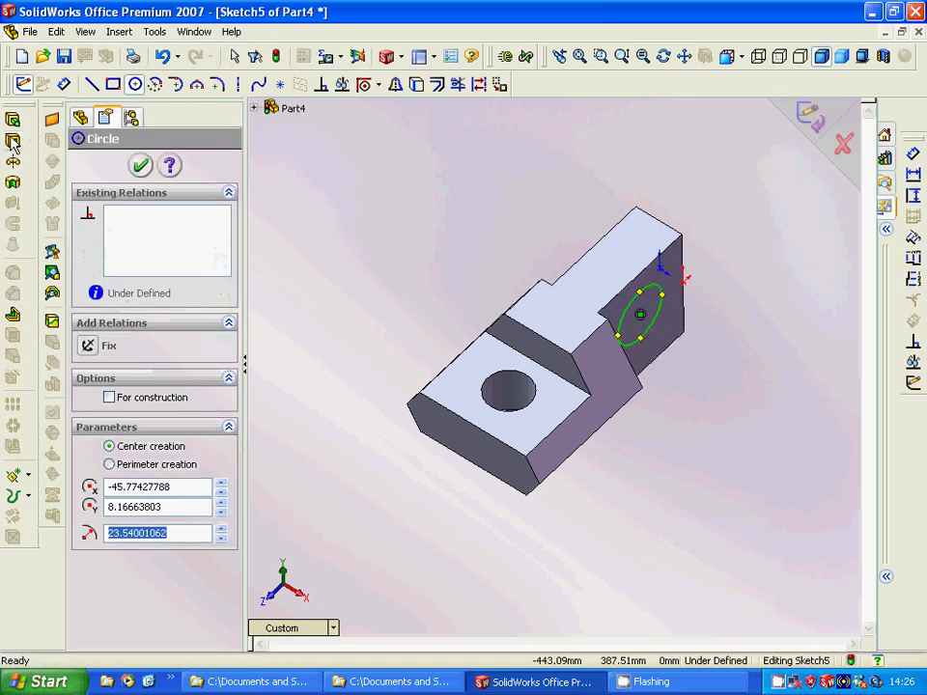
{"action": "left_click", "coordinate": [141, 165]}
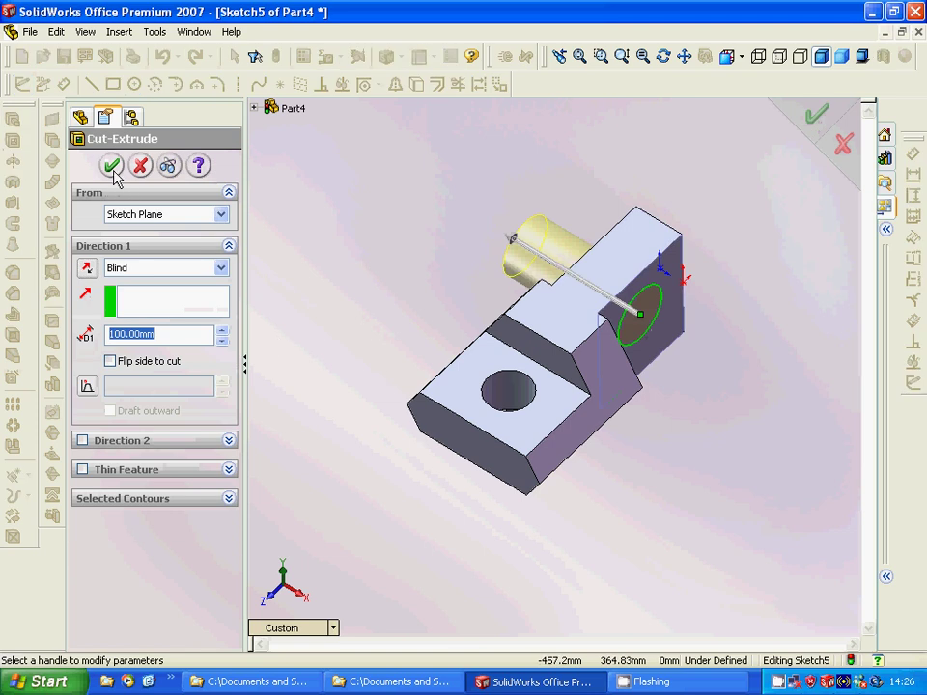
{"action": "left_click", "coordinate": [113, 164]}
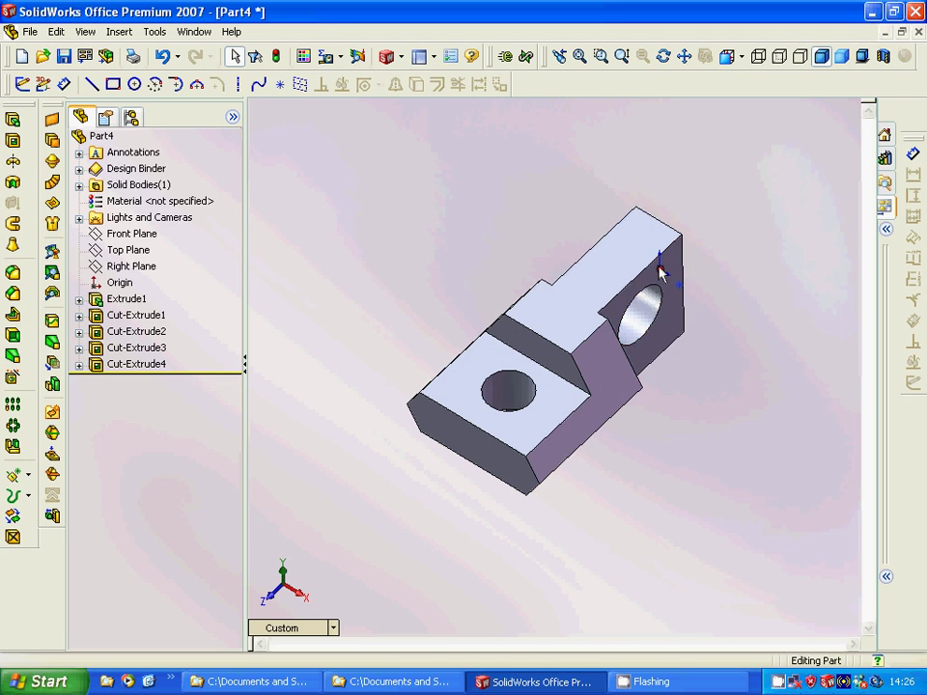
- Sketch a circle of 15 mm radius on the Right Plane, level with the origin and about 105 mm from it, in the middle section
{"action": "middle_click_drag", "start_coordinate": [468, 291], "coordinate": [471, 329]}
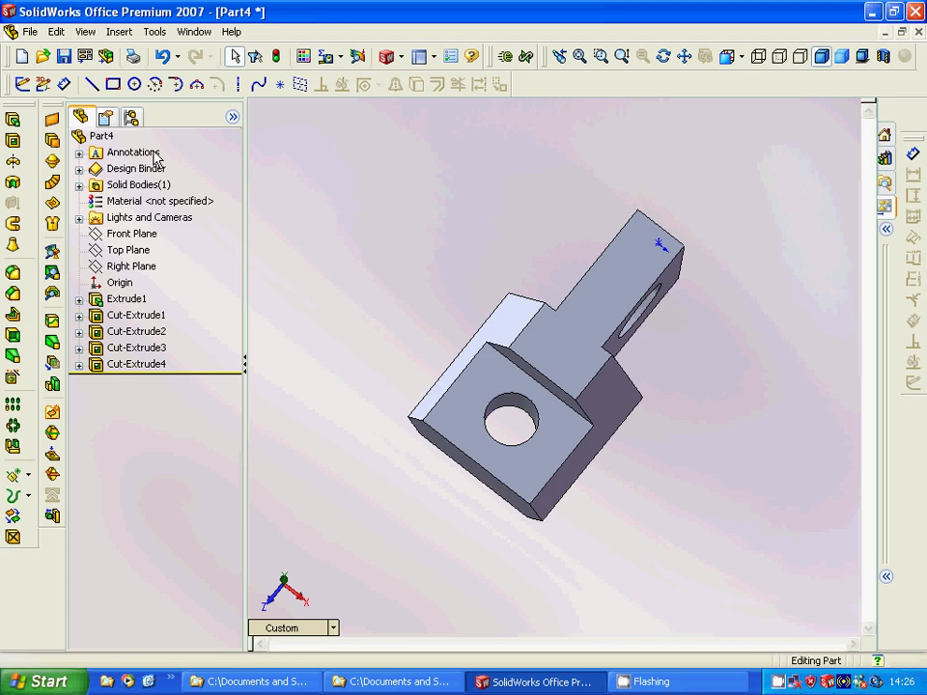
{"action": "left_click", "coordinate": [108, 236]}
{"action": "left_click", "coordinate": [135, 250]}
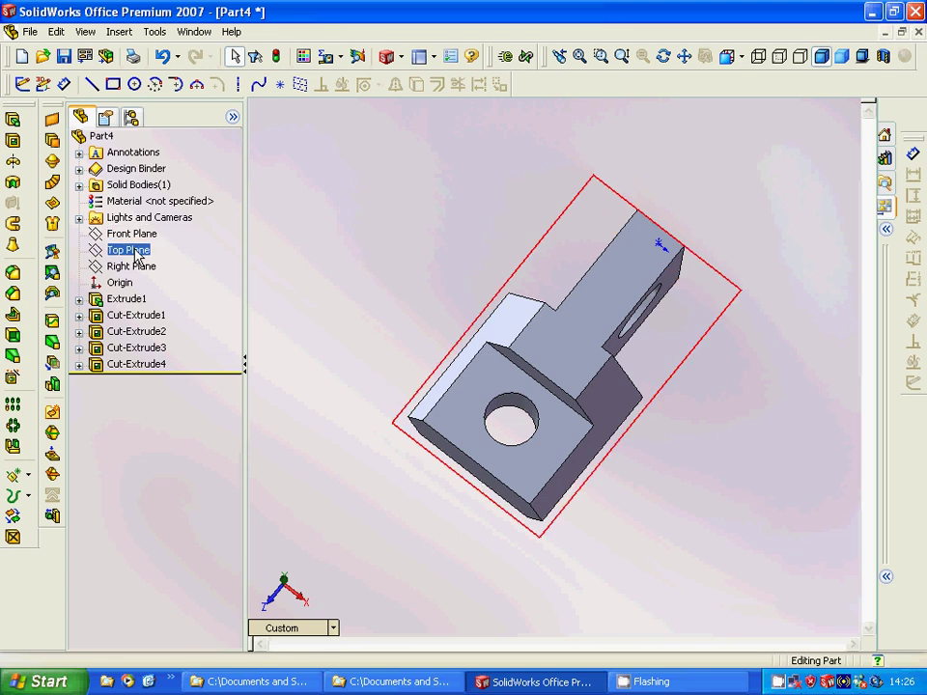
{"action": "left_click", "coordinate": [132, 266]}
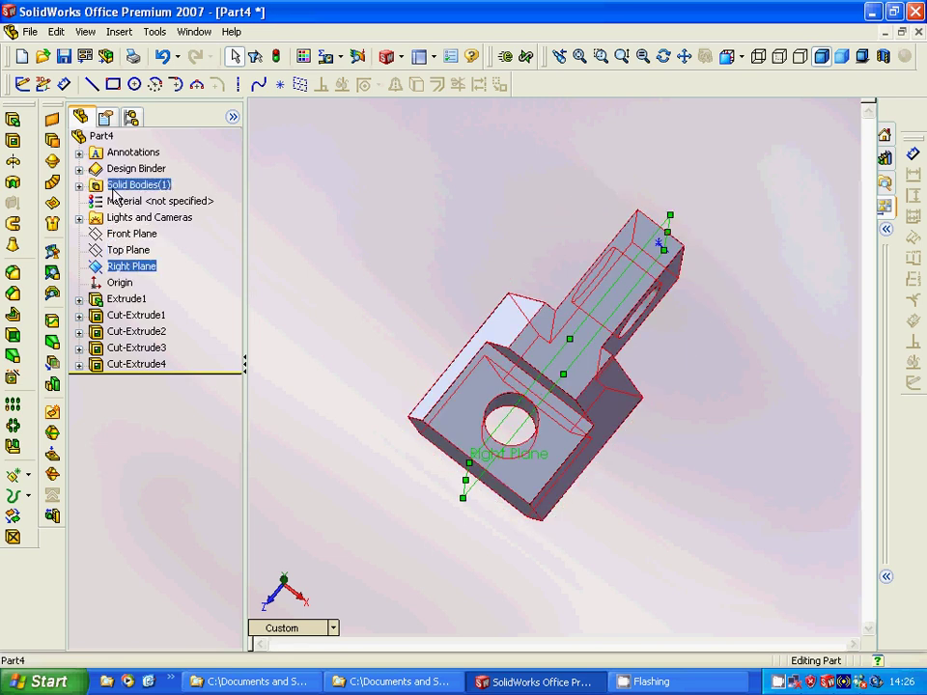
{"action": "left_click", "coordinate": [135, 84]}
{"action": "middle_click_drag", "start_coordinate": [357, 295], "coordinate": [301, 244]}
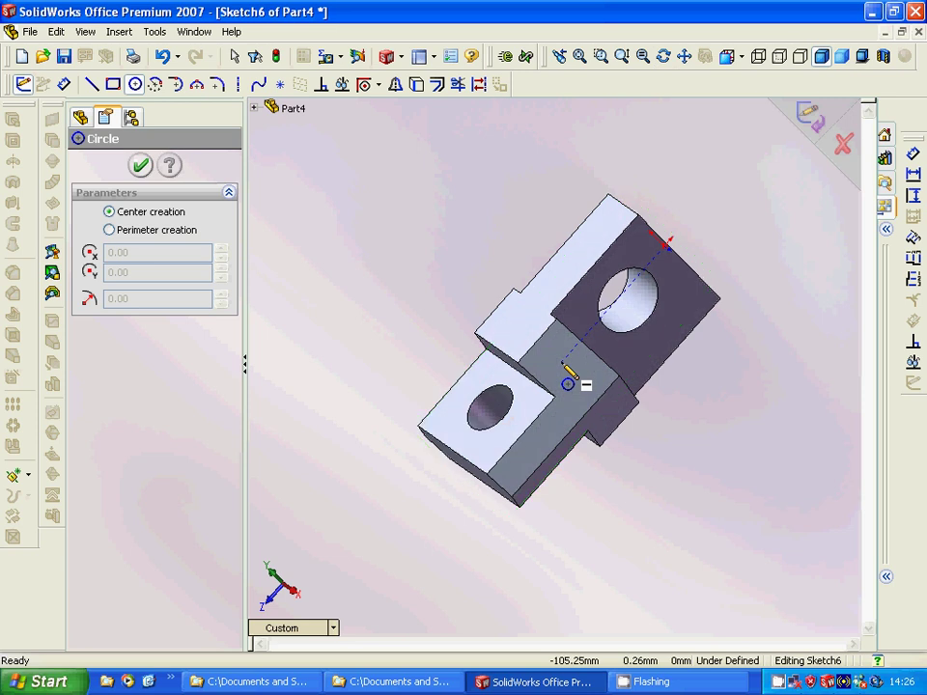
{"action": "left_click", "coordinate": [562, 363]}
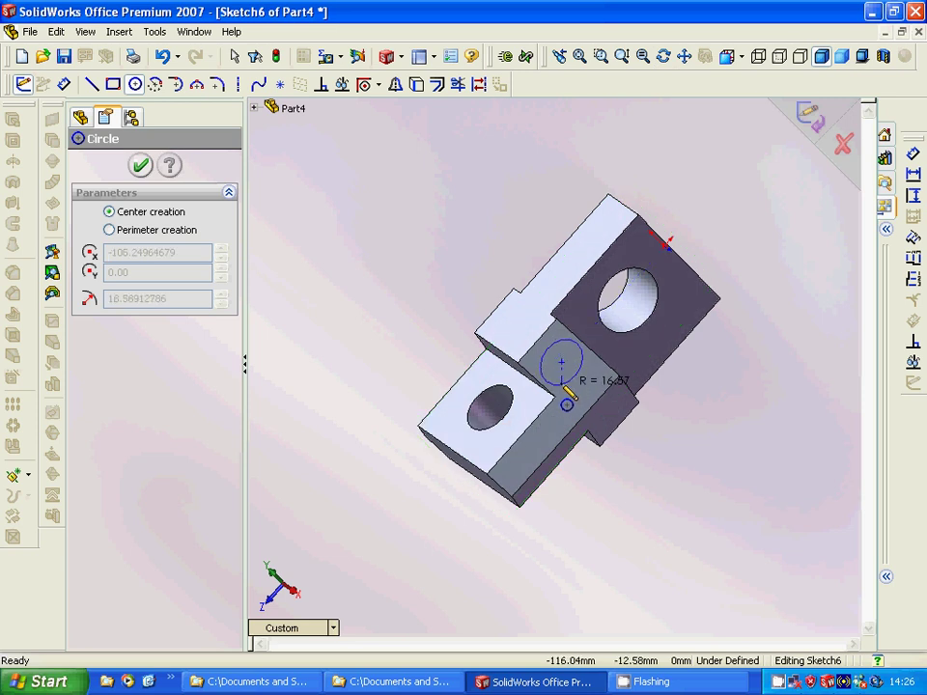
{"action": "left_click", "coordinate": [564, 386]}
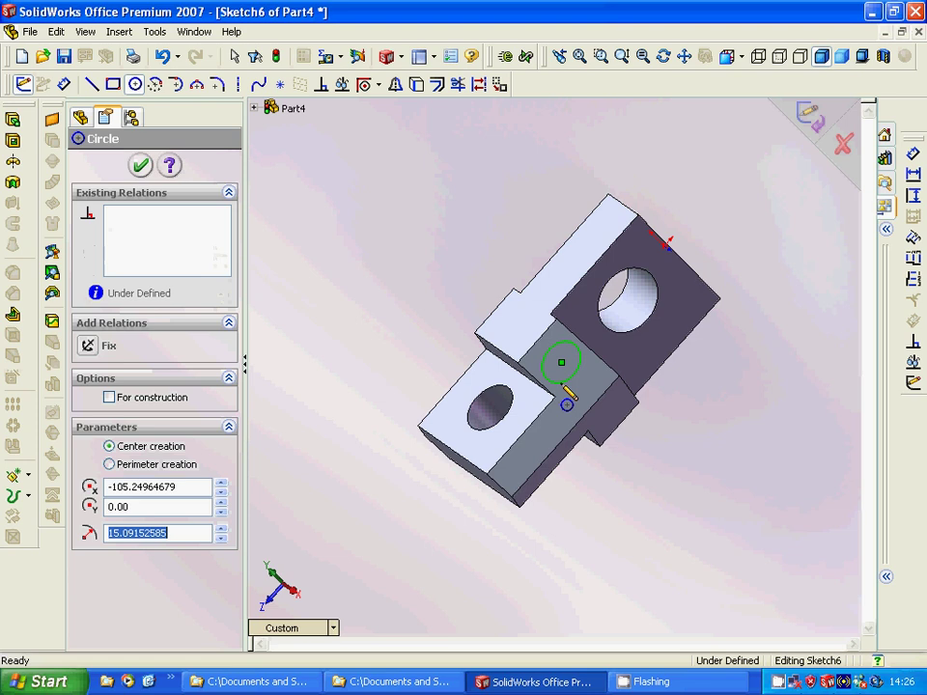
{"action": "type", "text": "15"}
{"action": "key", "text": "Return"}
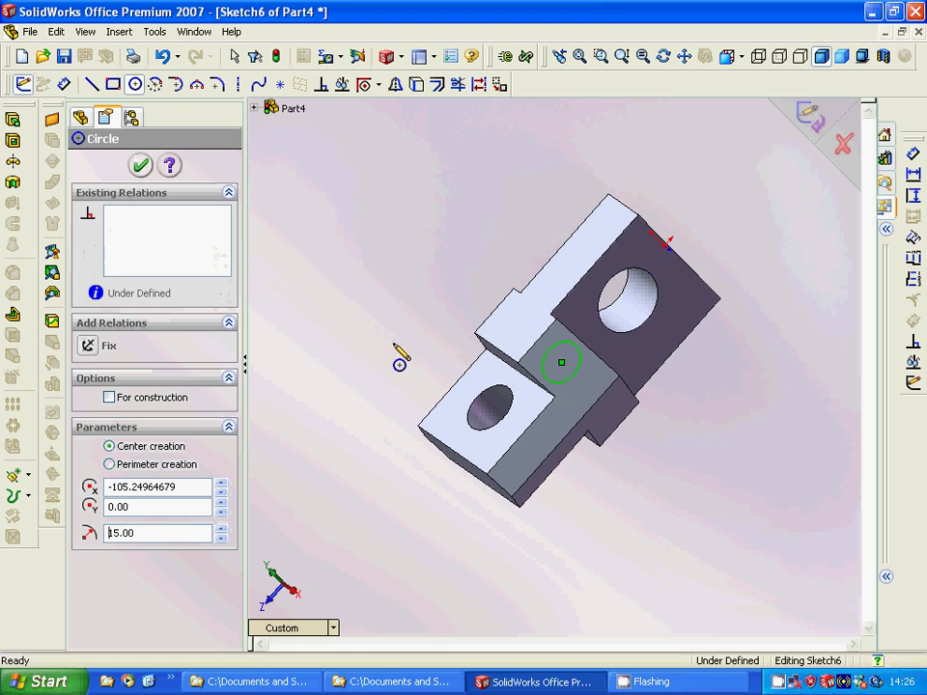
{"action": "left_click", "coordinate": [143, 169]}
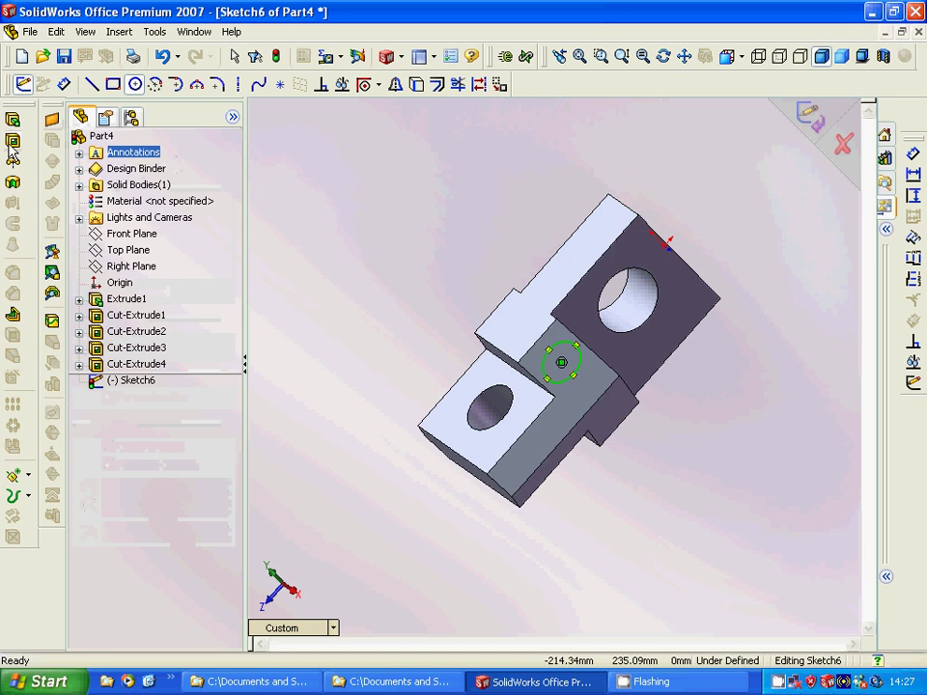
- Cut the middle section's circle 100 mm deep in both directions from the Right Plane, using blind depths
{"action": "left_click", "coordinate": [13, 141]}
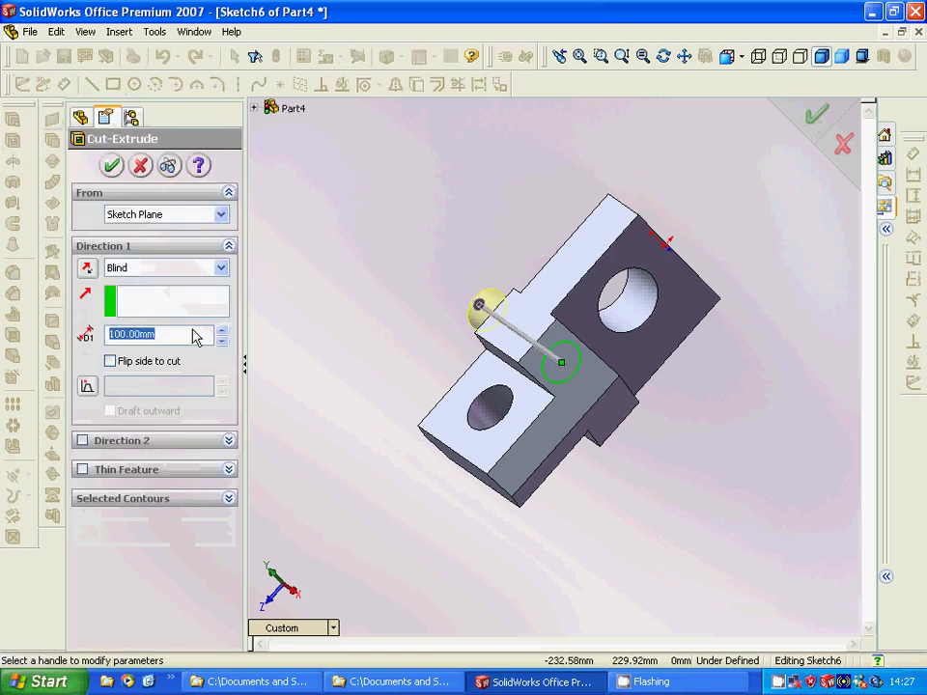
{"action": "left_click", "coordinate": [82, 440]}
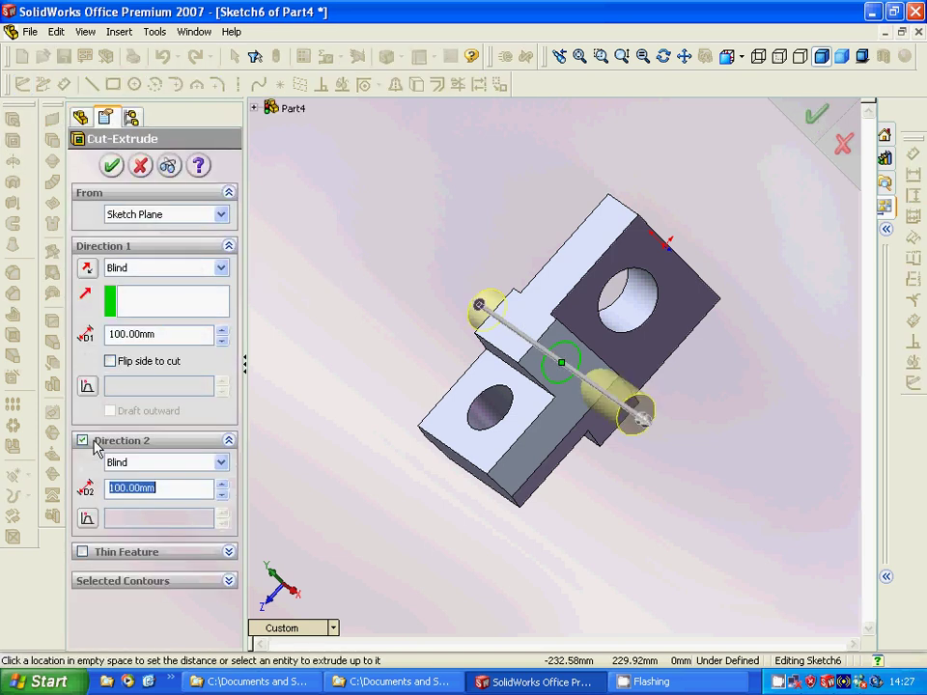
{"action": "left_click", "coordinate": [113, 166]}
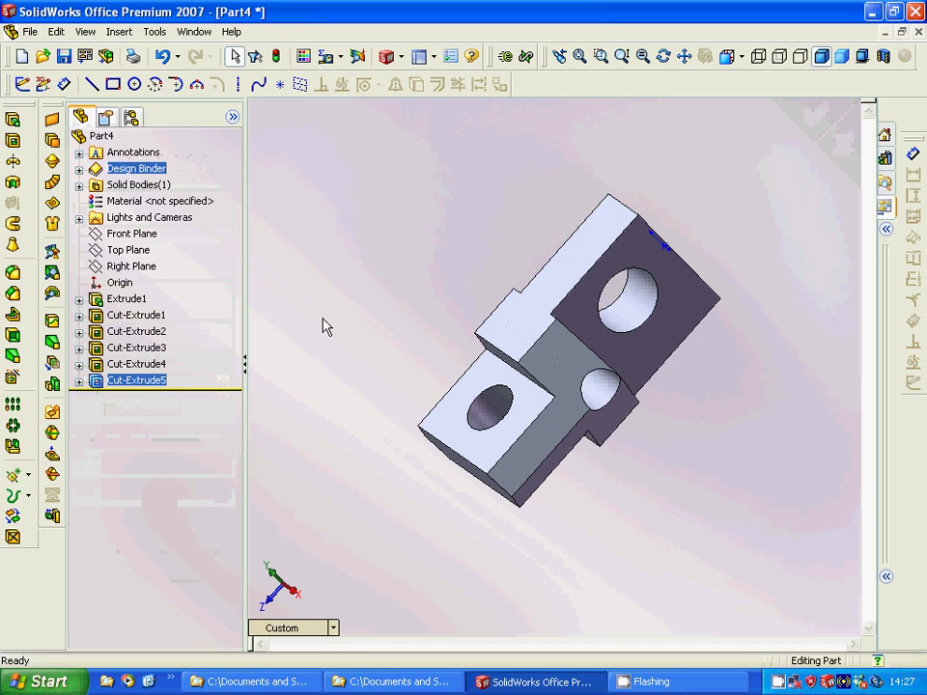
{"action": "middle_click_drag", "start_coordinate": [323, 321], "coordinate": [305, 307]}
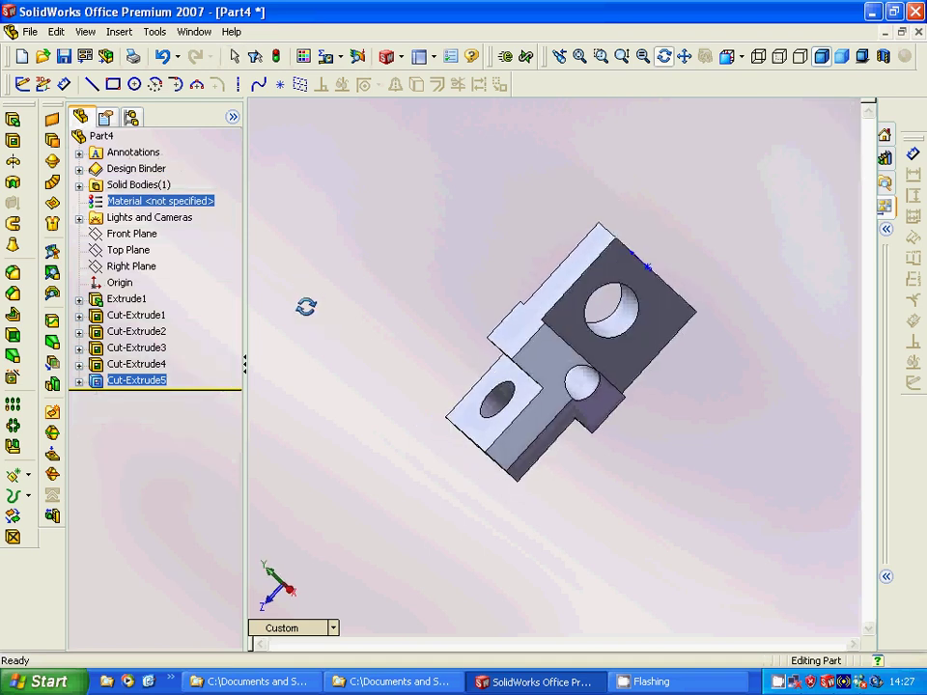
{"action": "key", "text": "Escape"}
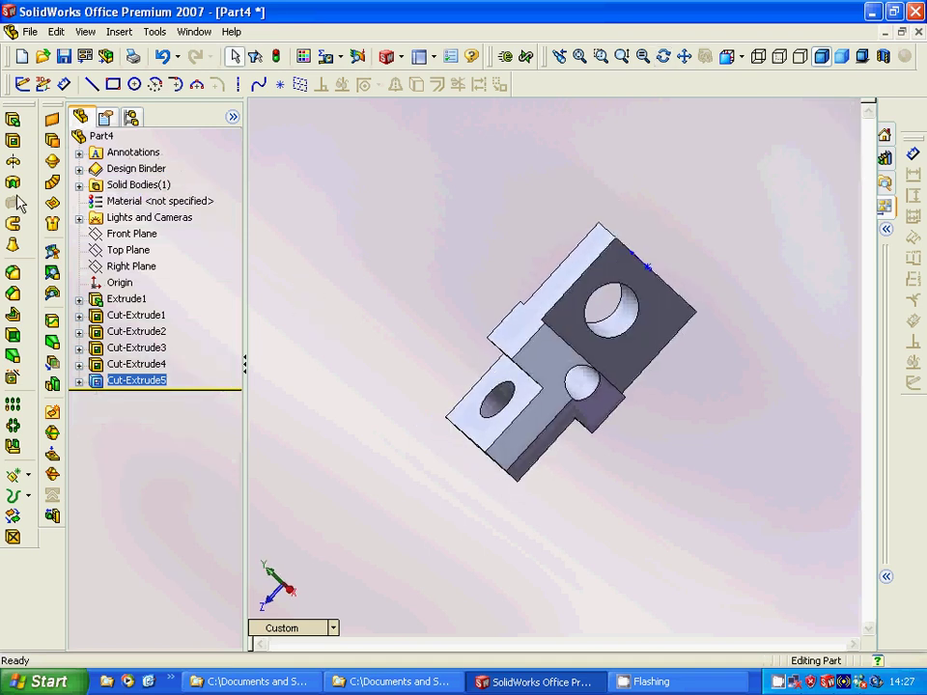
- Sketch a new circle of 15 mm radius on the Right Plane, level with the origin and about 105 mm from it
{"action": "left_click", "coordinate": [135, 269]}
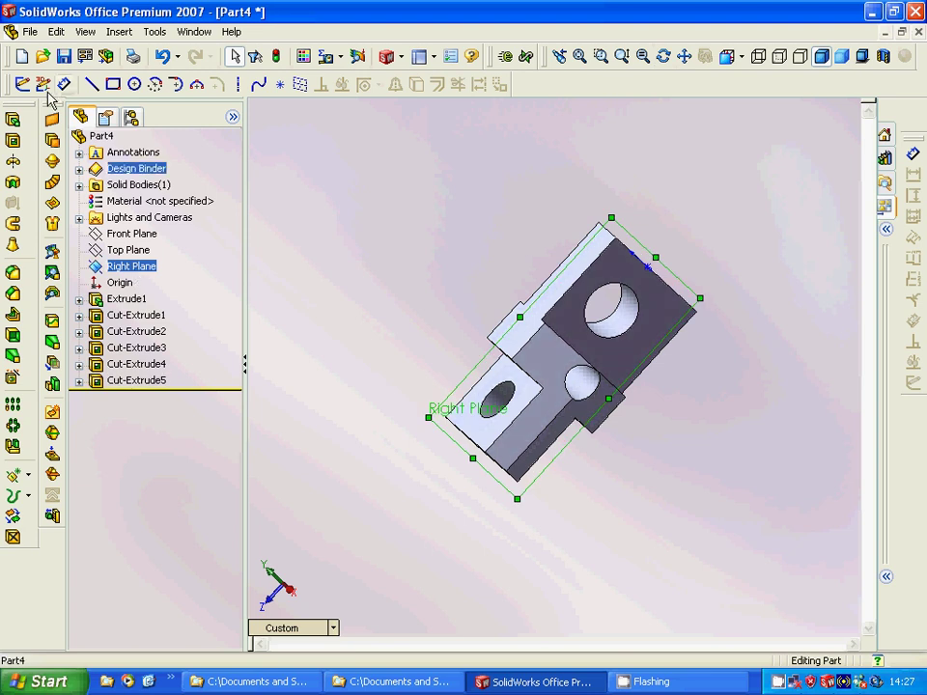
{"action": "left_click", "coordinate": [135, 85]}
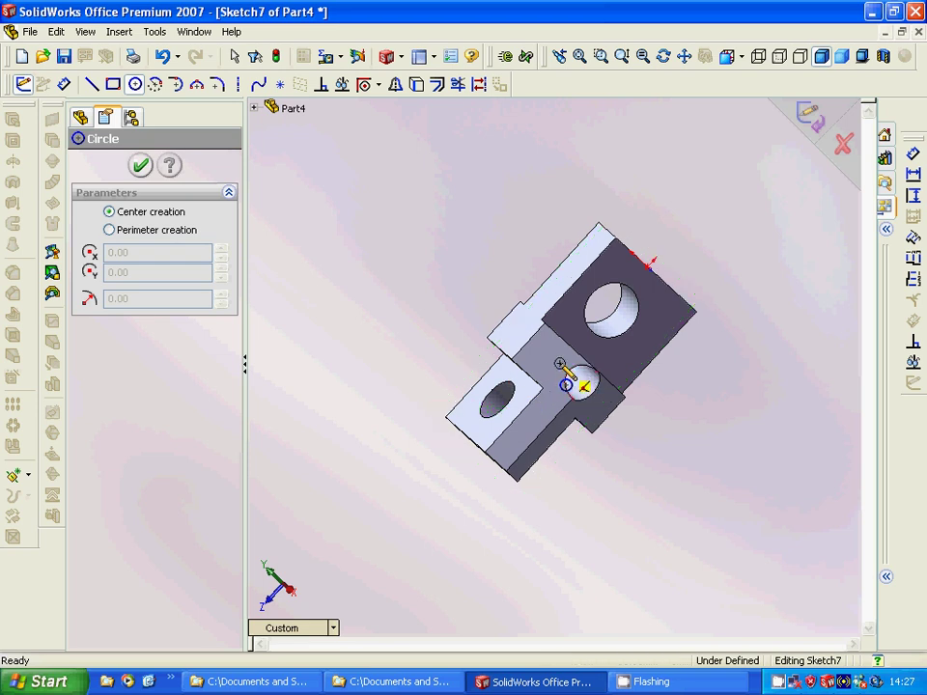
{"action": "left_click", "coordinate": [560, 363]}
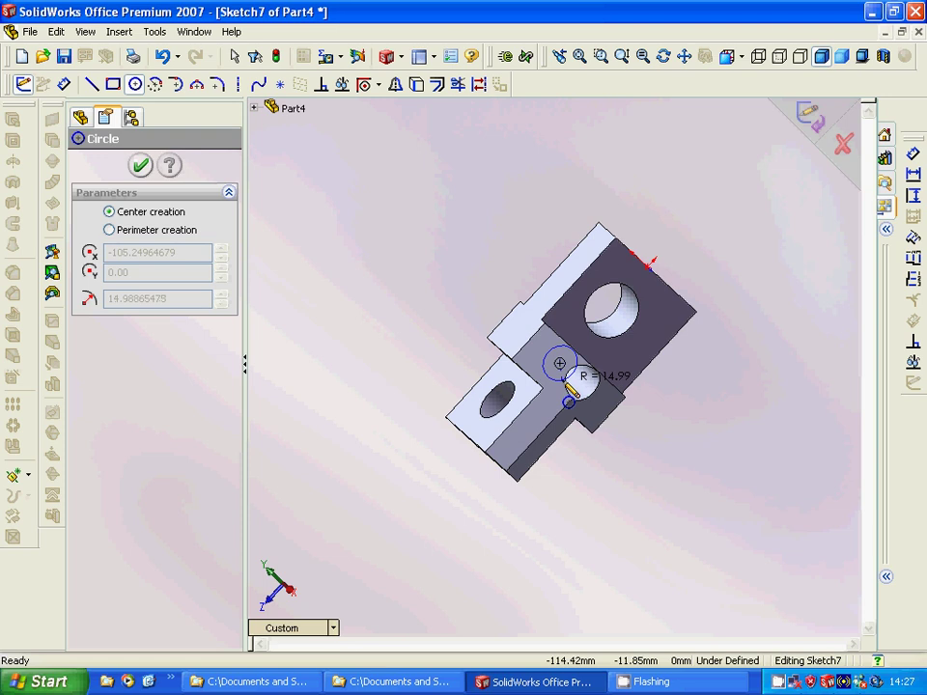
{"action": "left_click", "coordinate": [565, 405]}
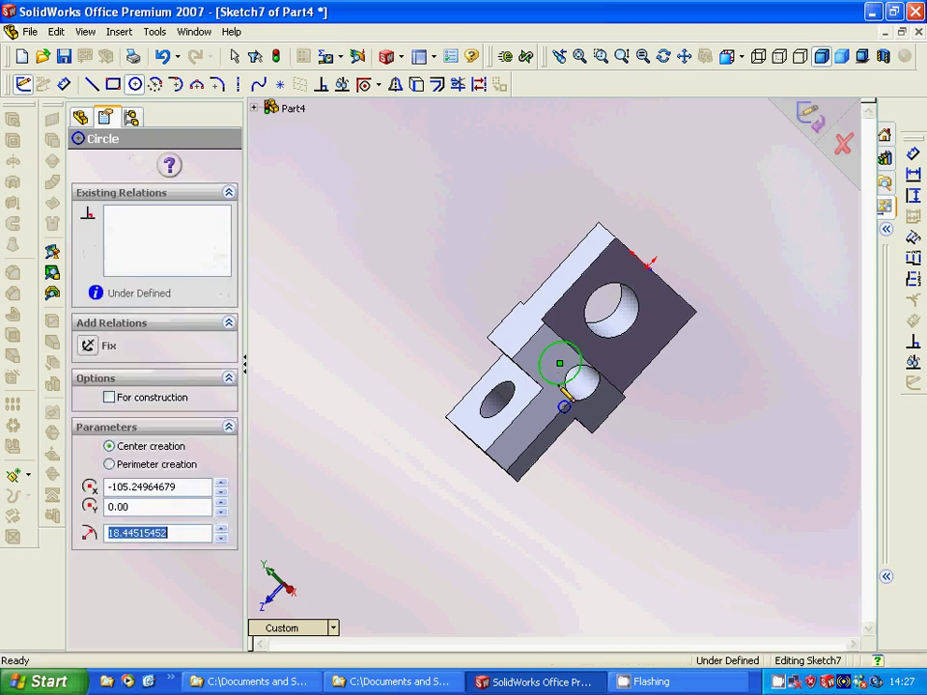
{"action": "type", "text": "15"}
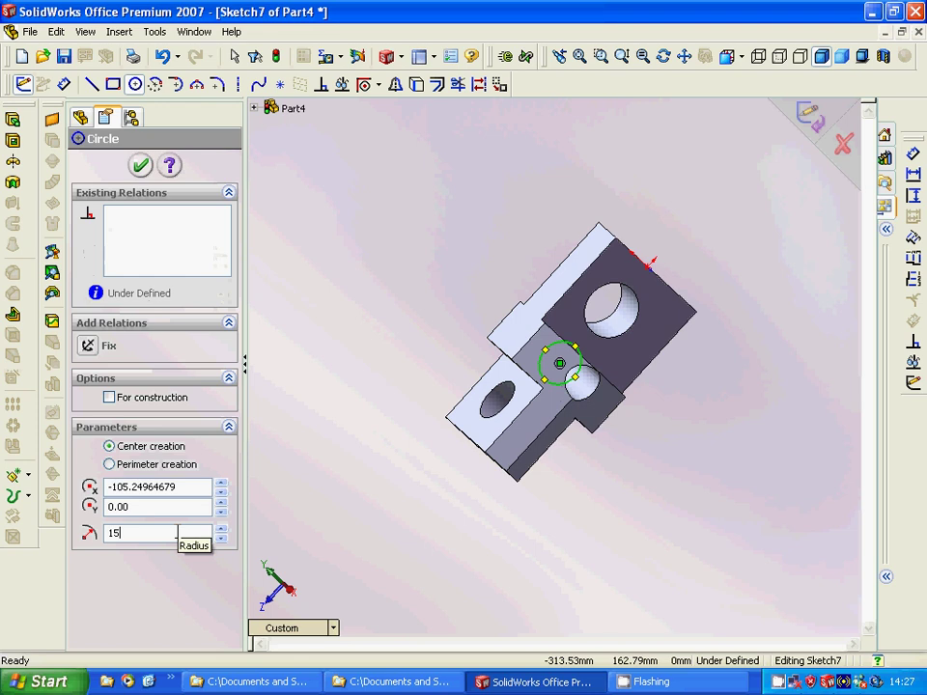
{"action": "key", "text": "Return"}
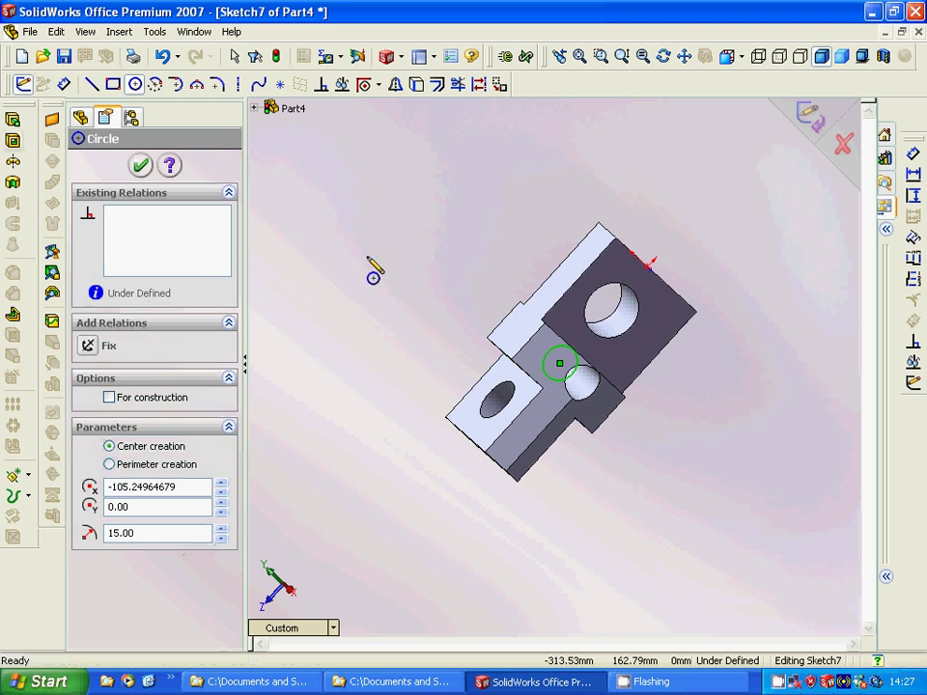
- Add a concentric inner circle of 7.5 mm radius to the sketch
{"action": "left_click", "coordinate": [561, 365]}
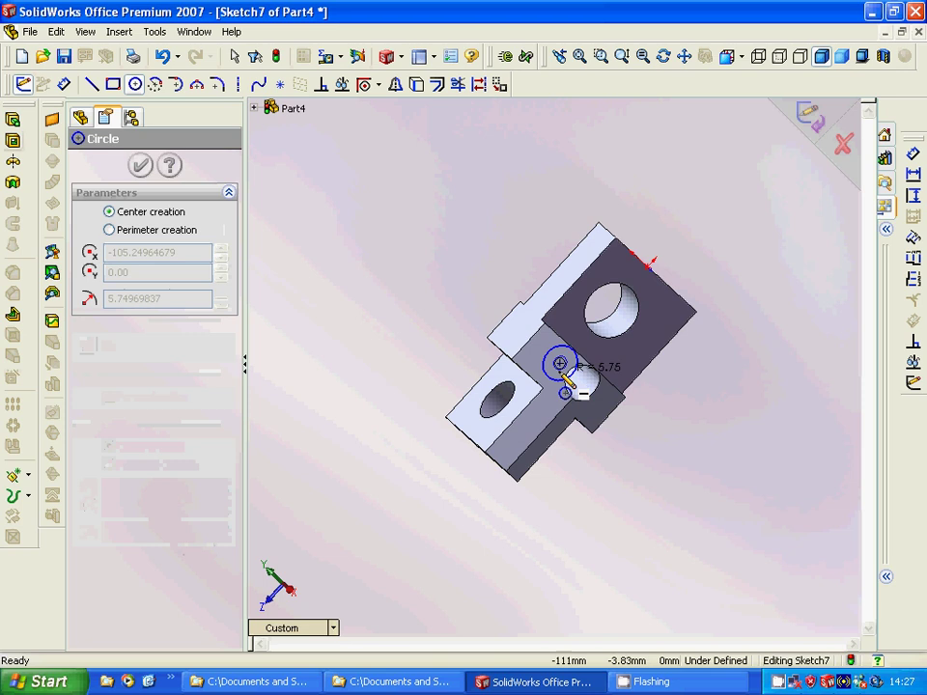
{"action": "left_click", "coordinate": [564, 381]}
{"action": "left_click", "coordinate": [562, 385]}
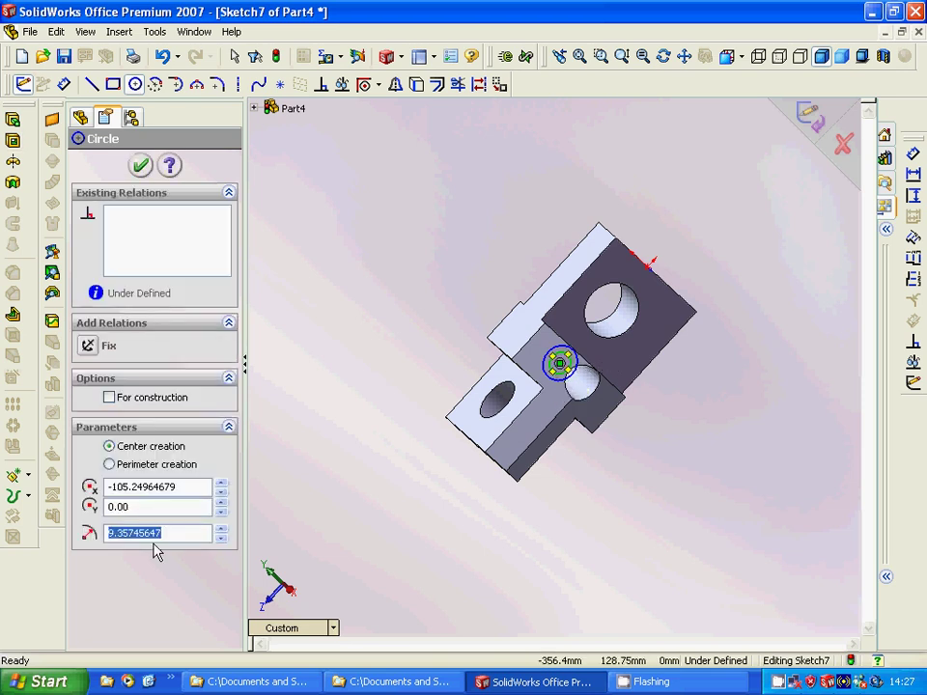
{"action": "type", "text": "7.5"}
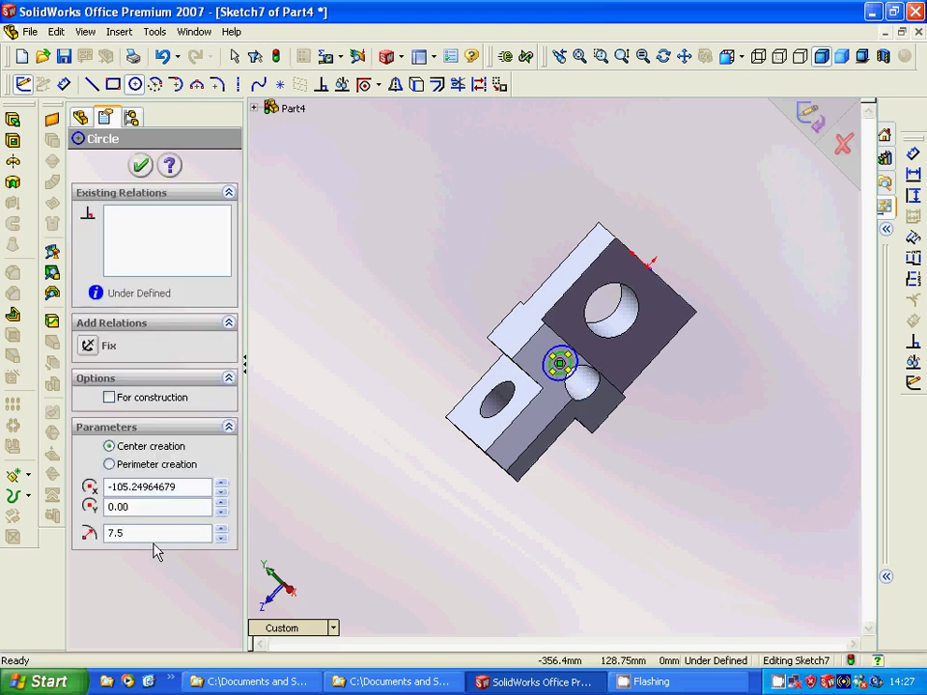
{"action": "key", "text": "Return"}
{"action": "left_click", "coordinate": [141, 166]}
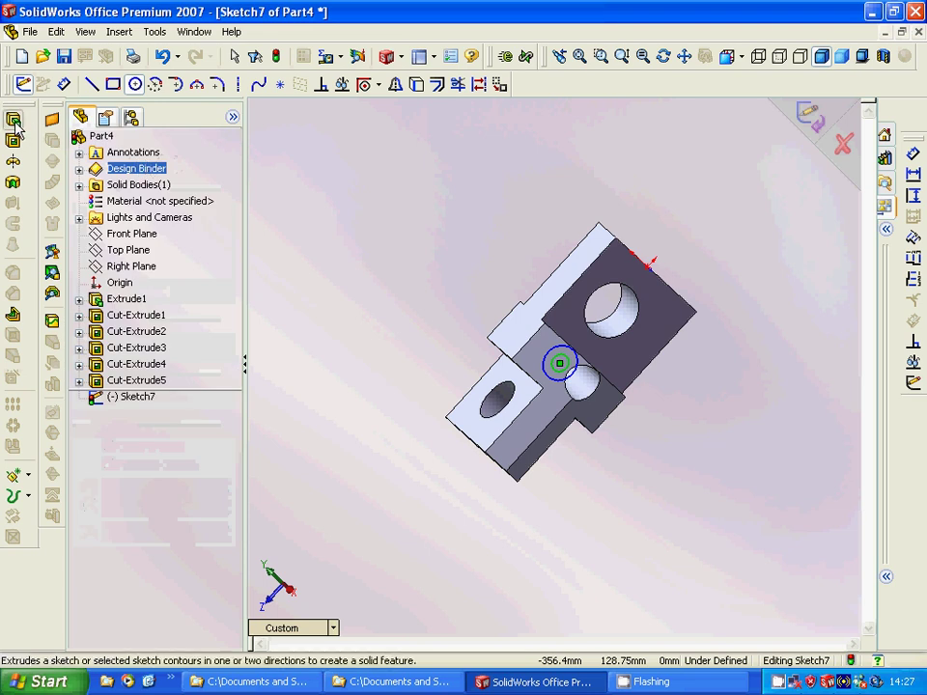
- Set up an extrusion of the two concentric circles, ending the first direction Up To Vertex at the front band's outer side edge
{"action": "left_click", "coordinate": [12, 119]}
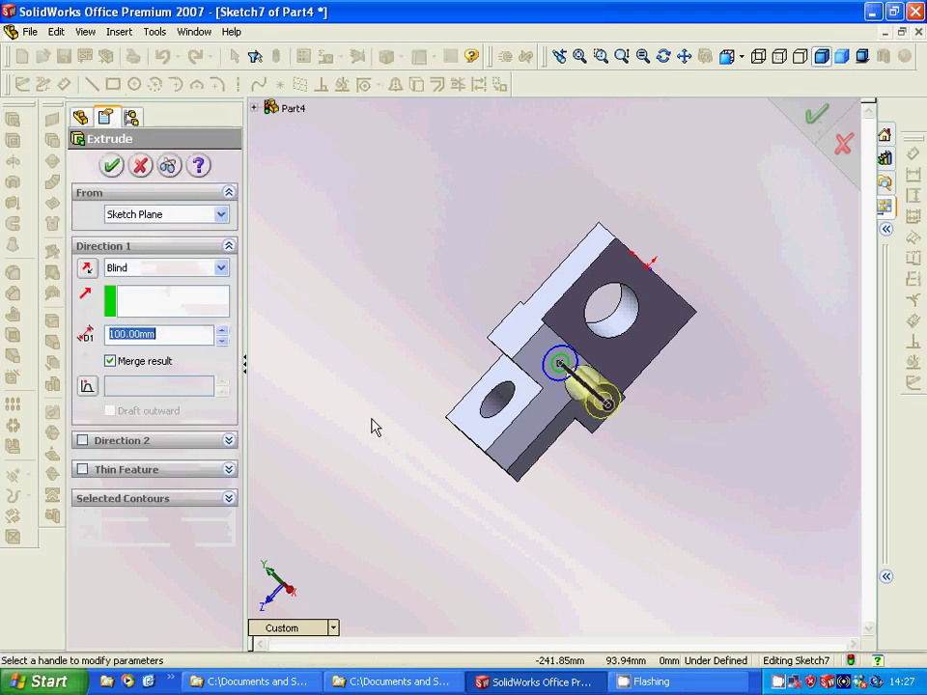
{"action": "middle_click_drag", "start_coordinate": [365, 411], "coordinate": [407, 435]}
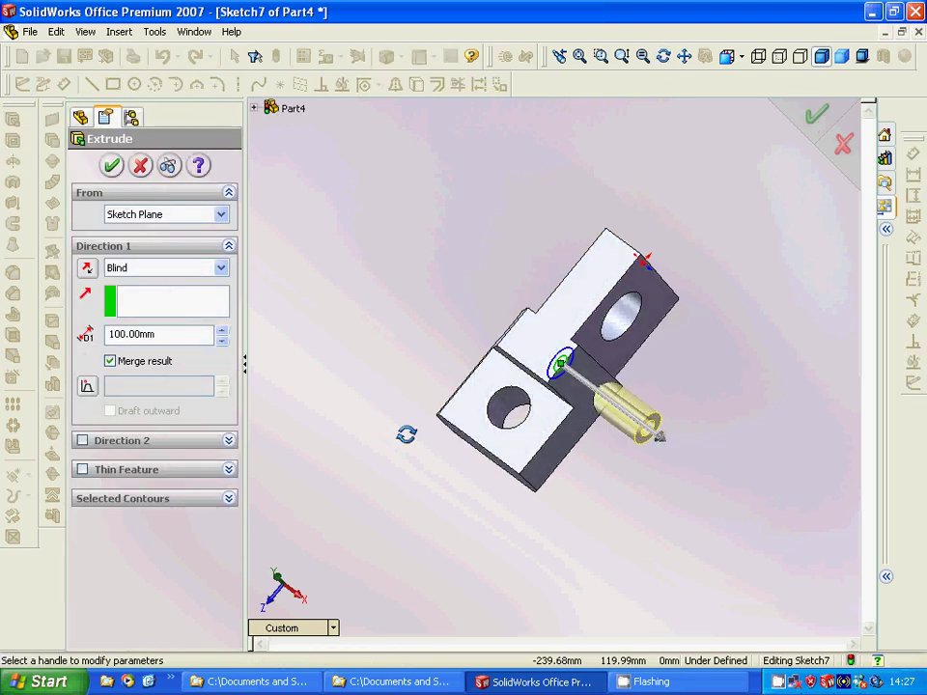
{"action": "double_click", "coordinate": [182, 334]}
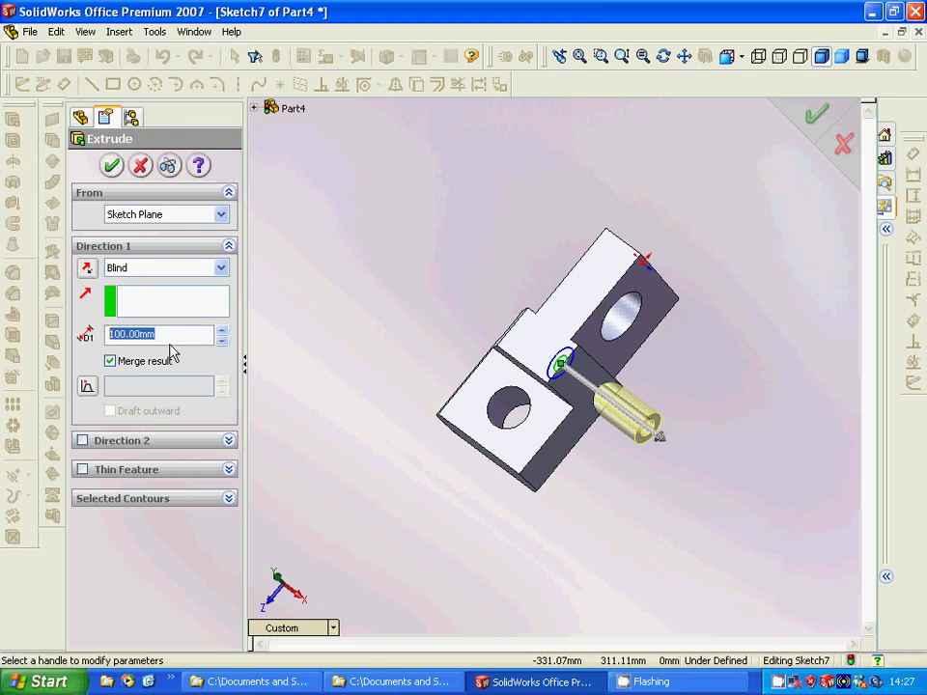
{"action": "left_click", "coordinate": [221, 268]}
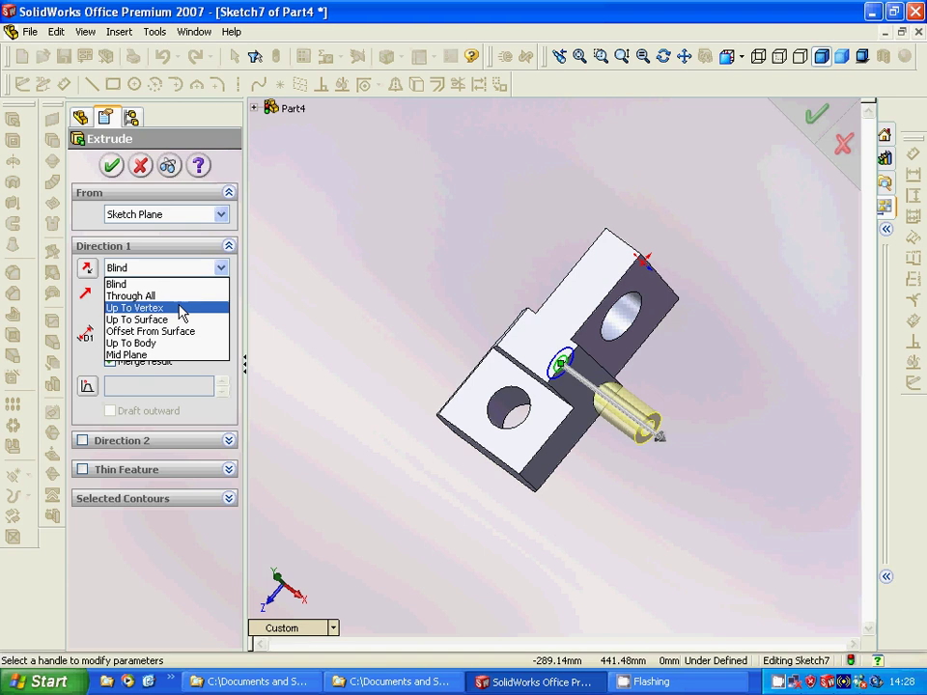
{"action": "left_click", "coordinate": [180, 308]}
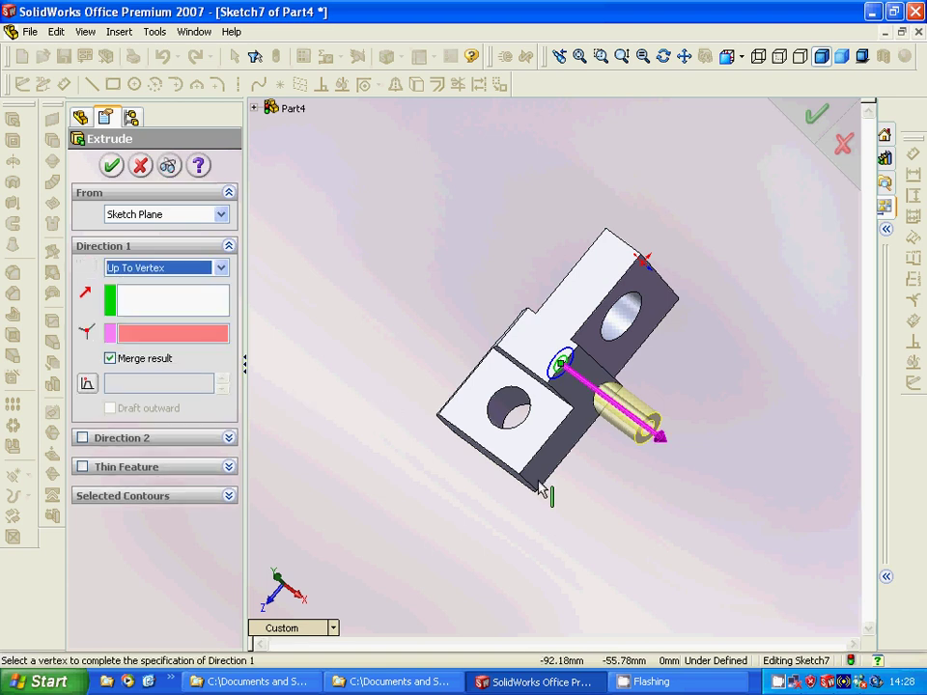
{"action": "middle_click_drag", "start_coordinate": [623, 505], "coordinate": [621, 446]}
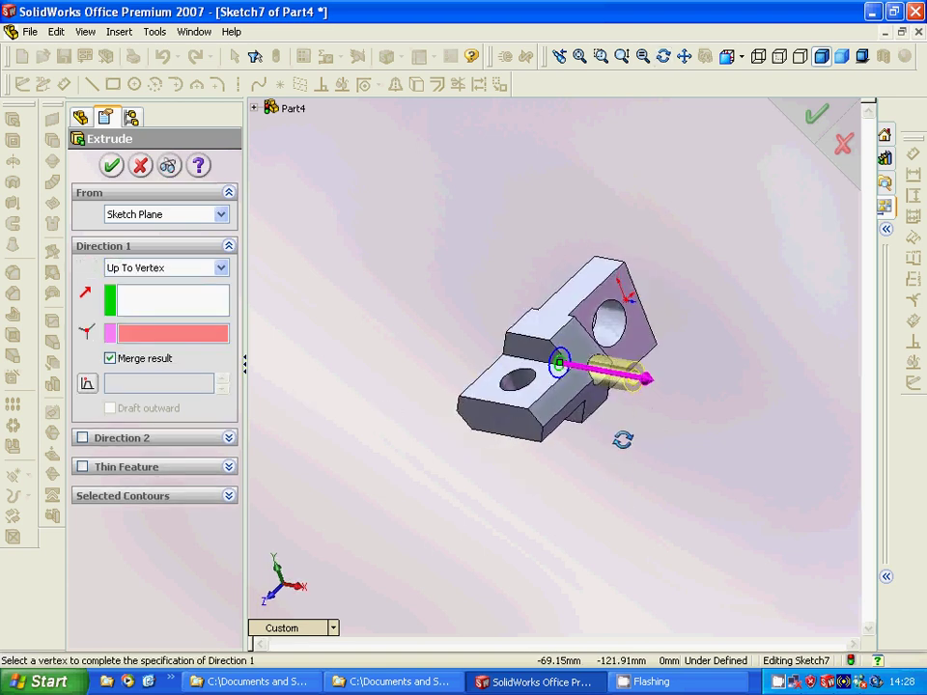
{"action": "left_click", "coordinate": [590, 384]}
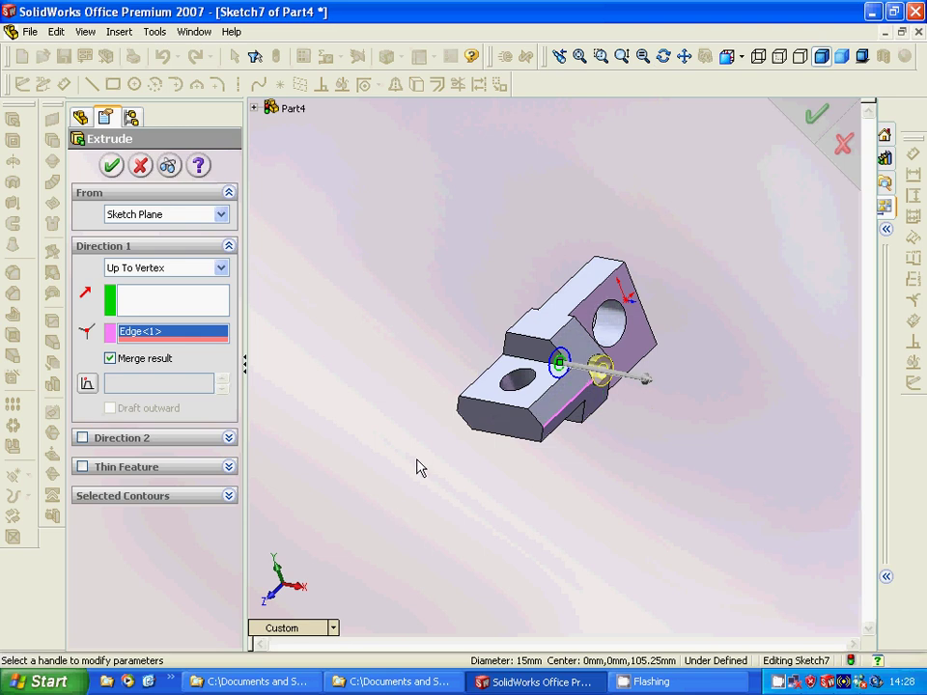
- Add a second extrusion direction ending Up To Vertex at the front band's opposite side edge, and create the tube
{"action": "left_click", "coordinate": [82, 437]}
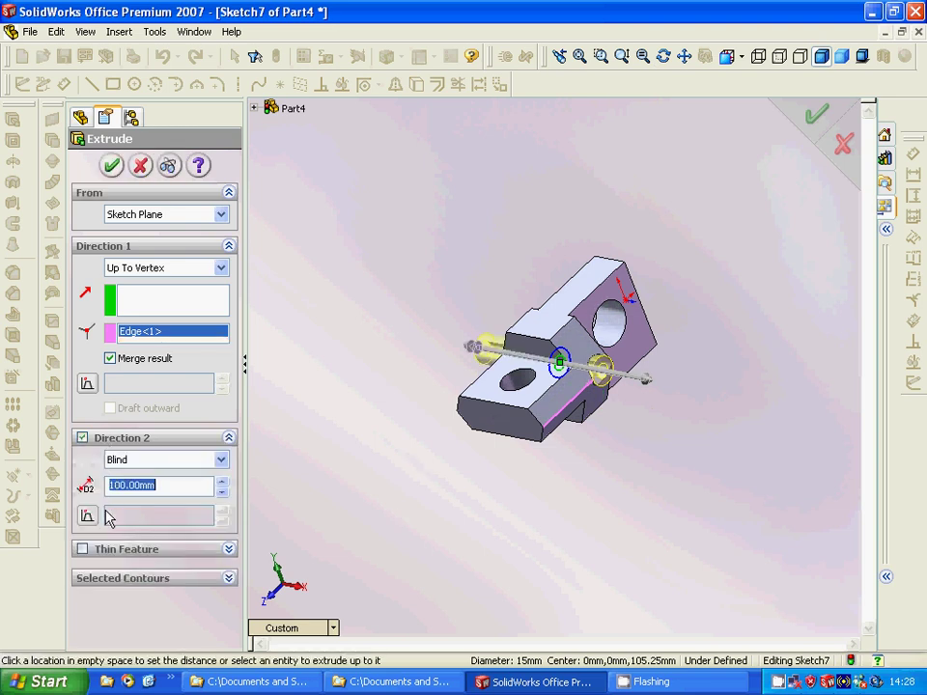
{"action": "left_click", "coordinate": [221, 460]}
{"action": "left_click", "coordinate": [177, 490]}
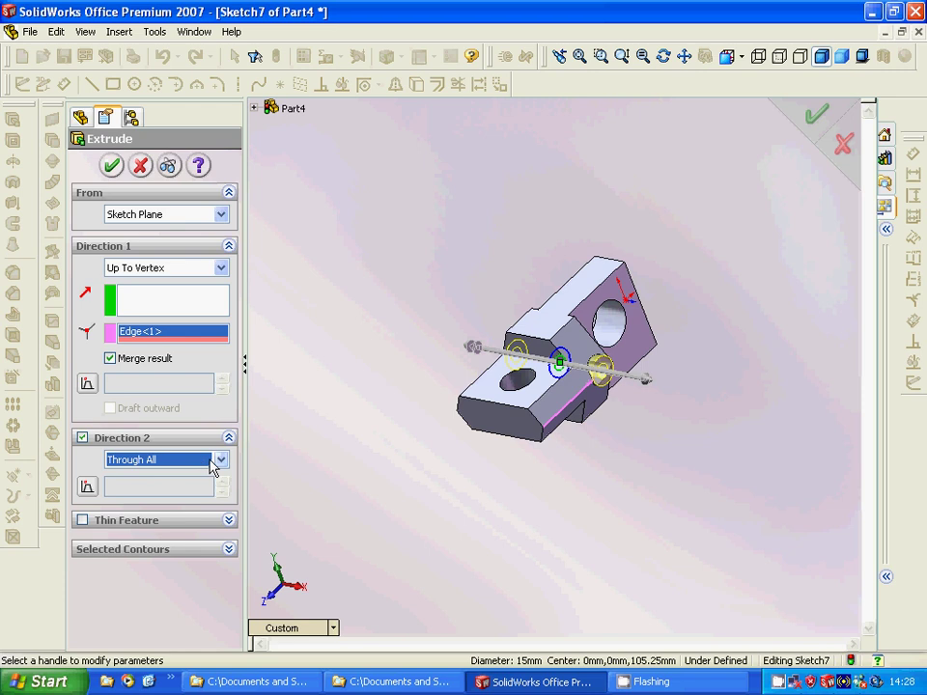
{"action": "left_click", "coordinate": [221, 460]}
{"action": "left_click", "coordinate": [188, 504]}
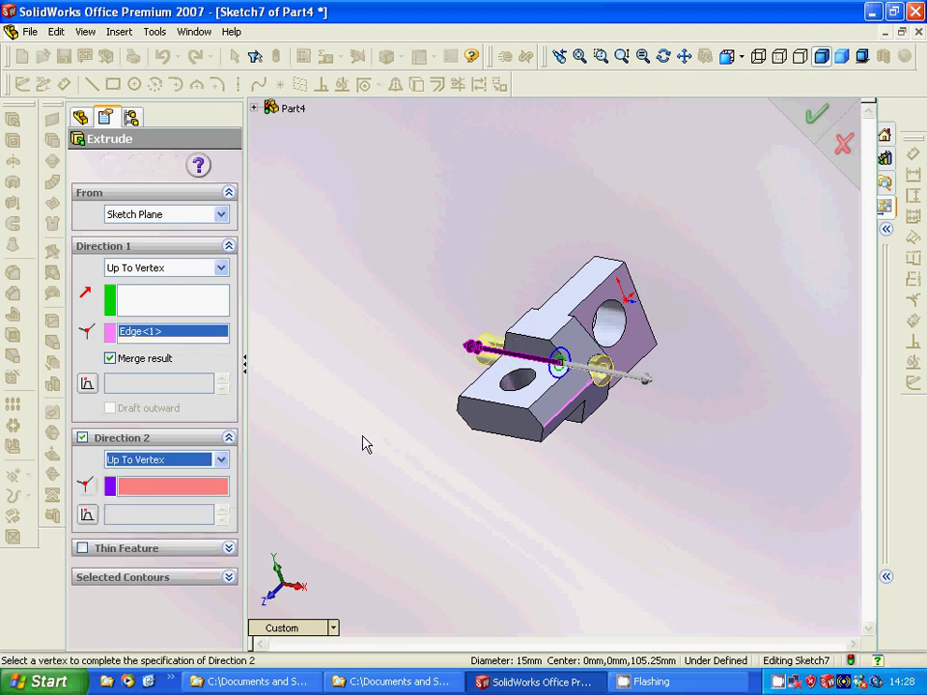
{"action": "middle_click_drag", "start_coordinate": [391, 450], "coordinate": [441, 470]}
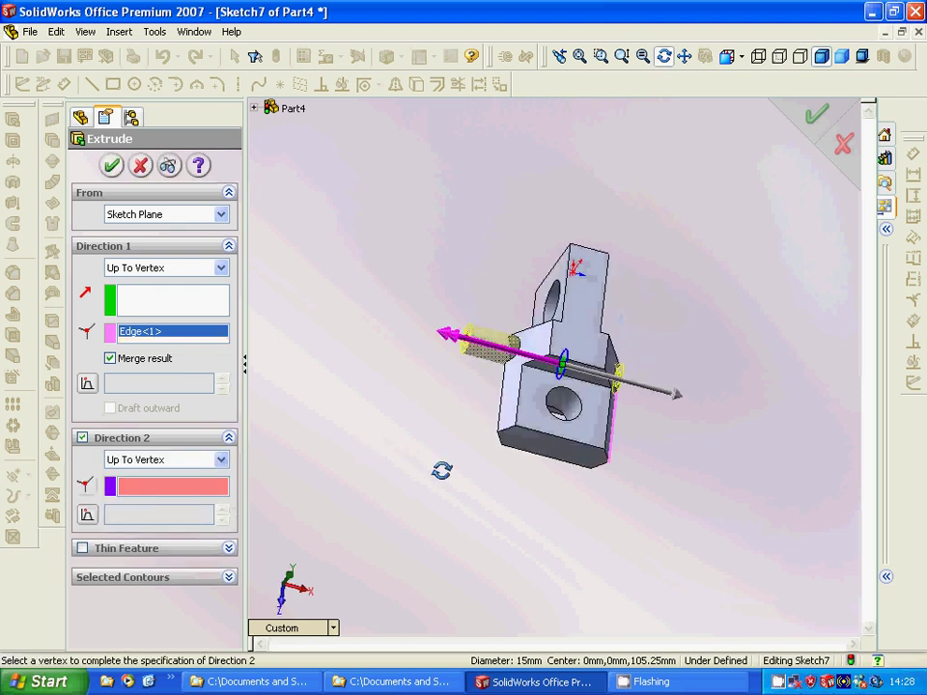
{"action": "left_click", "coordinate": [509, 410]}
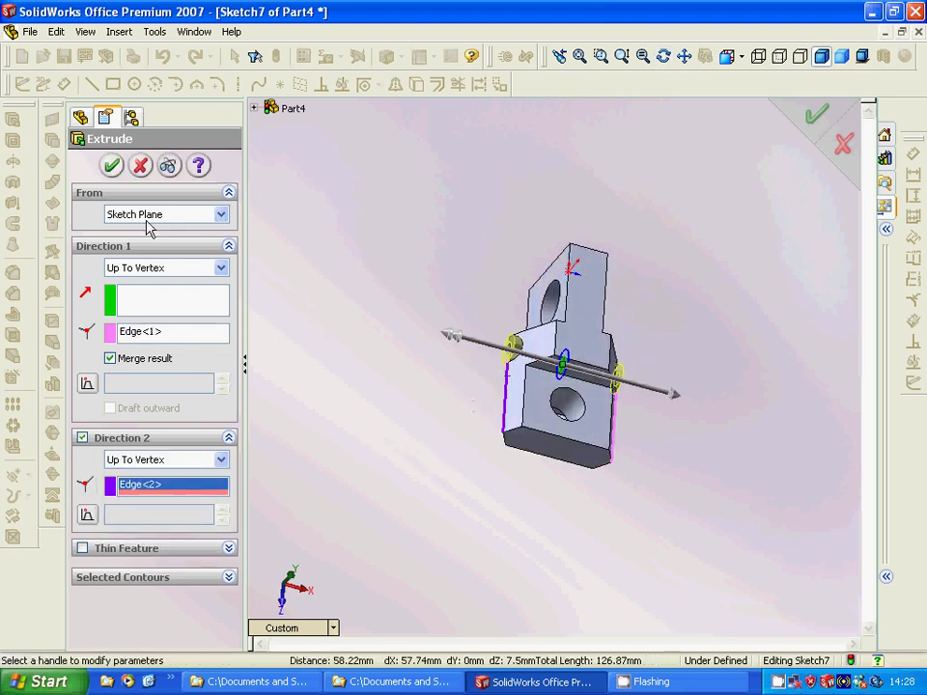
{"action": "left_click", "coordinate": [112, 166]}
- Examine the part from another angle and in isometric view, then zoom out and move it aside
{"action": "middle_click_drag", "start_coordinate": [335, 379], "coordinate": [310, 405]}
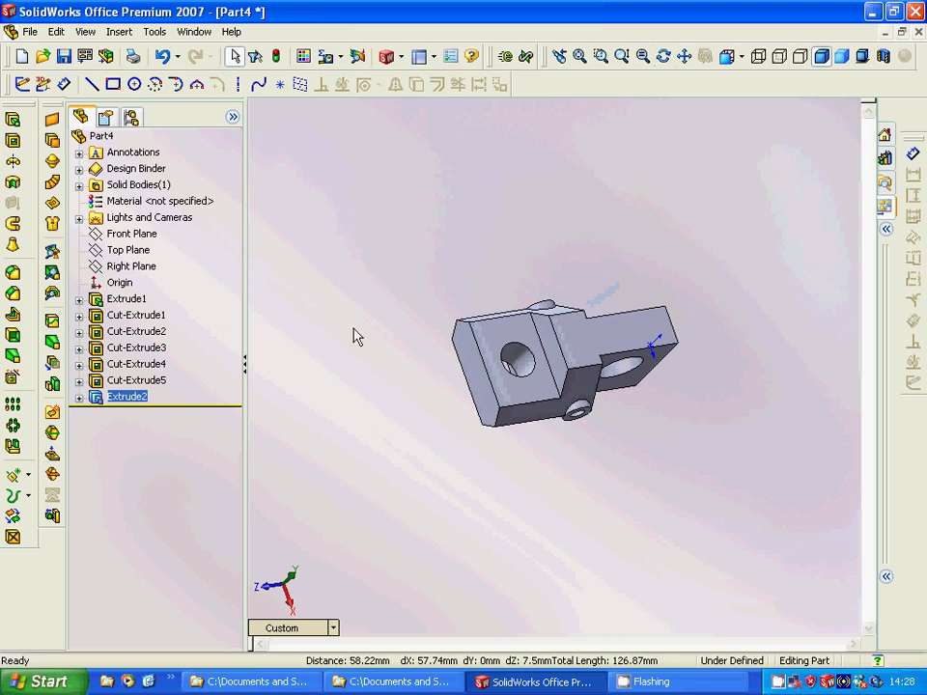
{"action": "left_click", "coordinate": [740, 58]}
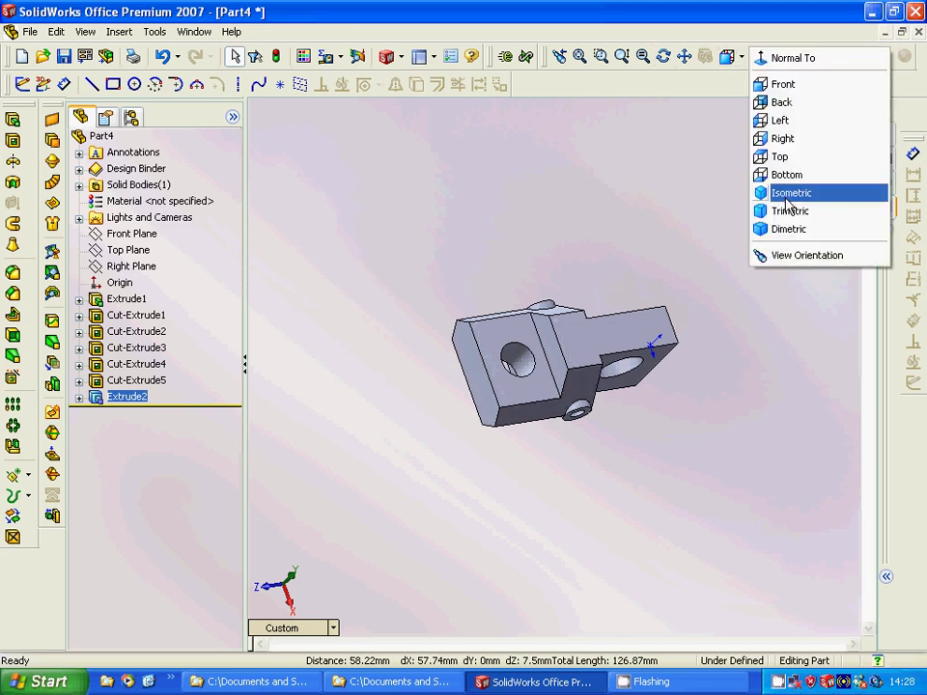
{"action": "left_click", "coordinate": [792, 193]}
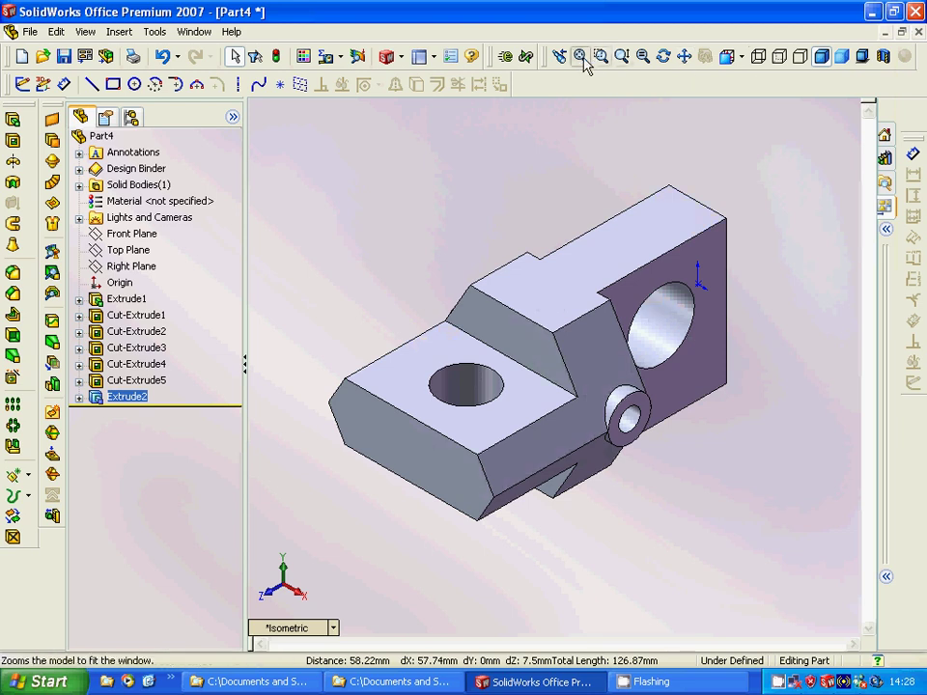
{"action": "left_click", "coordinate": [623, 57]}
{"action": "left_click_drag", "start_coordinate": [481, 242], "coordinate": [499, 292]}
{"action": "left_click", "coordinate": [684, 56]}
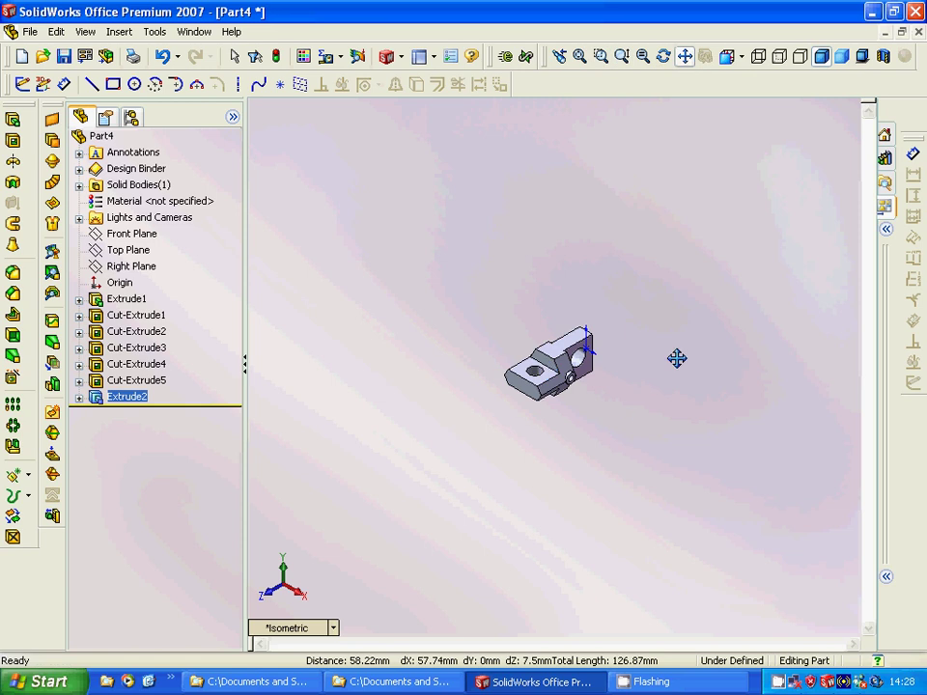
{"action": "left_click_drag", "start_coordinate": [675, 358], "coordinate": [893, 379]}
{"action": "left_click", "coordinate": [685, 56]}
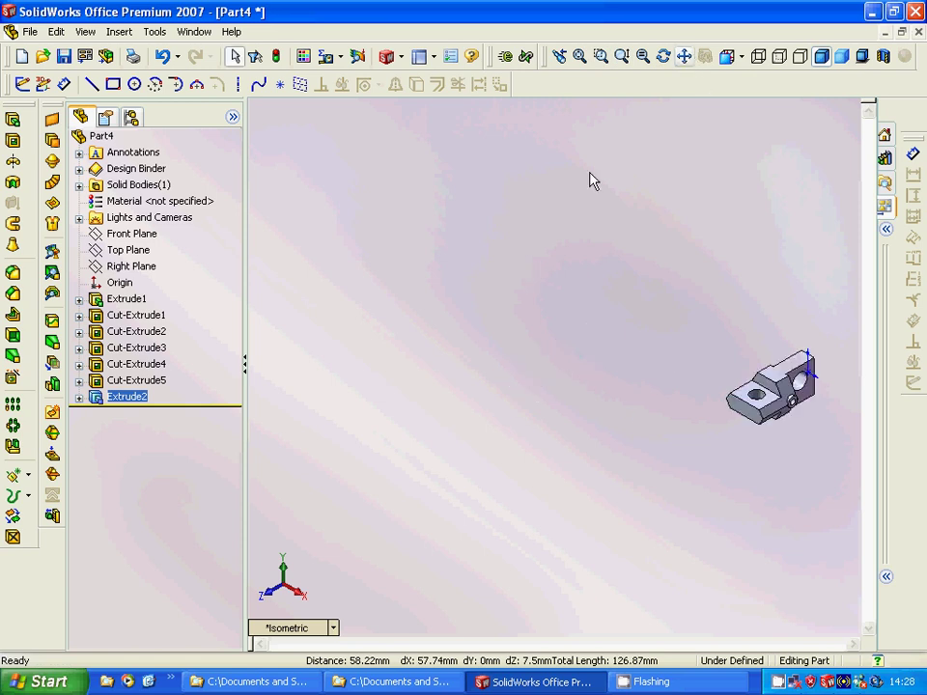
- View the other open parts, first ex17.SLDPRT and after it ex15.SLDPRT
{"action": "left_click", "coordinate": [193, 32]}
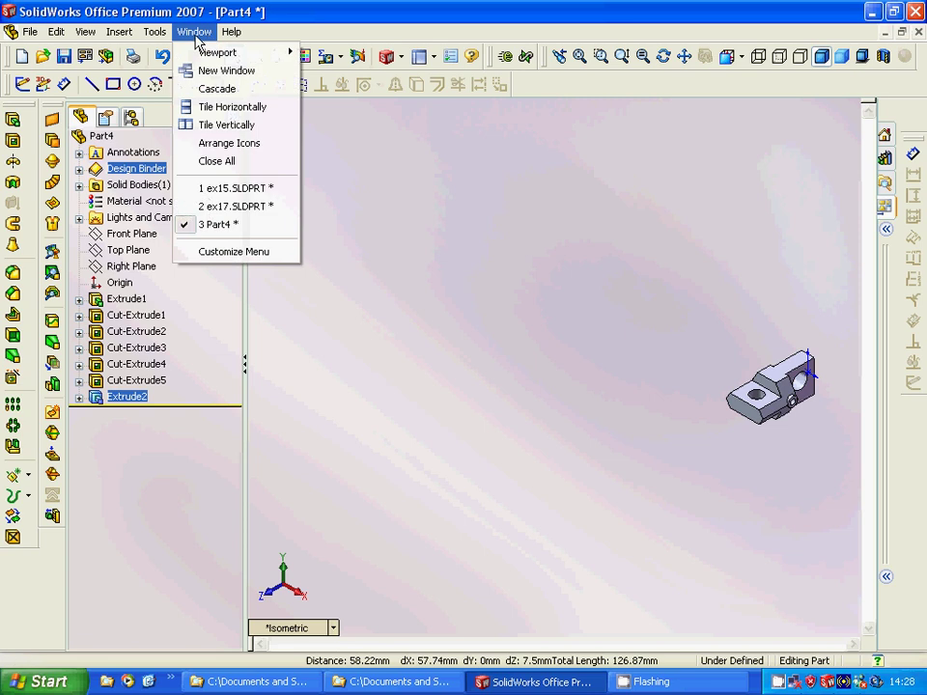
{"action": "left_click", "coordinate": [244, 207]}
{"action": "left_click", "coordinate": [193, 32]}
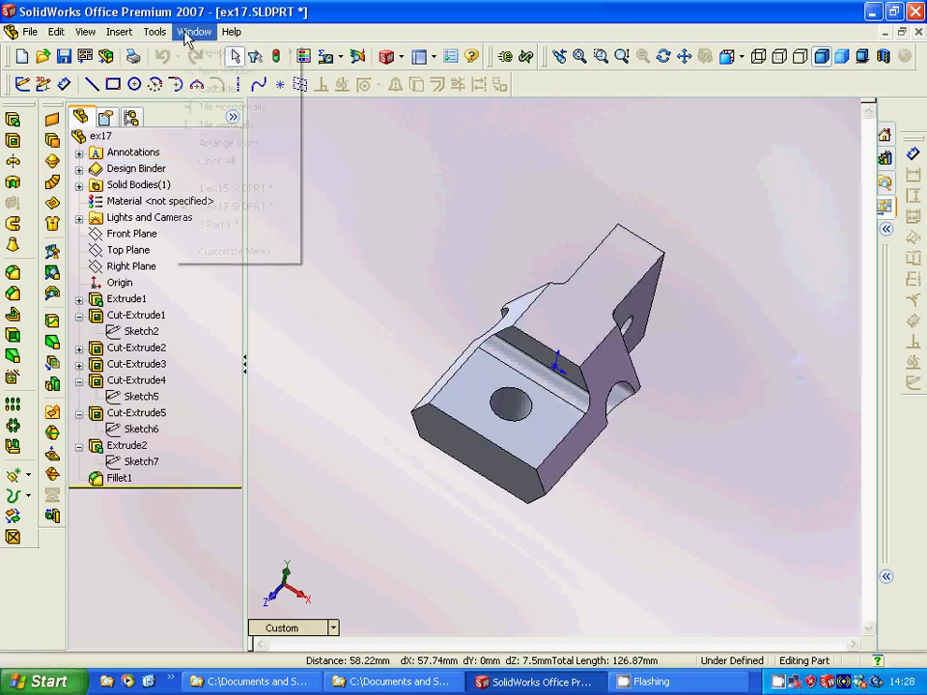
{"action": "left_click", "coordinate": [263, 187]}
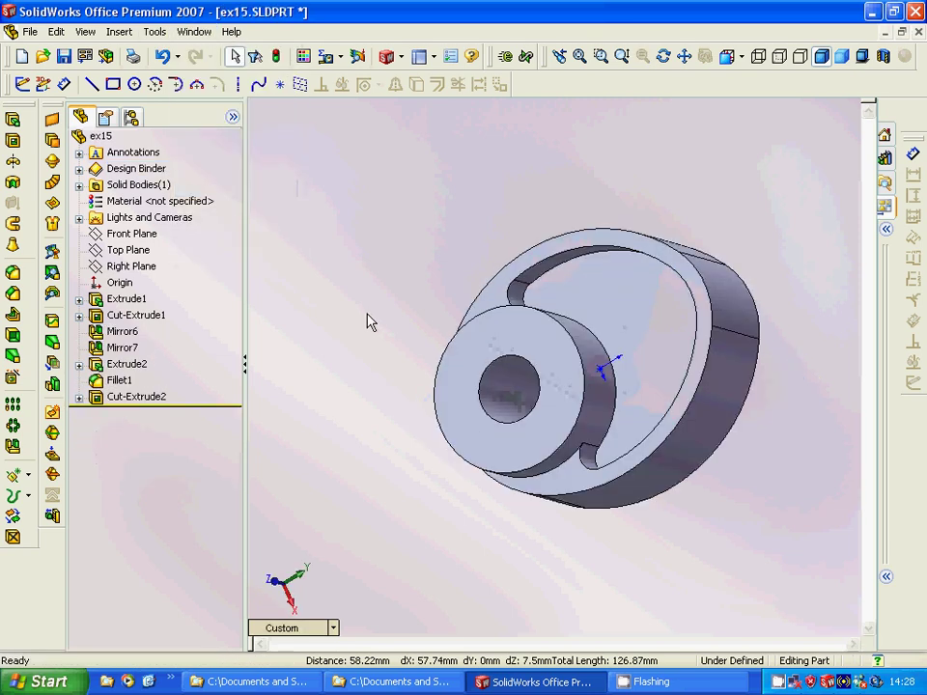
- Examine the ex15.SLDPRT part from another angle and return to Part4
{"action": "middle_click_drag", "start_coordinate": [356, 455], "coordinate": [318, 411]}
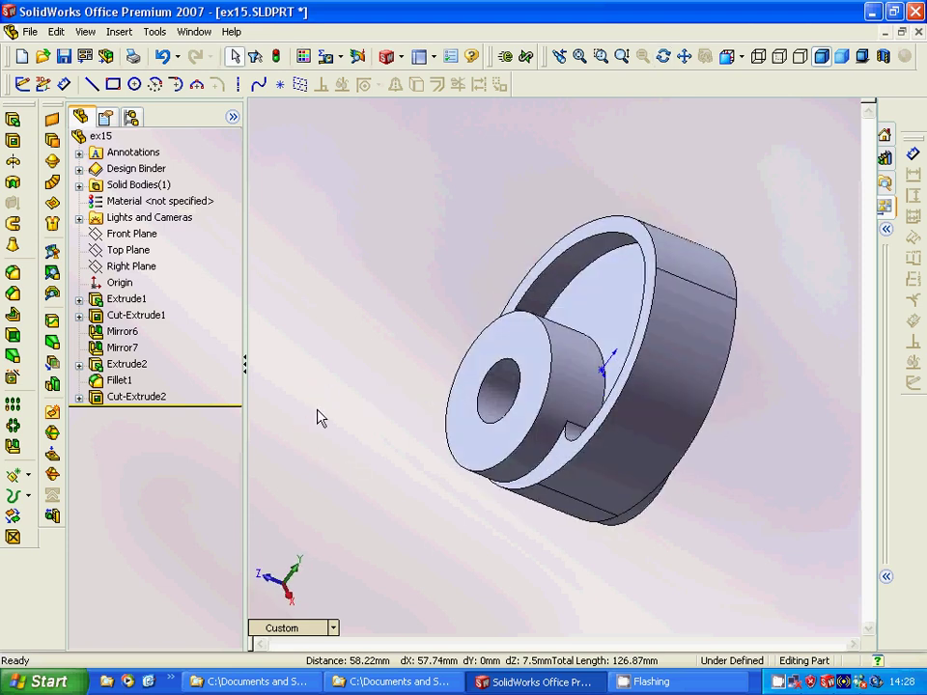
{"action": "left_click", "coordinate": [195, 32]}
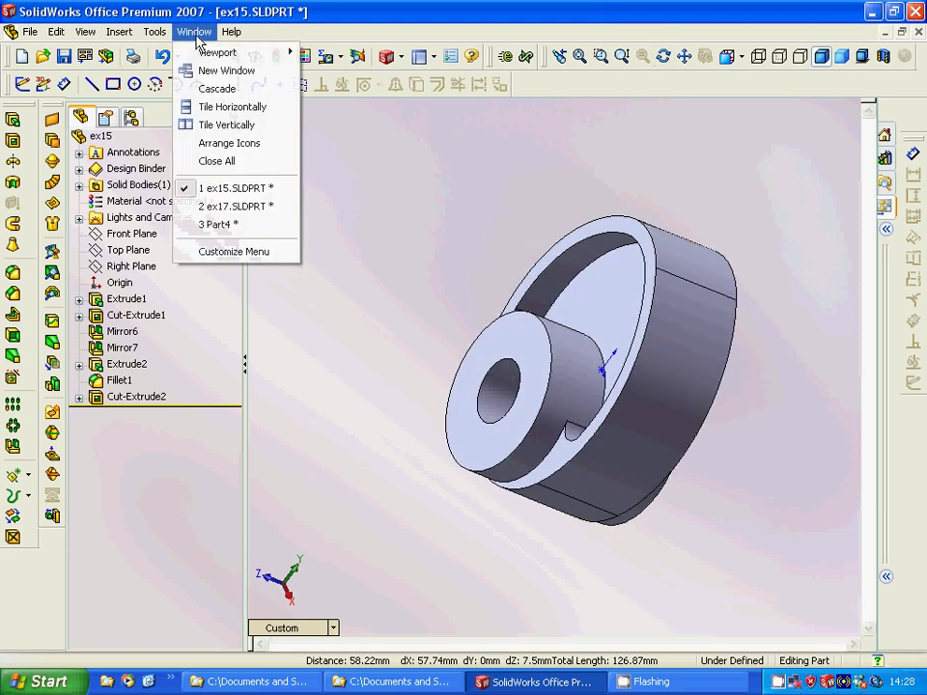
{"action": "left_click", "coordinate": [218, 224]}
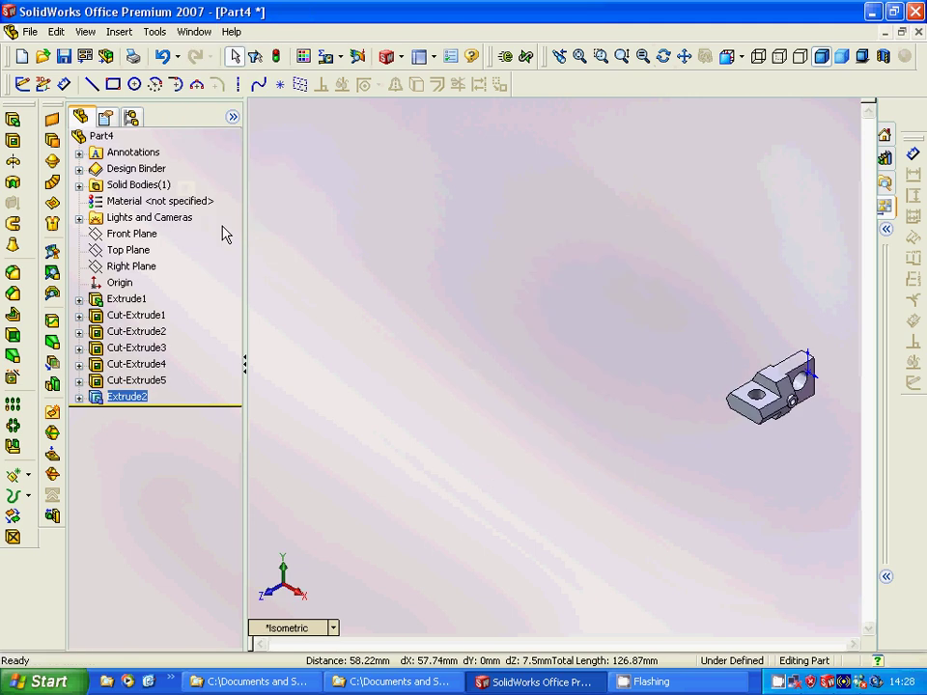
- Start a sketch on the Front Plane and draw a 50 mm radius circle level with the origin, about 504 mm left of it
{"action": "left_click", "coordinate": [141, 234]}
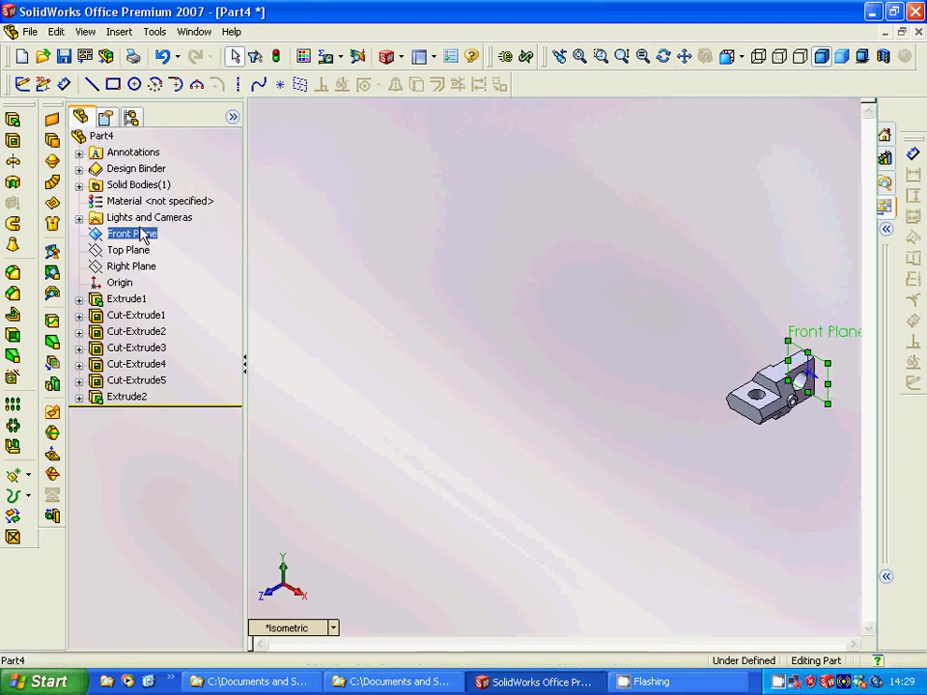
{"action": "left_click", "coordinate": [741, 59]}
{"action": "left_click", "coordinate": [780, 83]}
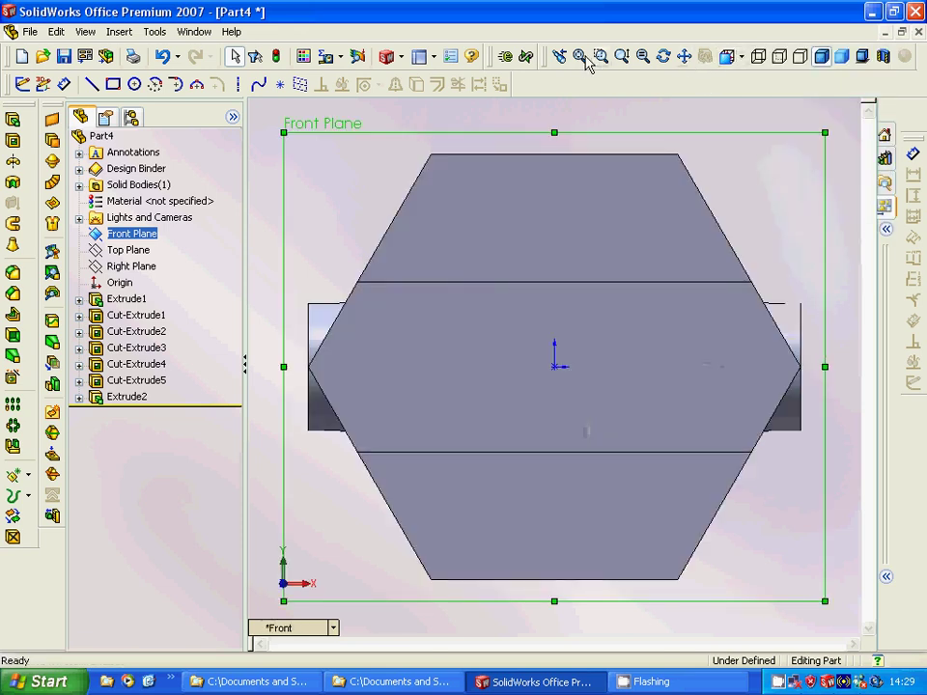
{"action": "left_click", "coordinate": [621, 56]}
{"action": "left_click_drag", "start_coordinate": [502, 193], "coordinate": [771, 362]}
{"action": "left_click", "coordinate": [683, 56]}
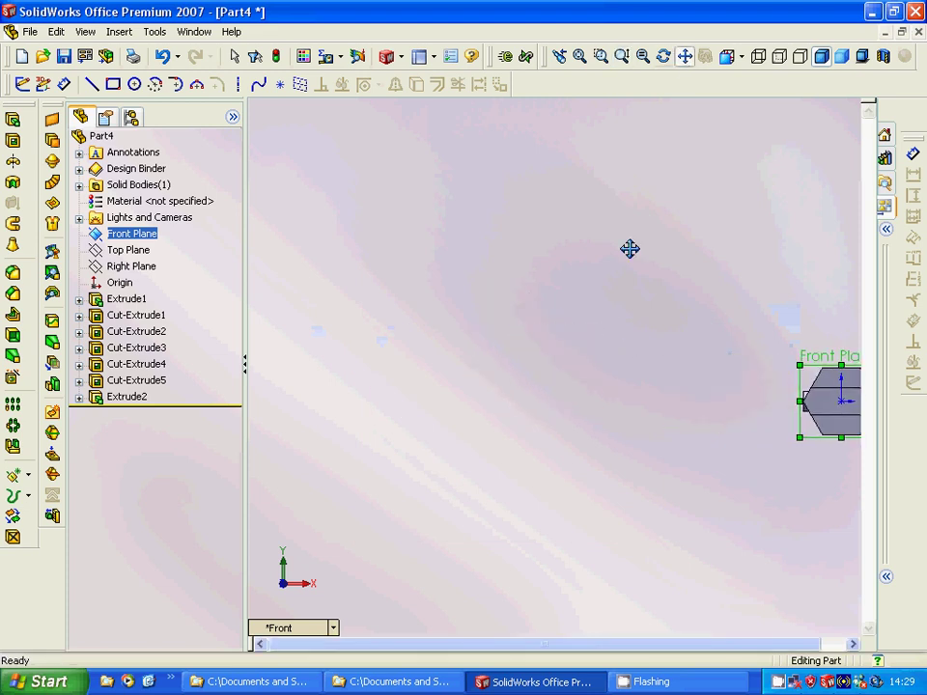
{"action": "left_click", "coordinate": [135, 85]}
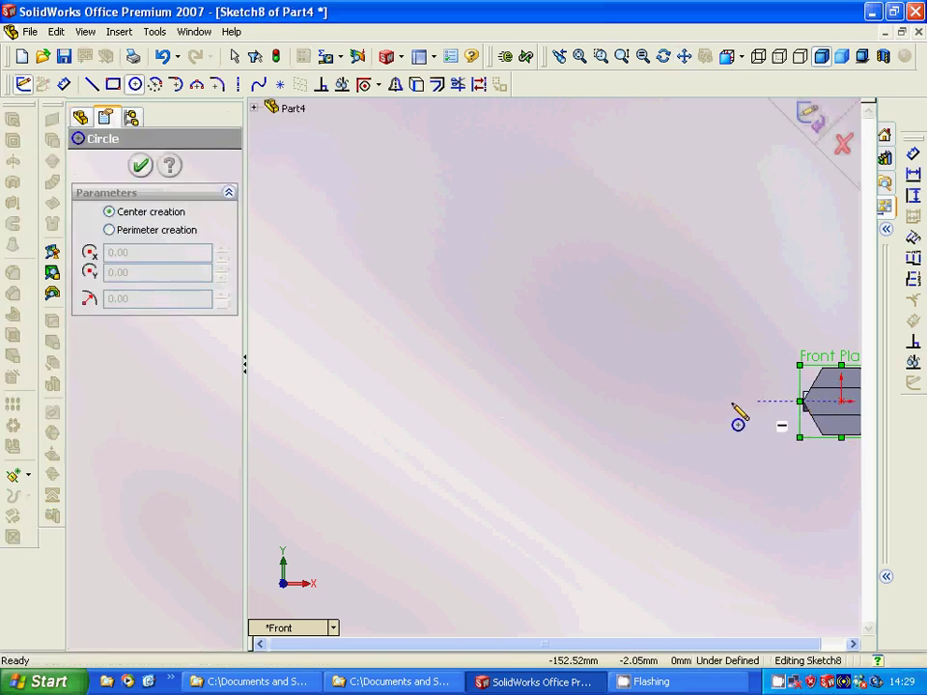
{"action": "left_click", "coordinate": [507, 400]}
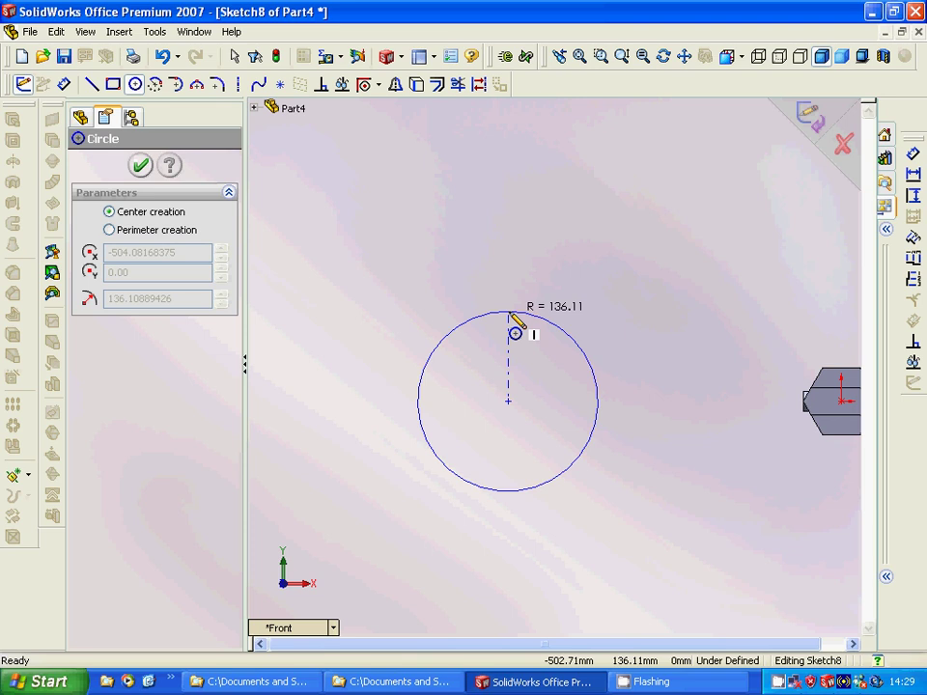
{"action": "left_click", "coordinate": [507, 359]}
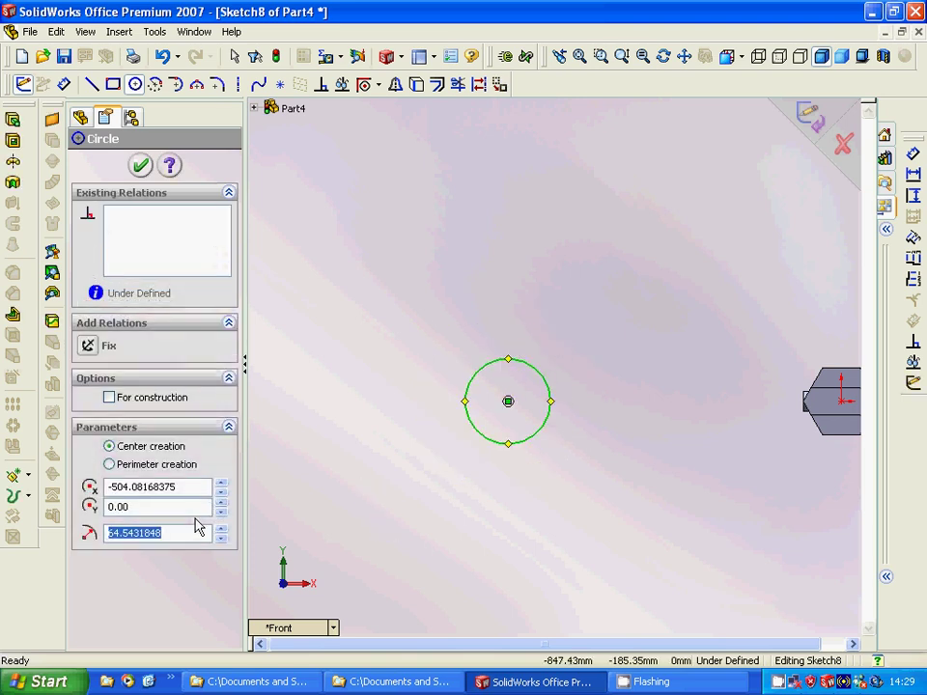
{"action": "type", "text": "50"}
{"action": "key", "text": "Return"}
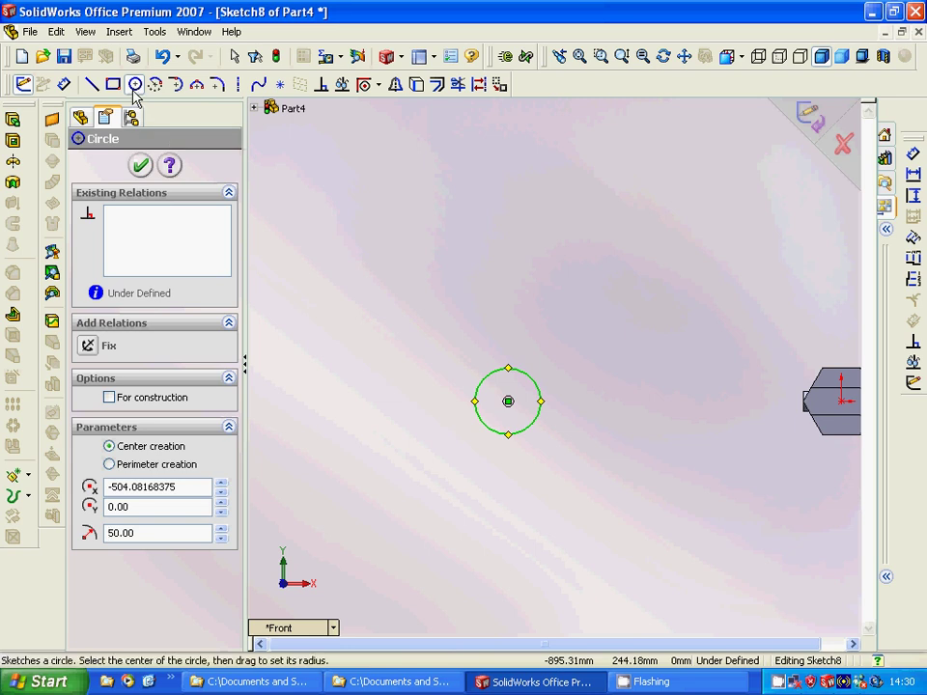
{"action": "key", "text": "Escape"}
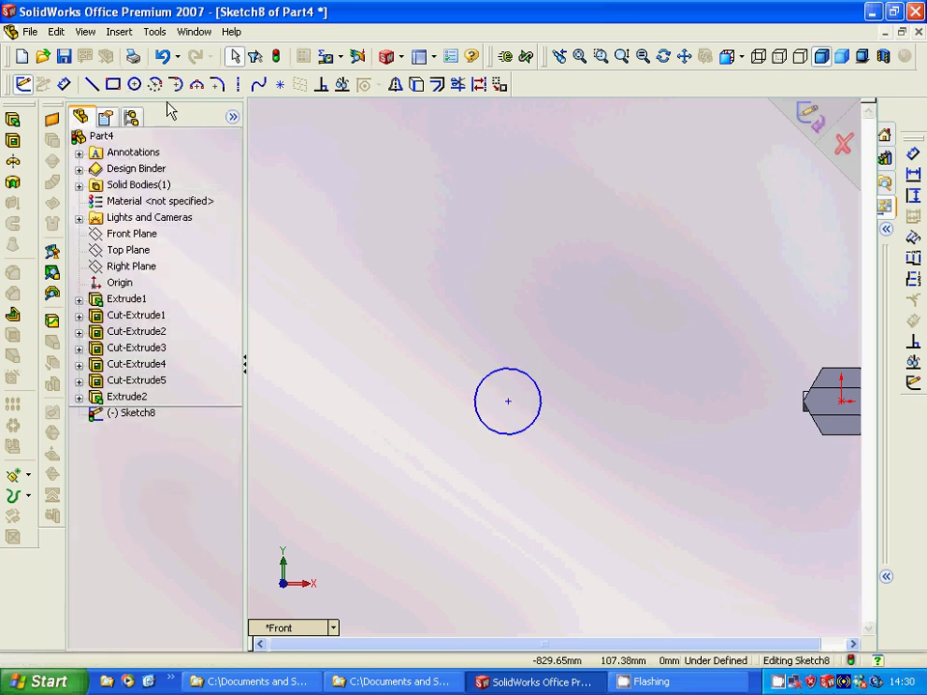
- Sketch a second circle of radius 70 mm with its centre about 84 mm directly below the first circle's centre
{"action": "left_click", "coordinate": [139, 184]}
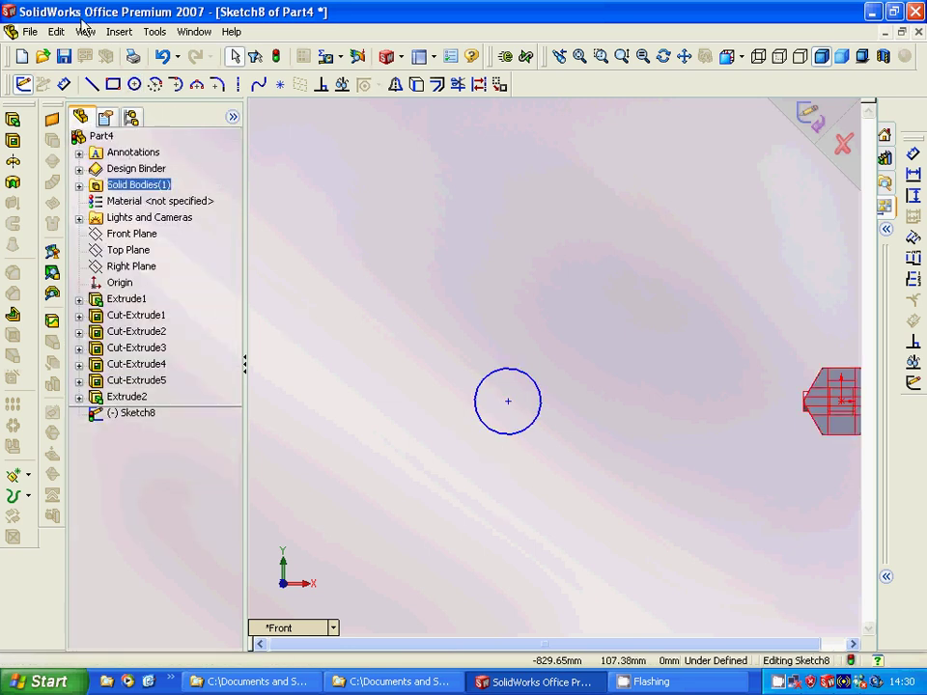
{"action": "left_click", "coordinate": [136, 84]}
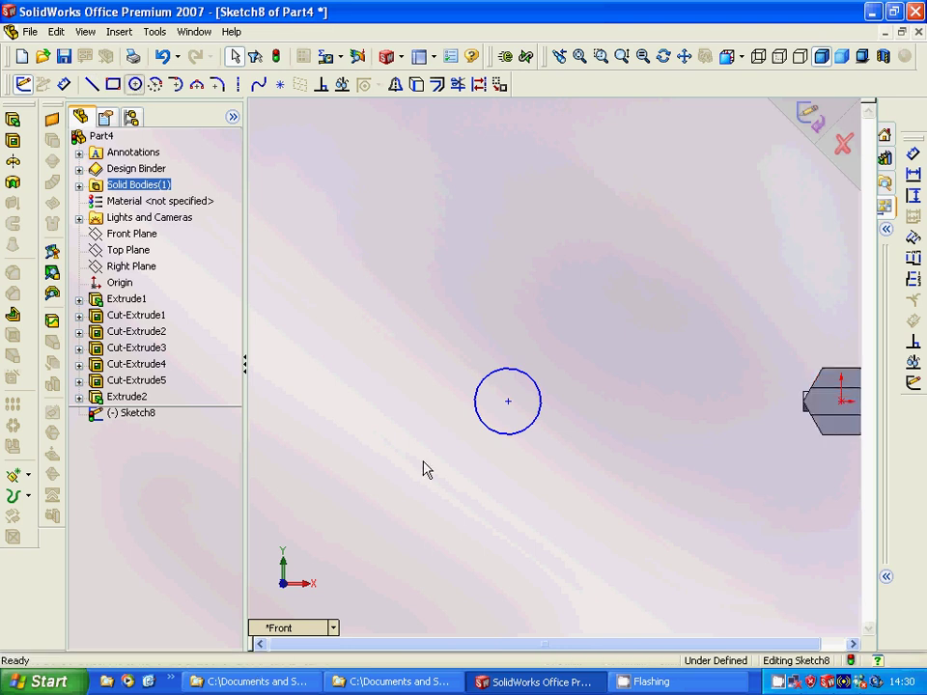
{"action": "left_click", "coordinate": [508, 457]}
{"action": "left_click", "coordinate": [494, 506]}
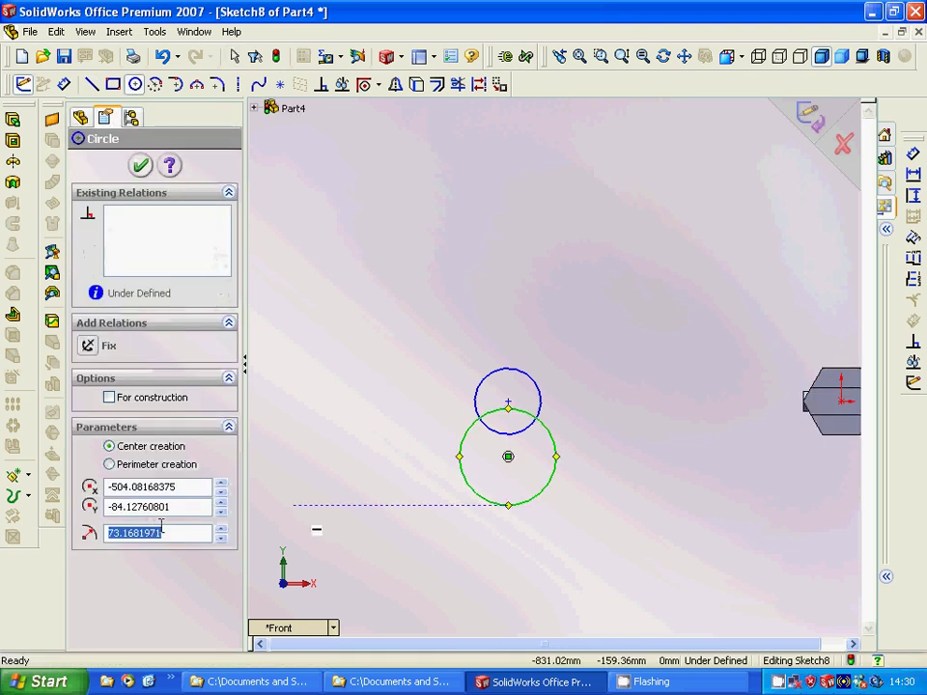
{"action": "type", "text": "7"}
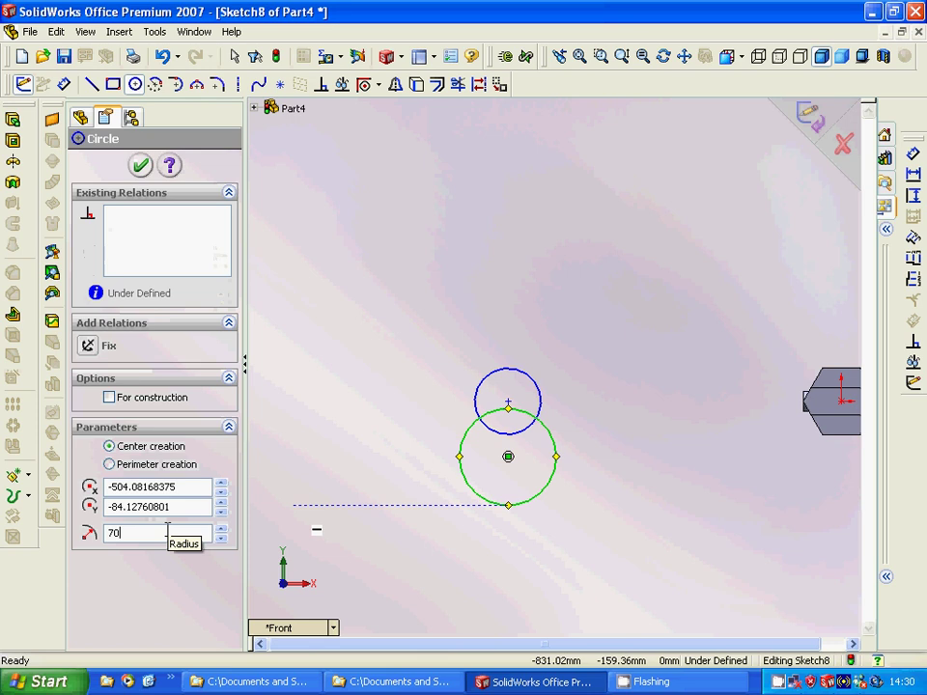
{"action": "type", "text": "0"}
{"action": "key", "text": "Return"}
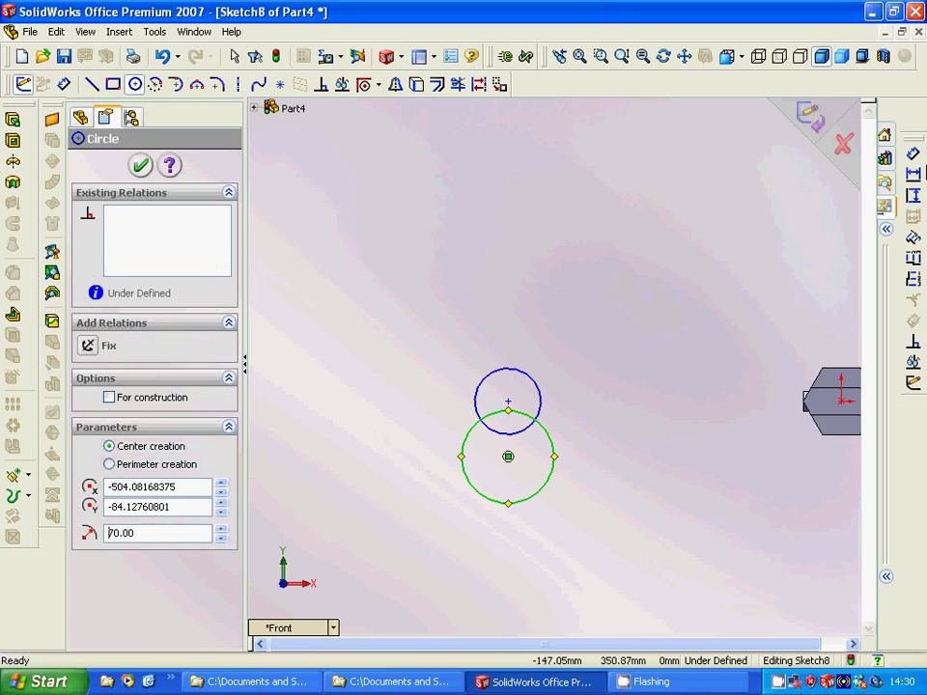
- Dimension the vertical distance between the two circle centres as 85 mm
{"action": "left_click", "coordinate": [913, 170]}
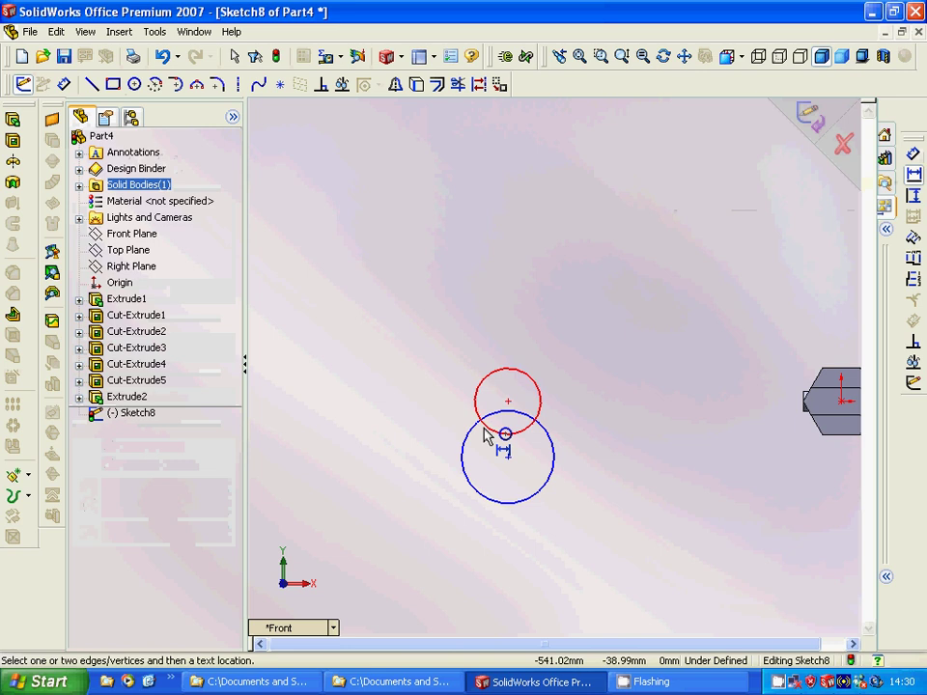
{"action": "left_click", "coordinate": [913, 197]}
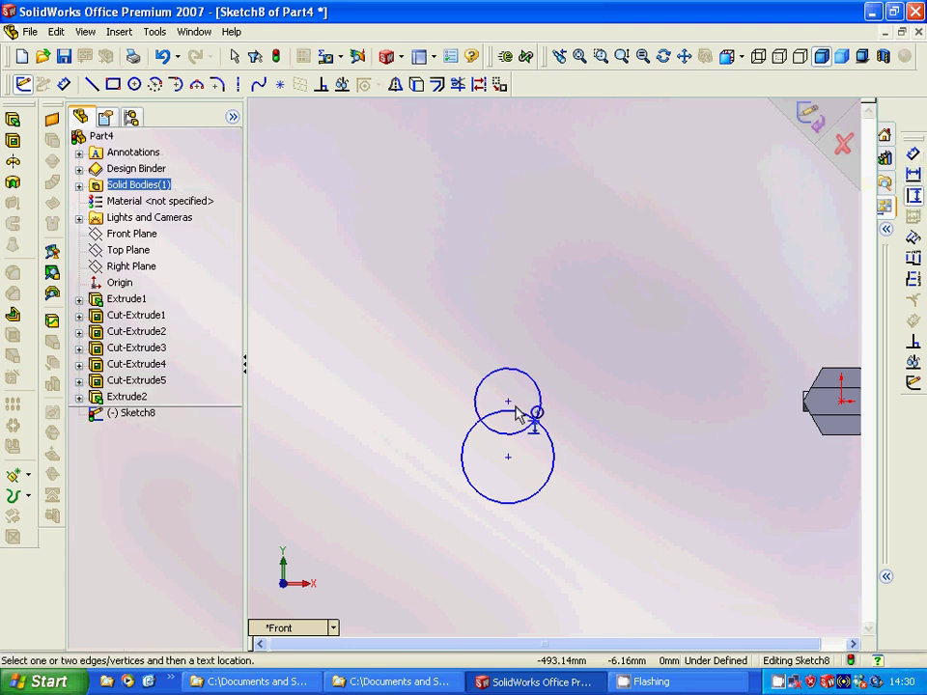
{"action": "left_click", "coordinate": [508, 401]}
{"action": "left_click", "coordinate": [508, 456]}
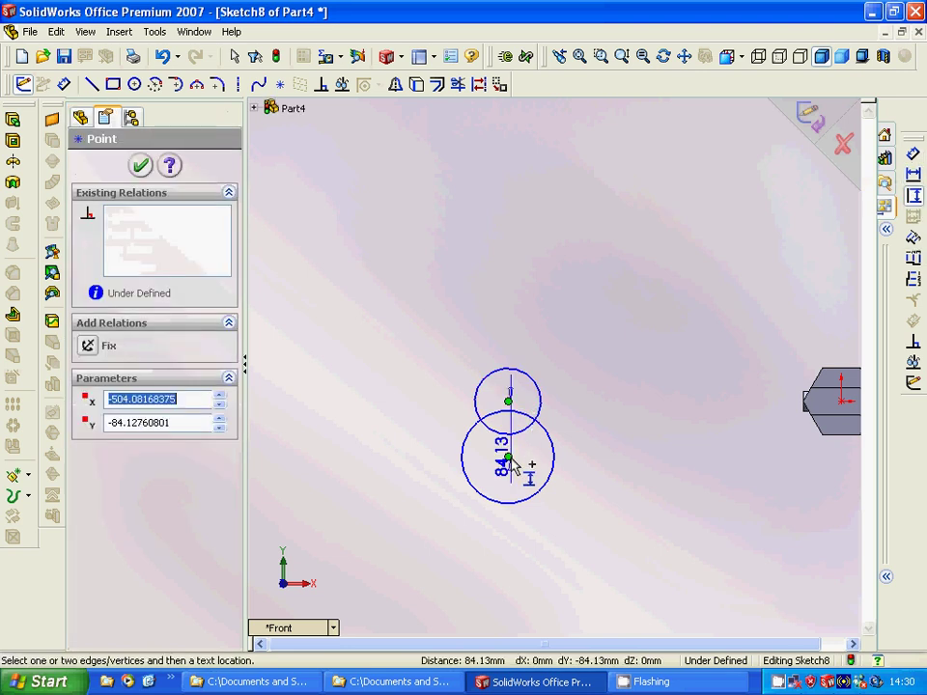
{"action": "left_click", "coordinate": [614, 403]}
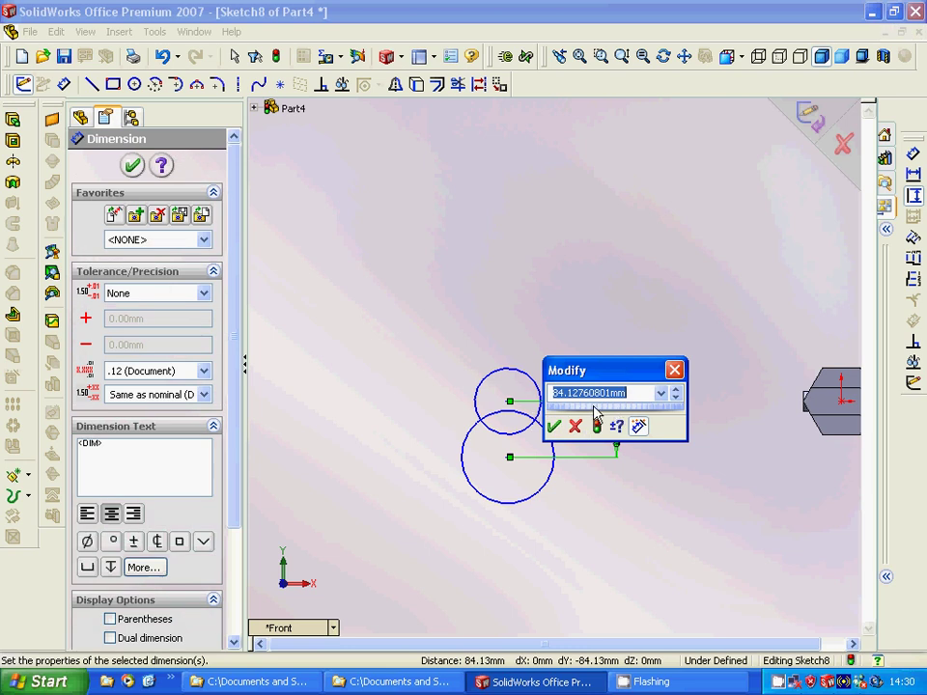
{"action": "type", "text": "85"}
{"action": "key", "text": "Return"}
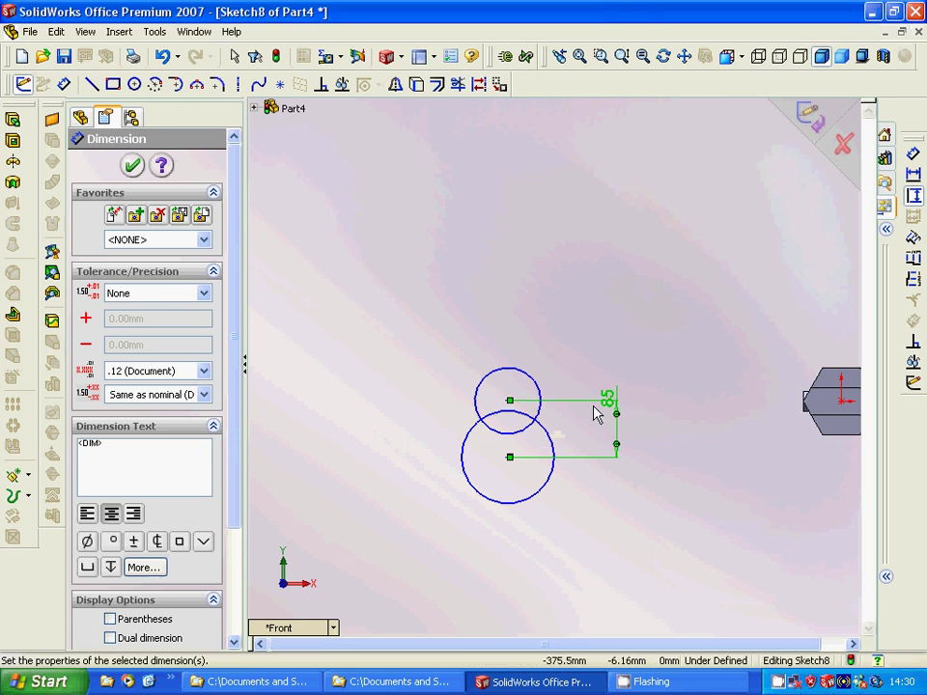
{"action": "left_click", "coordinate": [132, 165]}
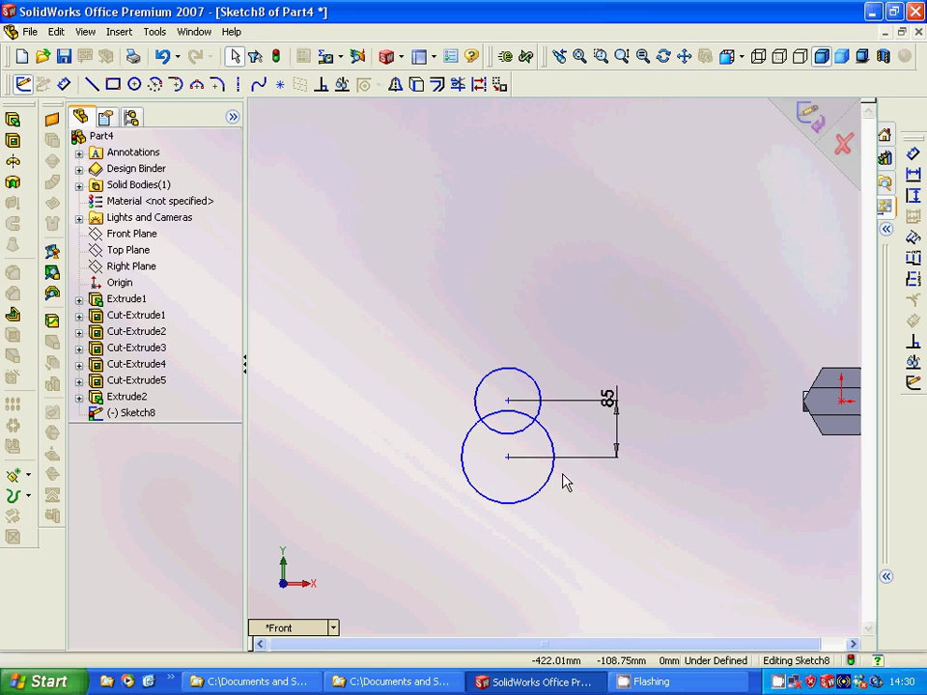
- Sketch a 200 mm radius circle enclosing both circles, centred about 37 mm right of and 33 mm above the lower circle's centre
{"action": "left_click", "coordinate": [135, 152]}
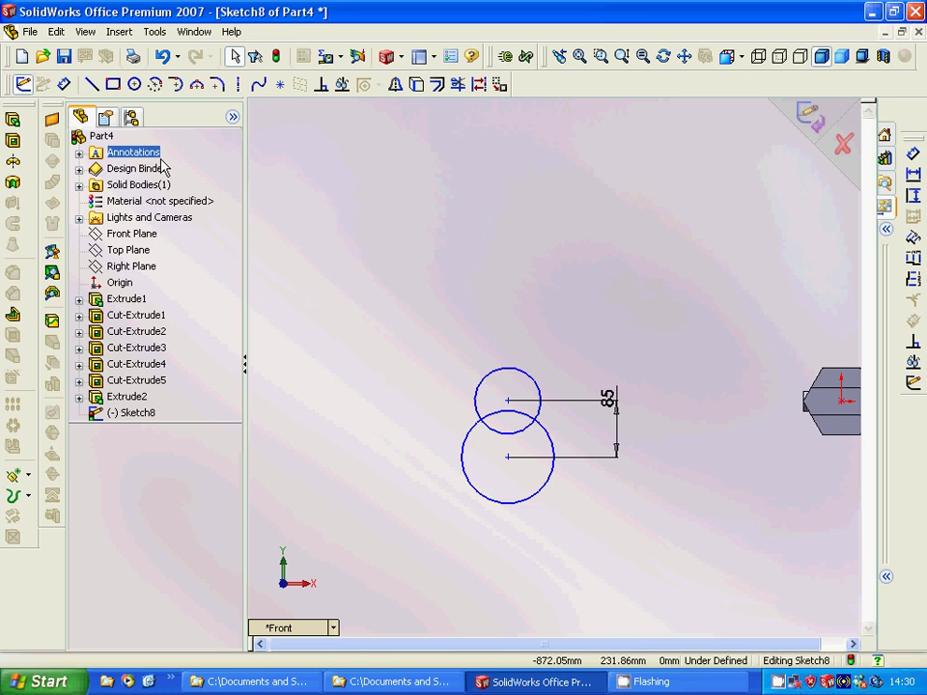
{"action": "left_click", "coordinate": [134, 84]}
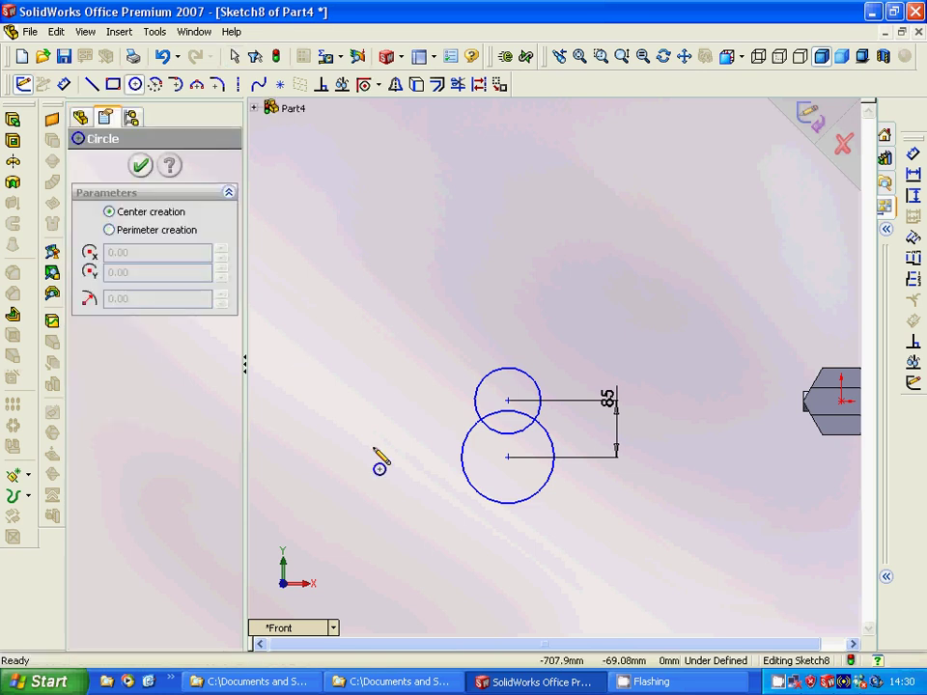
{"action": "left_click", "coordinate": [533, 436]}
{"action": "left_click", "coordinate": [415, 396]}
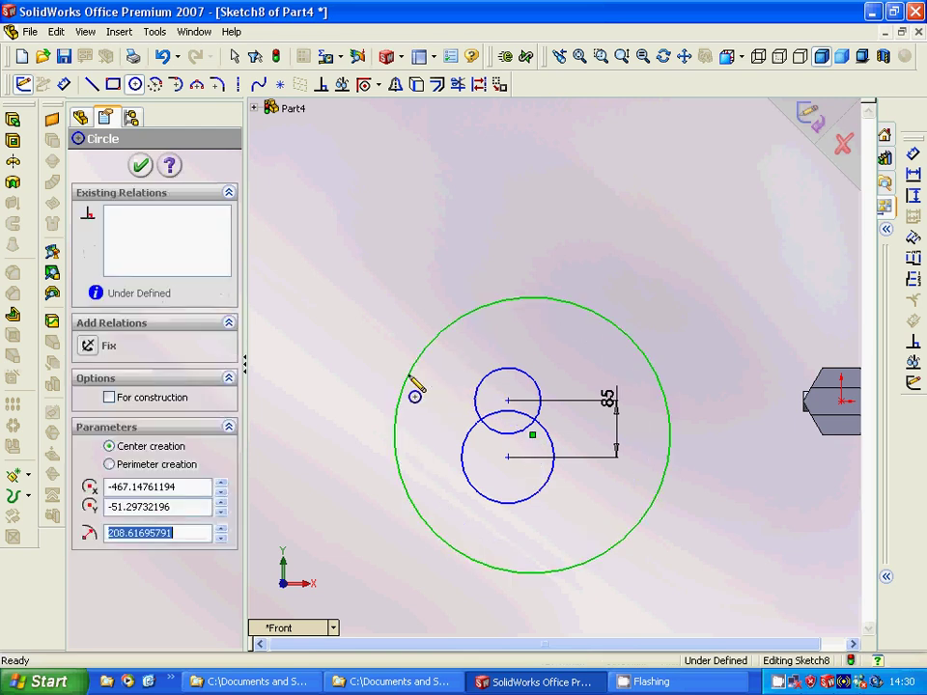
{"action": "type", "text": "200"}
{"action": "key", "text": "Return"}
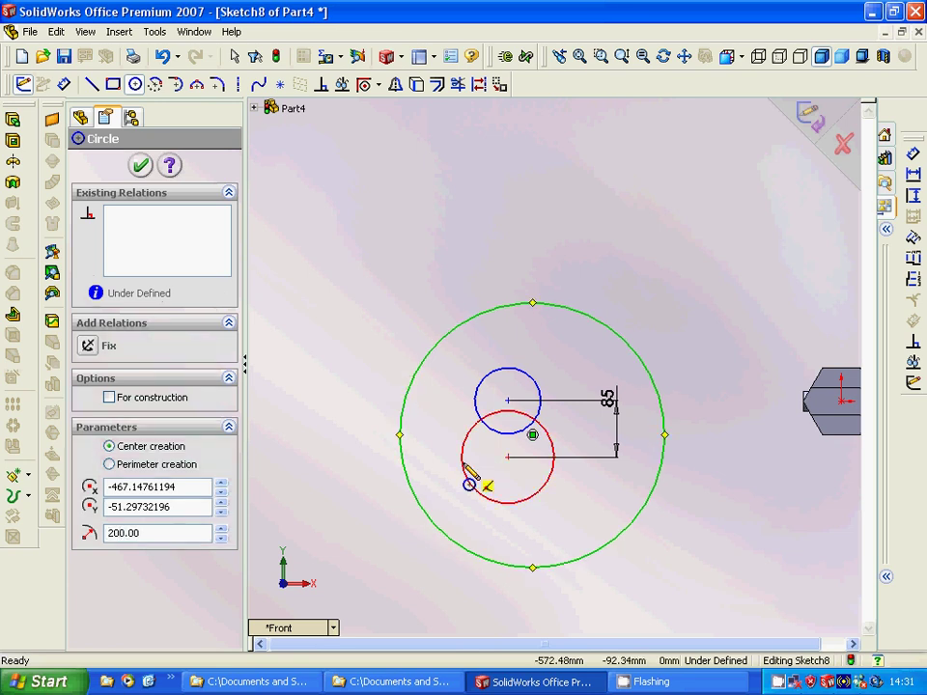
- Try to set the horizontal distance between the lower circle's and the large circle's centres to 25 mm, and undo it
{"action": "left_click", "coordinate": [912, 174]}
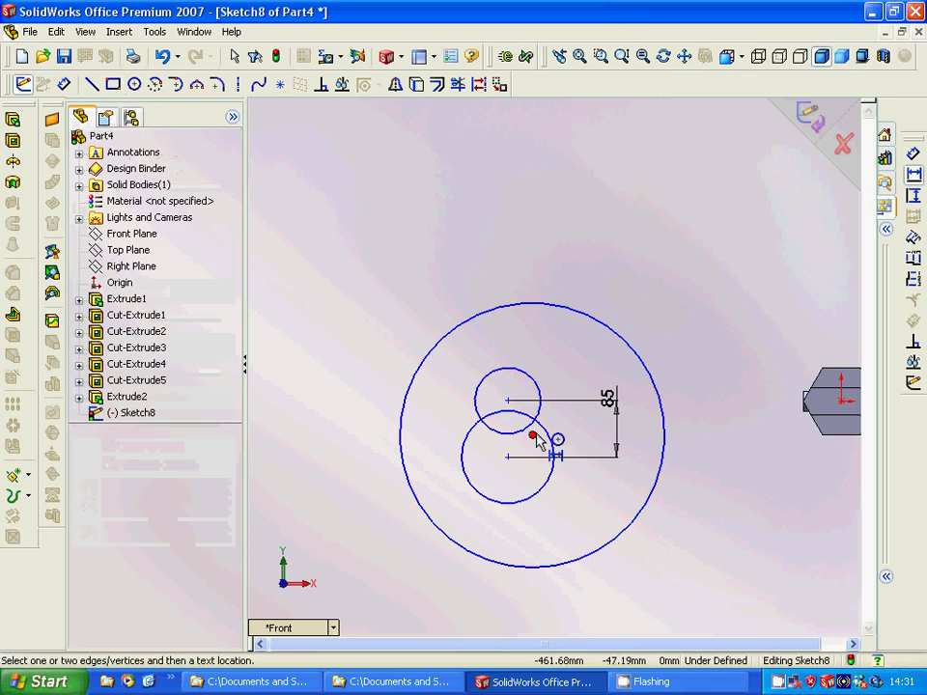
{"action": "left_click", "coordinate": [509, 458]}
{"action": "left_click", "coordinate": [533, 435]}
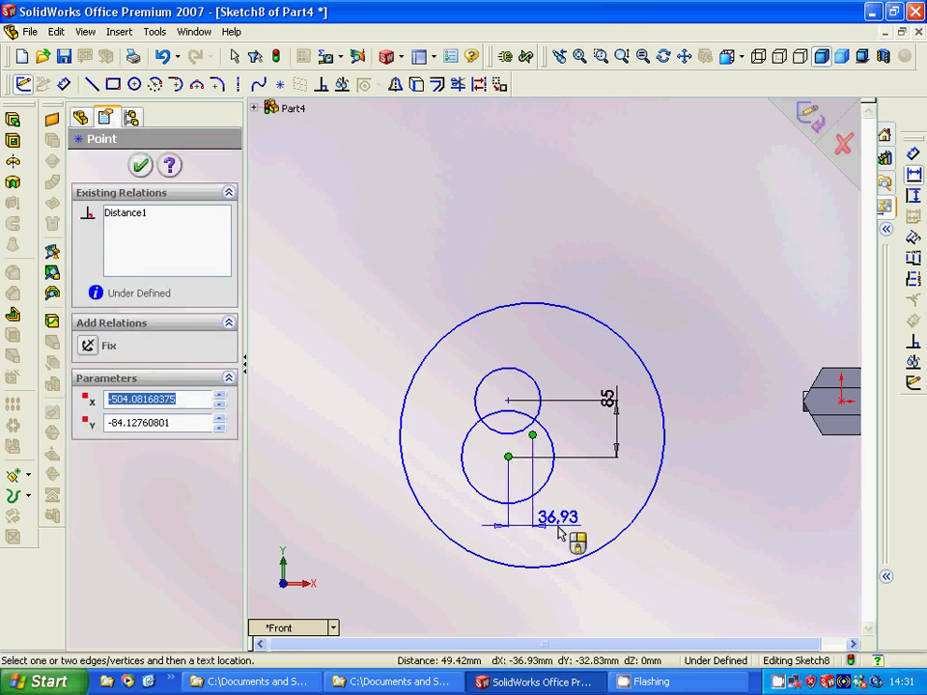
{"action": "left_click", "coordinate": [572, 535]}
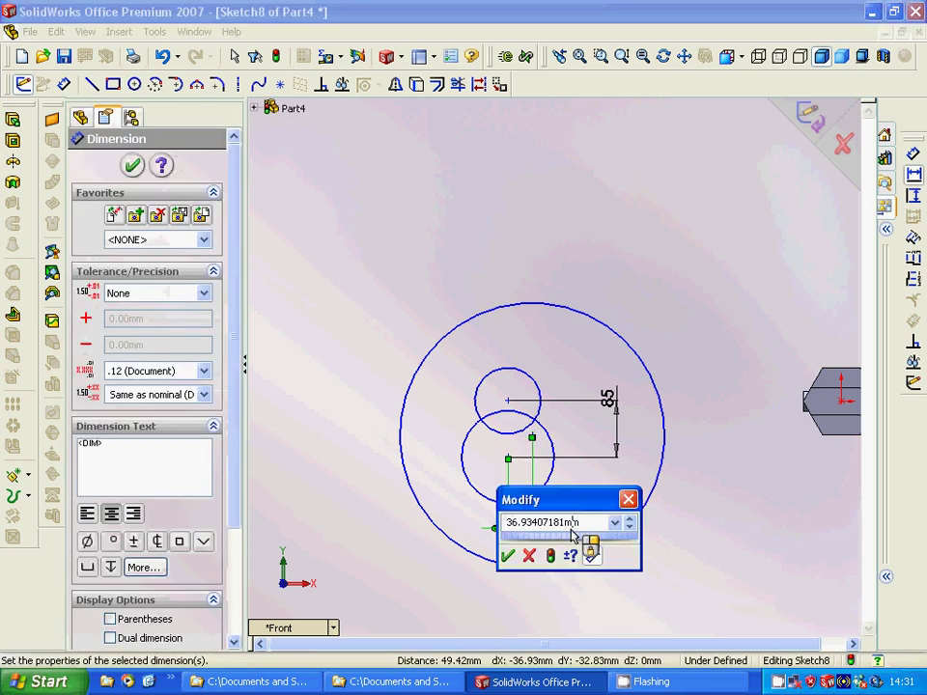
{"action": "type", "text": "25"}
{"action": "key", "text": "Return"}
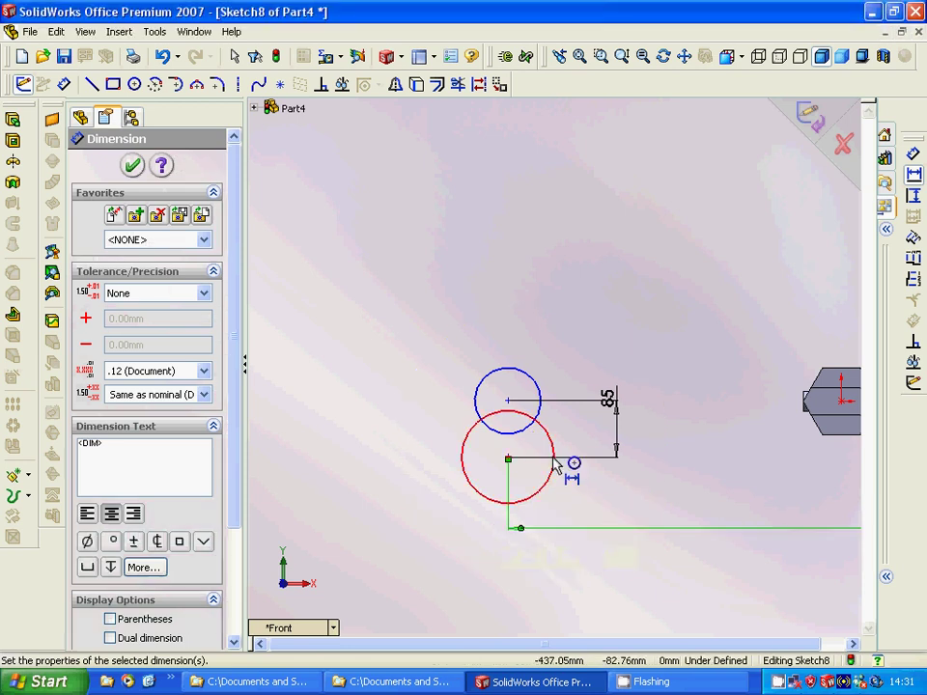
{"action": "left_click", "coordinate": [563, 534]}
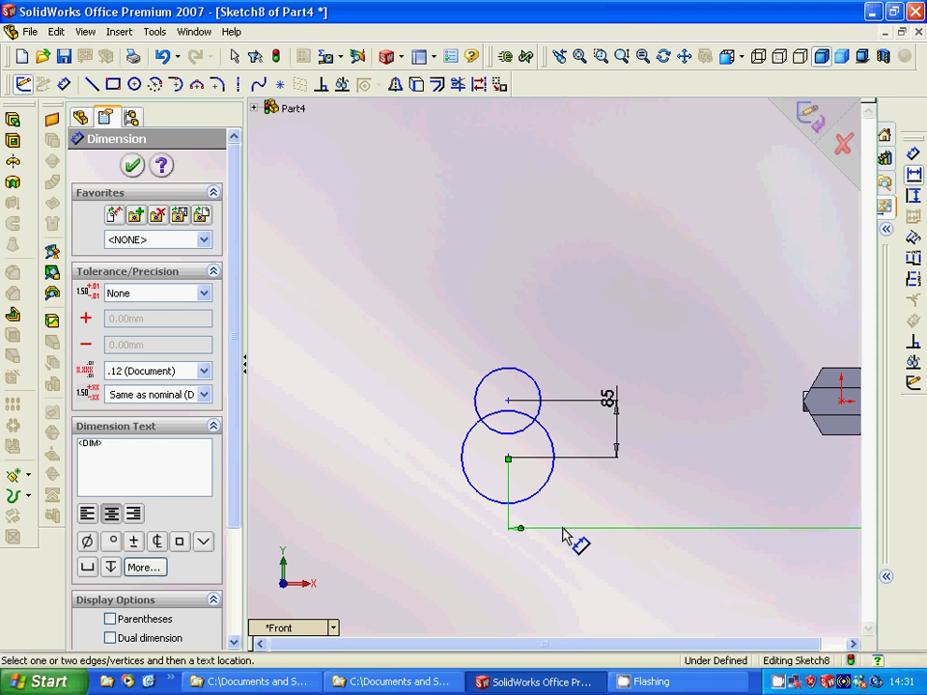
{"action": "key", "text": "ctrl+z"}
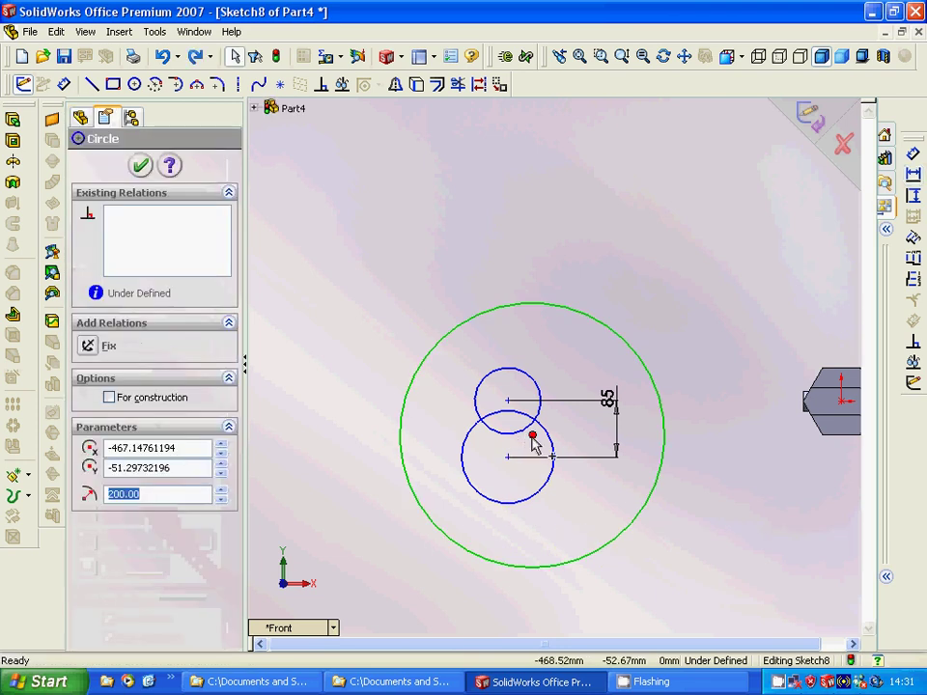
- Dimension the horizontal distance between the lower circle's centre and the 200 mm circle's centre as 25 mm
{"action": "left_click", "coordinate": [912, 174]}
{"action": "left_click", "coordinate": [532, 435]}
{"action": "left_click", "coordinate": [507, 457]}
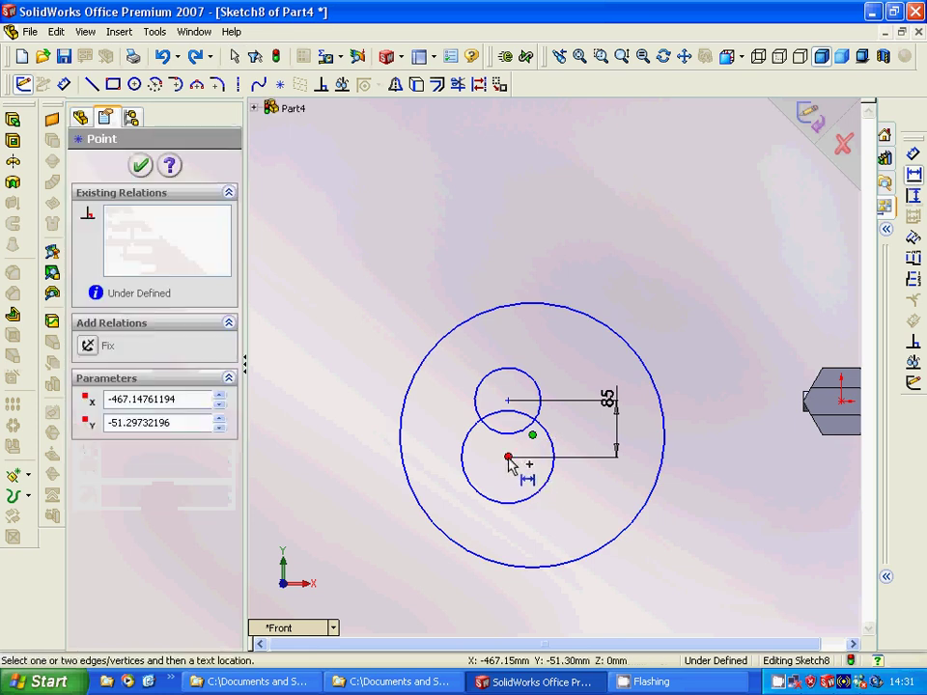
{"action": "left_click", "coordinate": [585, 518]}
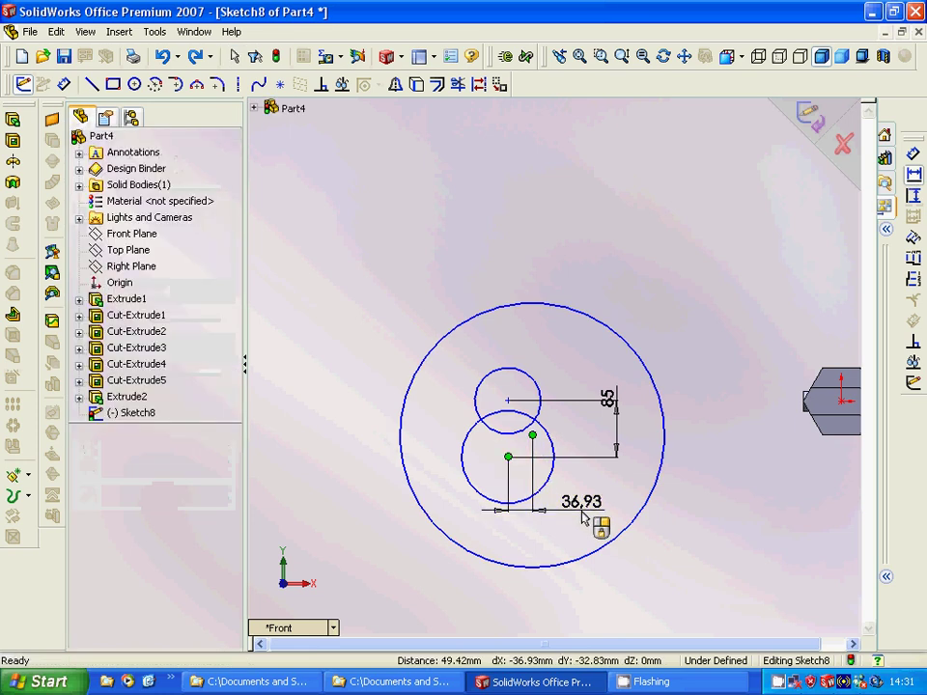
{"action": "type", "text": "25"}
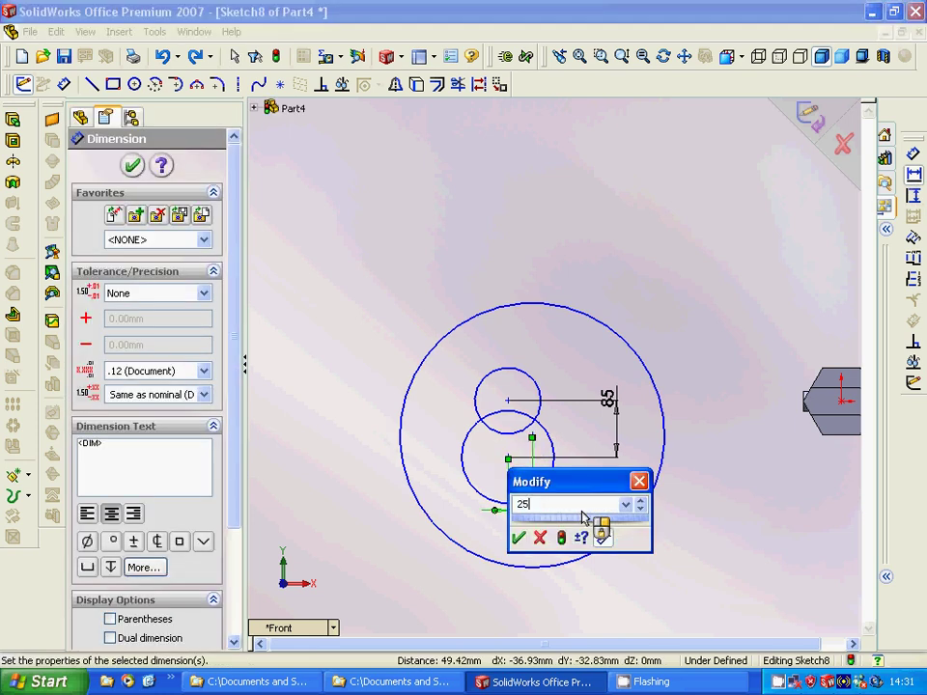
{"action": "key", "text": "Return"}
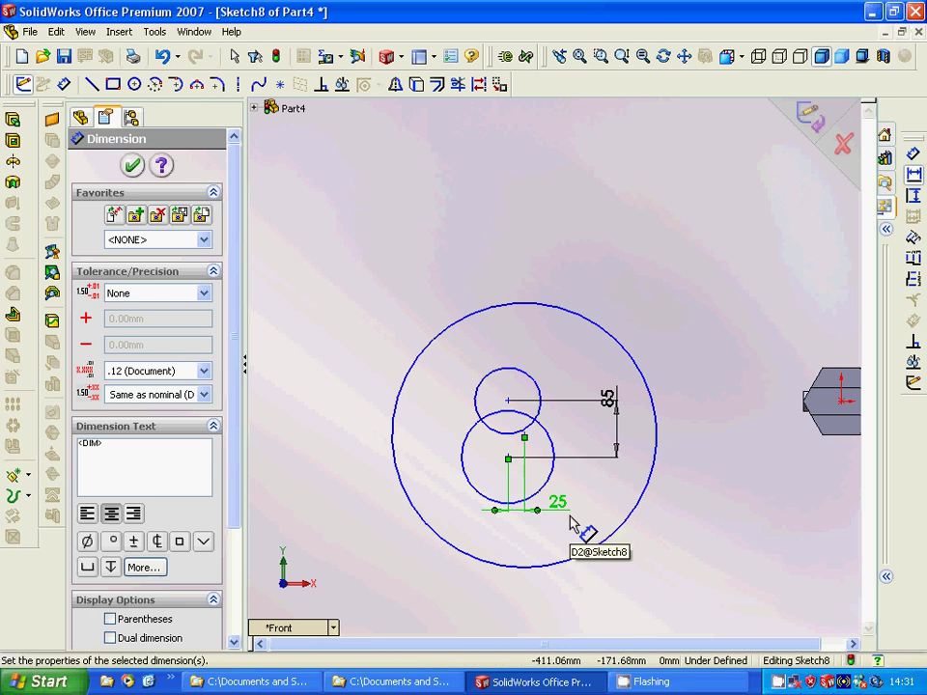
- Sketch another 200 mm radius circle, centred about 38 mm left of and 33 mm above the lower circle's centre
{"action": "left_click", "coordinate": [134, 84]}
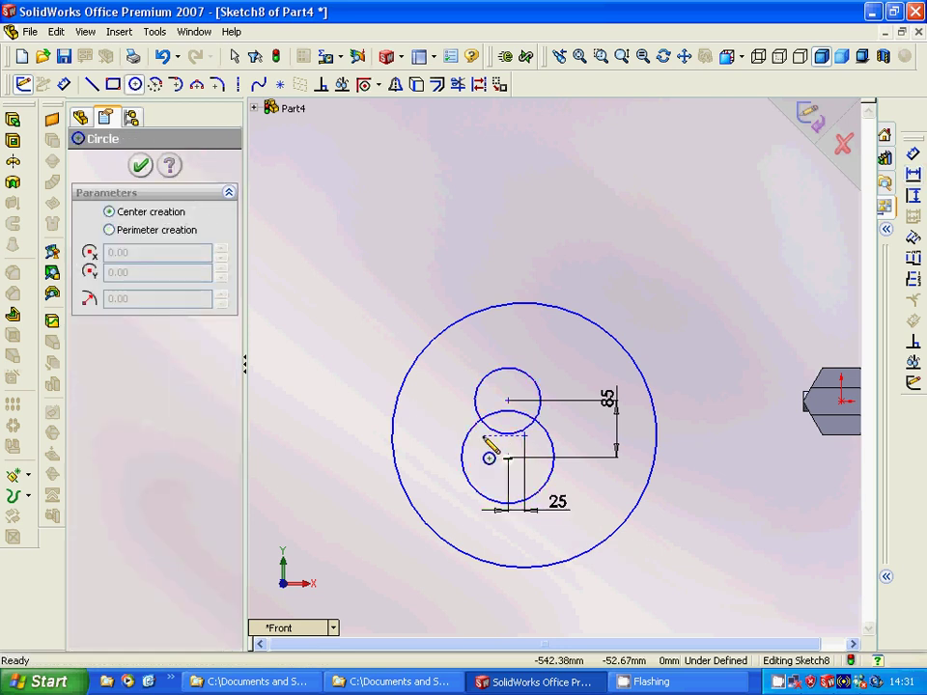
{"action": "left_click_drag", "start_coordinate": [484, 436], "coordinate": [399, 318]}
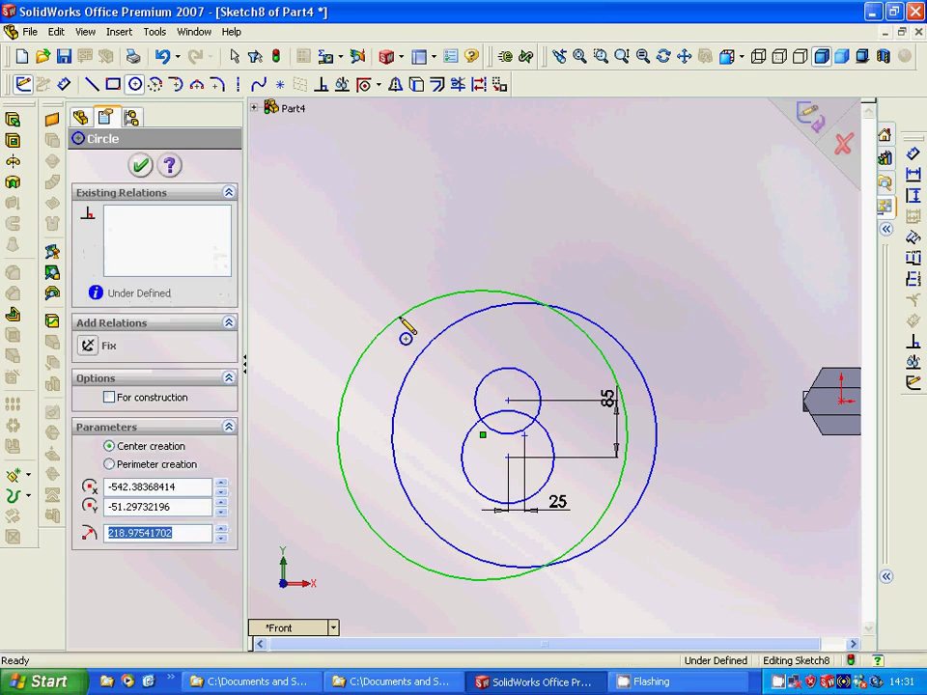
{"action": "type", "text": "200"}
{"action": "key", "text": "Return"}
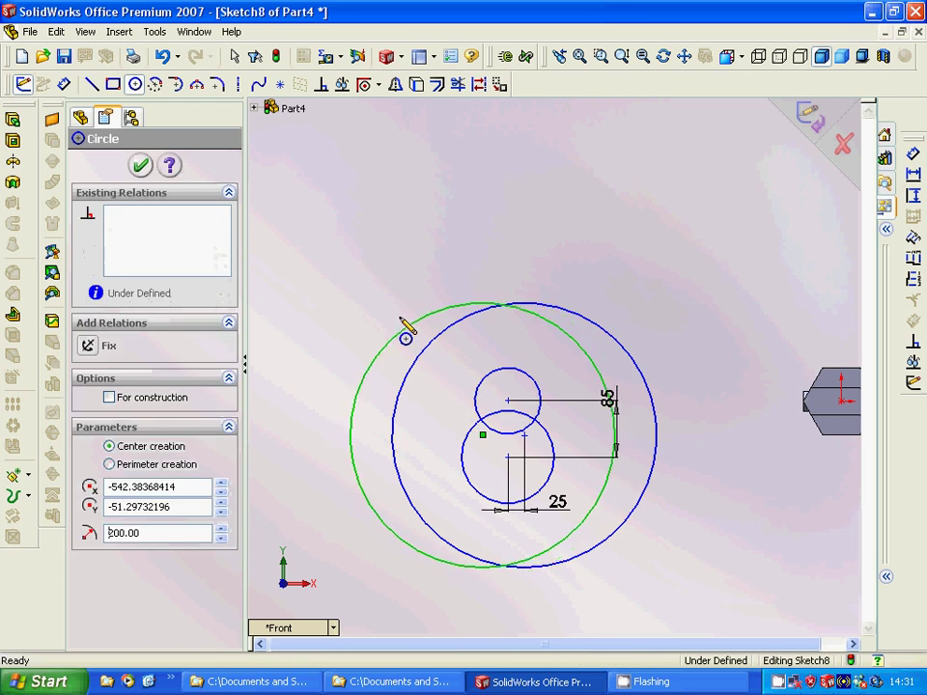
- Dimension the horizontal distance between the new 200 mm circle's centre and the lower circle's centre as 25 mm
{"action": "left_click", "coordinate": [912, 176]}
{"action": "left_click", "coordinate": [482, 436]}
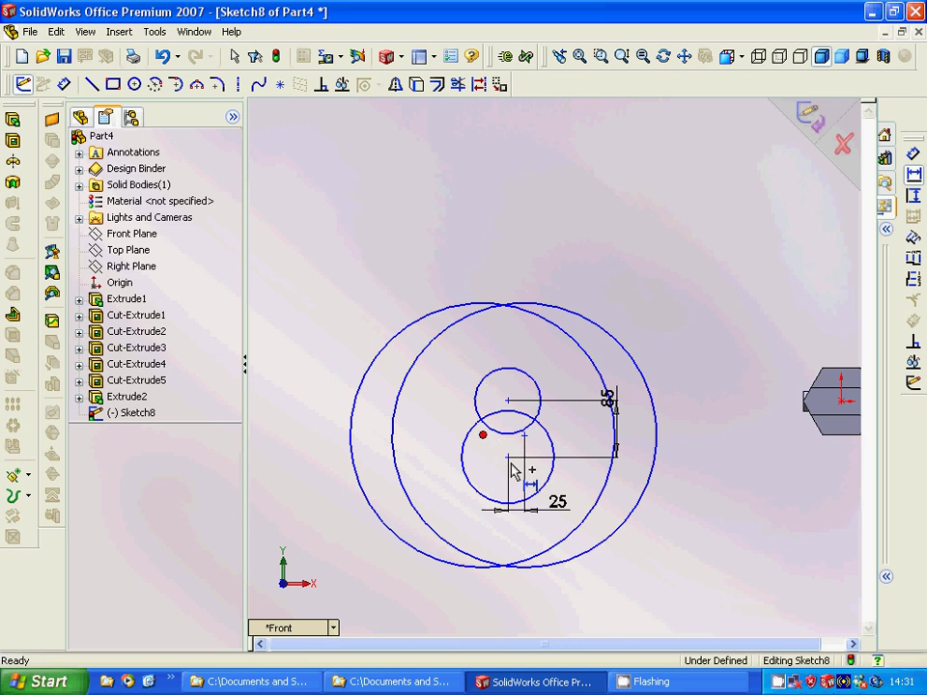
{"action": "left_click", "coordinate": [510, 457]}
{"action": "left_click", "coordinate": [428, 473]}
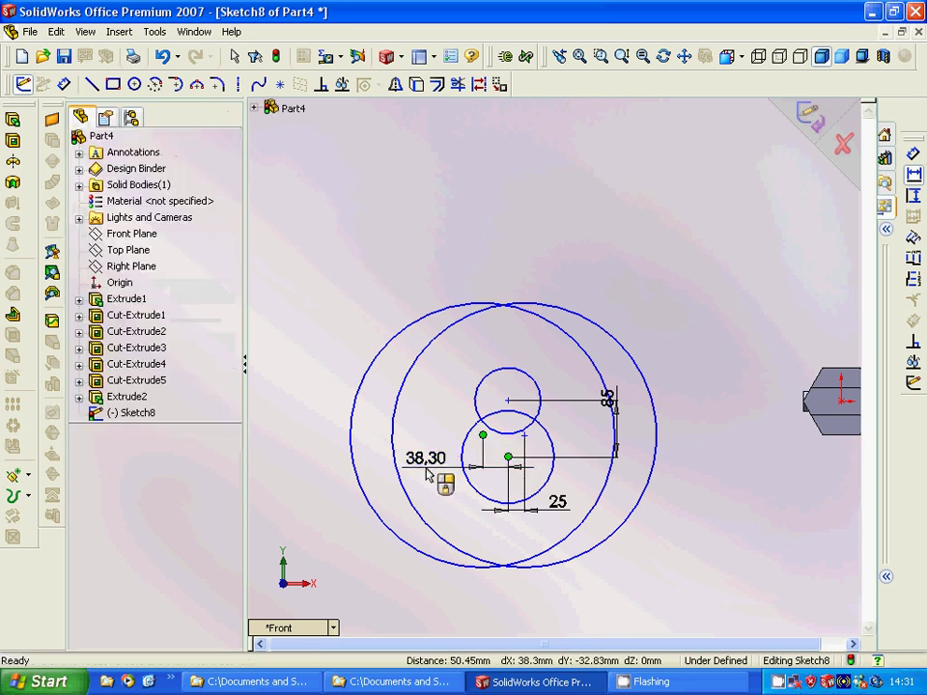
{"action": "type", "text": "25"}
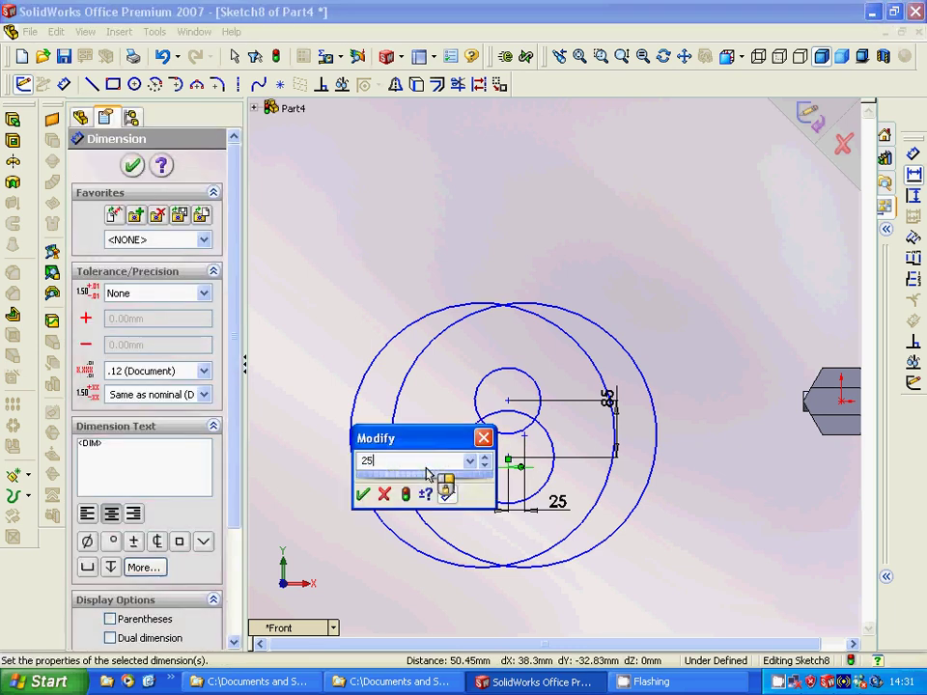
{"action": "key", "text": "Return"}
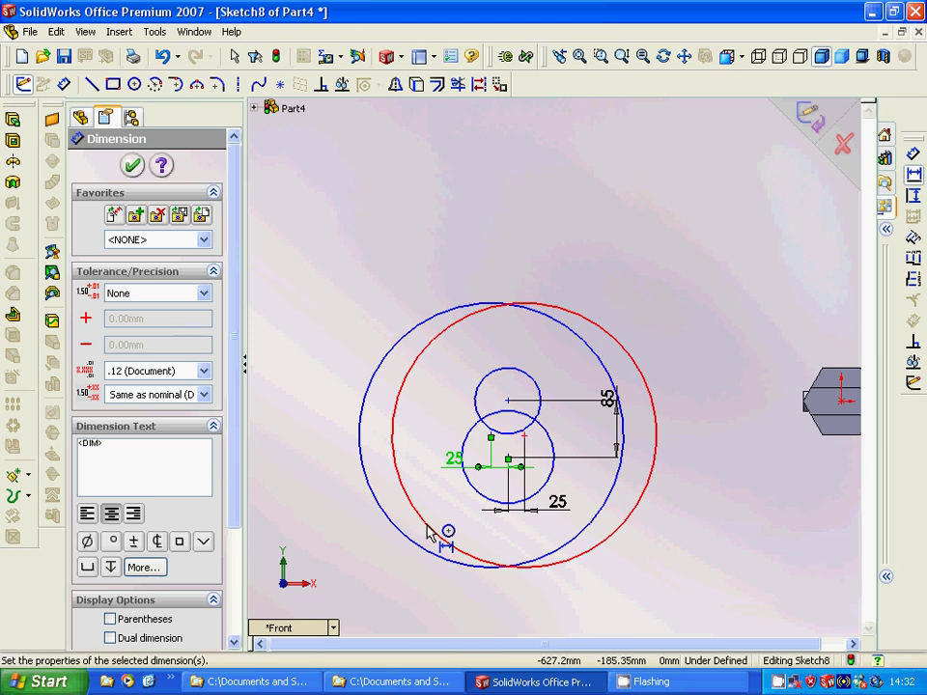
- Undo both horizontal centre dimensions and the second 200 mm circle, and remove the remaining 200 mm circle
{"action": "key", "text": "Escape"}
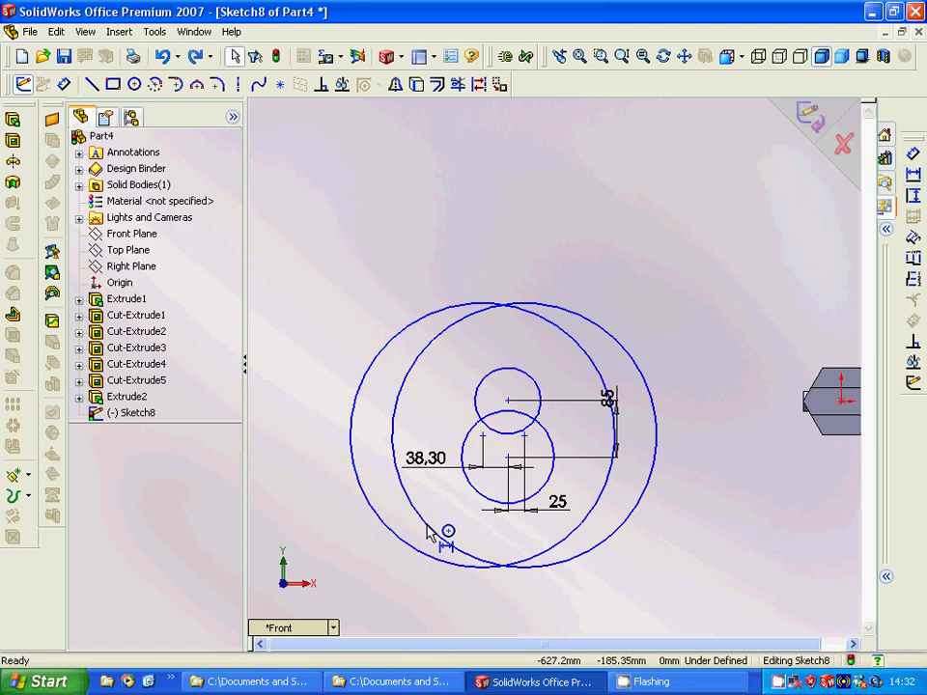
{"action": "left_click", "coordinate": [429, 533]}
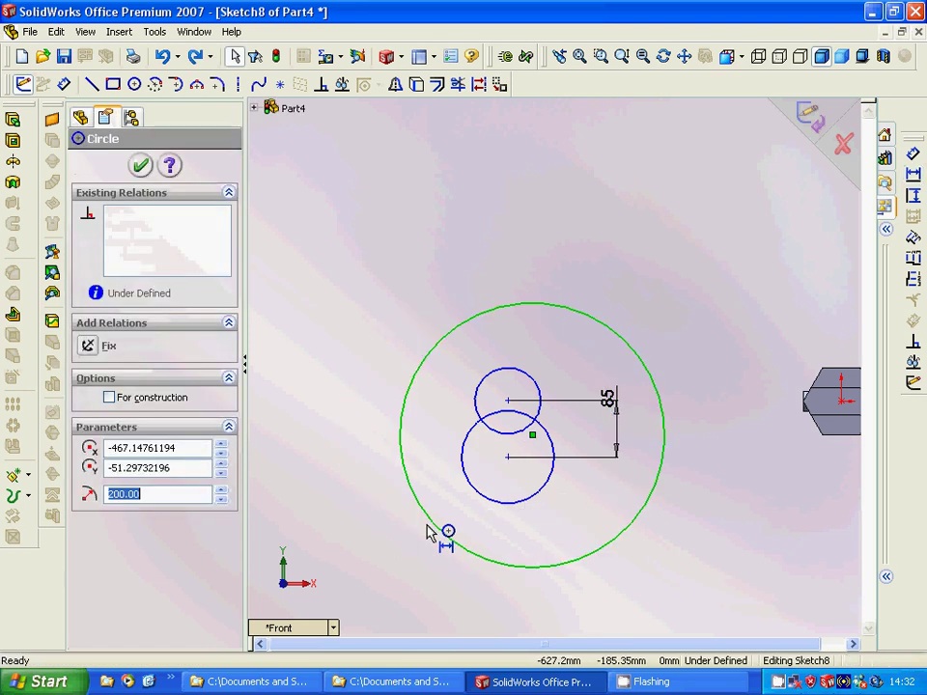
{"action": "key", "text": "Escape"}
{"action": "left_click", "coordinate": [427, 527]}
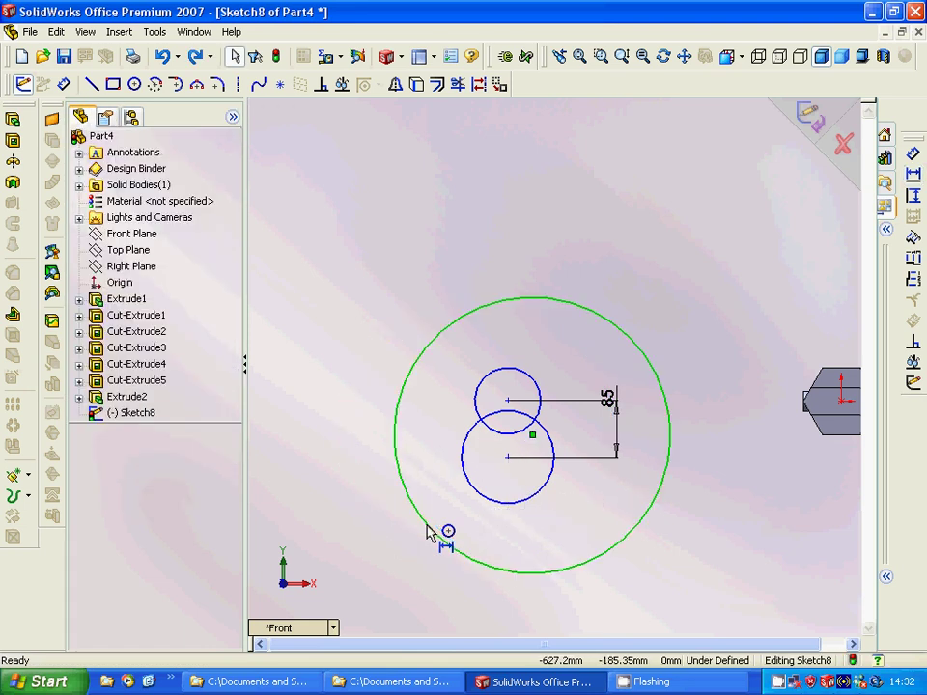
{"action": "key", "text": "Delete"}
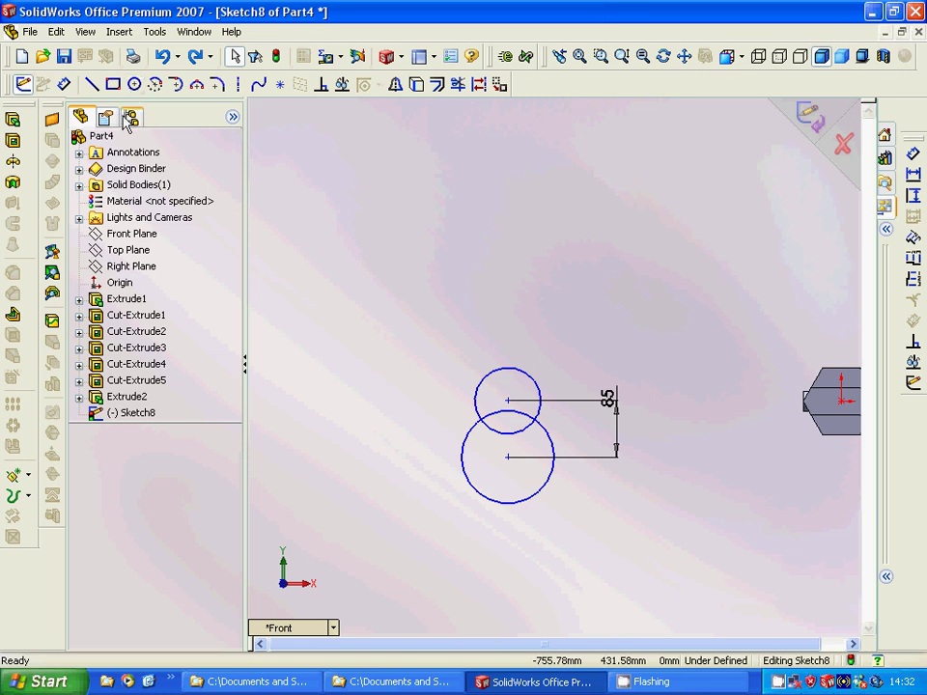
- Place two sketch points about 31 mm above the lower circle's centre, about 41 mm right and 45 mm left of it
{"action": "left_click", "coordinate": [280, 84]}
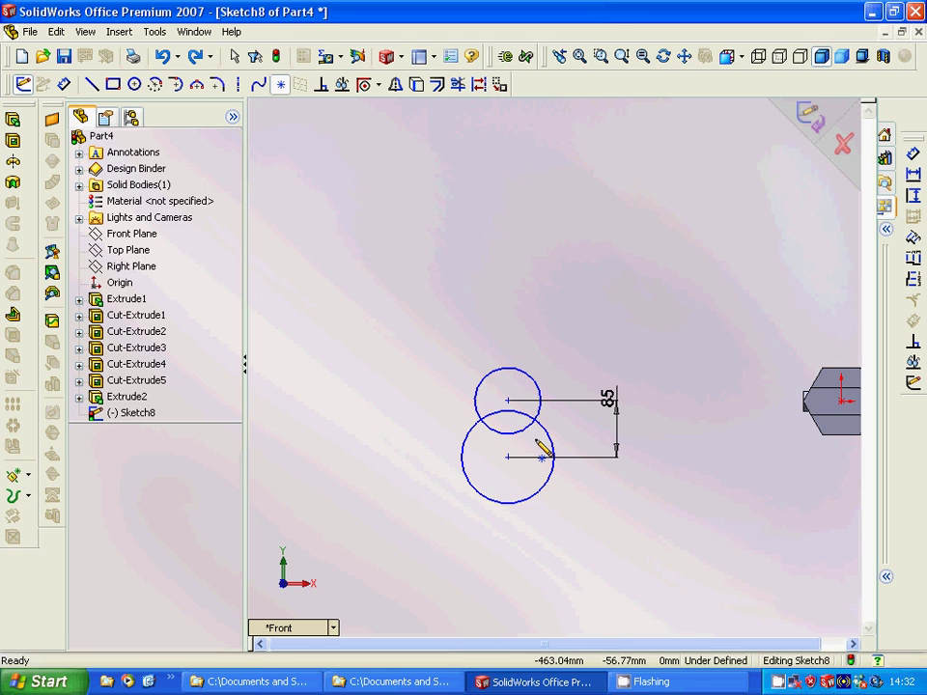
{"action": "left_click", "coordinate": [535, 436]}
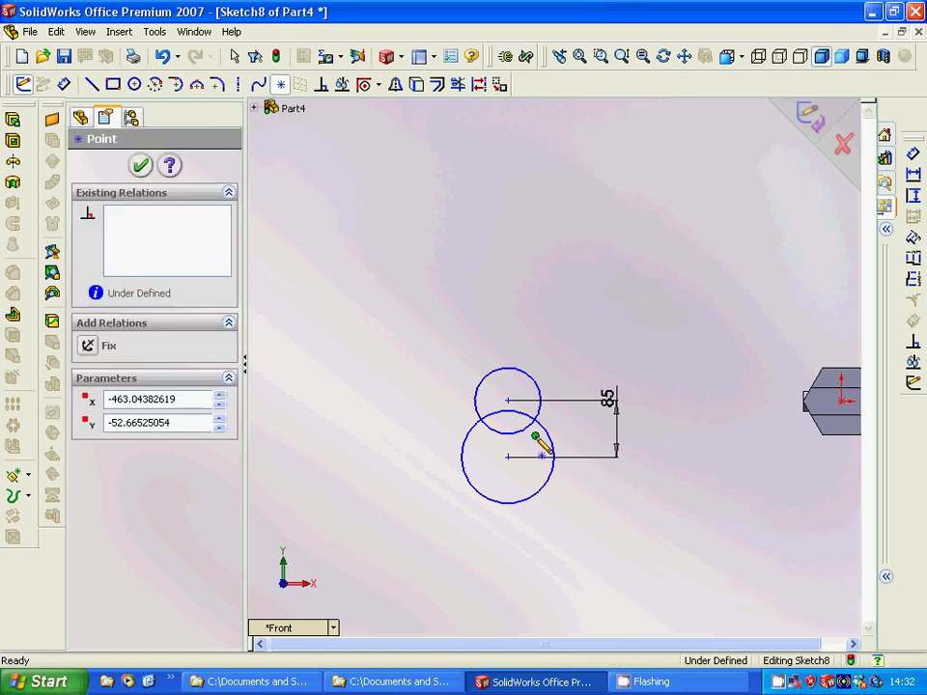
{"action": "left_click", "coordinate": [478, 436]}
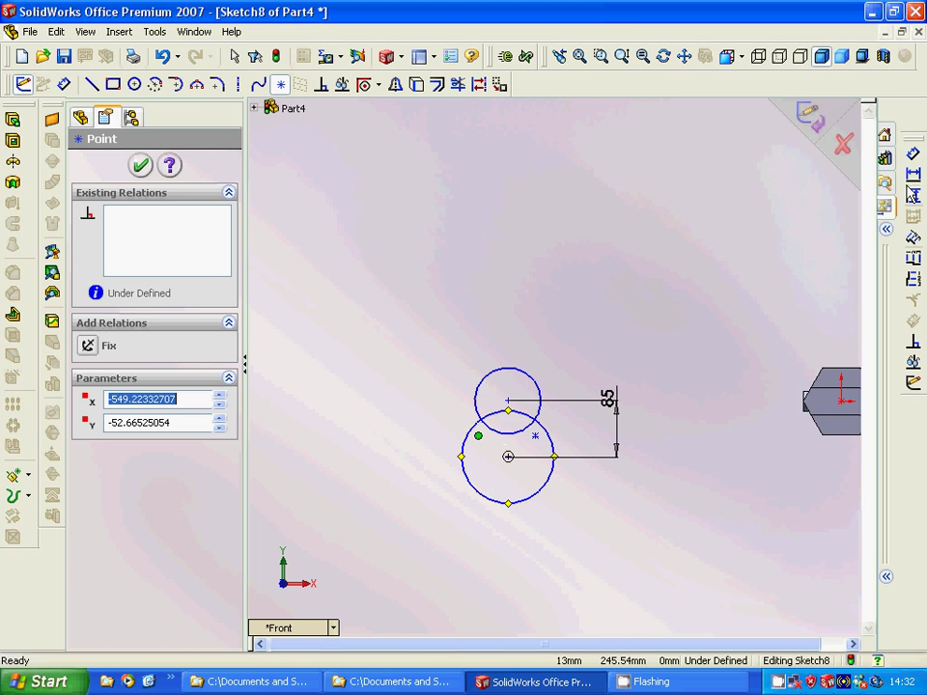
- Dimension the horizontal distance between the right sketch point and the lower circle's centre as 25 mm
{"action": "left_click", "coordinate": [913, 175]}
{"action": "left_click", "coordinate": [537, 436]}
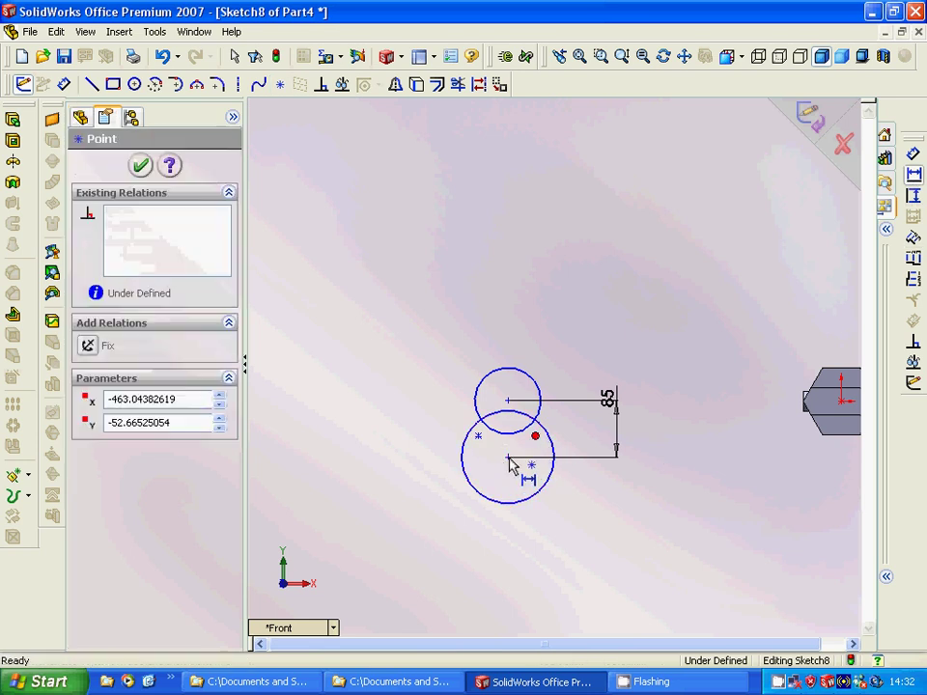
{"action": "left_click", "coordinate": [507, 457]}
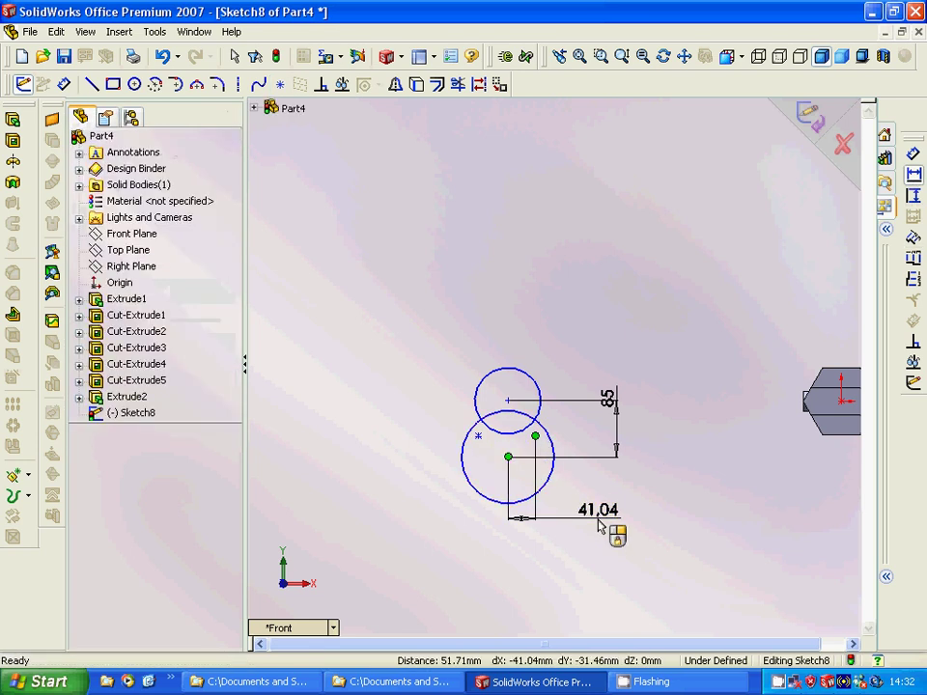
{"action": "left_click", "coordinate": [599, 526]}
{"action": "type", "text": "25"}
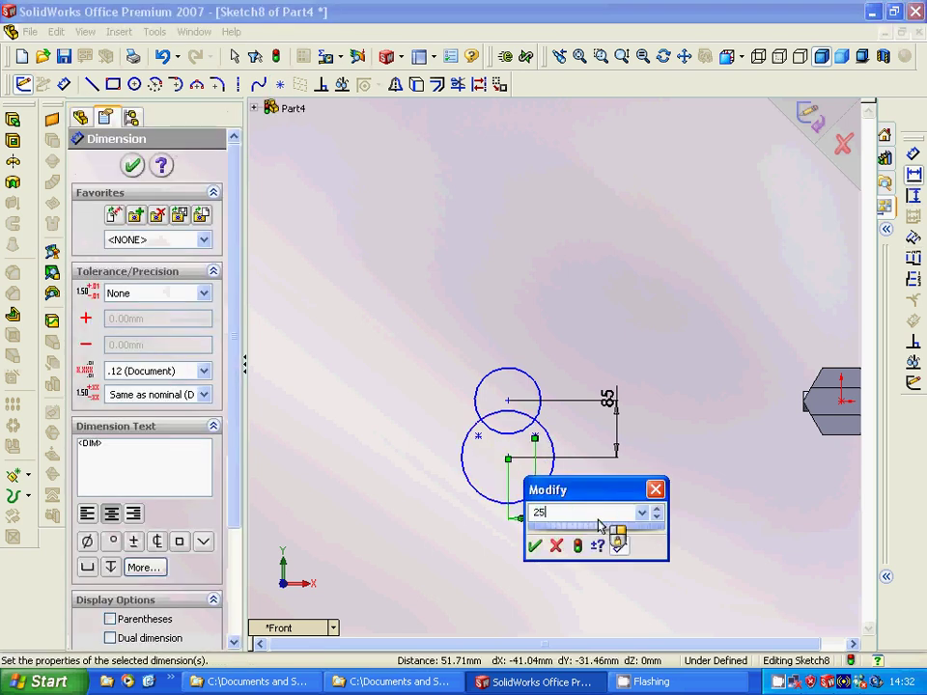
{"action": "key", "text": "Return"}
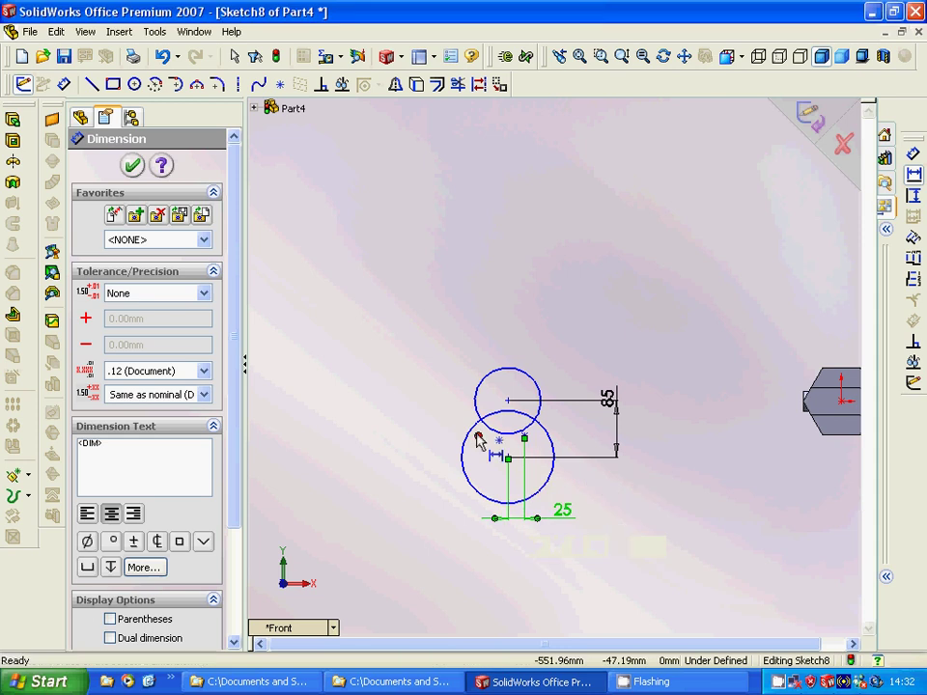
- Dimension the horizontal distance between the two sketch points as 50 mm
{"action": "left_click", "coordinate": [478, 436]}
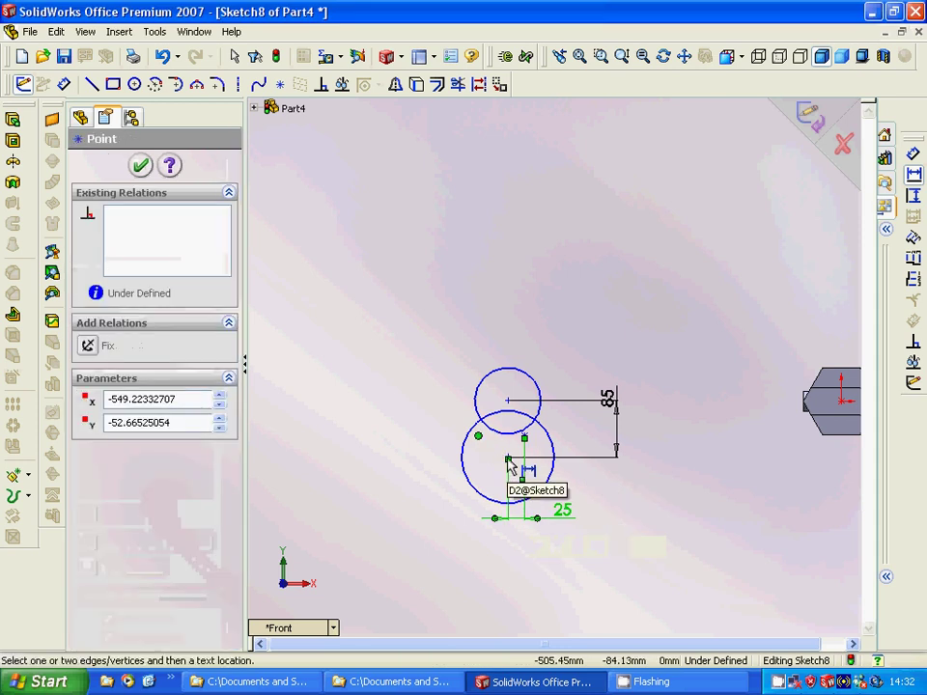
{"action": "left_click", "coordinate": [525, 437]}
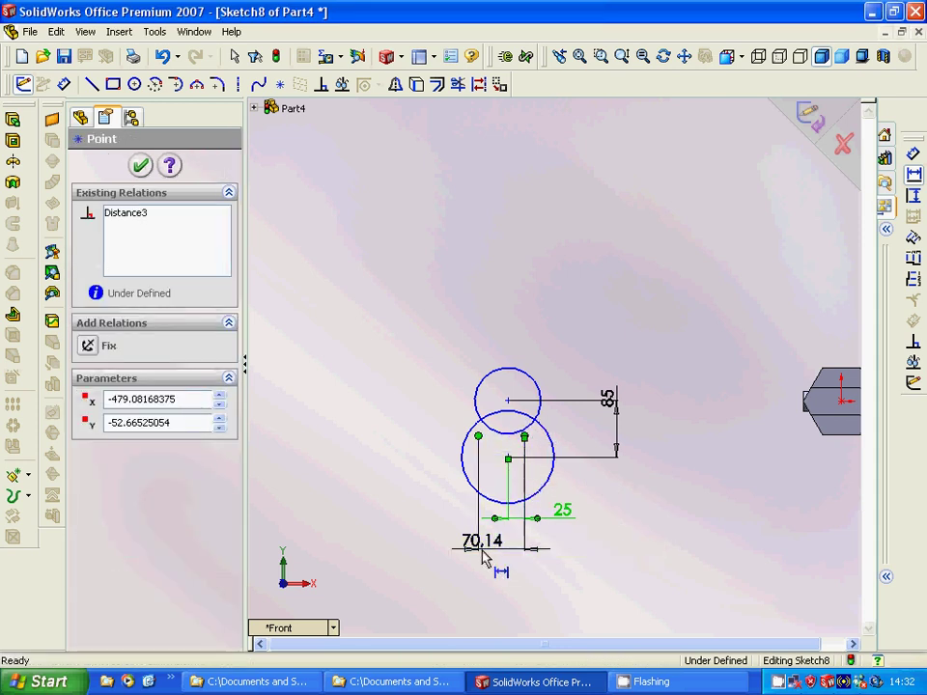
{"action": "left_click", "coordinate": [482, 552]}
{"action": "type", "text": "5"}
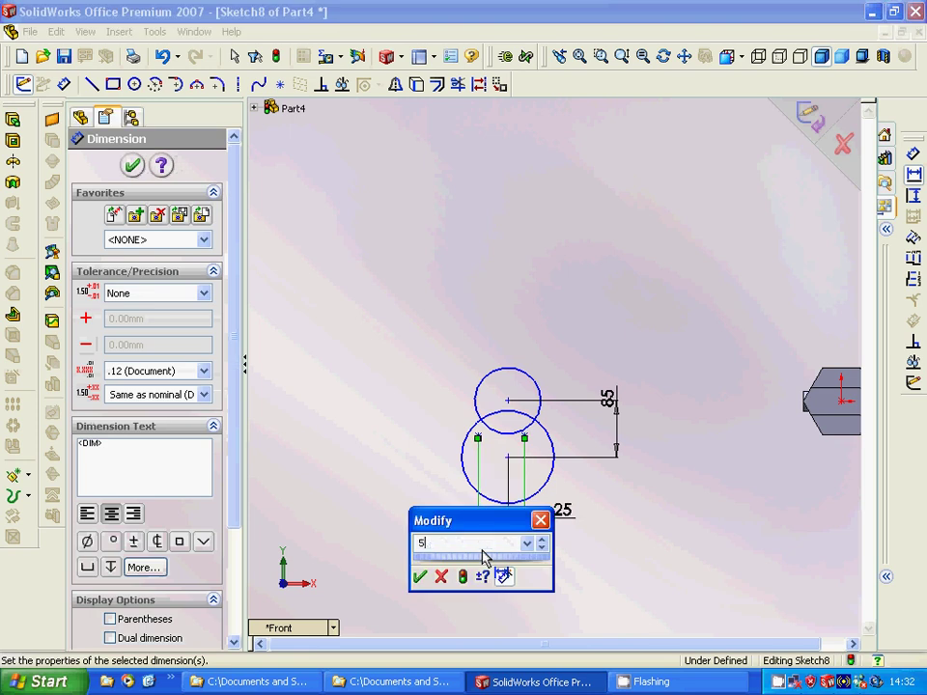
{"action": "type", "text": "0"}
{"action": "key", "text": "Return"}
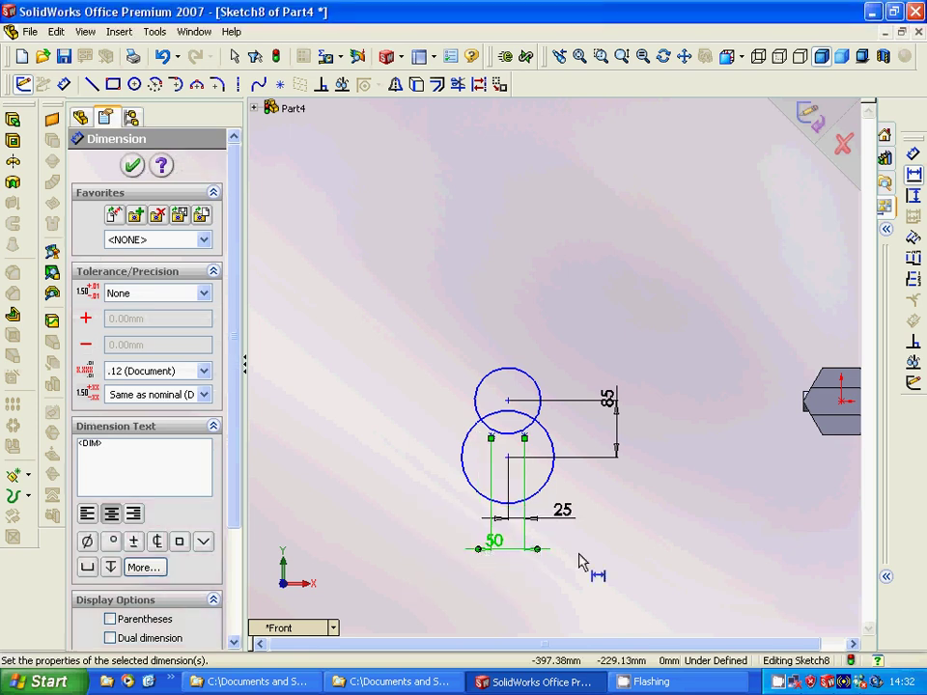
{"action": "left_click", "coordinate": [132, 165]}
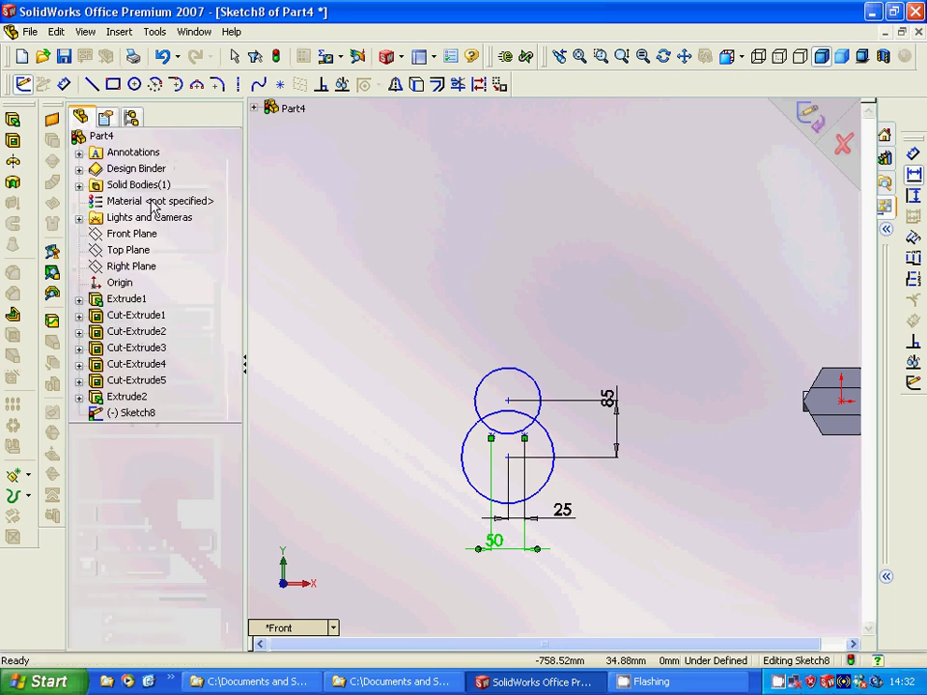
- Trim away the two overlapping arc segments where the upper and lower circles cross, leaving a figure-eight outline
{"action": "left_click", "coordinate": [458, 85]}
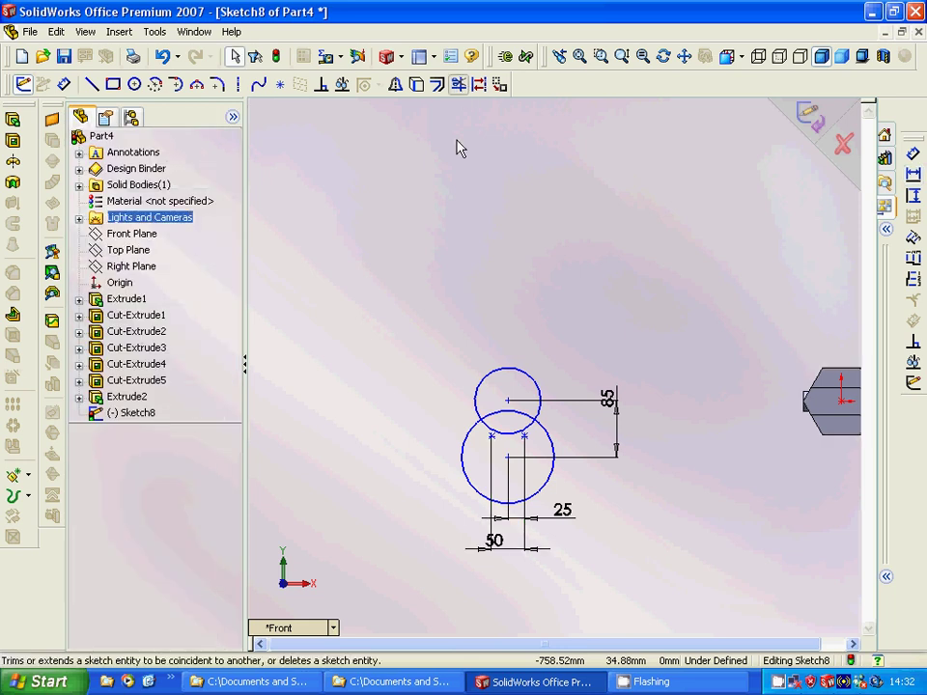
{"action": "left_click", "coordinate": [529, 431]}
{"action": "left_click", "coordinate": [525, 425]}
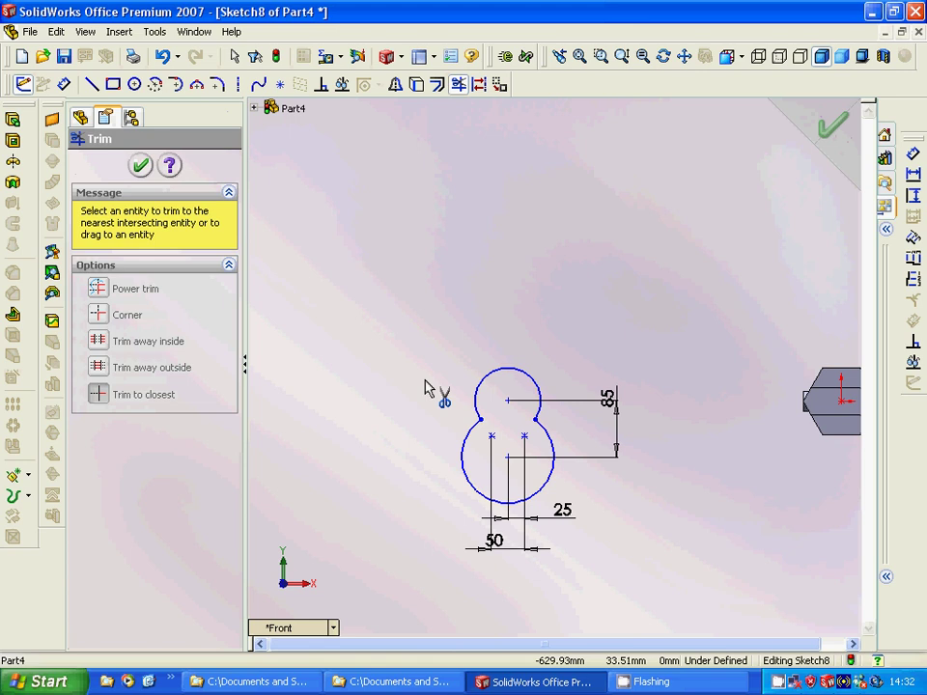
{"action": "left_click", "coordinate": [197, 85]}
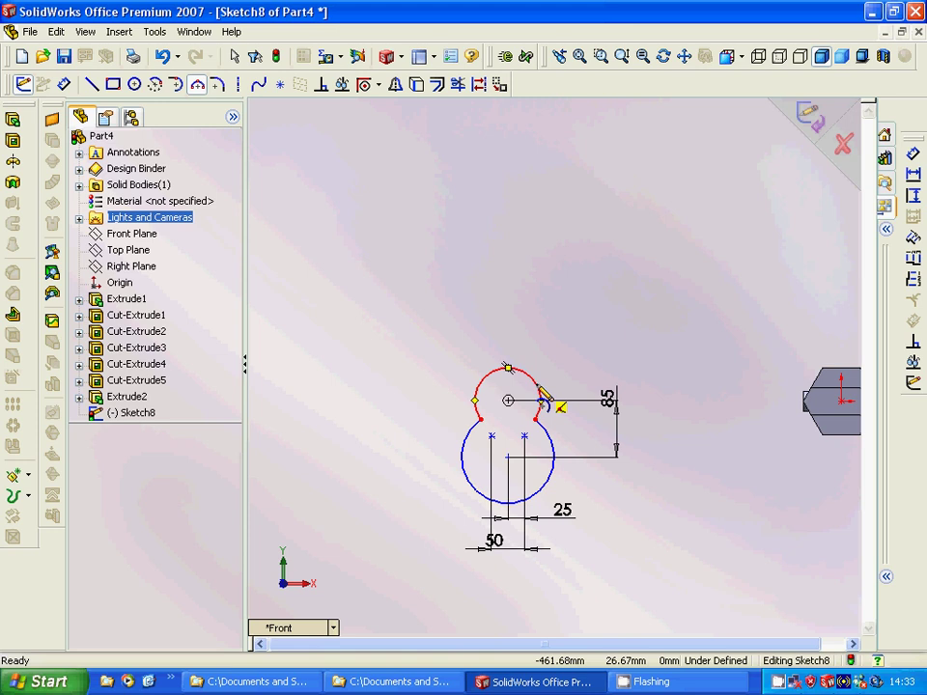
{"action": "left_click_drag", "start_coordinate": [540, 400], "coordinate": [553, 456]}
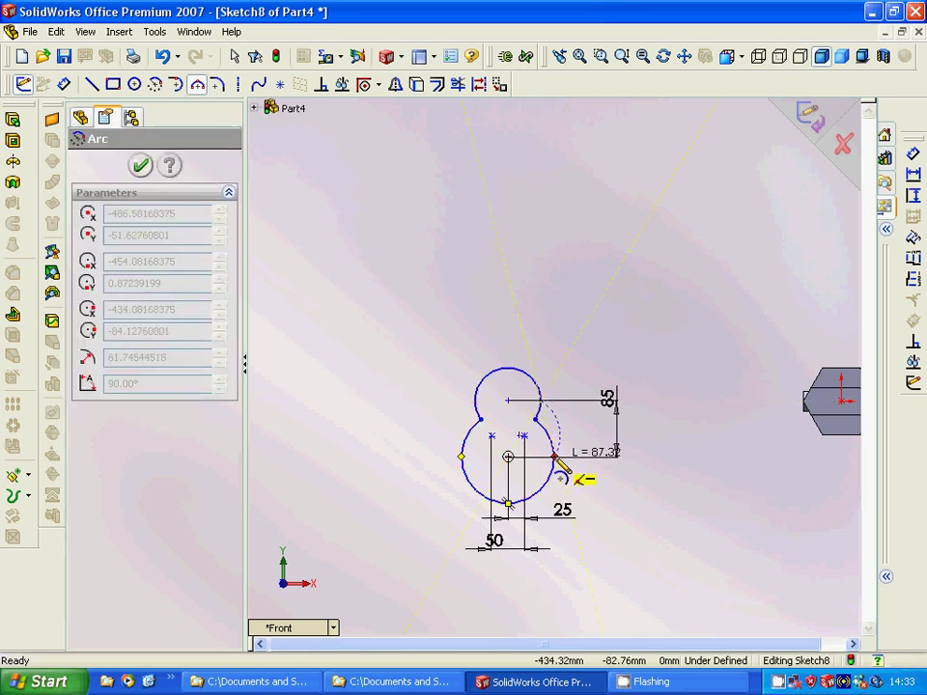
{"action": "left_click_drag", "start_coordinate": [554, 456], "coordinate": [582, 422]}
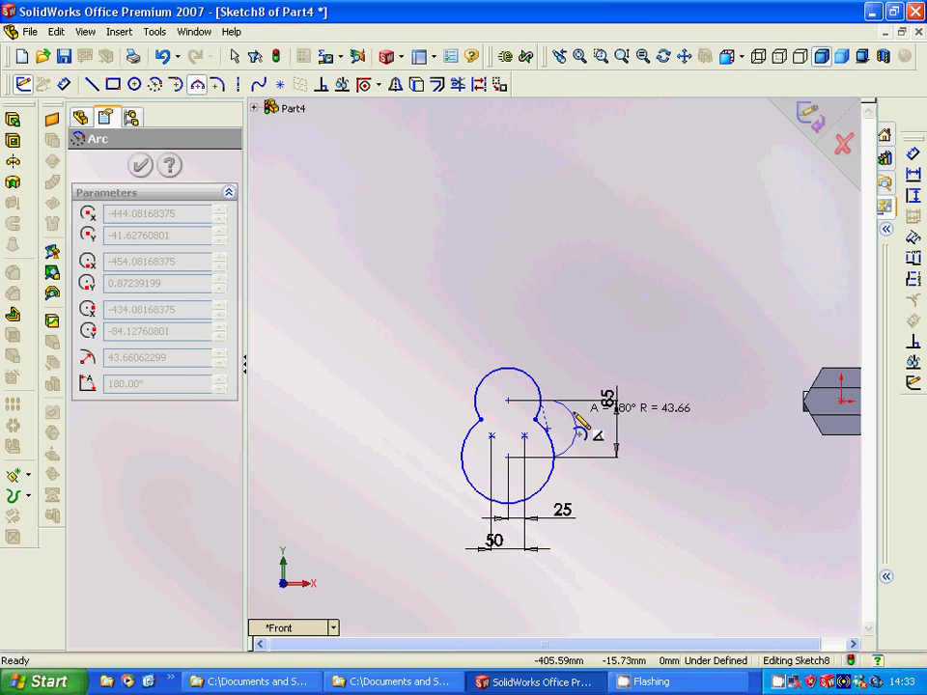
{"action": "mouse_move", "coordinate": [582, 422]}
{"action": "left_mouse_down"}
{"action": "mouse_move", "coordinate": [562, 429]}
{"action": "mouse_move", "coordinate": [569, 436]}
{"action": "left_mouse_up"}
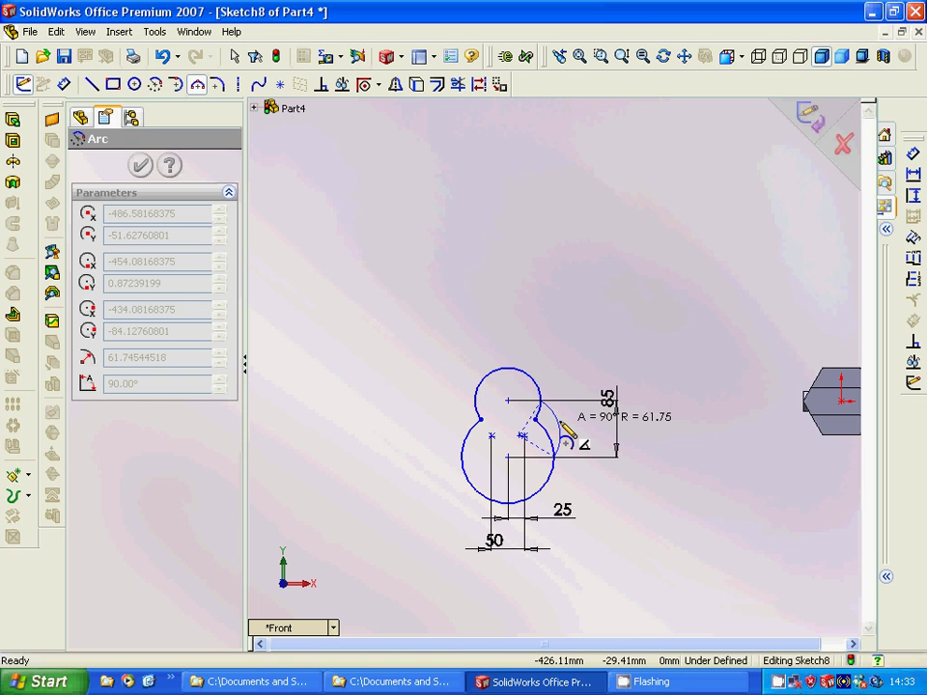
{"action": "key", "text": "Escape"}
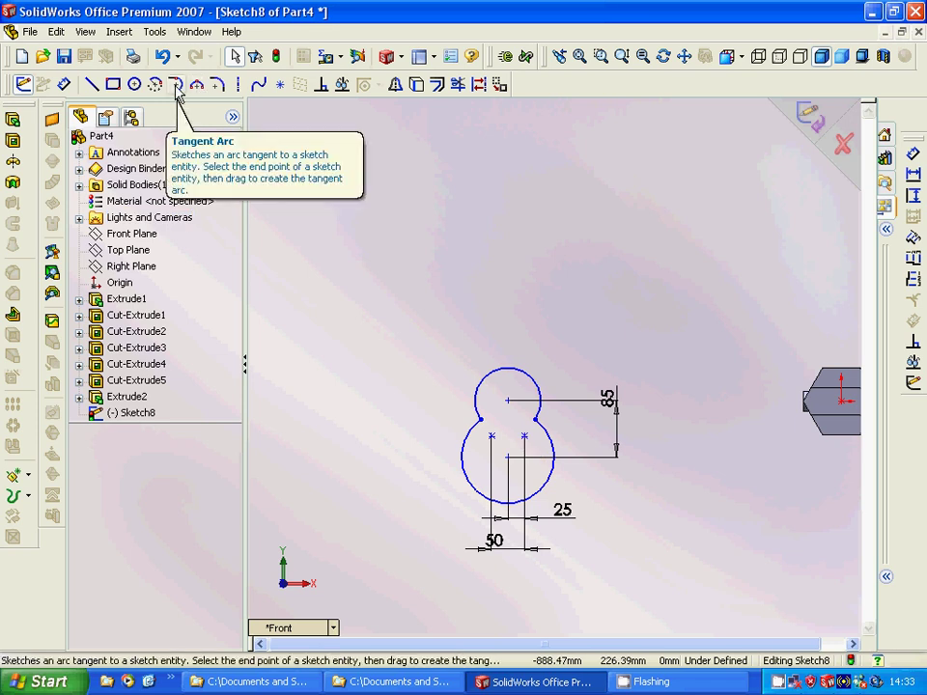
{"action": "left_click", "coordinate": [177, 87]}
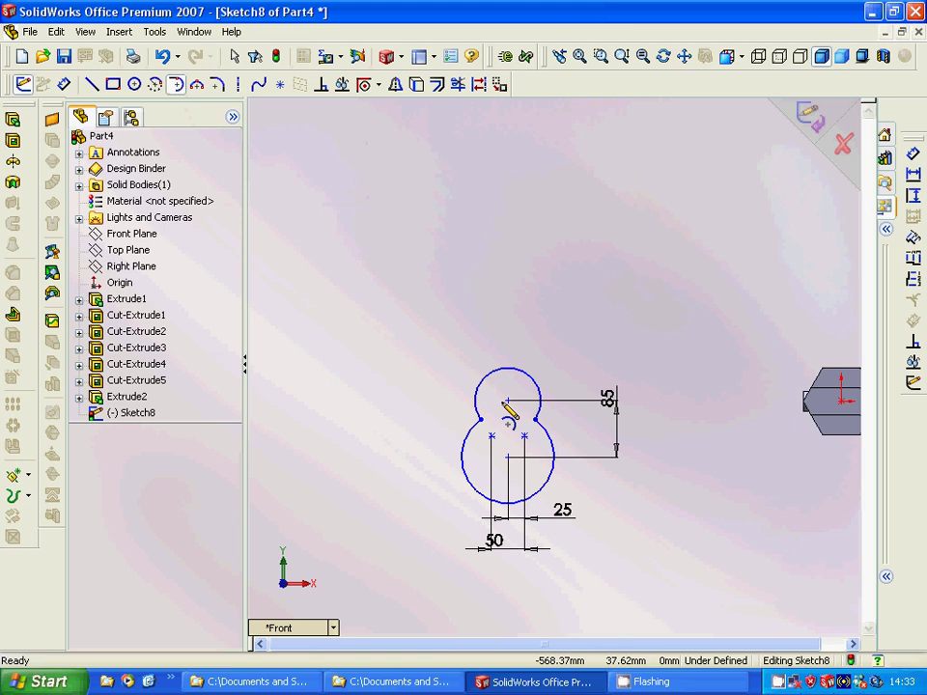
{"action": "left_click", "coordinate": [534, 442]}
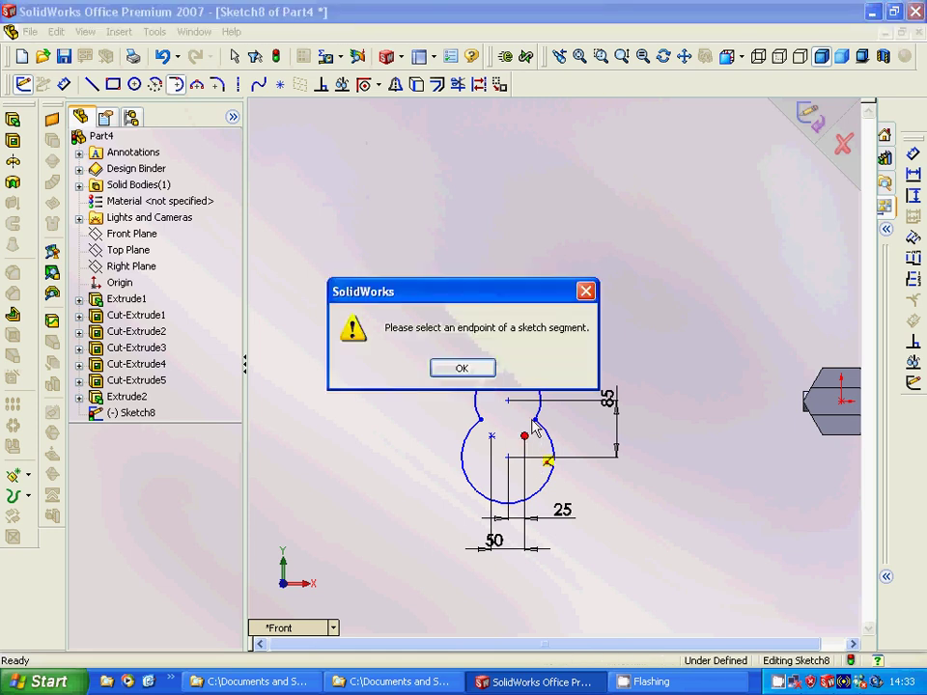
{"action": "left_click", "coordinate": [479, 371]}
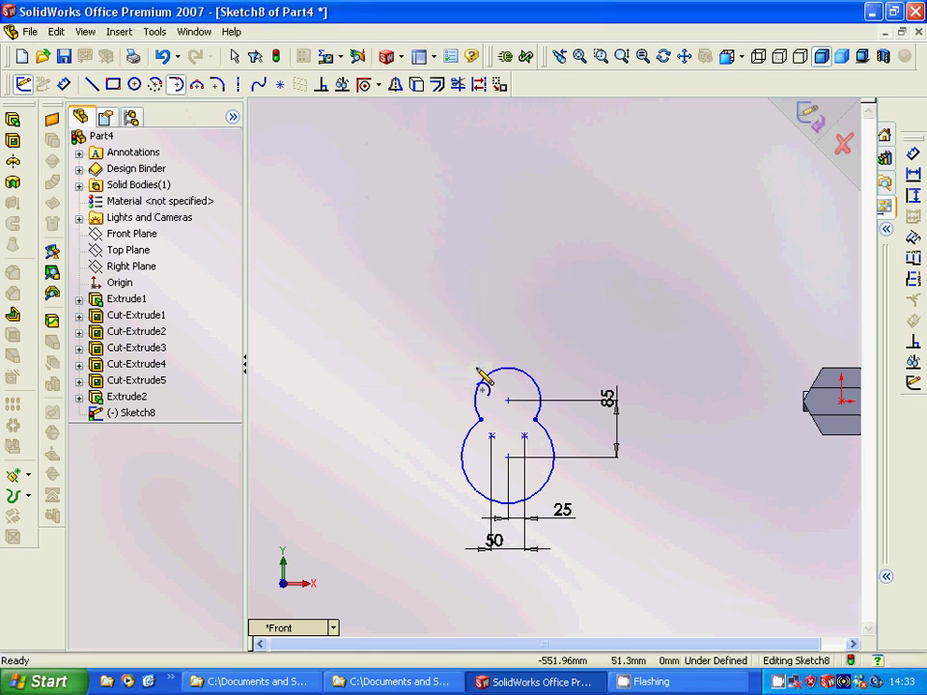
{"action": "left_click", "coordinate": [537, 420]}
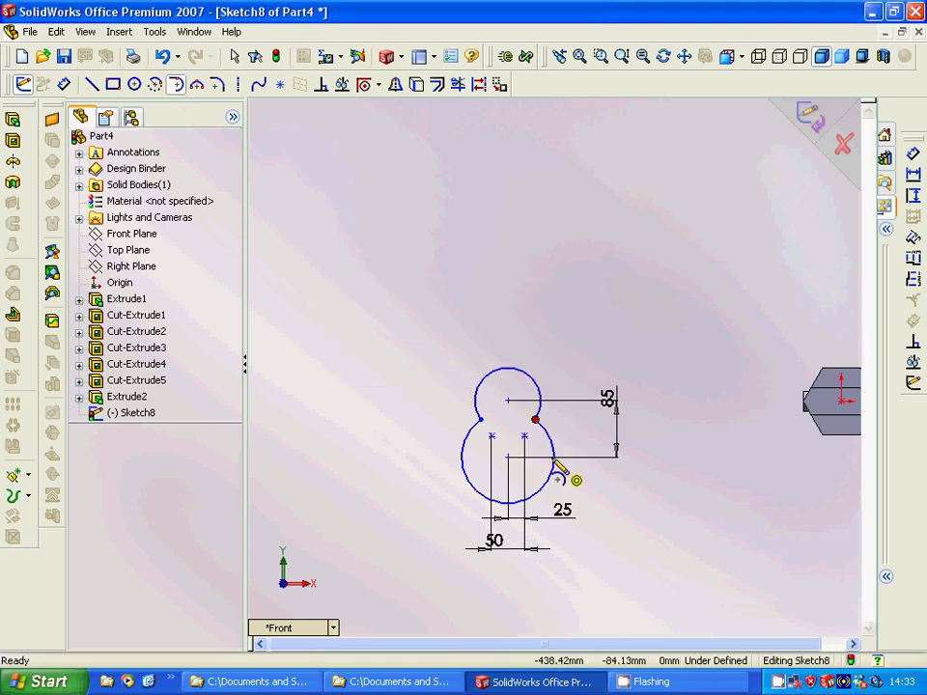
{"action": "left_click", "coordinate": [153, 85]}
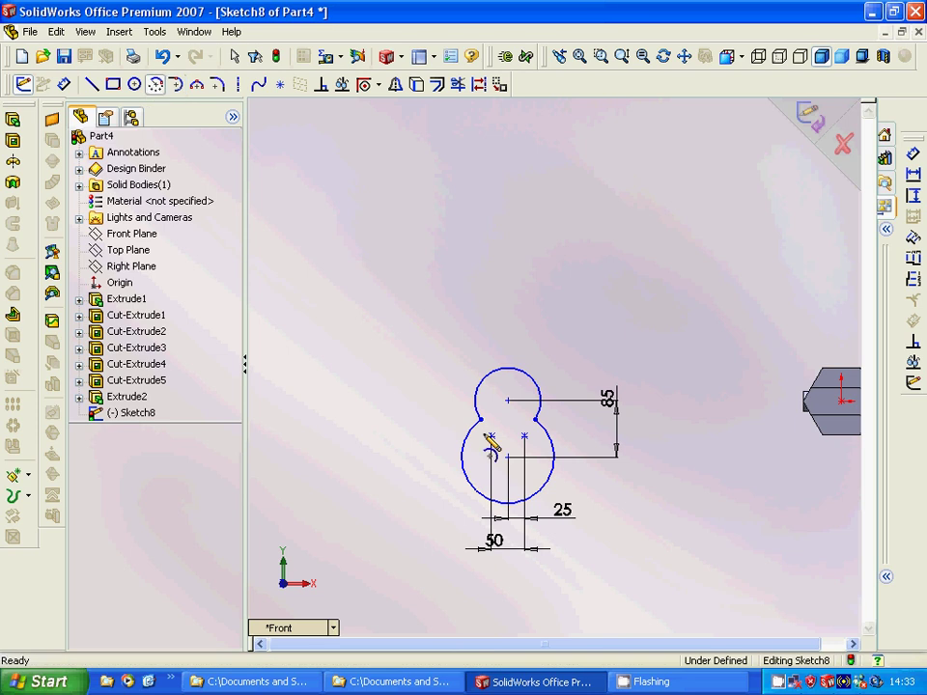
{"action": "left_click", "coordinate": [525, 438]}
{"action": "left_click", "coordinate": [555, 446]}
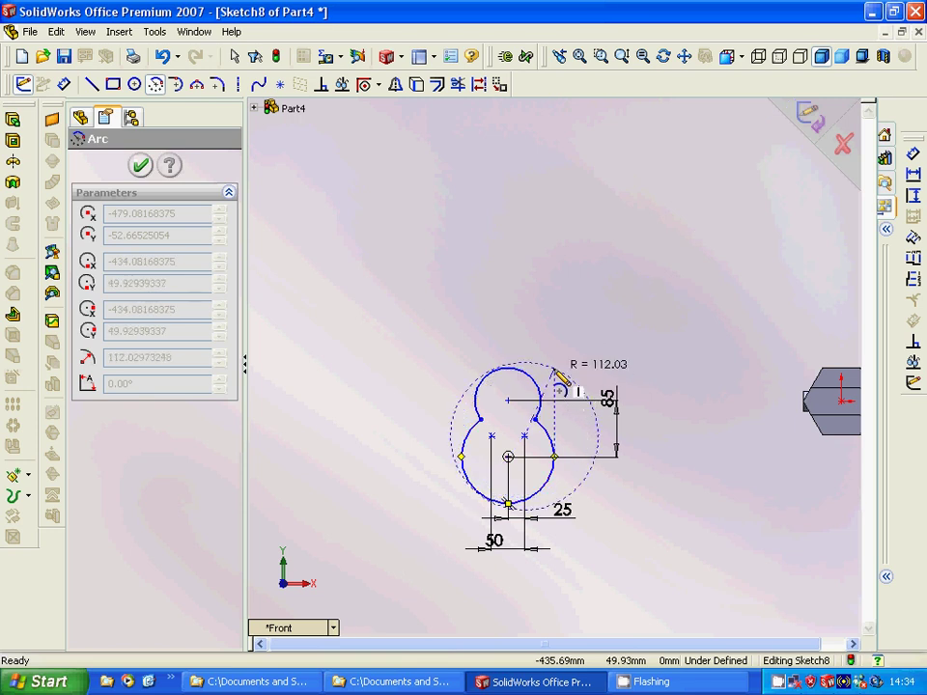
{"action": "left_click", "coordinate": [560, 376]}
{"action": "key", "text": "Escape"}
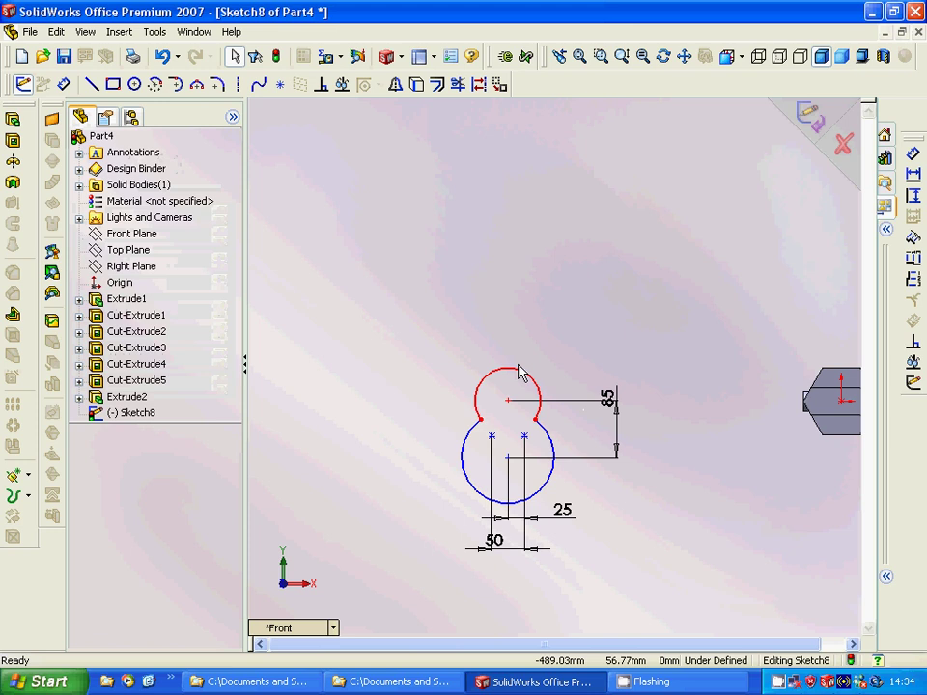
- Try a 10 mm sketch fillet between the upper and lower arcs at the figure-eight's right junction, and undo it
{"action": "left_click", "coordinate": [219, 85]}
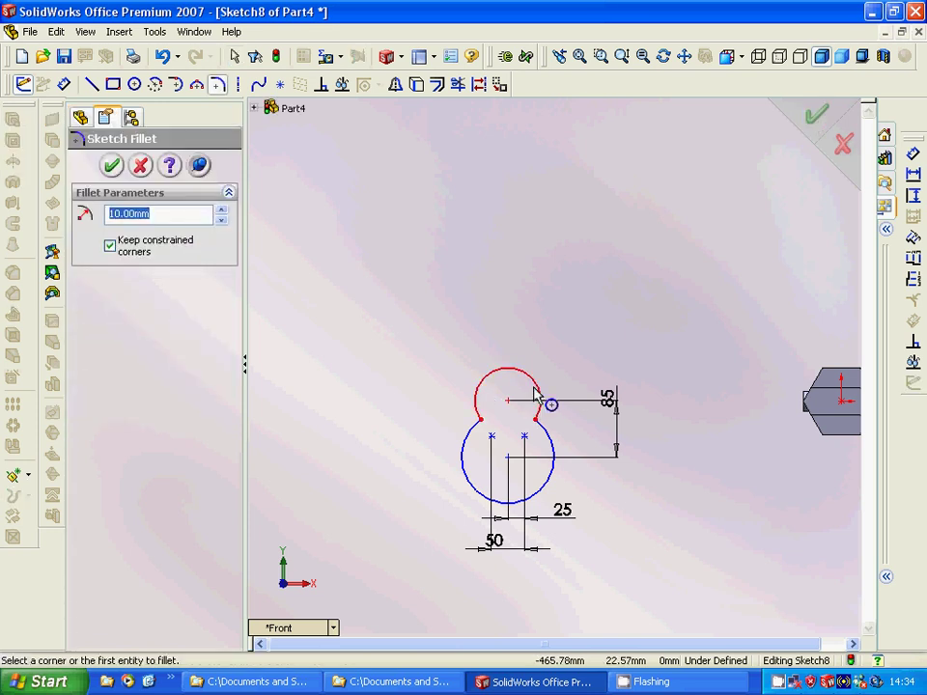
{"action": "left_click", "coordinate": [538, 392]}
{"action": "left_click", "coordinate": [554, 465]}
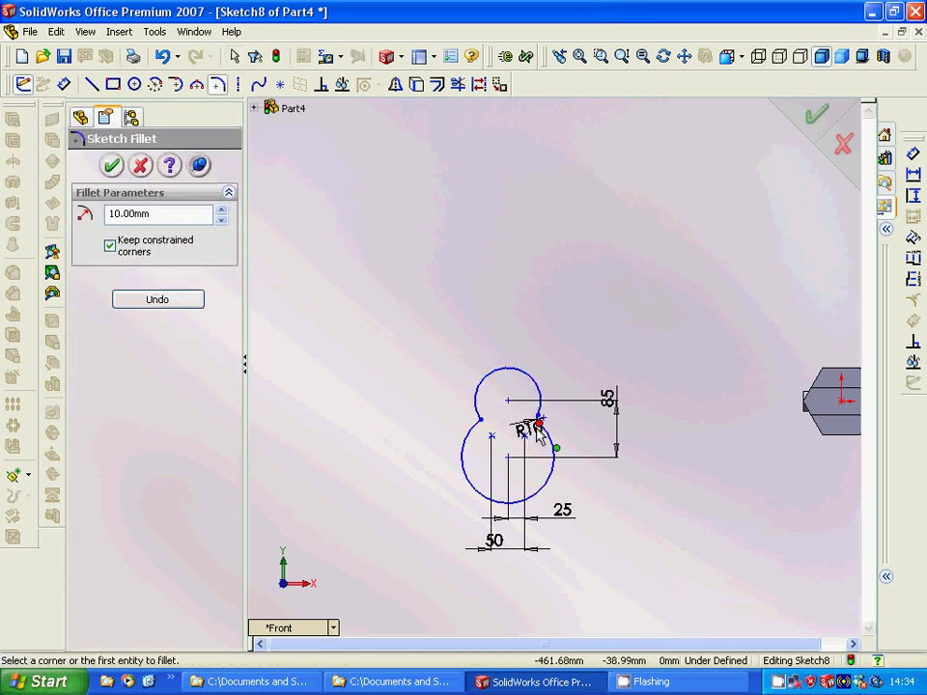
{"action": "key", "text": "Return"}
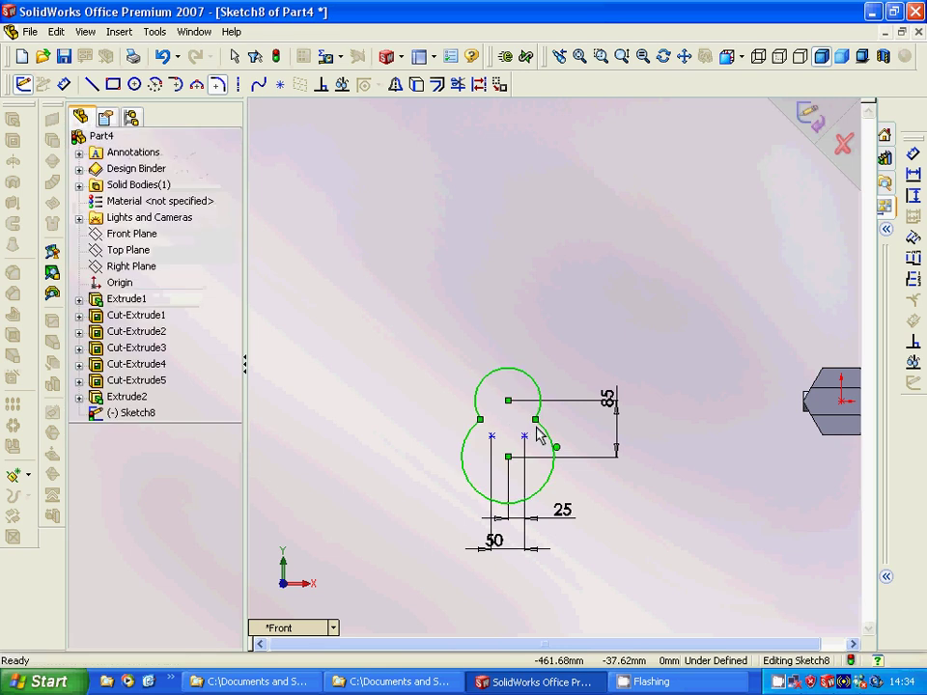
{"action": "left_click", "coordinate": [383, 276]}
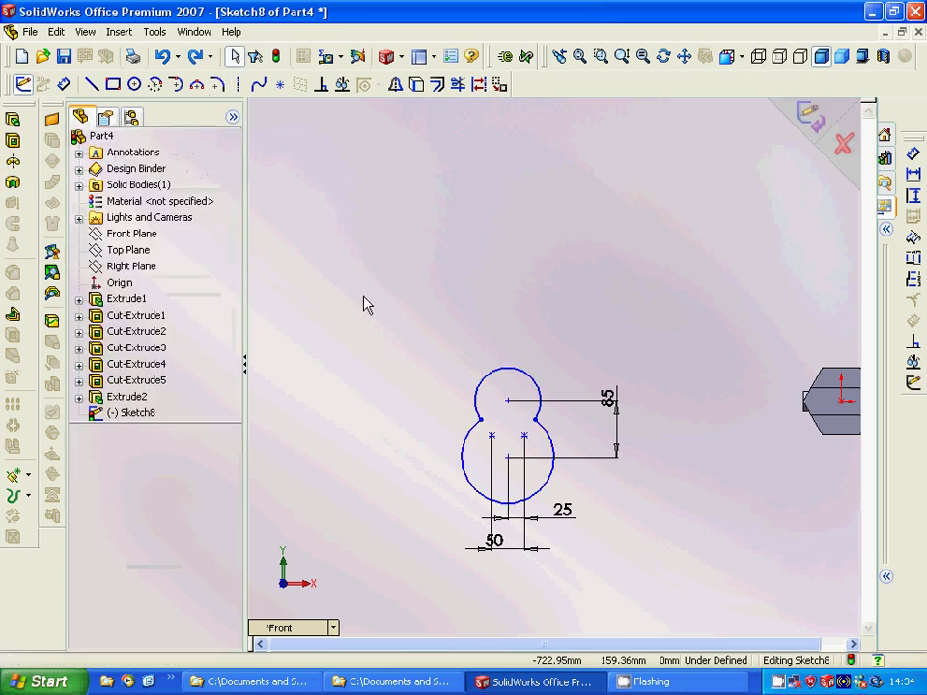
- Draw a centerpoint arc of about 83 mm radius around the right sketch point, bulging right and ending on the lower arc
{"action": "left_click", "coordinate": [154, 85]}
{"action": "left_click", "coordinate": [524, 436]}
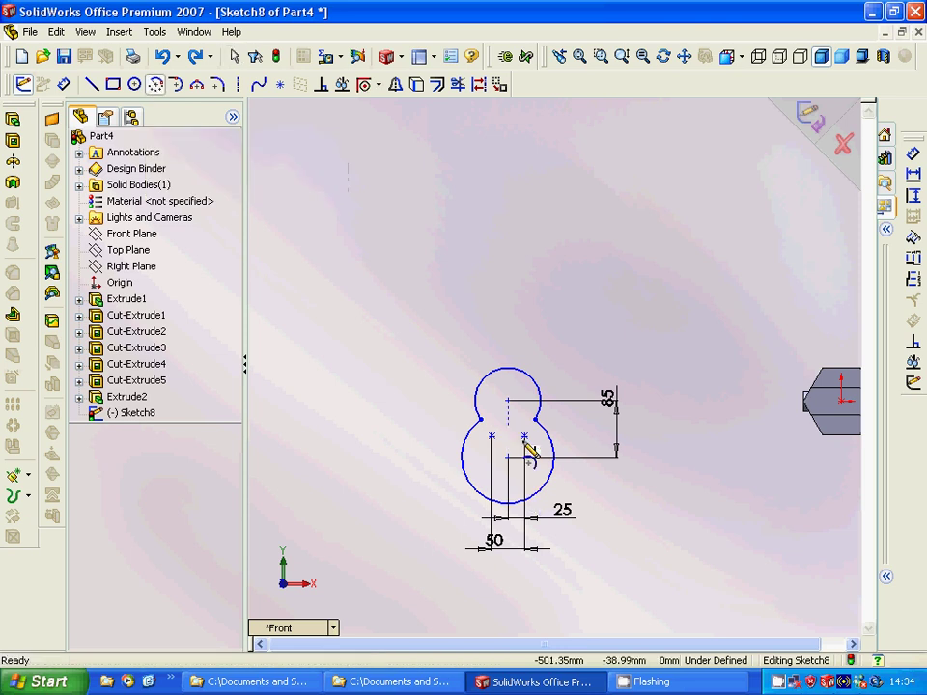
{"action": "left_click", "coordinate": [564, 450]}
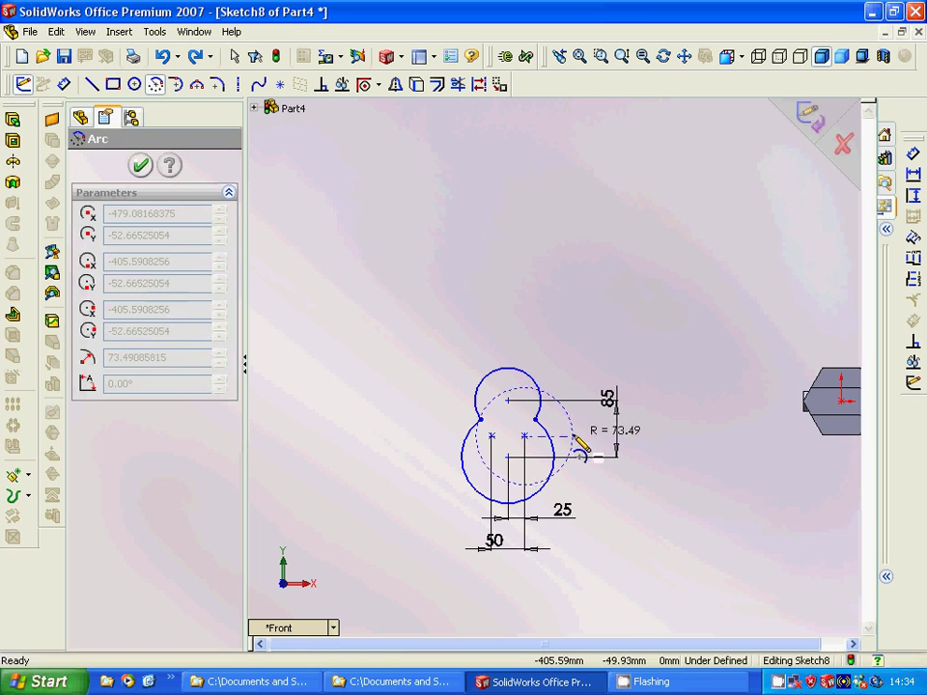
{"action": "left_click", "coordinate": [577, 424]}
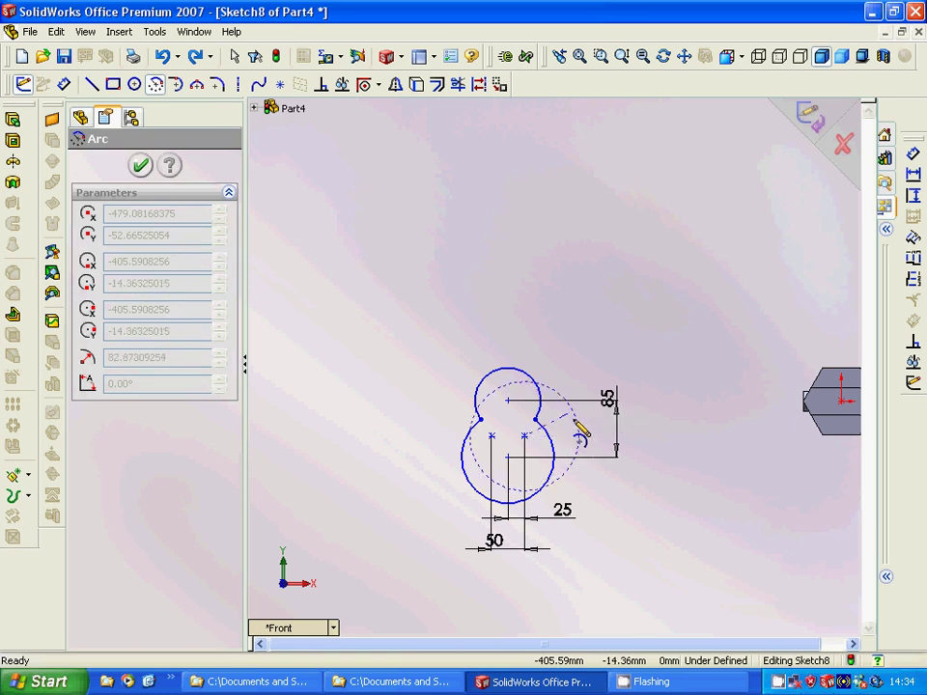
{"action": "left_click", "coordinate": [546, 492]}
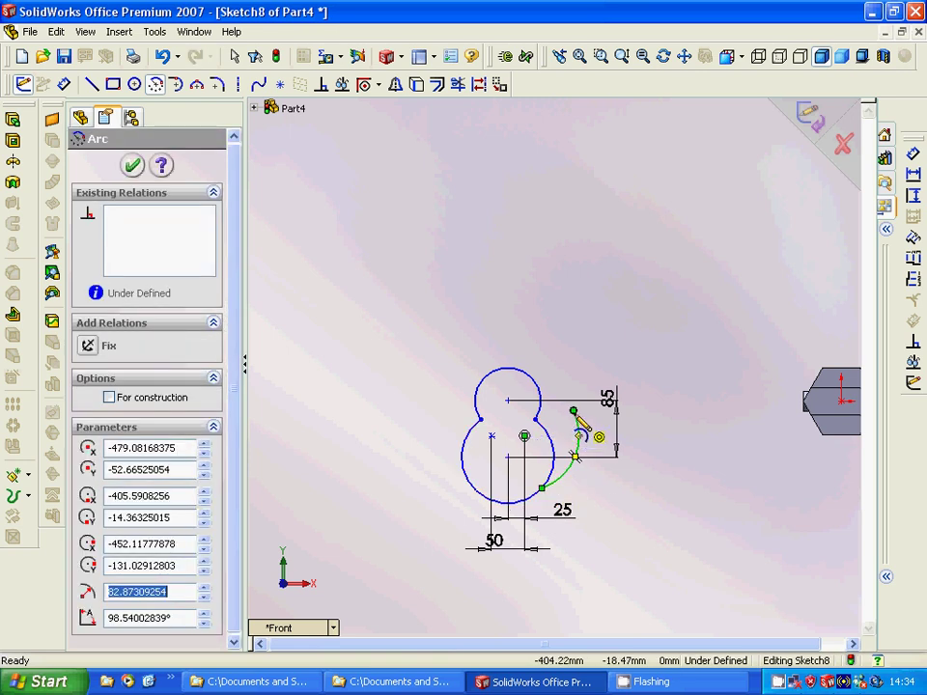
{"action": "key", "text": "Escape"}
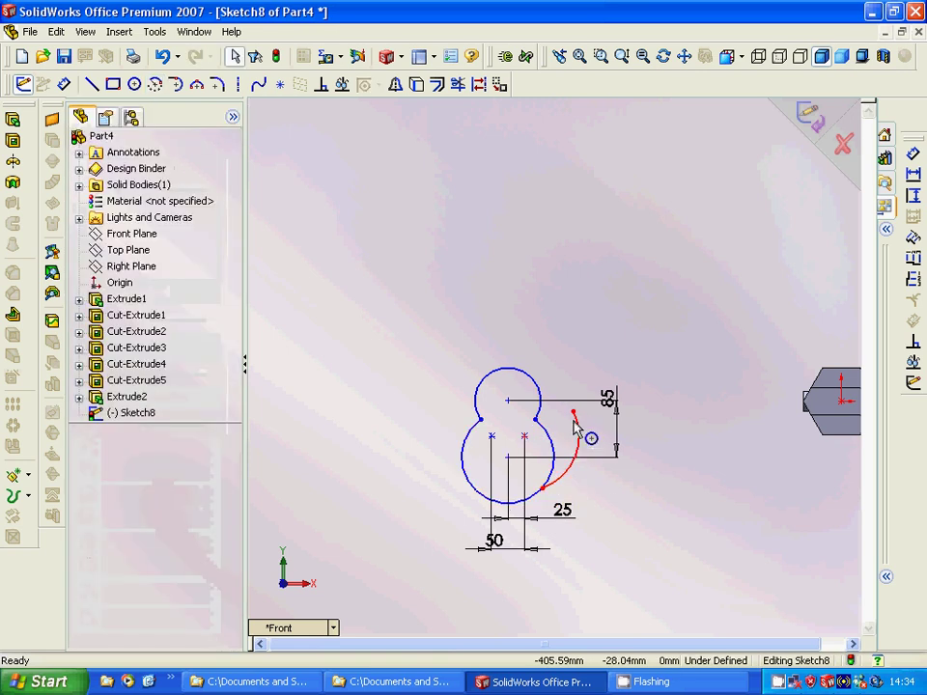
- Try a tangent relation between the new right arc and the lower arc of the figure-eight
{"action": "left_click", "coordinate": [562, 482]}
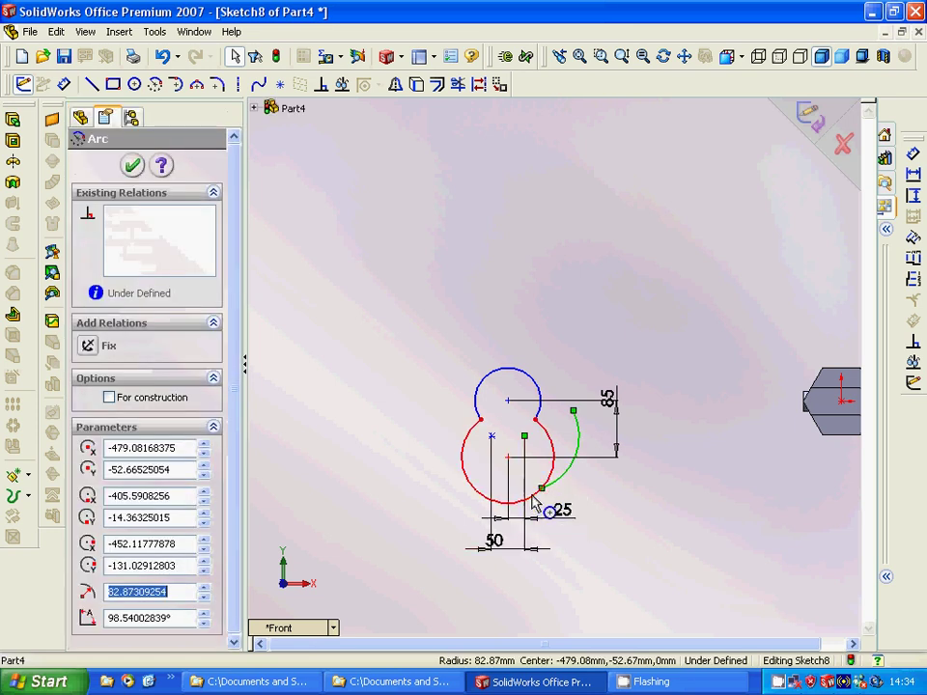
{"action": "left_click", "coordinate": [491, 497], "text": "ctrl"}
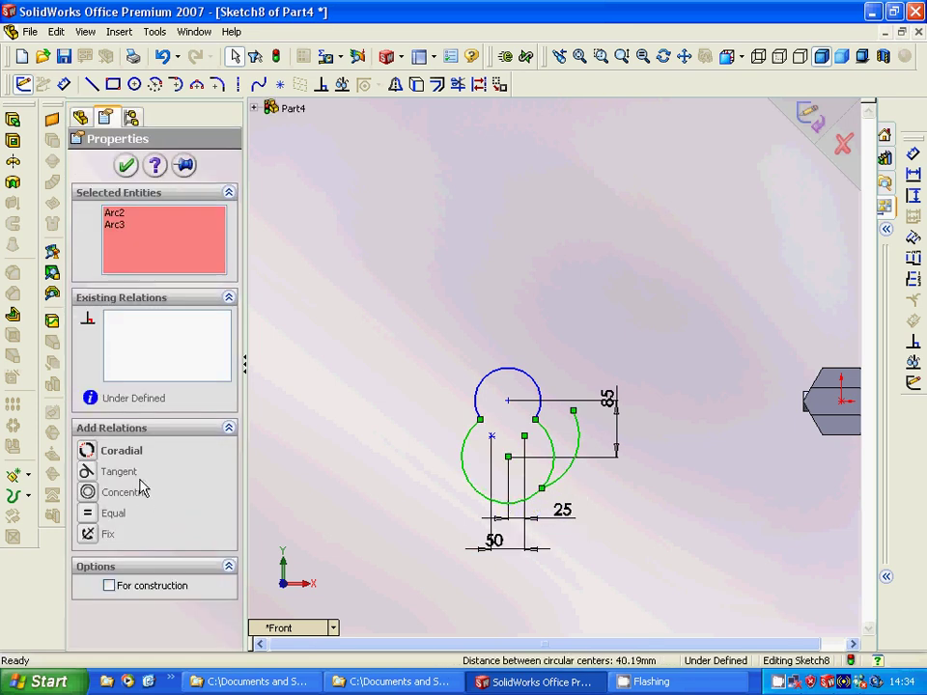
{"action": "left_click", "coordinate": [135, 475]}
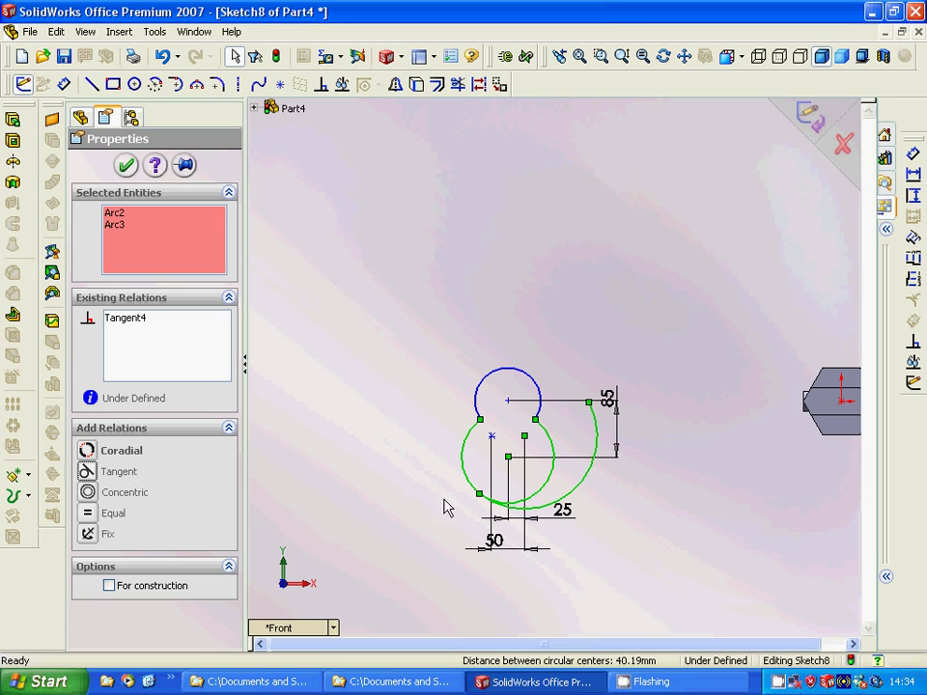
{"action": "left_click", "coordinate": [450, 442]}
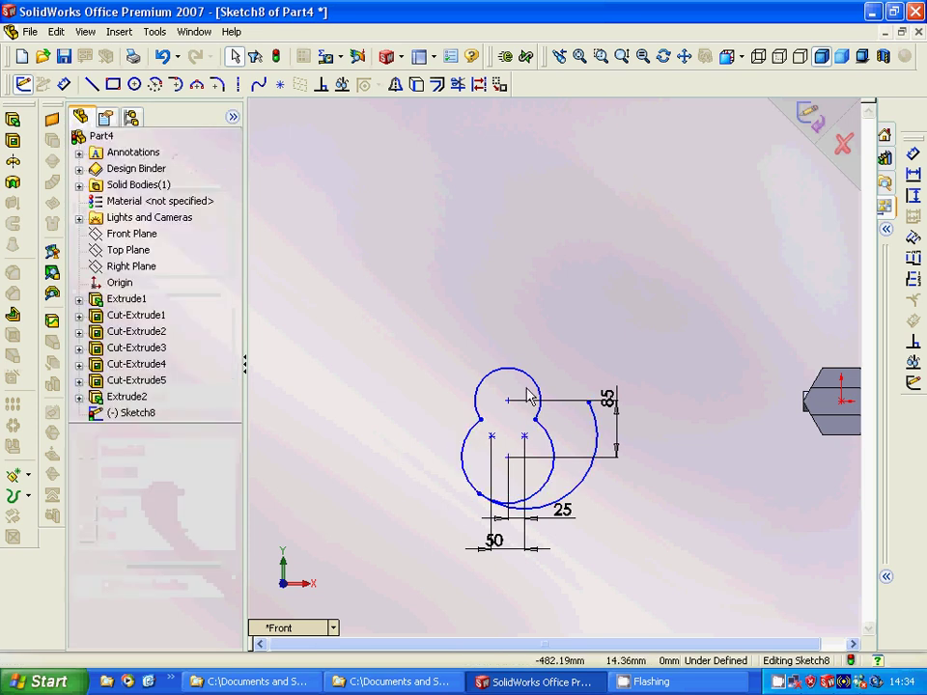
- Try a tangent relation between the right arc and the upper arc of the figure-eight
{"action": "left_click", "coordinate": [594, 448]}
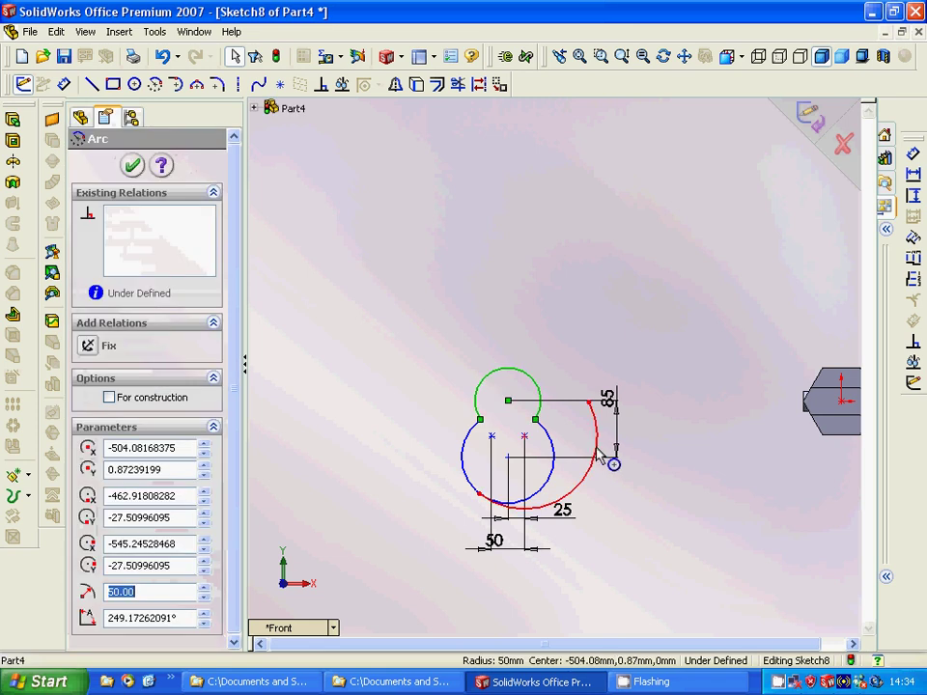
{"action": "left_click", "coordinate": [601, 456]}
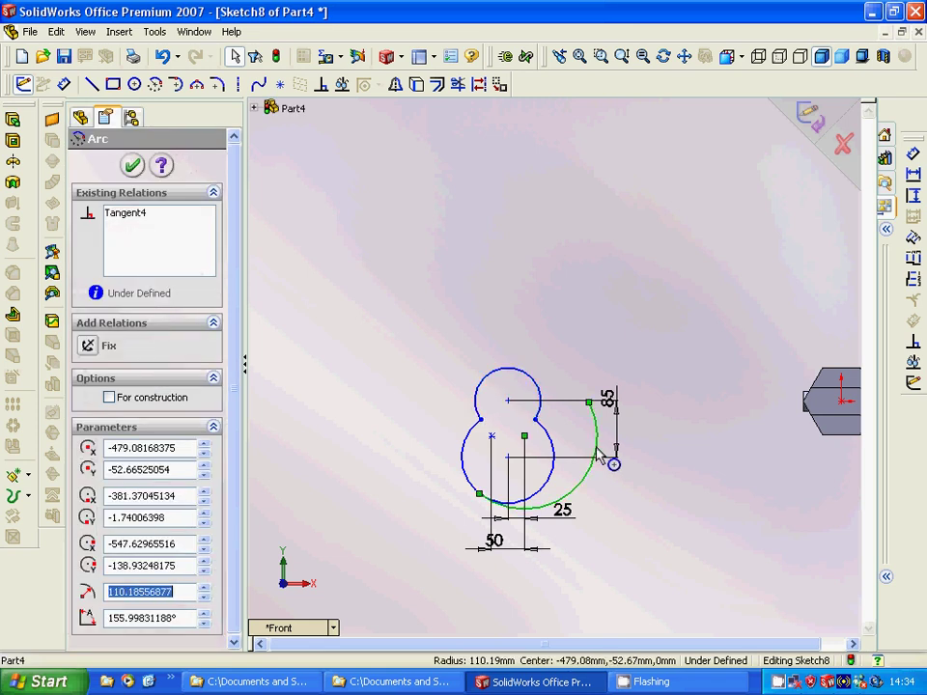
{"action": "left_click", "coordinate": [534, 385], "text": "ctrl"}
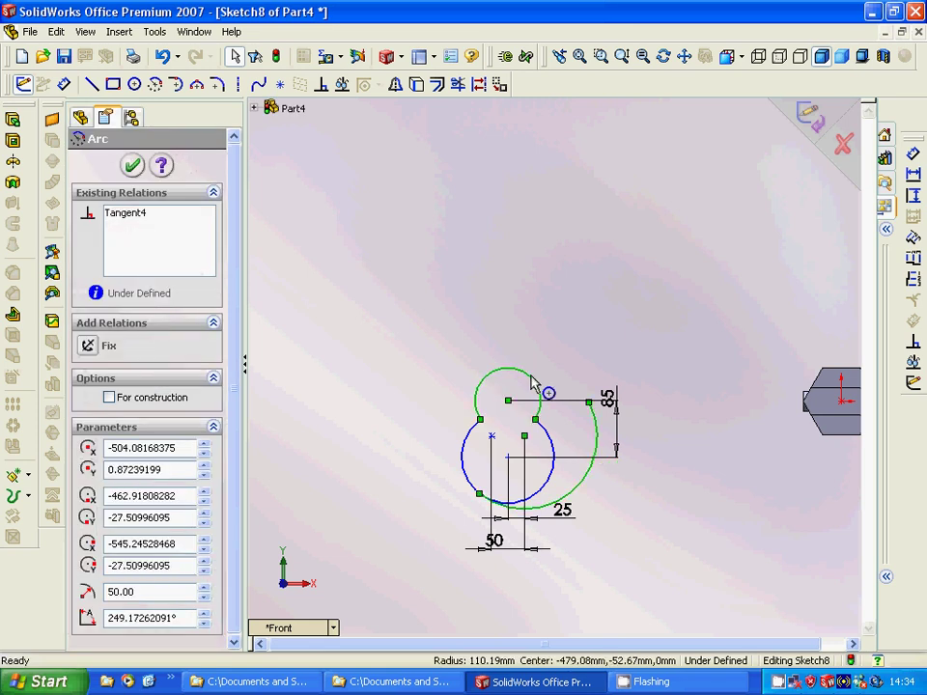
{"action": "left_click", "coordinate": [111, 480]}
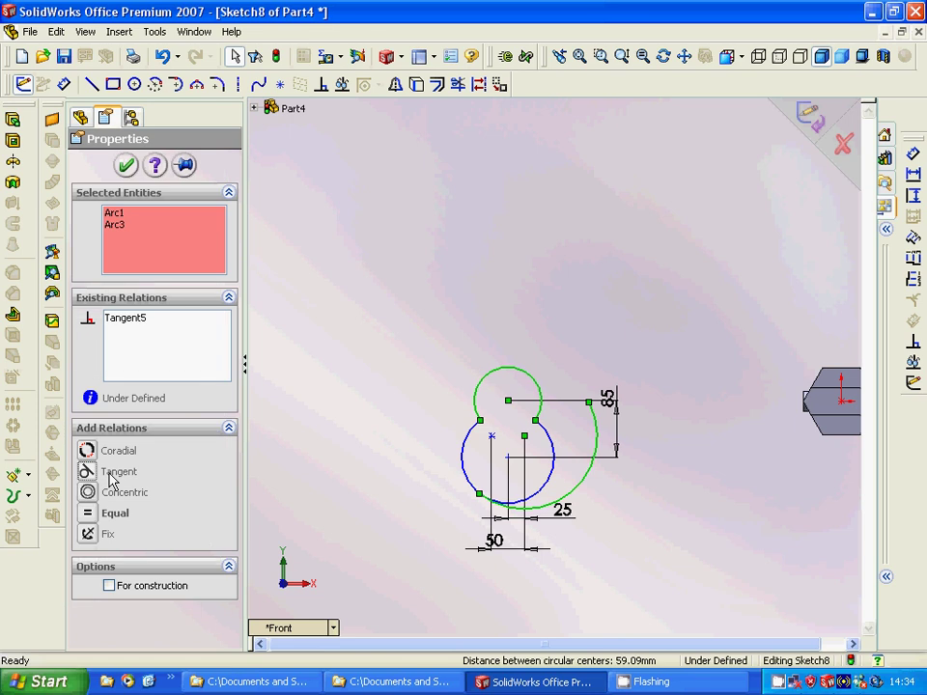
{"action": "left_click", "coordinate": [340, 473]}
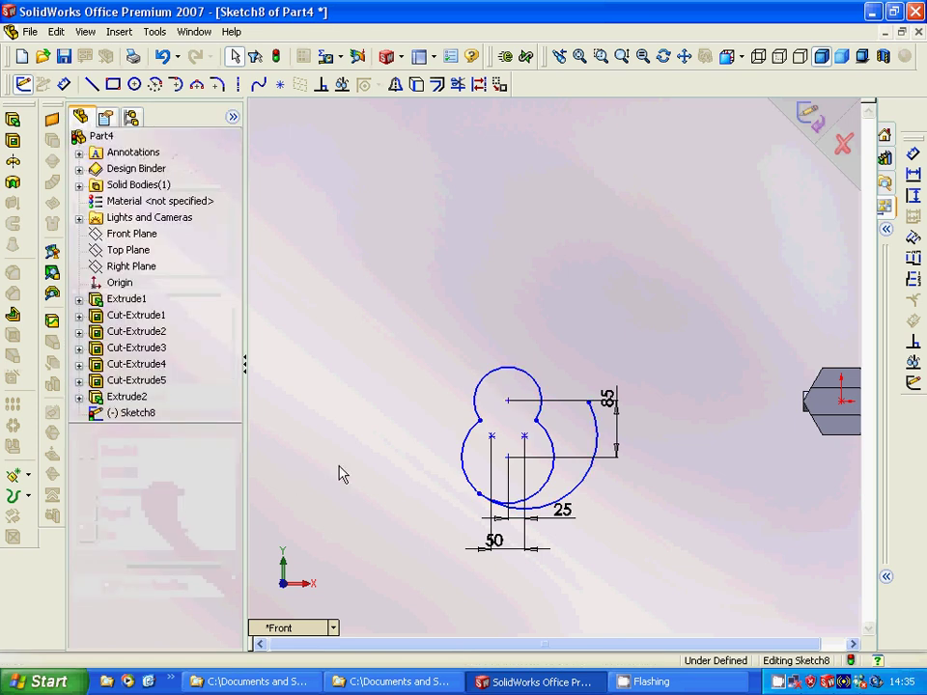
- Undo the tangent relations and restore the right arc as originally drawn
{"action": "left_click", "coordinate": [528, 380]}
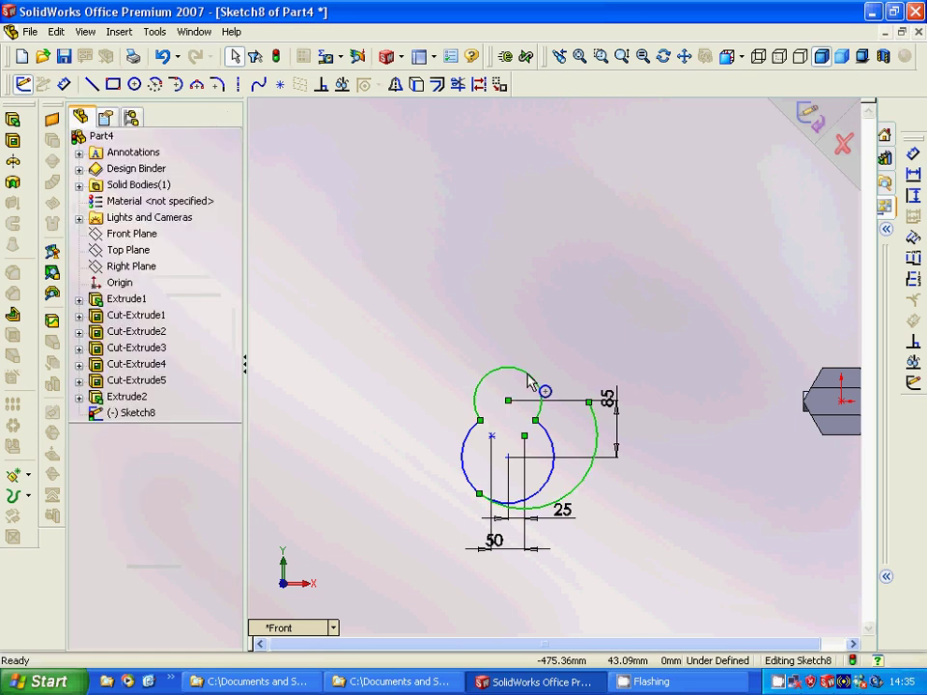
{"action": "key", "text": "Delete"}
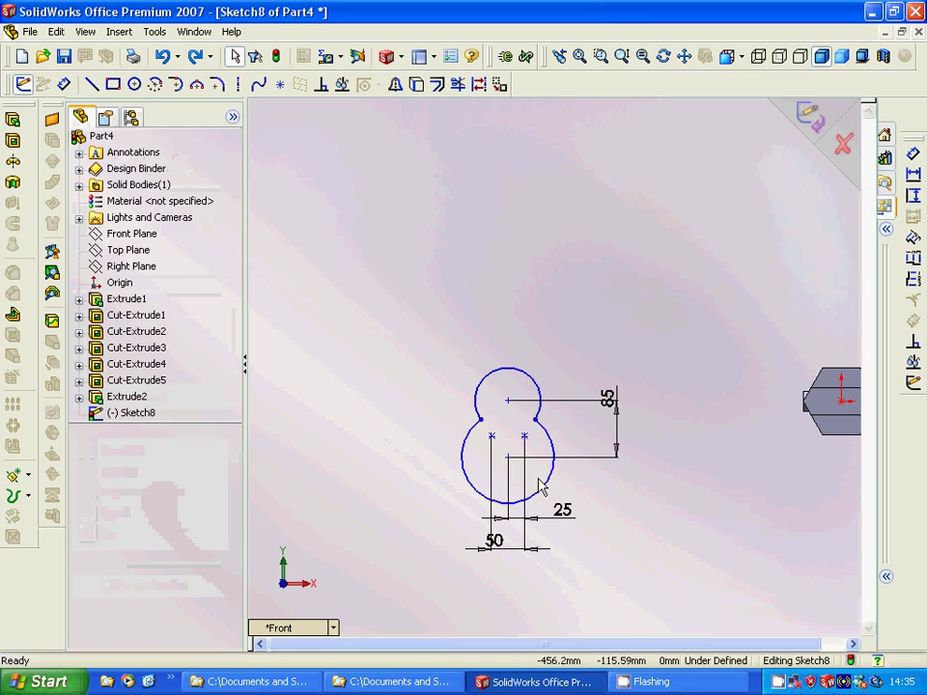
{"action": "left_click", "coordinate": [164, 56]}
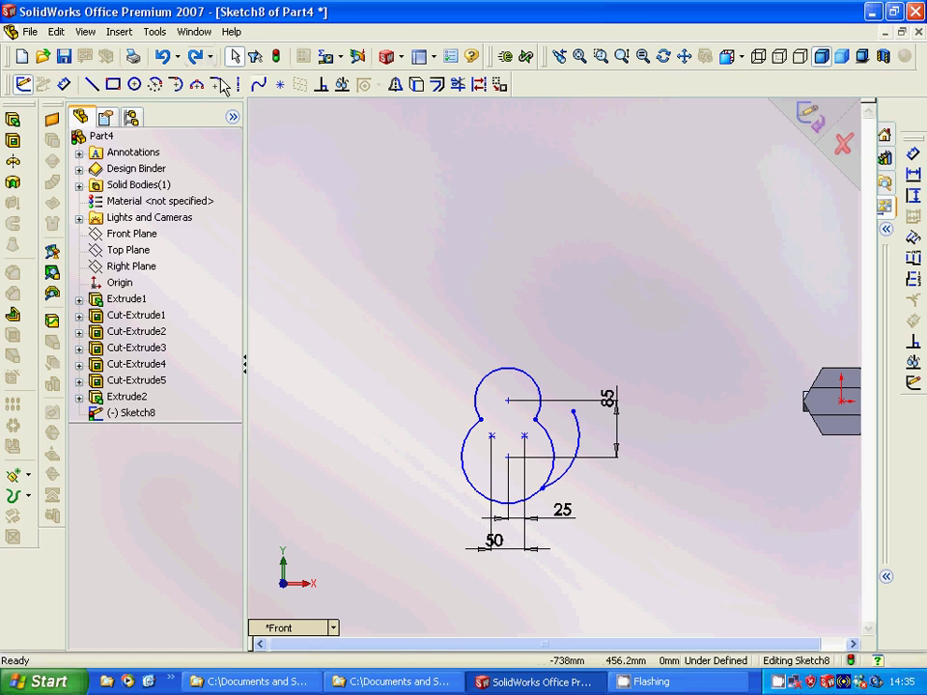
- Extend the right arc up to the upper arc and trim away the figure-eight segments enclosed by it
{"action": "left_click", "coordinate": [154, 31]}
{"action": "mouse_move", "coordinate": [213, 179]}
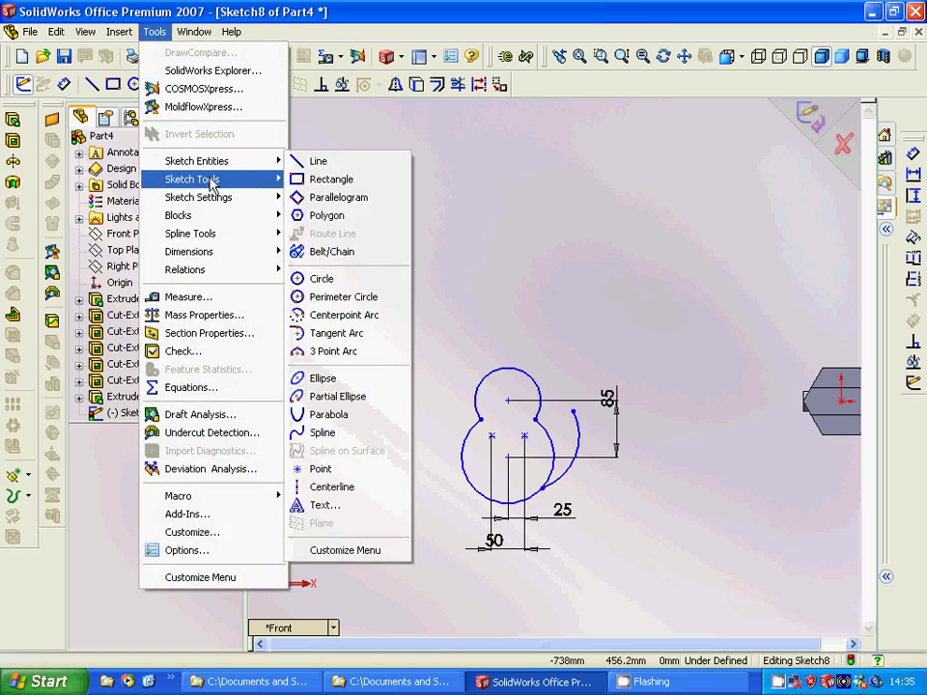
{"action": "left_click", "coordinate": [331, 203]}
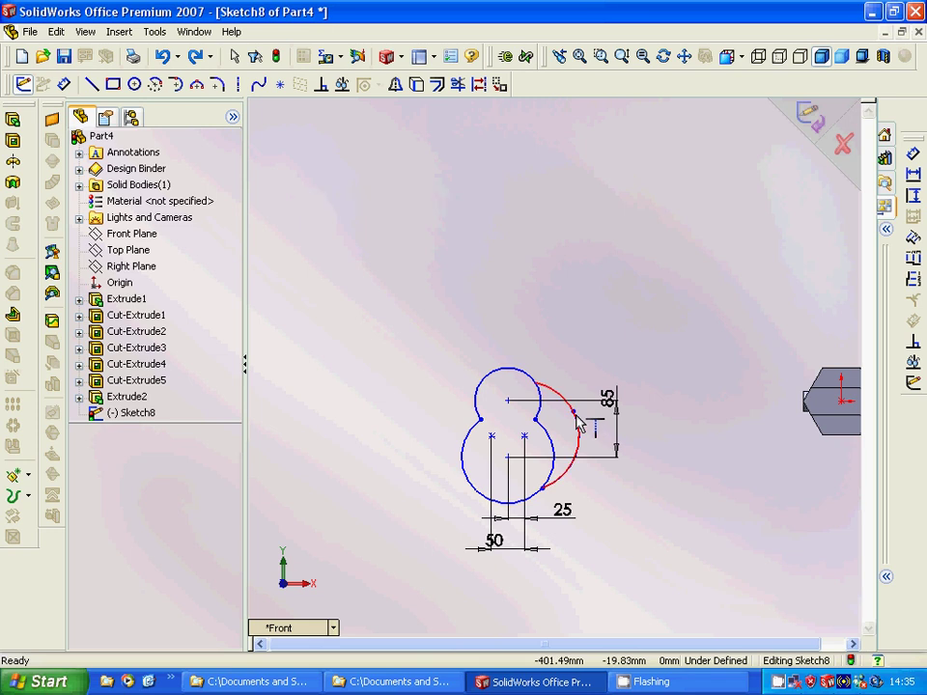
{"action": "left_click", "coordinate": [576, 417]}
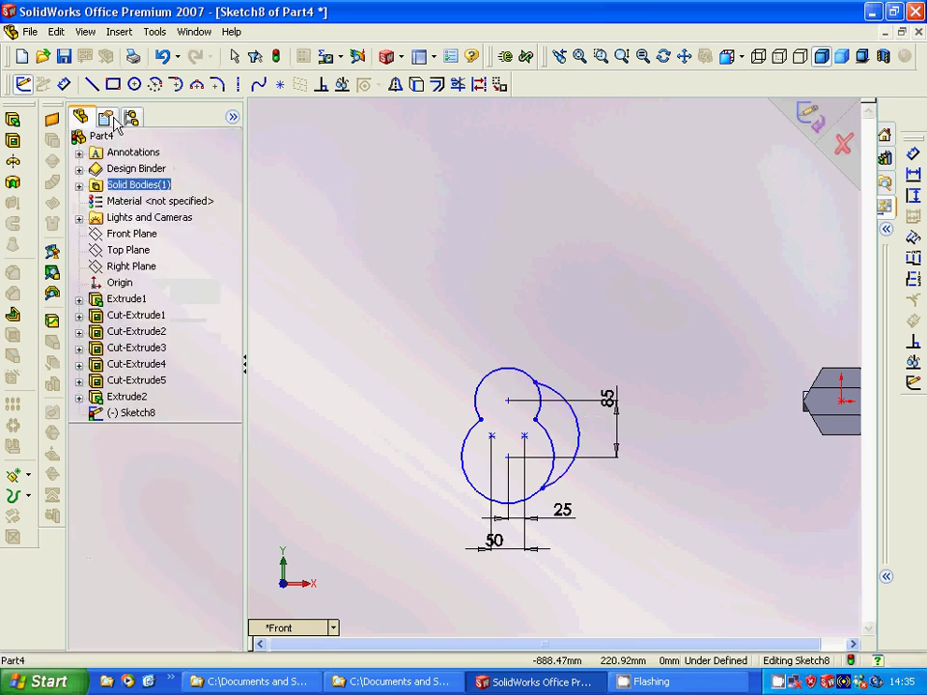
{"action": "left_click", "coordinate": [456, 85]}
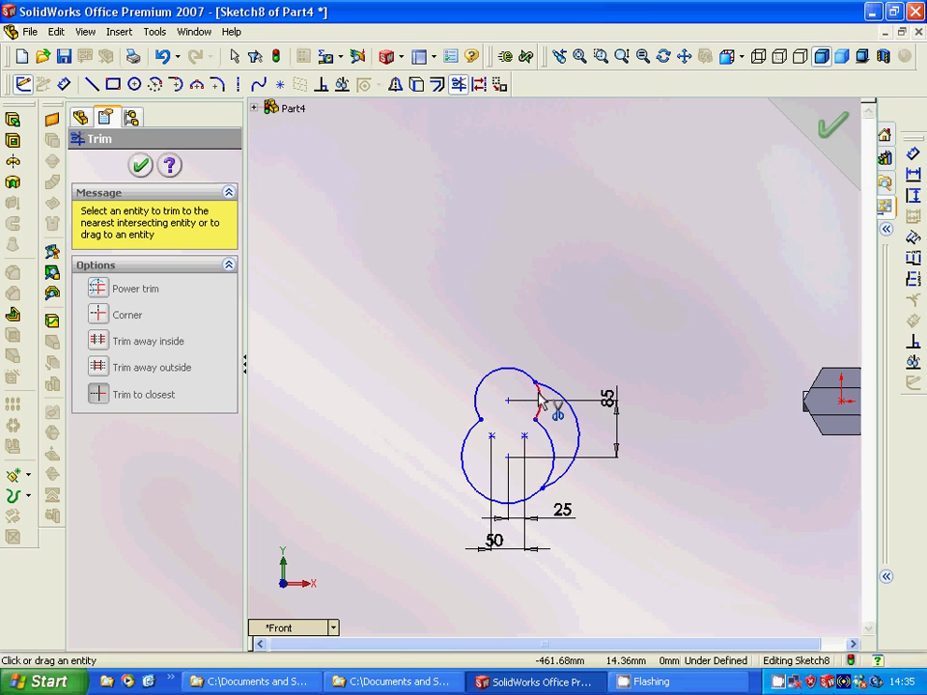
{"action": "left_click", "coordinate": [539, 399]}
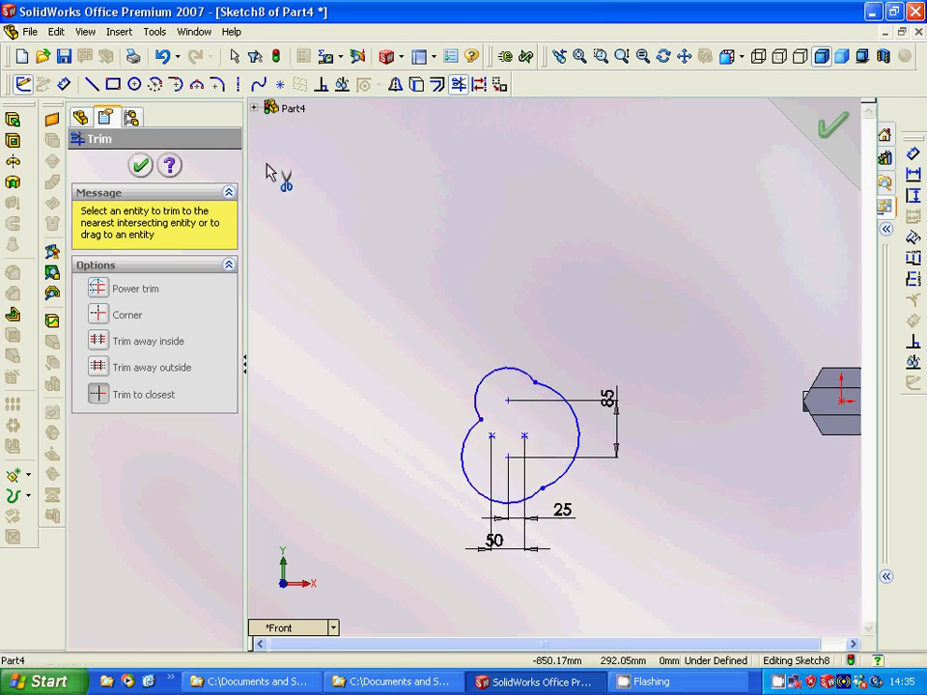
- Fillet the right arc into the lower and upper arcs of the figure-eight with a 10 mm radius
{"action": "left_click", "coordinate": [217, 85]}
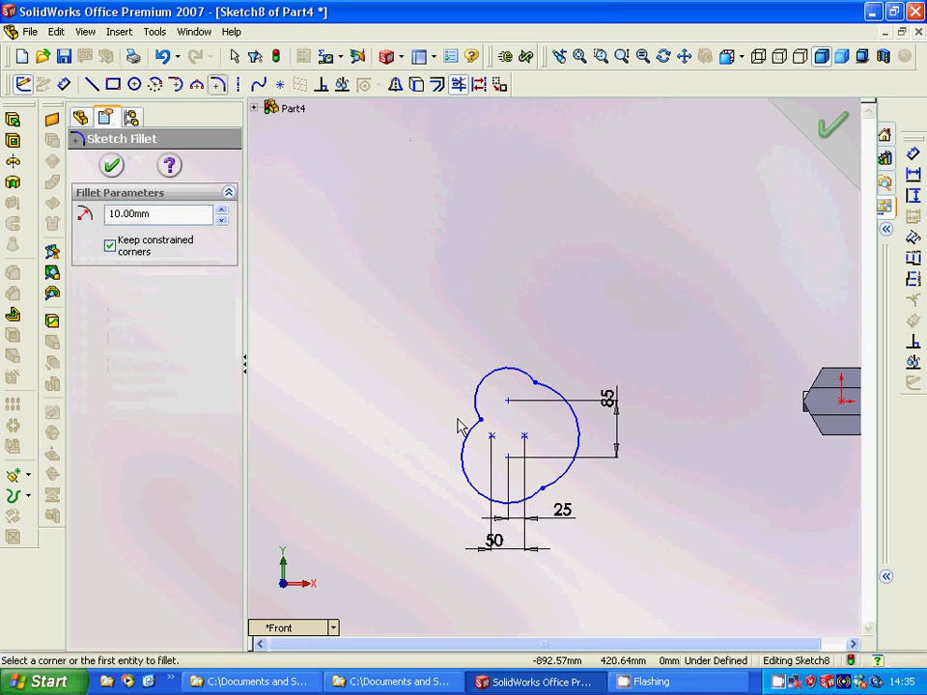
{"action": "left_click", "coordinate": [561, 481]}
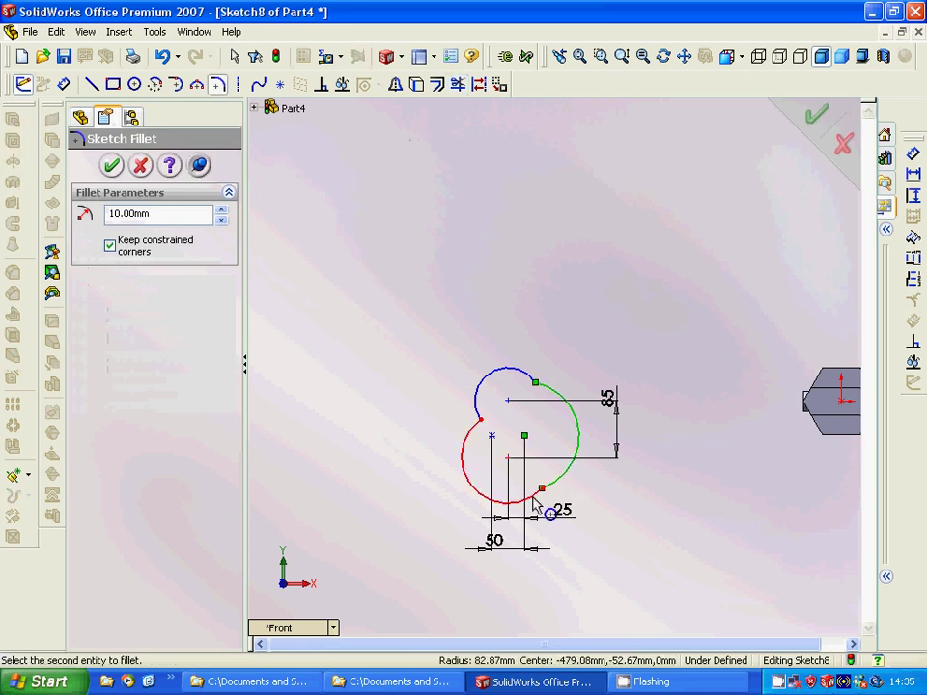
{"action": "left_click", "coordinate": [533, 498]}
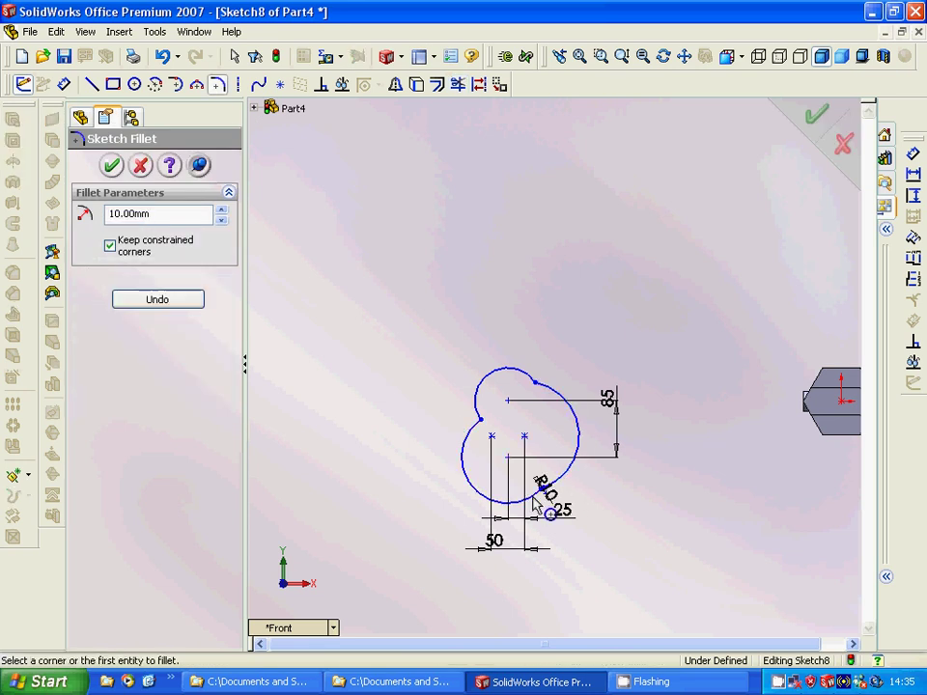
{"action": "left_click", "coordinate": [557, 393]}
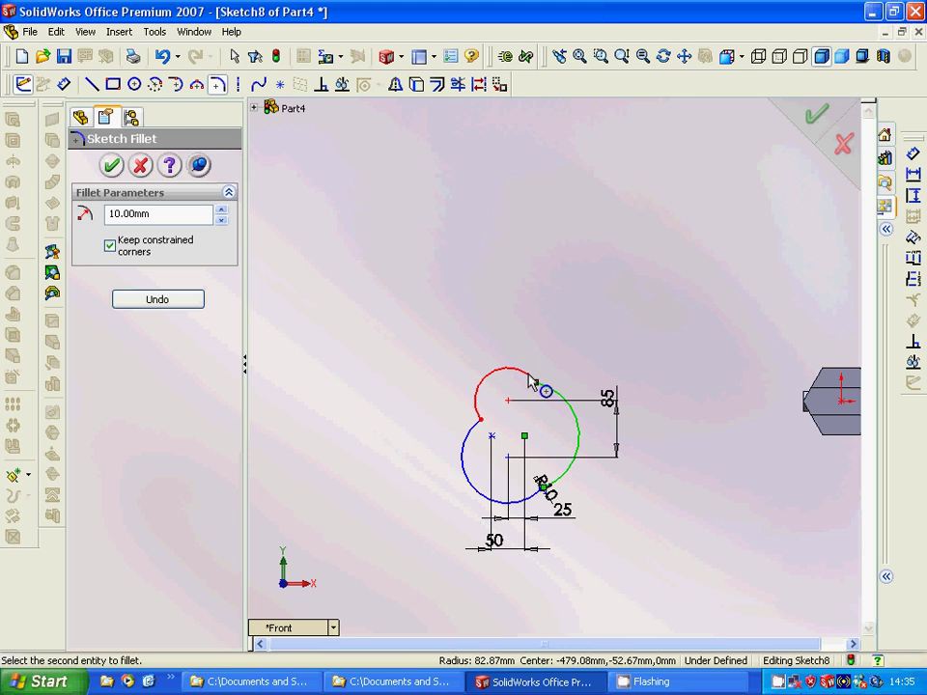
{"action": "left_click", "coordinate": [539, 378]}
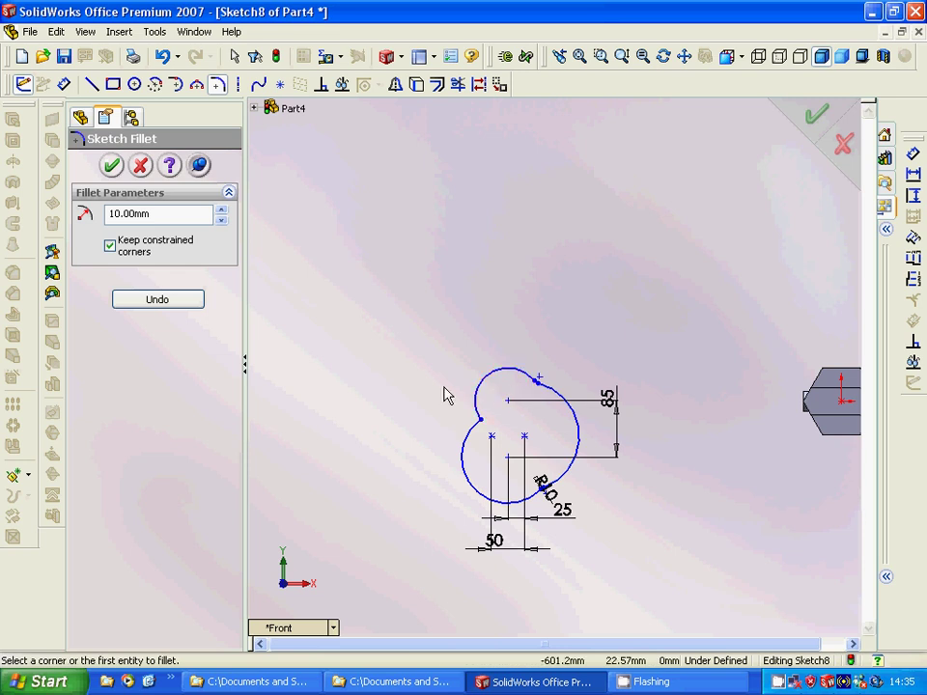
{"action": "key", "text": "Return"}
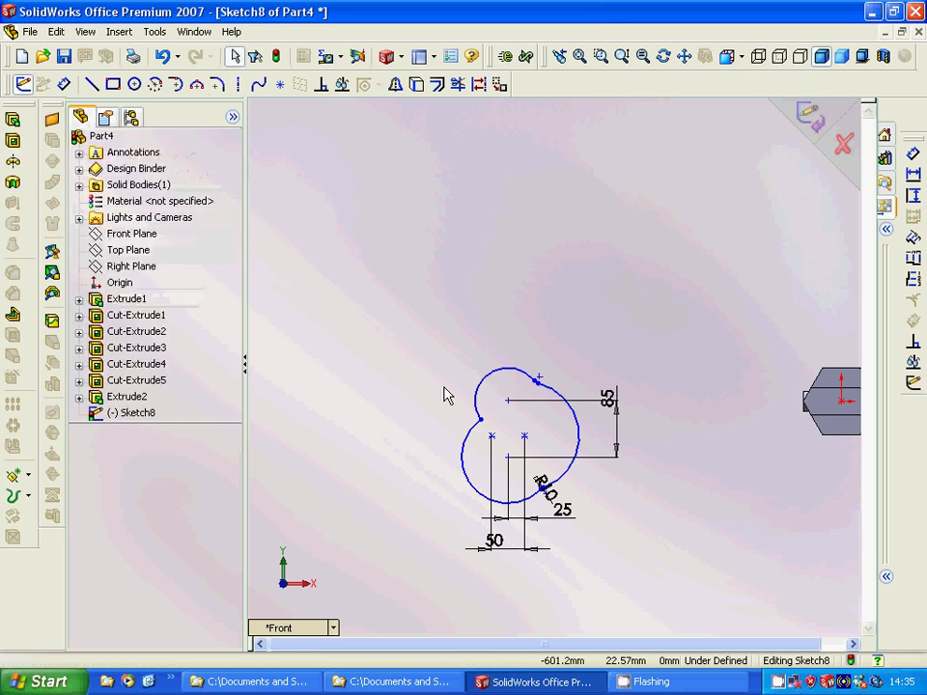
- Draw a vertical centerline from the lower arc's center through the upper arc's center to a point above the profile
{"action": "left_click", "coordinate": [551, 391]}
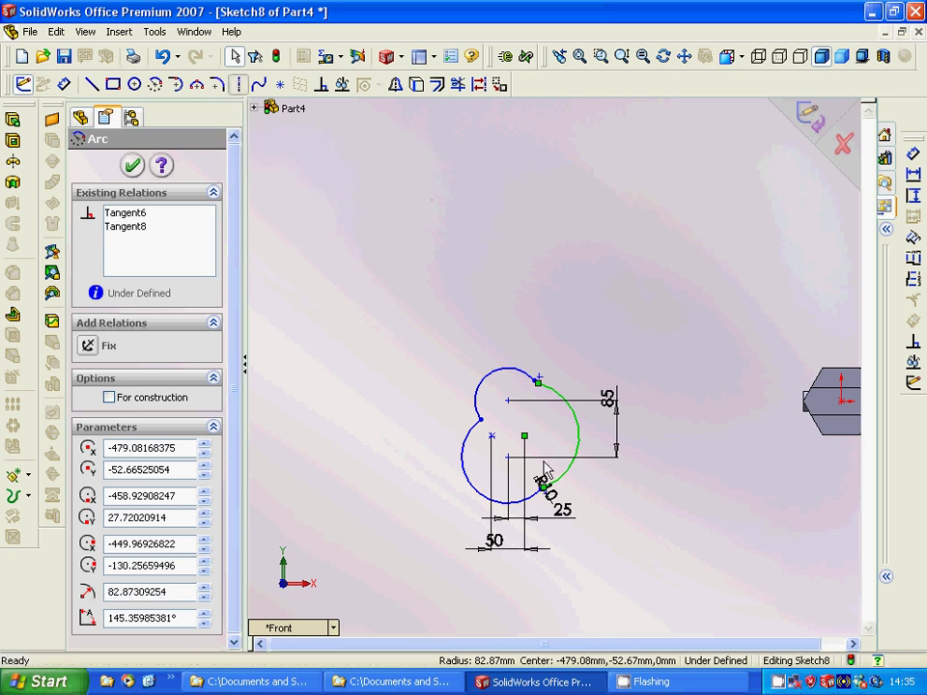
{"action": "left_click", "coordinate": [239, 84]}
{"action": "left_click", "coordinate": [509, 455]}
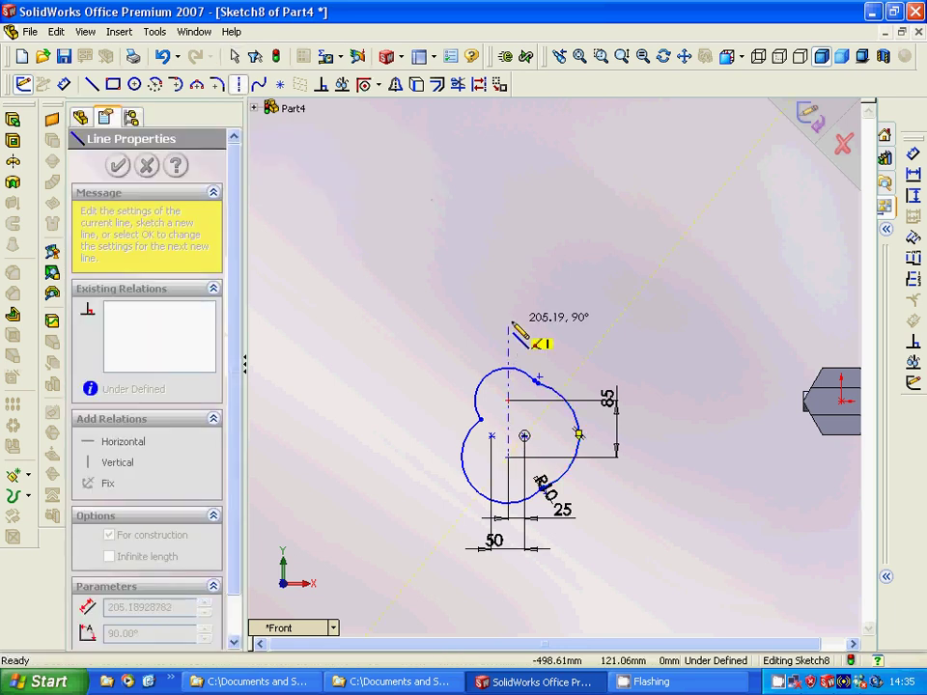
{"action": "left_click", "coordinate": [509, 321]}
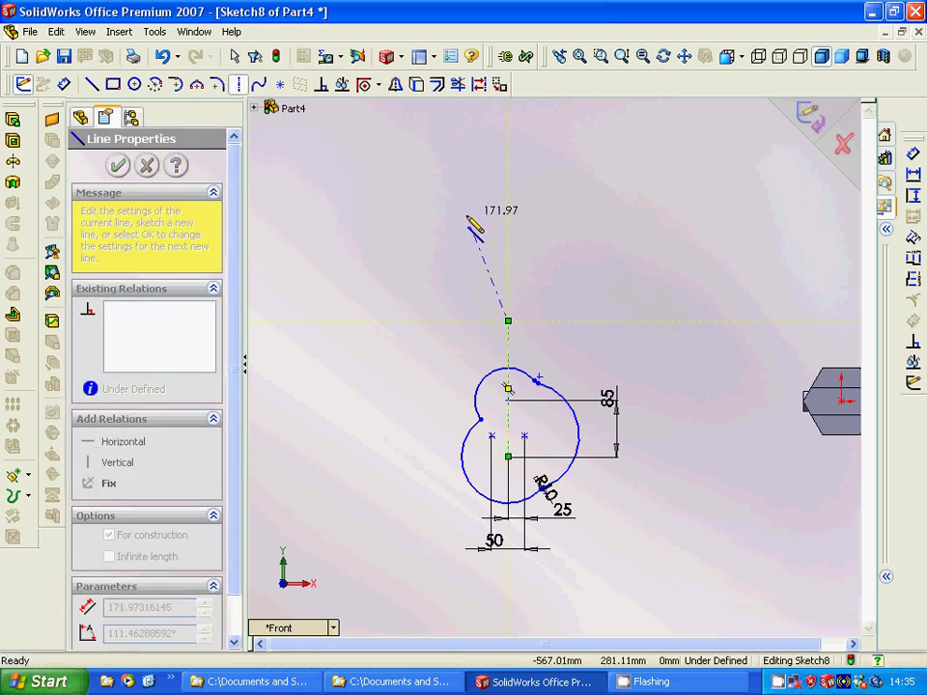
{"action": "key", "text": "Escape"}
{"action": "key", "text": "Escape"}
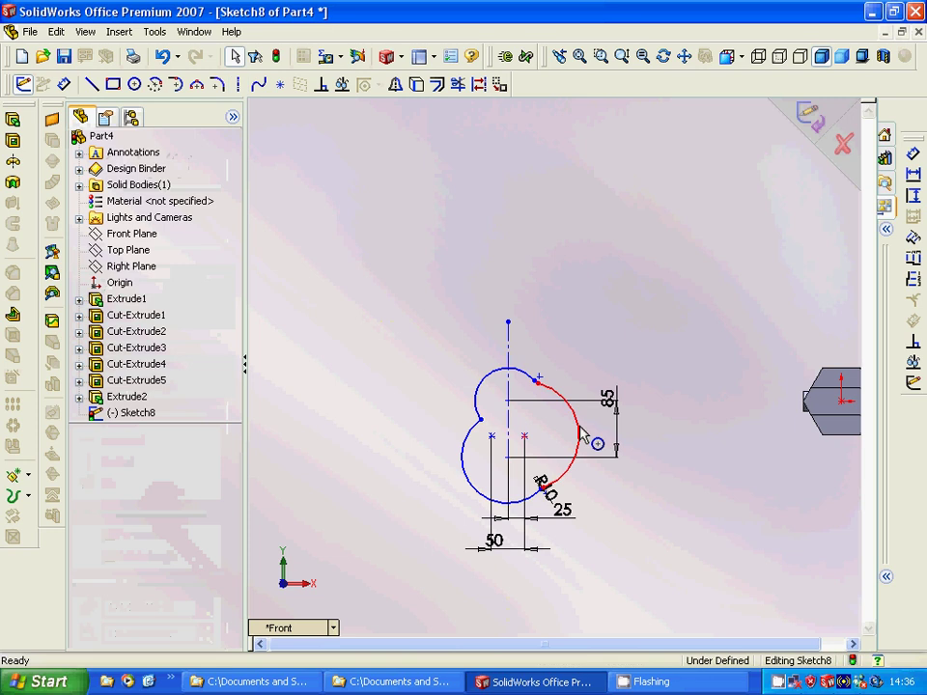
- Mirror the right arc about the vertical centerline, keeping the original
{"action": "left_click", "coordinate": [583, 437]}
{"action": "left_click", "coordinate": [395, 84]}
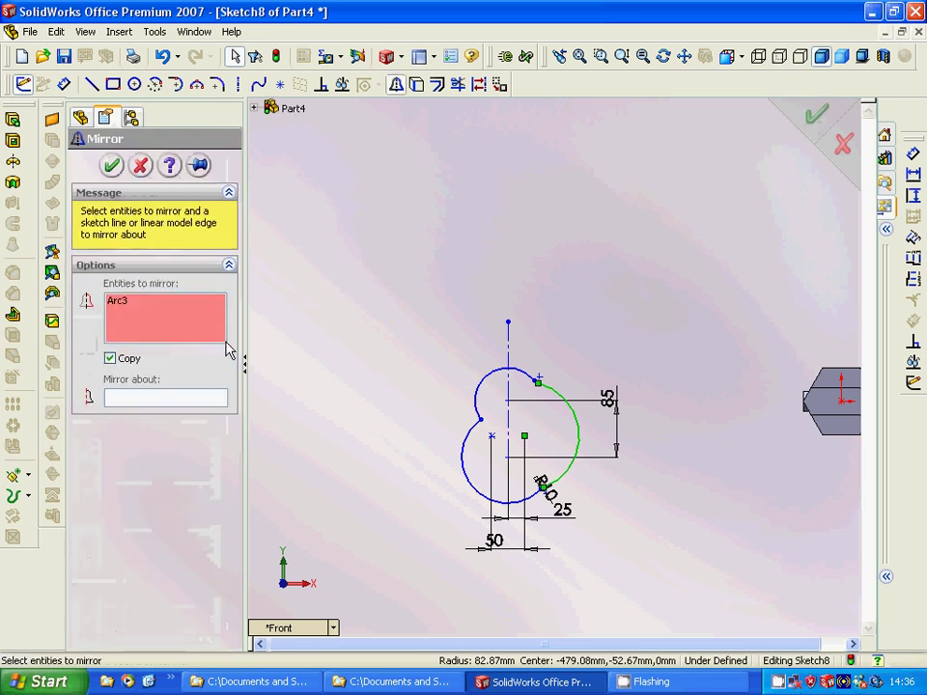
{"action": "left_click", "coordinate": [153, 413]}
{"action": "left_click", "coordinate": [508, 394]}
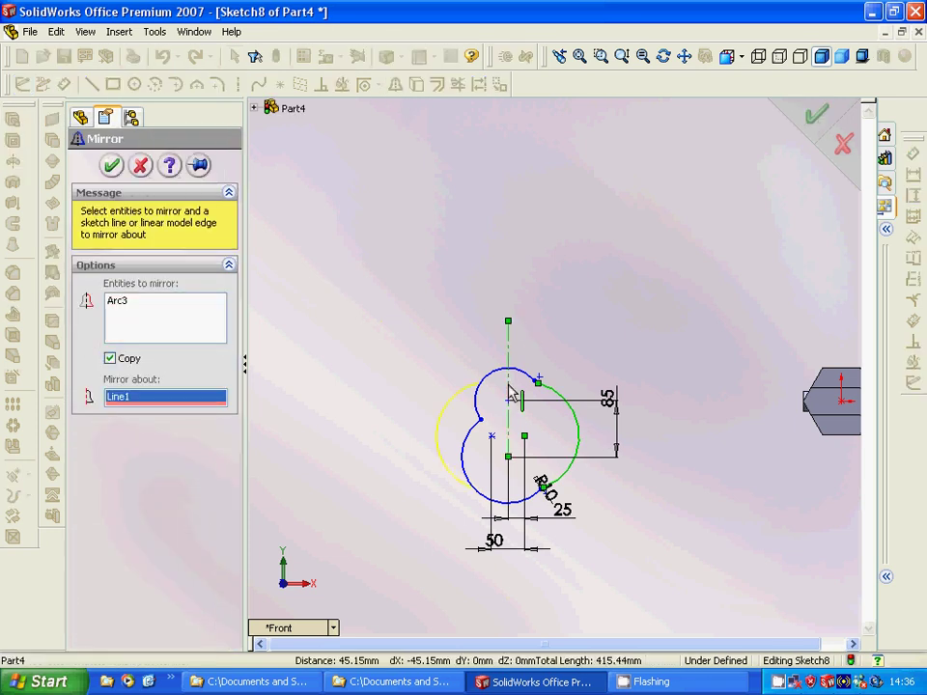
{"action": "left_click", "coordinate": [111, 166]}
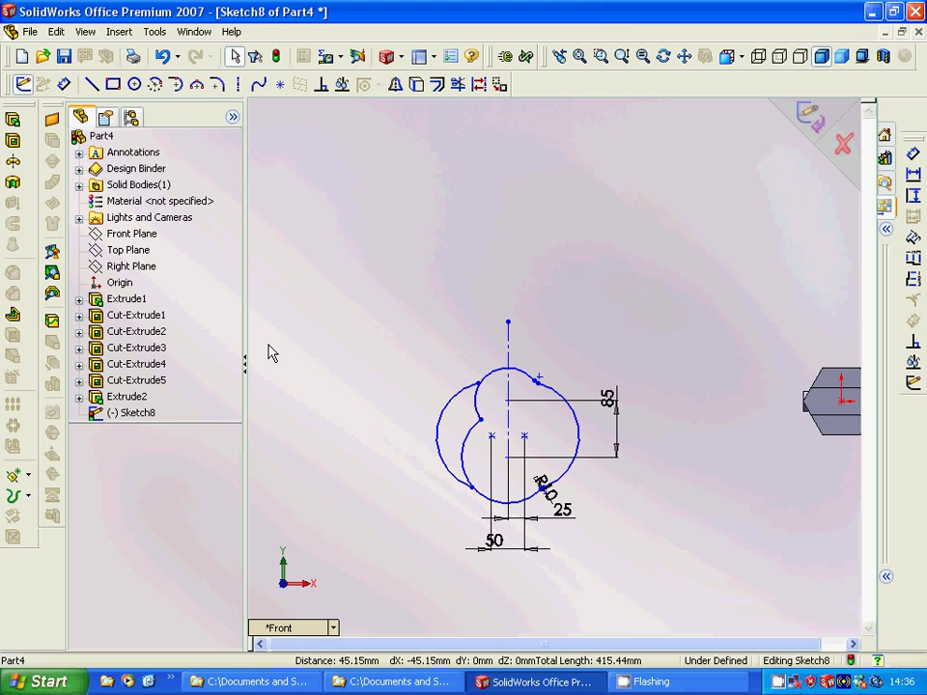
{"action": "left_click", "coordinate": [23, 84]}
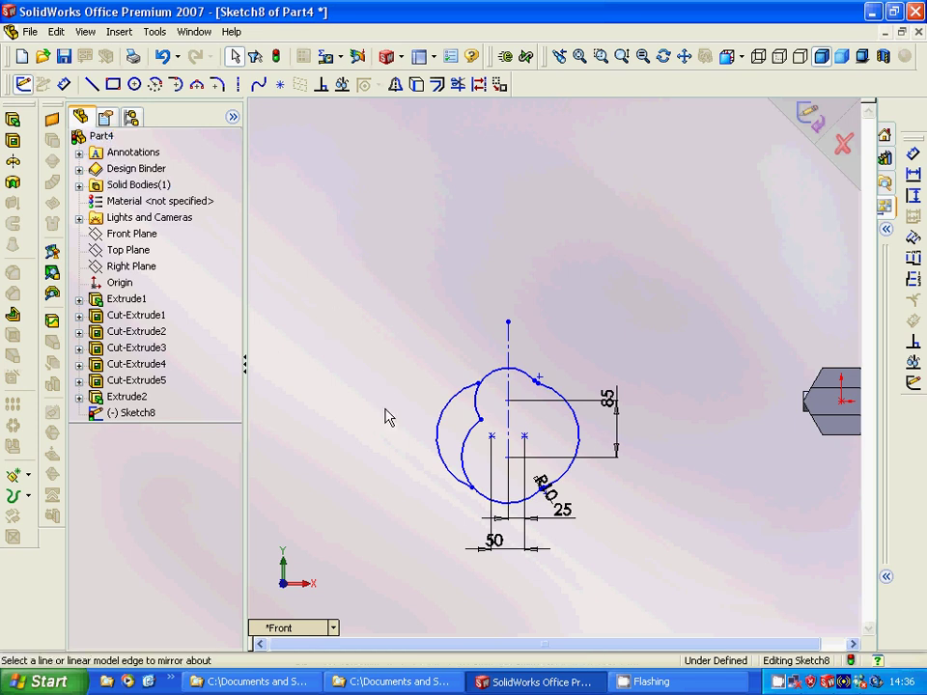
{"action": "left_click", "coordinate": [572, 407]}
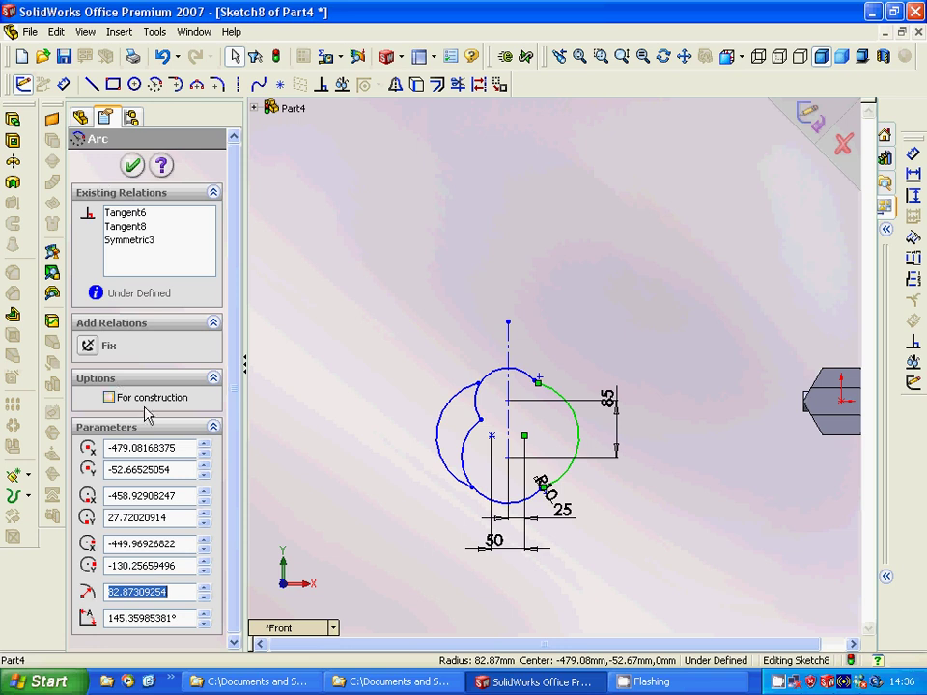
{"action": "left_click", "coordinate": [400, 339]}
{"action": "right_click", "coordinate": [581, 431]}
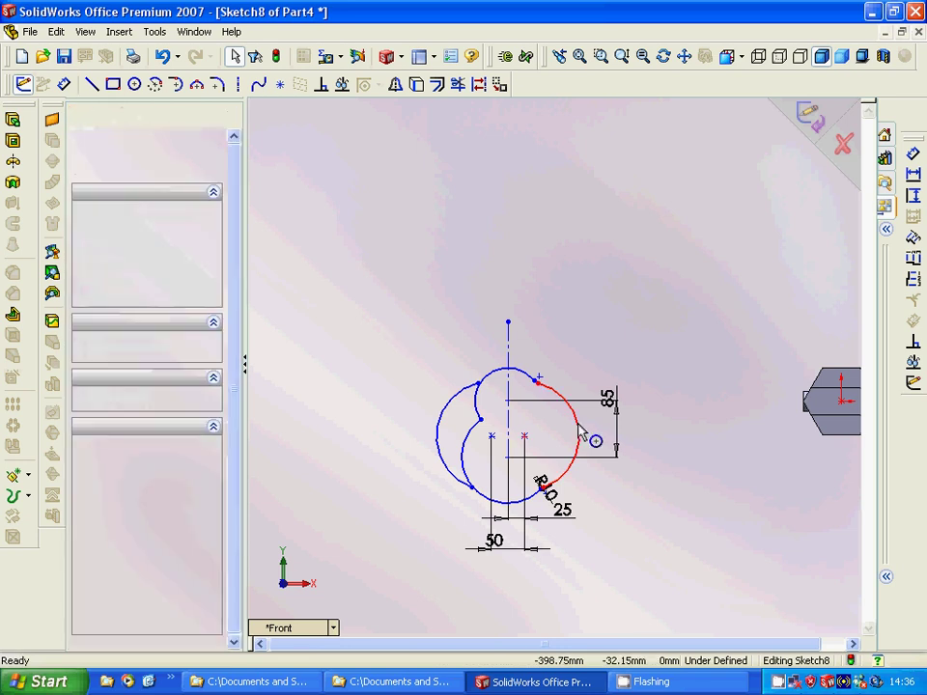
{"action": "left_click", "coordinate": [391, 377]}
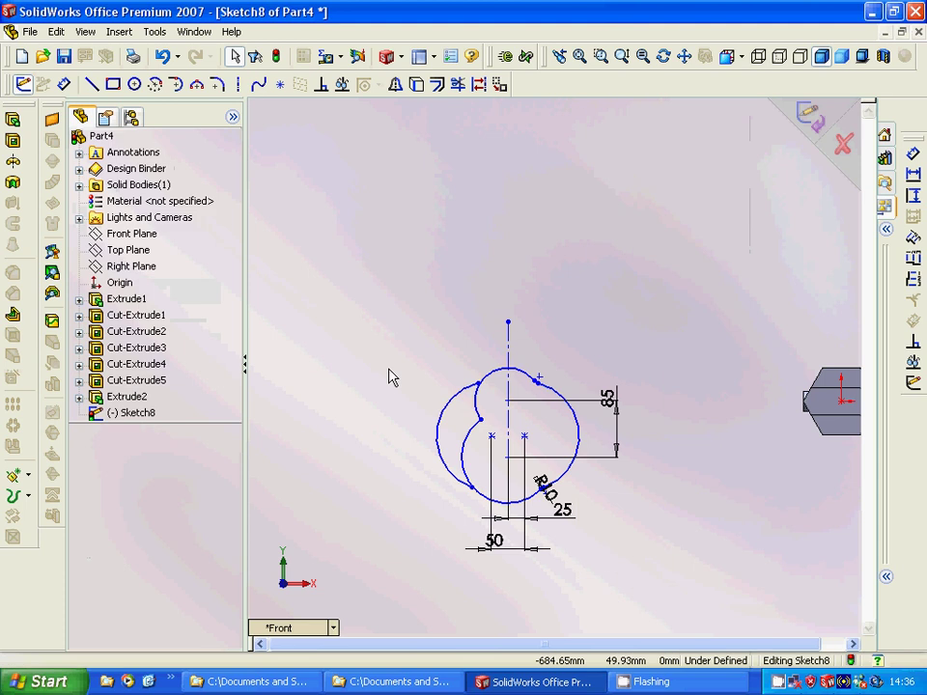
- Undo the mirror, centerline, fillets and right arc, back to the plain figure-eight outline
{"action": "key", "text": "ctrl+z"}
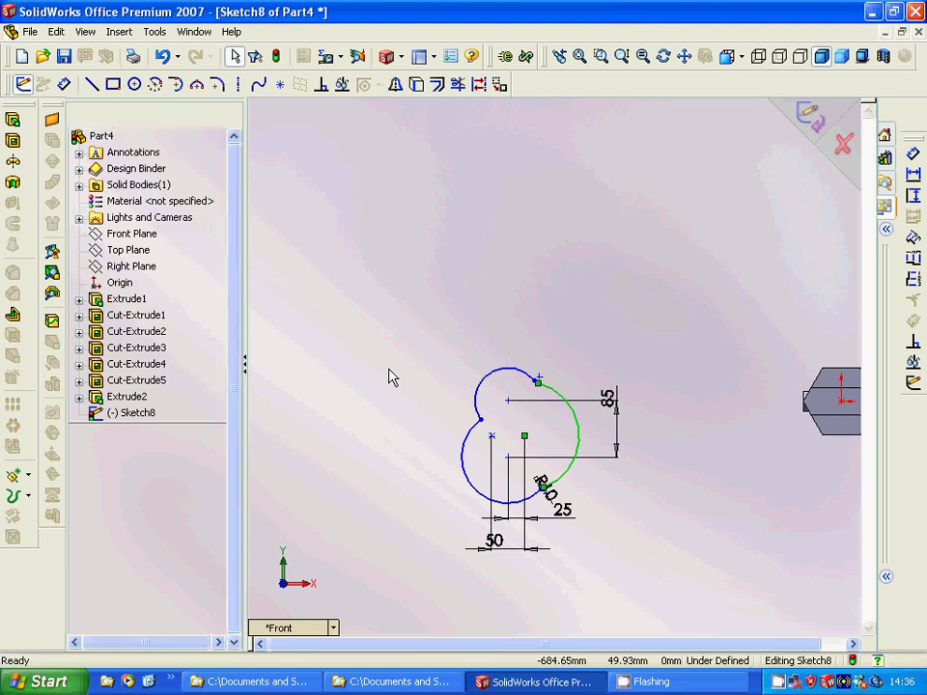
{"action": "key", "text": "ctrl+z"}
{"action": "key", "text": "ctrl+z"}
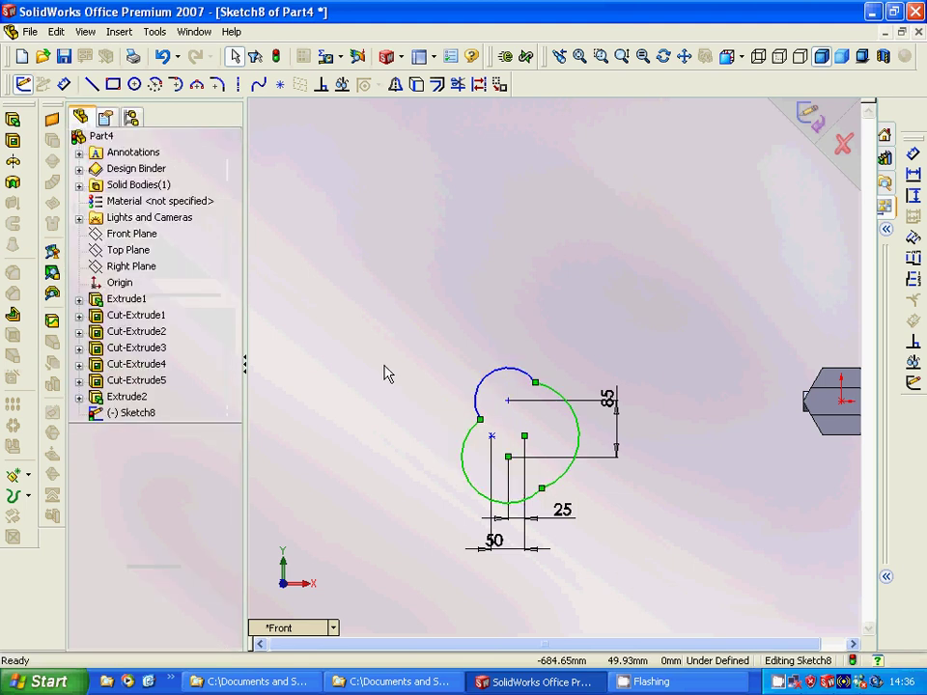
{"action": "key", "text": "ctrl+z"}
{"action": "key", "text": "ctrl+z"}
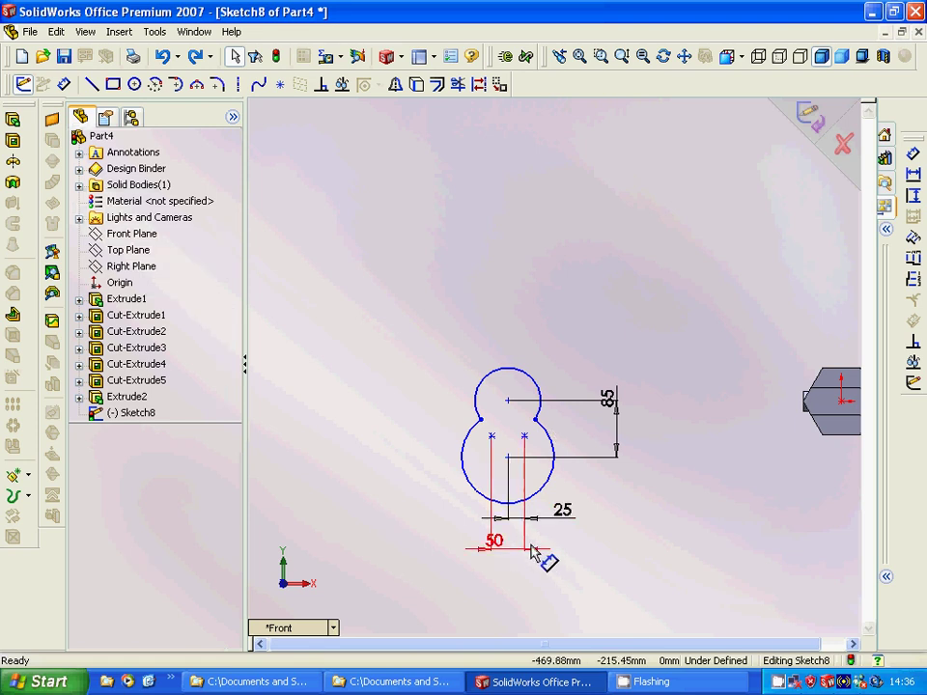
- Delete the two sketch points inside the figure-eight that carry the 25 and 50 dimensions
{"action": "left_click", "coordinate": [524, 436]}
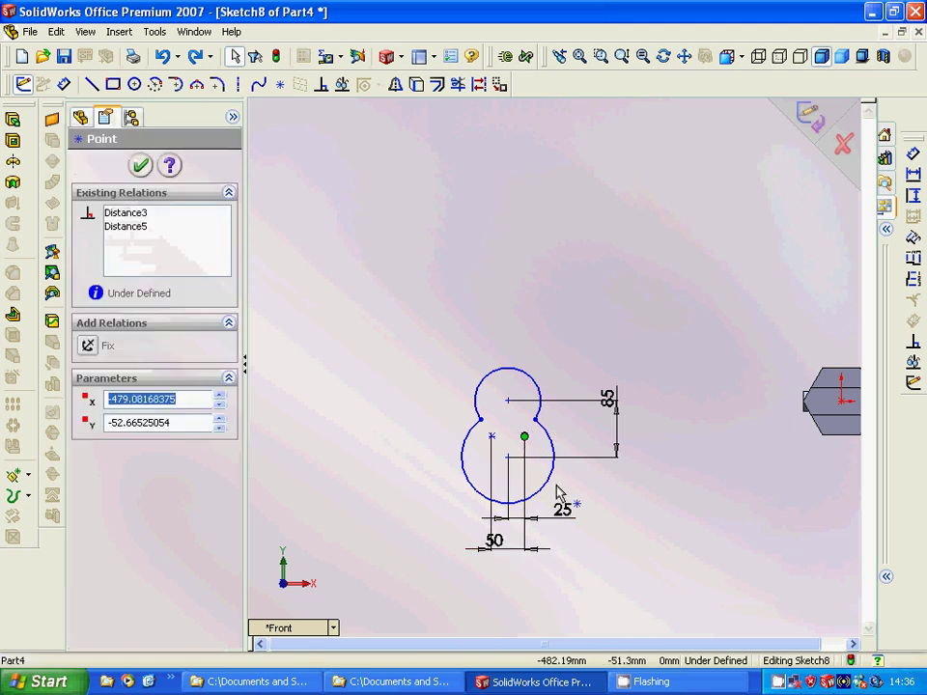
{"action": "right_click", "coordinate": [524, 437]}
{"action": "left_click", "coordinate": [546, 474]}
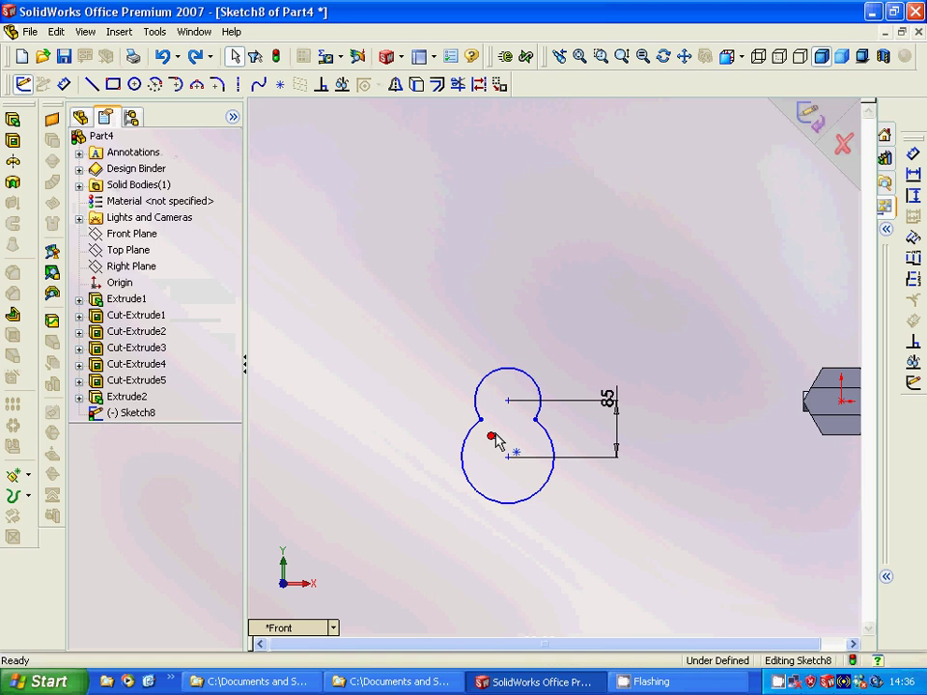
{"action": "right_click", "coordinate": [492, 436]}
{"action": "left_click", "coordinate": [549, 482]}
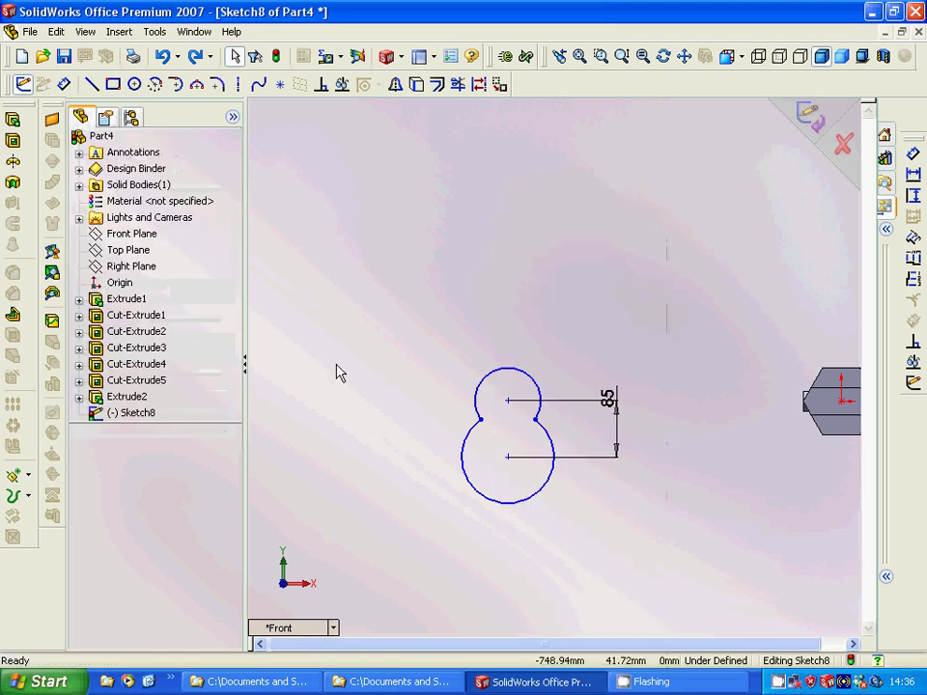
- Fillet the right junction of the upper and lower arcs at 10 mm, and set the fillet tool's radius to 30 mm
{"action": "left_click", "coordinate": [216, 84]}
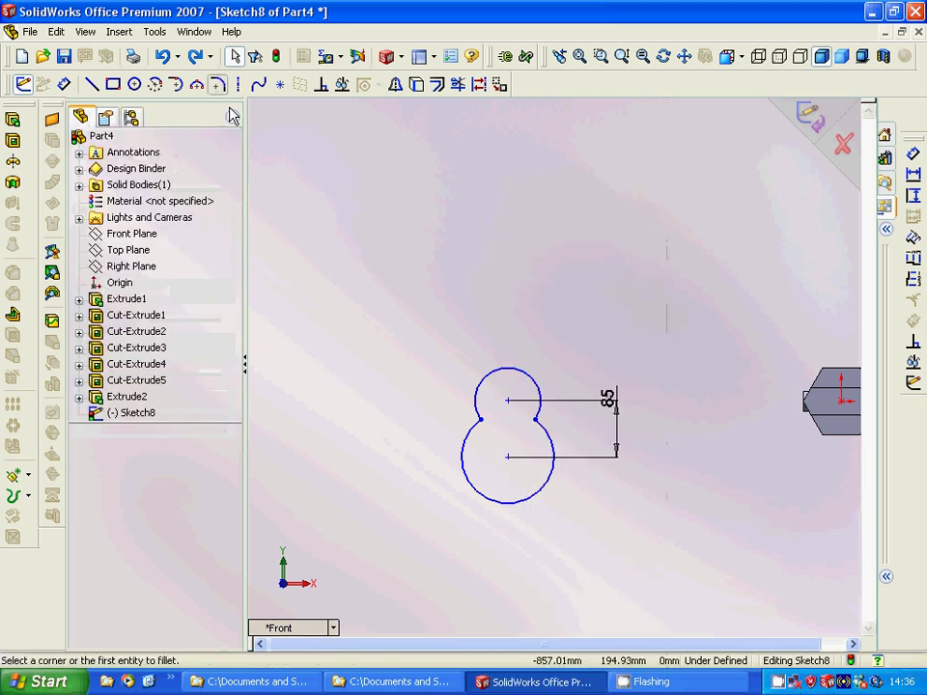
{"action": "left_click", "coordinate": [537, 391]}
{"action": "left_click", "coordinate": [552, 452]}
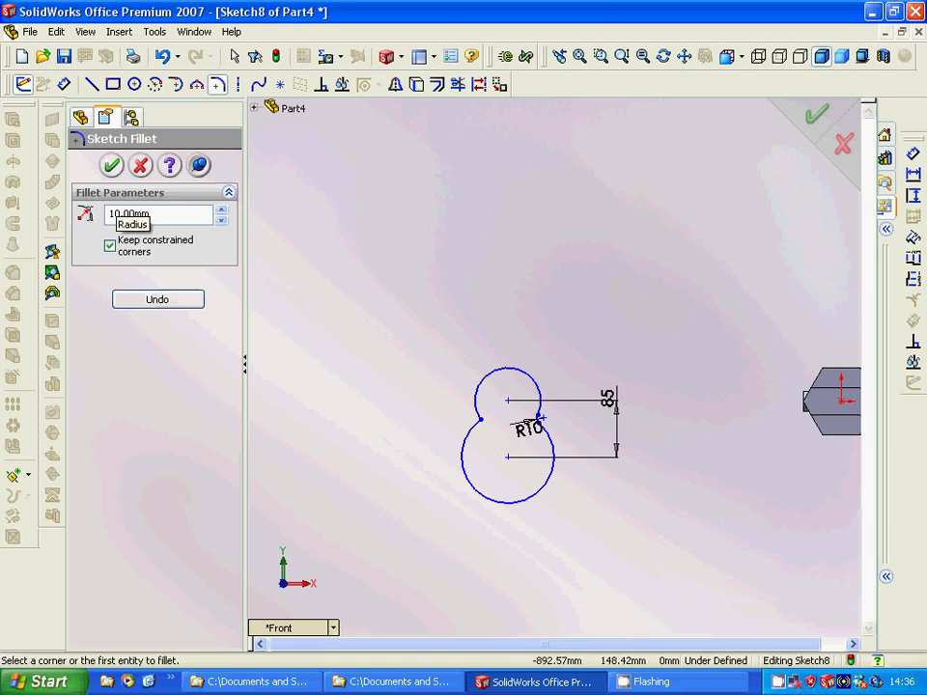
{"action": "double_click", "coordinate": [109, 214]}
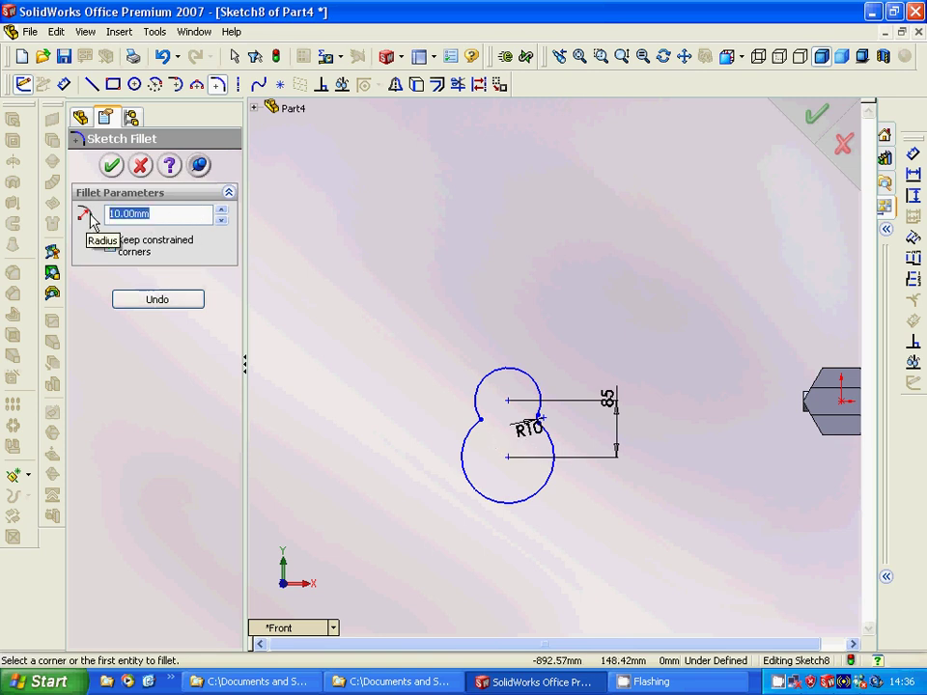
{"action": "type", "text": "3"}
{"action": "left_click", "coordinate": [534, 426]}
{"action": "left_click", "coordinate": [463, 368]}
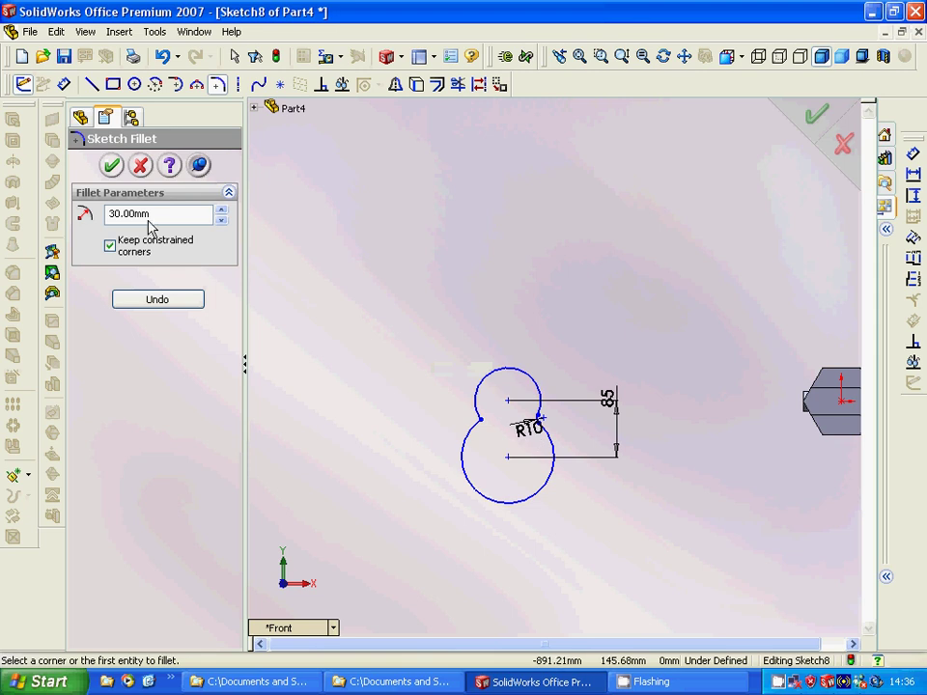
{"action": "left_click", "coordinate": [140, 167]}
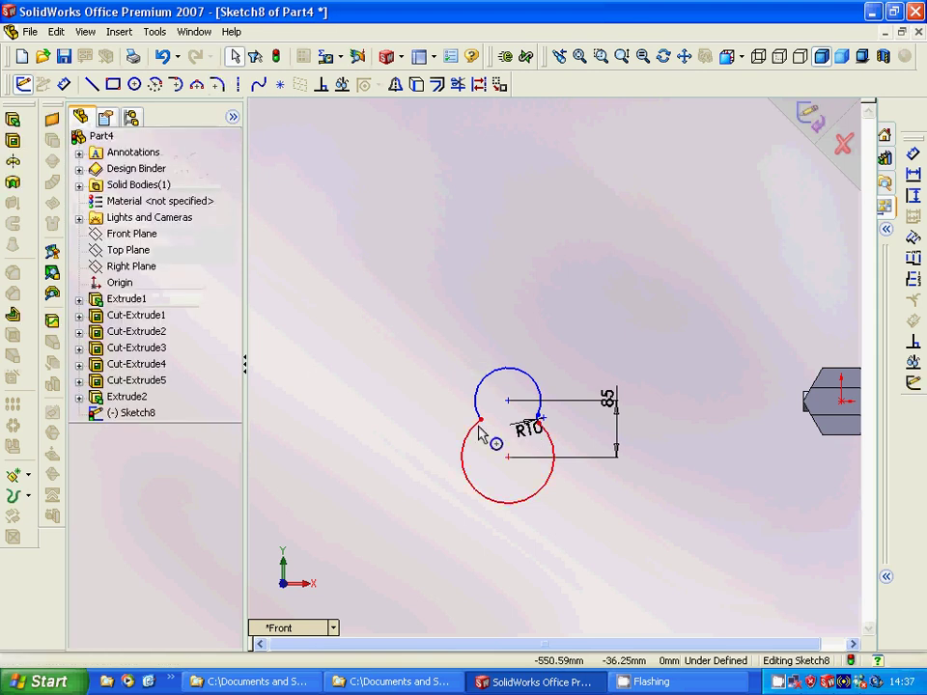
- Set the radius dimension of the right junction's fillet to 30 mm
{"action": "left_click", "coordinate": [530, 428]}
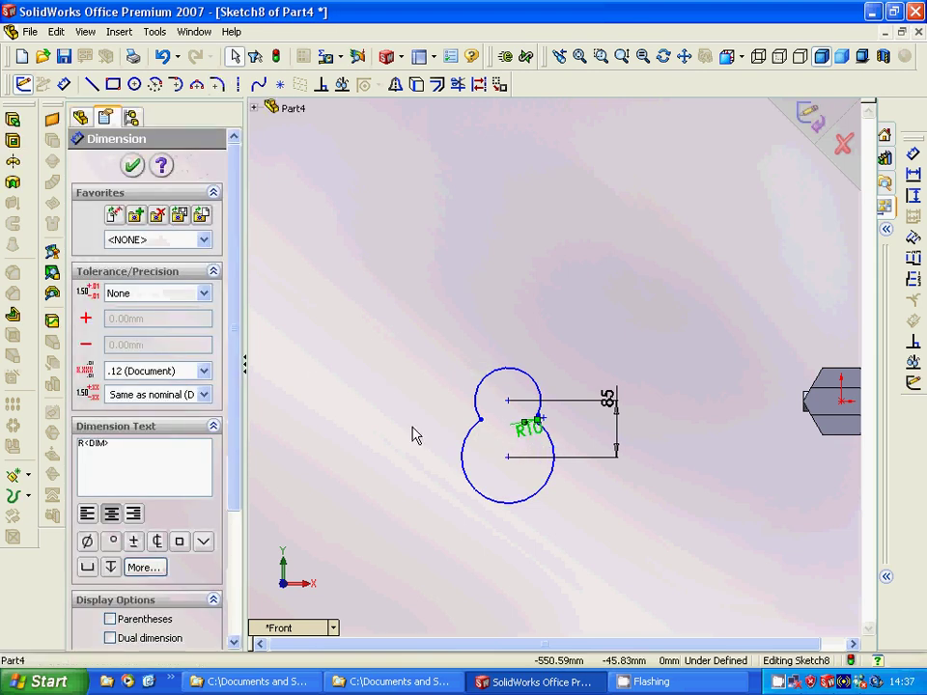
{"action": "double_click", "coordinate": [532, 432]}
{"action": "type", "text": "30"}
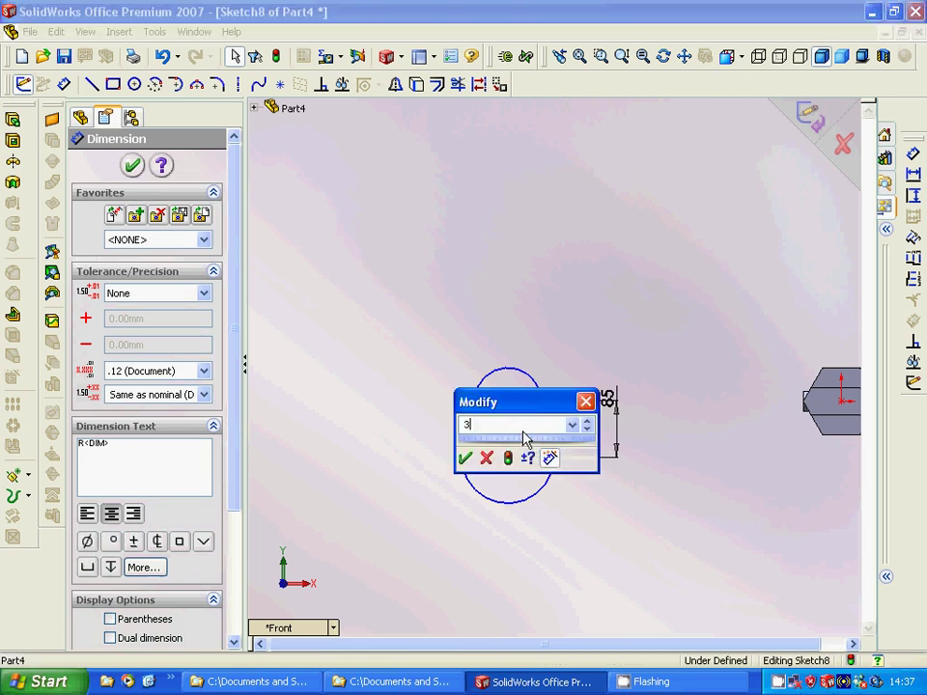
{"action": "left_click", "coordinate": [465, 458]}
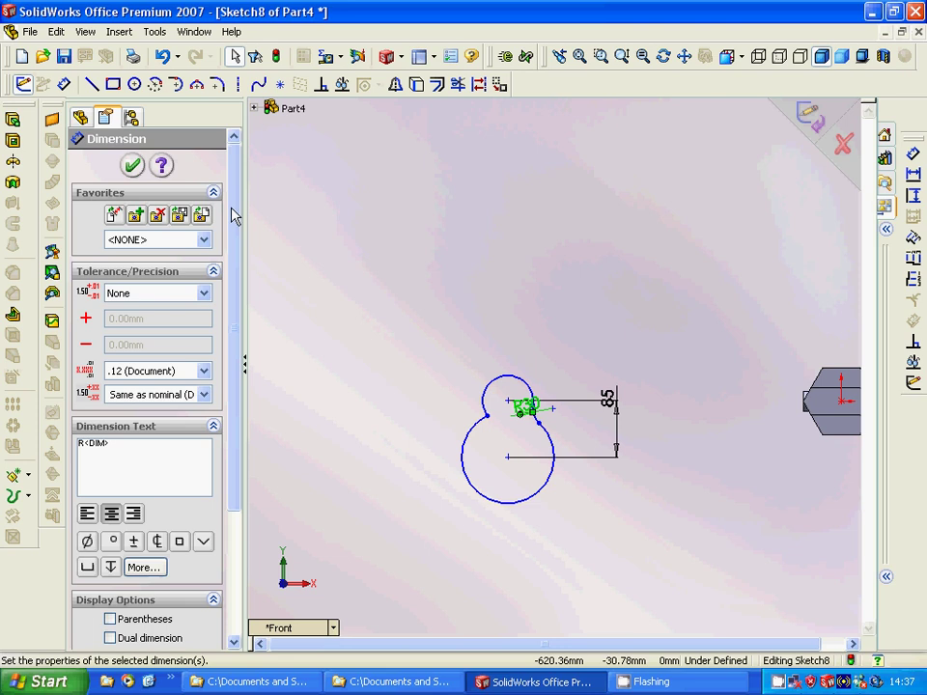
{"action": "left_click", "coordinate": [132, 165]}
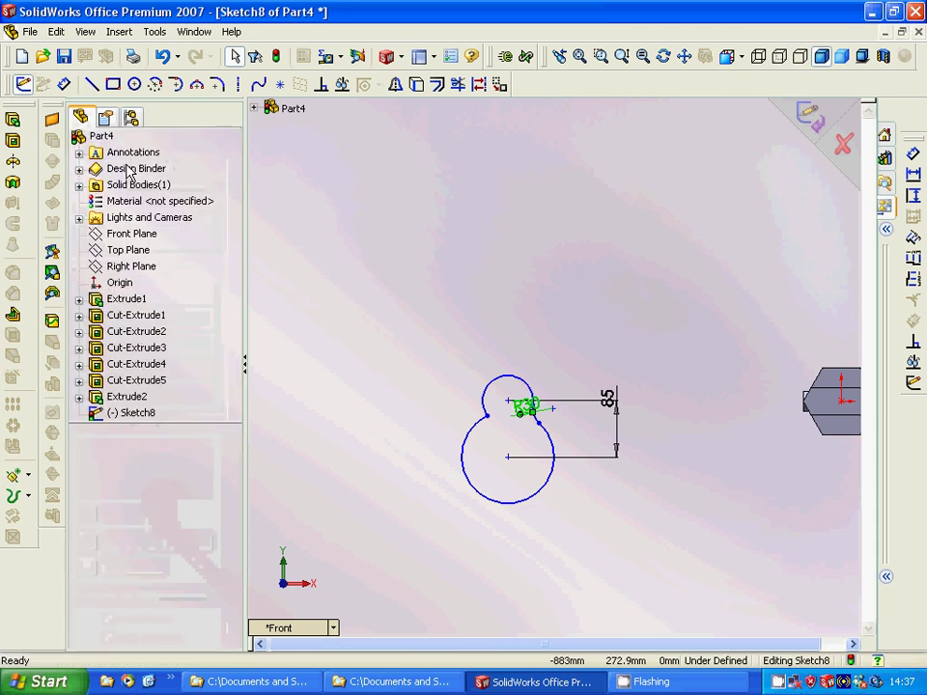
- Fillet the left junction of the upper and lower arcs with a 30 mm radius and exit the sketch
{"action": "left_click", "coordinate": [216, 87]}
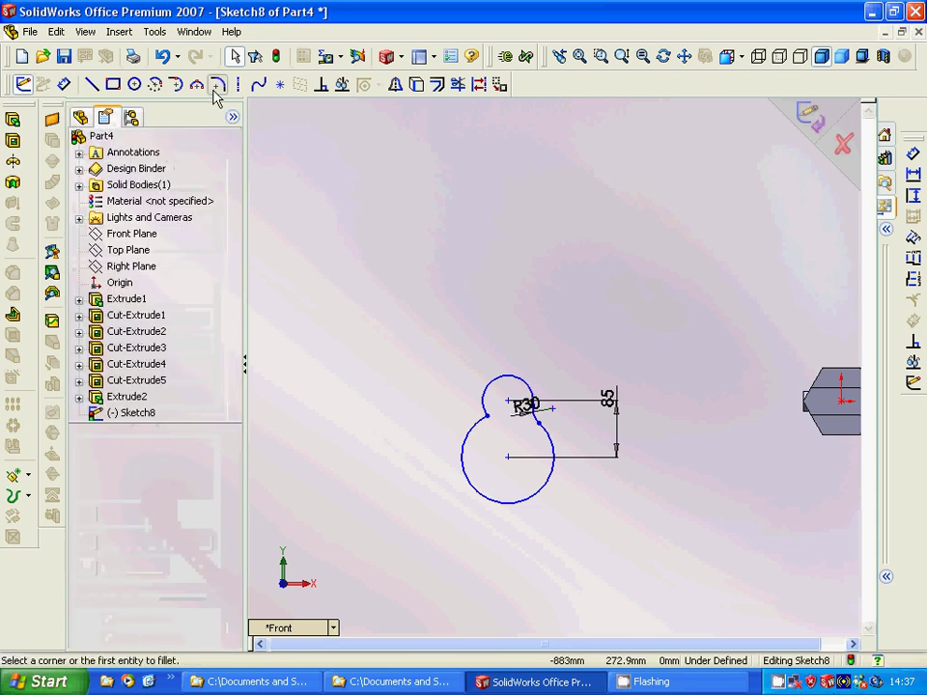
{"action": "left_click", "coordinate": [485, 412]}
{"action": "left_click", "coordinate": [468, 444]}
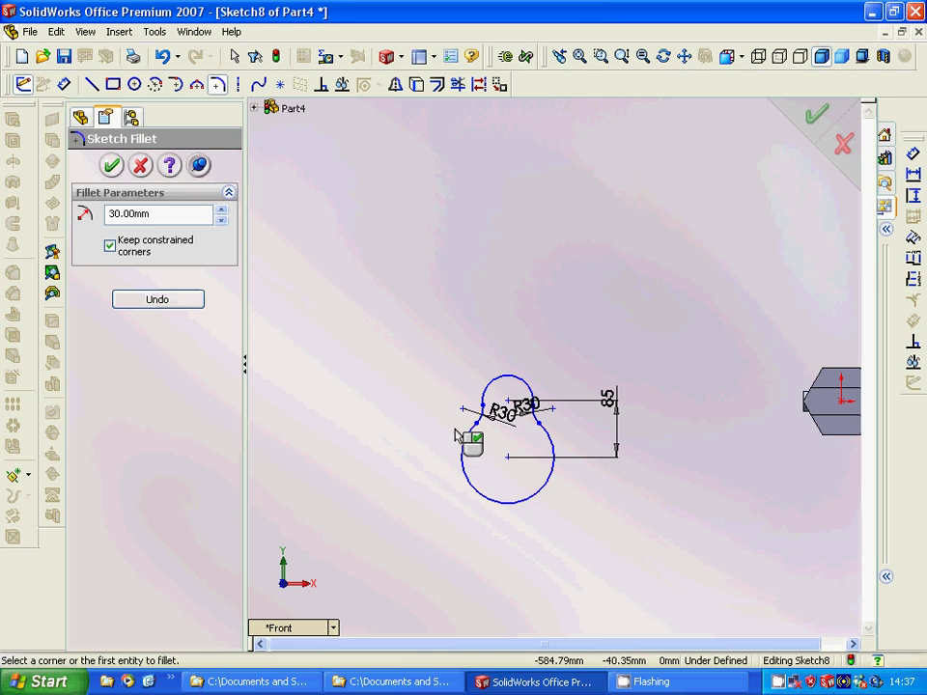
{"action": "left_click", "coordinate": [141, 165]}
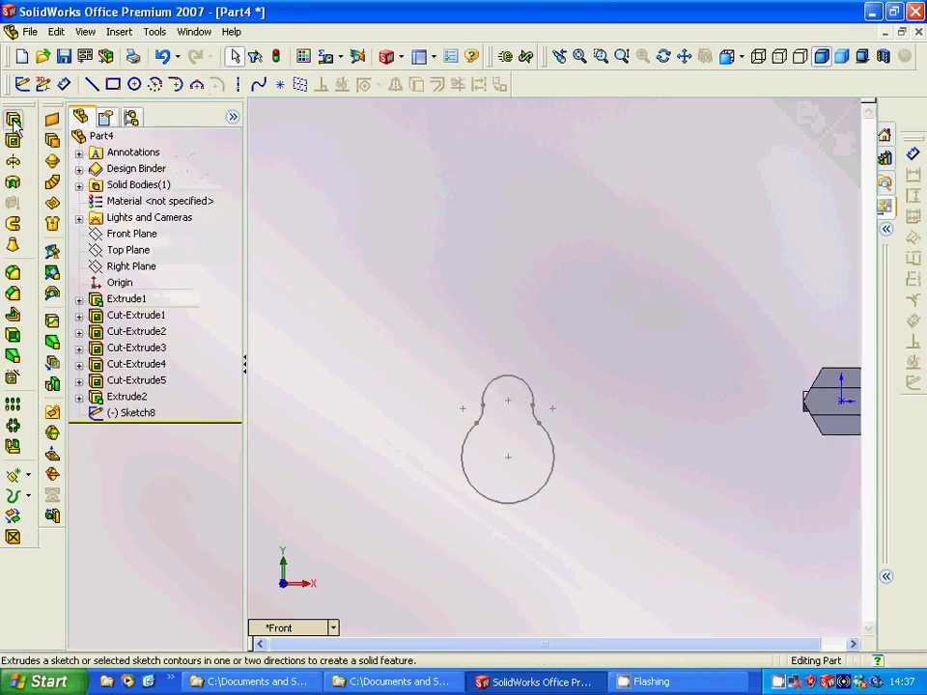
- Extrude the filleted figure-eight sketch as a solid plate with a blind depth of 20 mm
{"action": "left_click", "coordinate": [13, 118]}
{"action": "left_click", "coordinate": [464, 440]}
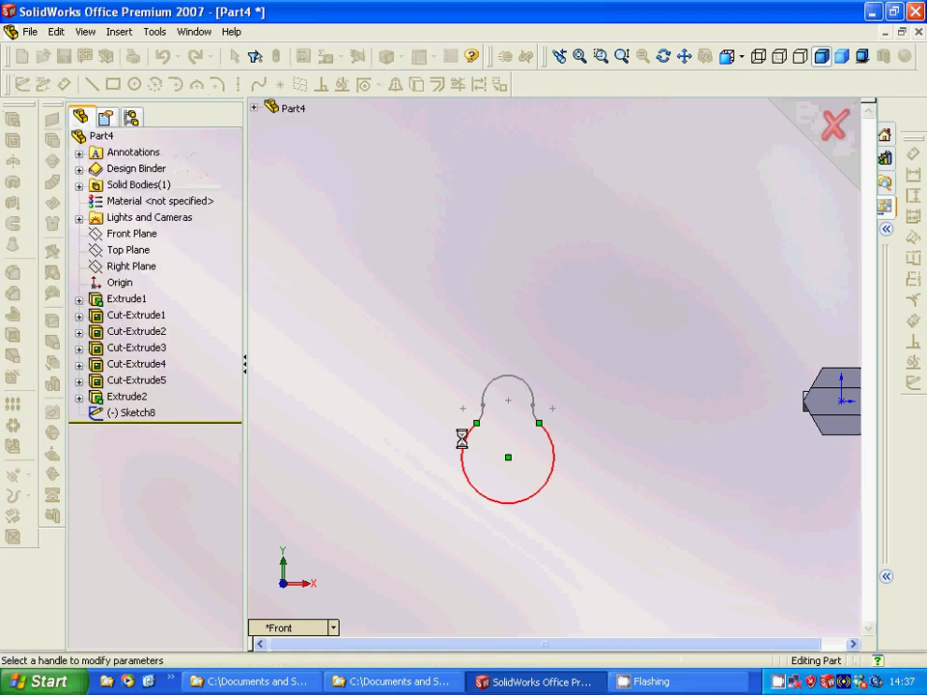
{"action": "middle_click_drag", "start_coordinate": [421, 423], "coordinate": [363, 441]}
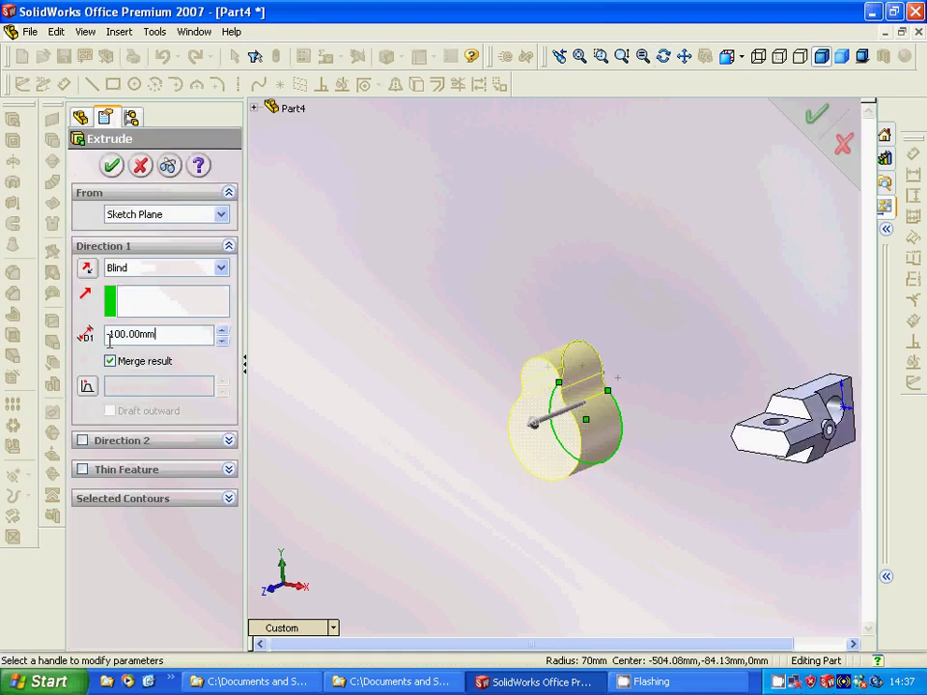
{"action": "double_click", "coordinate": [174, 334]}
{"action": "type", "text": "5"}
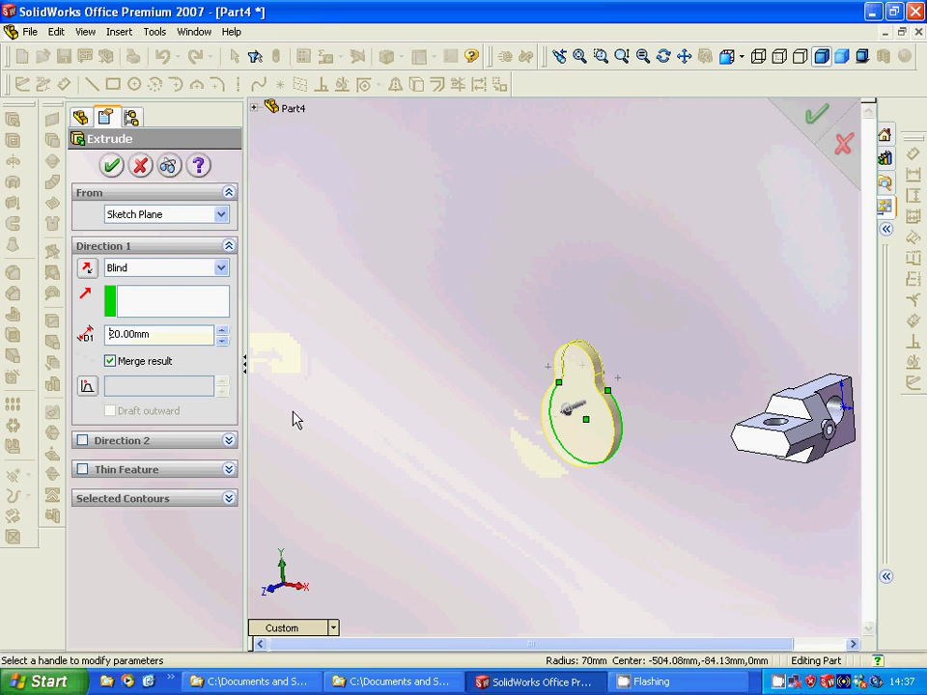
{"action": "left_click", "coordinate": [112, 166]}
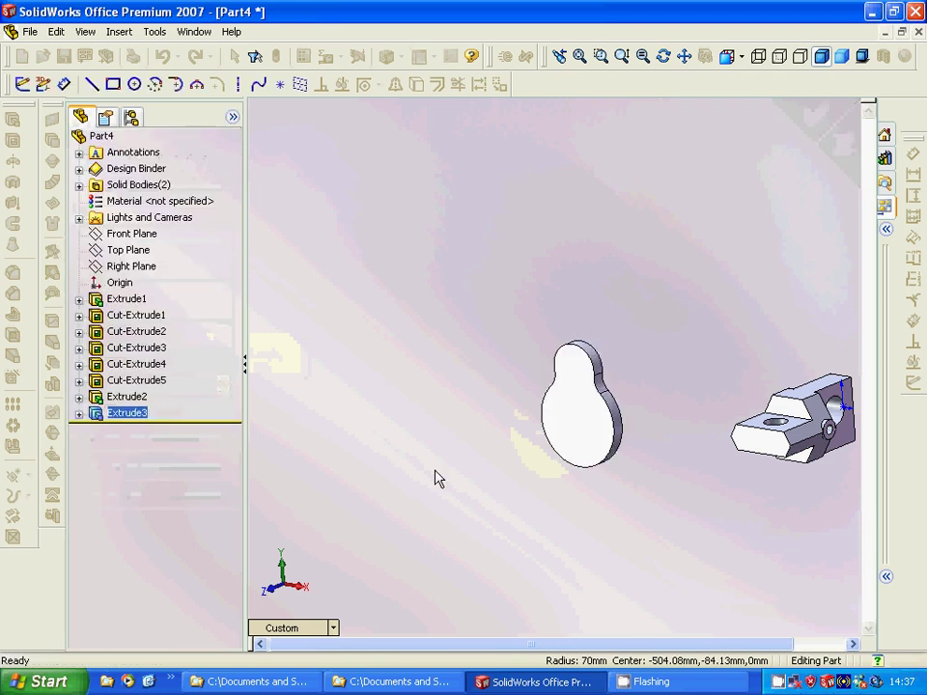
- Start a sketch on the plate's front face and offset the face's whole outline 10 mm inward
{"action": "left_click", "coordinate": [581, 455]}
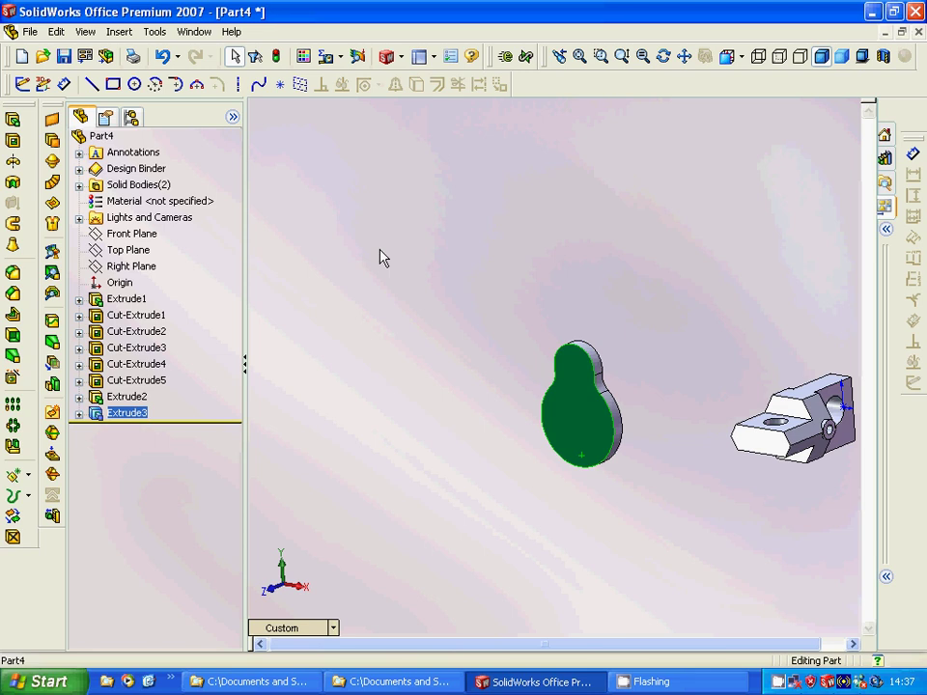
{"action": "left_click", "coordinate": [21, 84]}
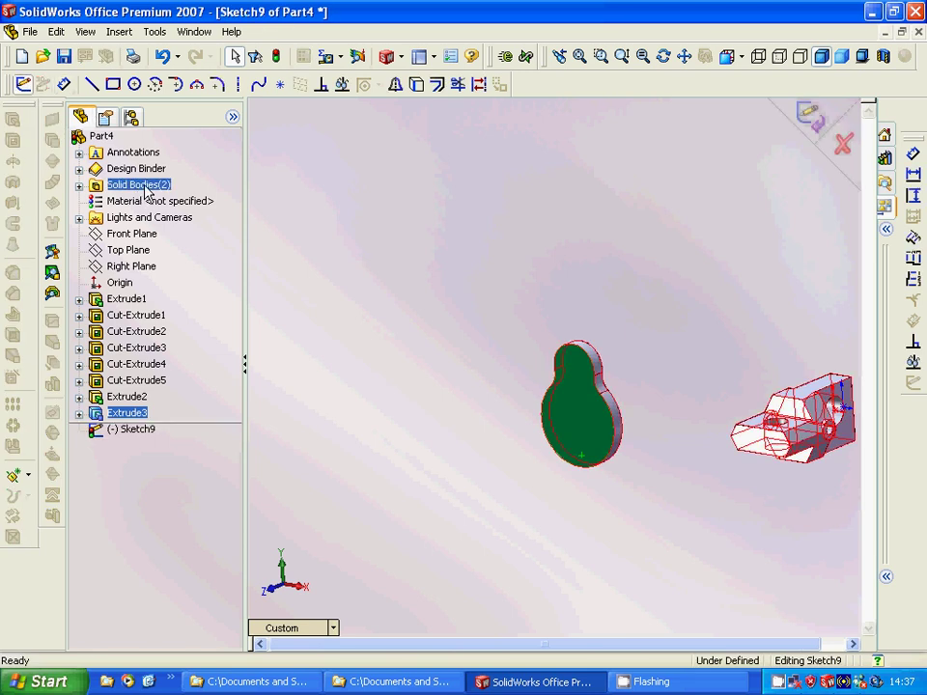
{"action": "left_click", "coordinate": [140, 201]}
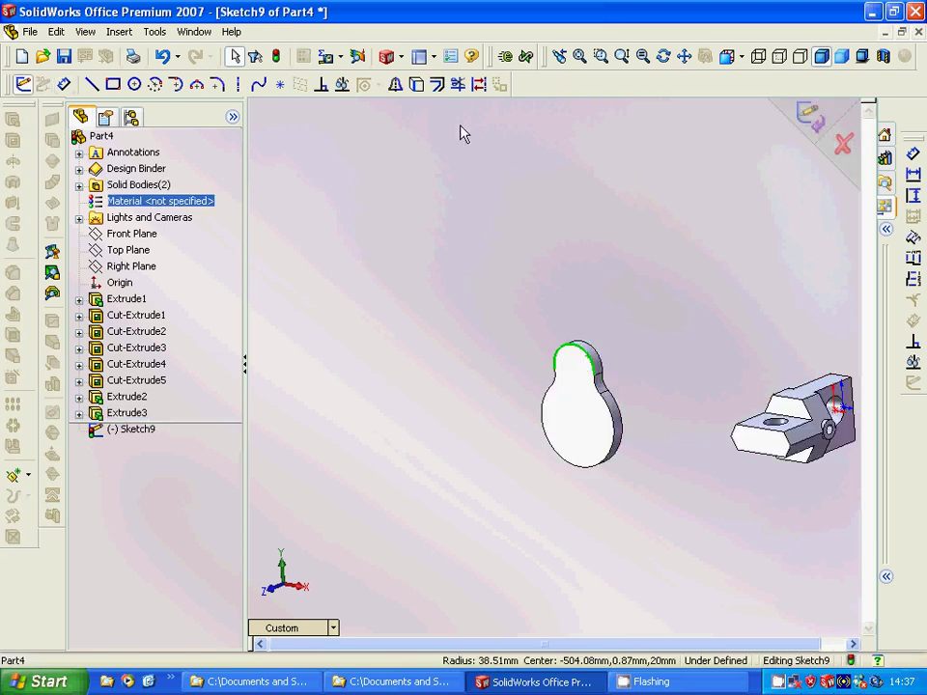
{"action": "left_click", "coordinate": [436, 84]}
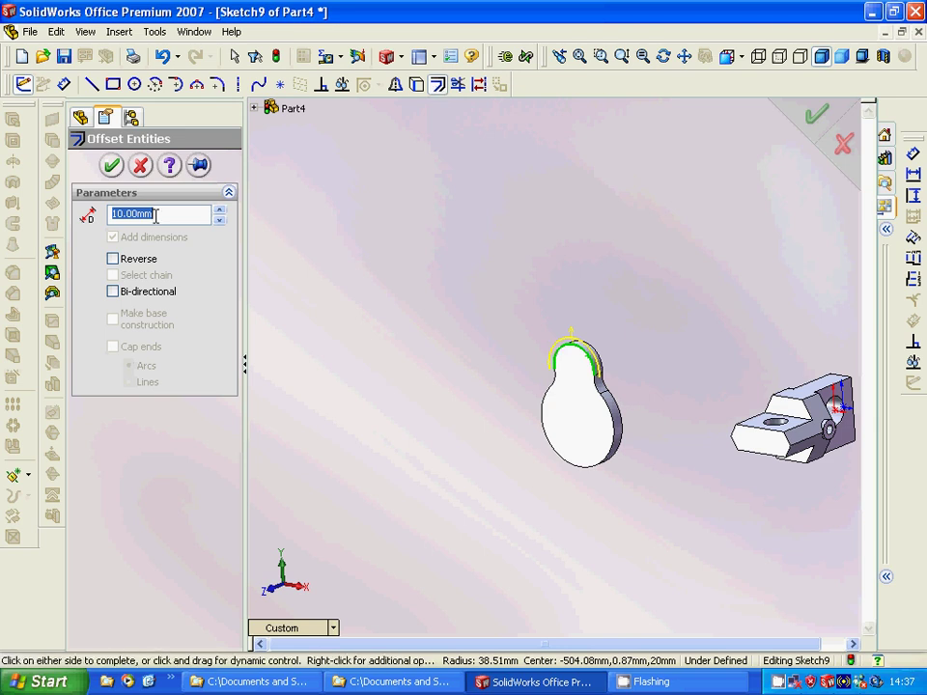
{"action": "left_click", "coordinate": [112, 259]}
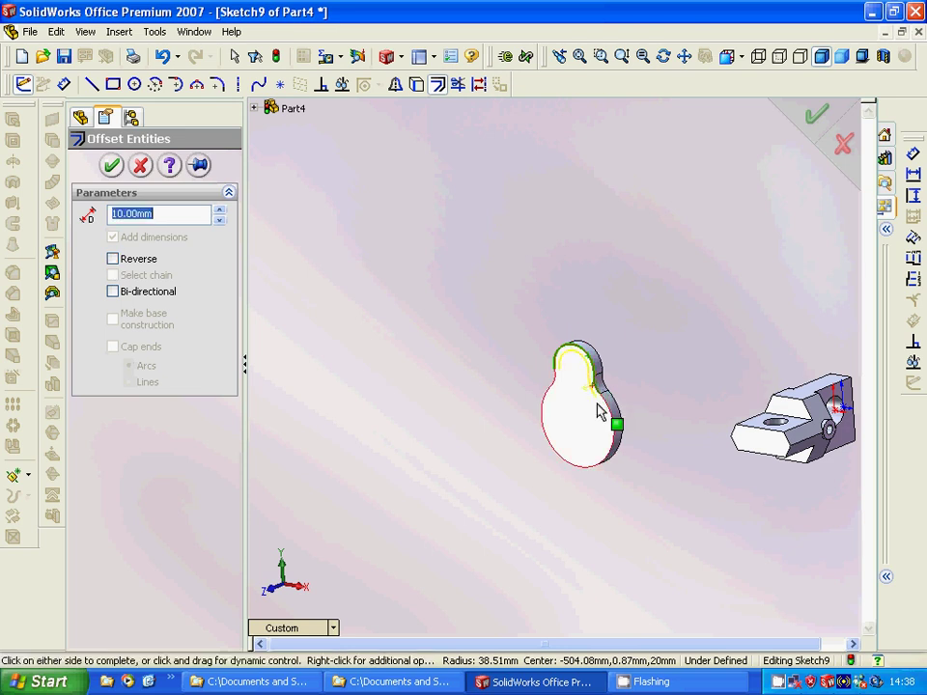
{"action": "left_click", "coordinate": [570, 399]}
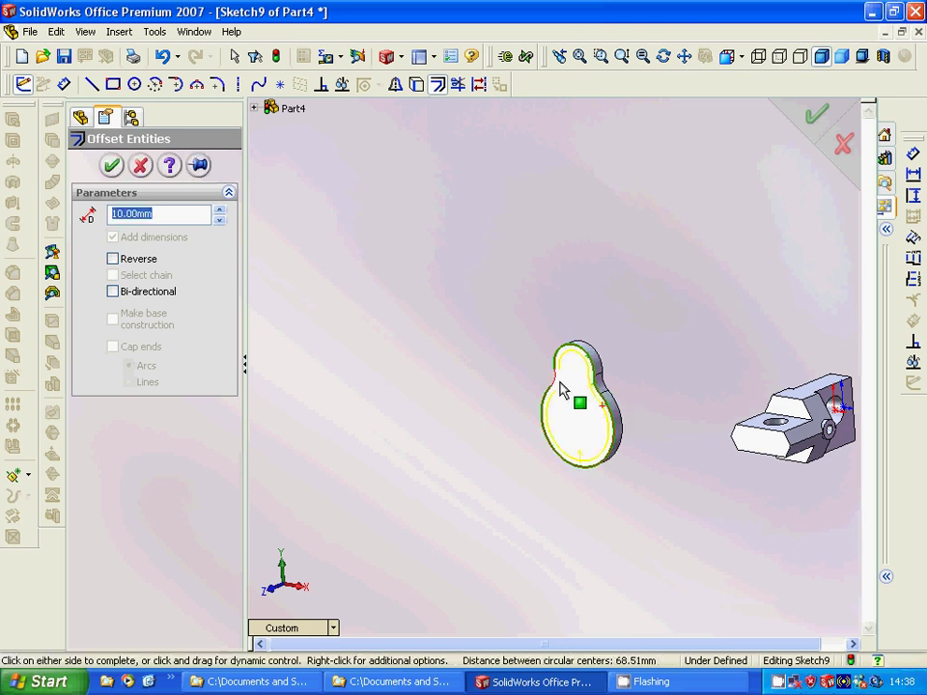
{"action": "left_click", "coordinate": [114, 167]}
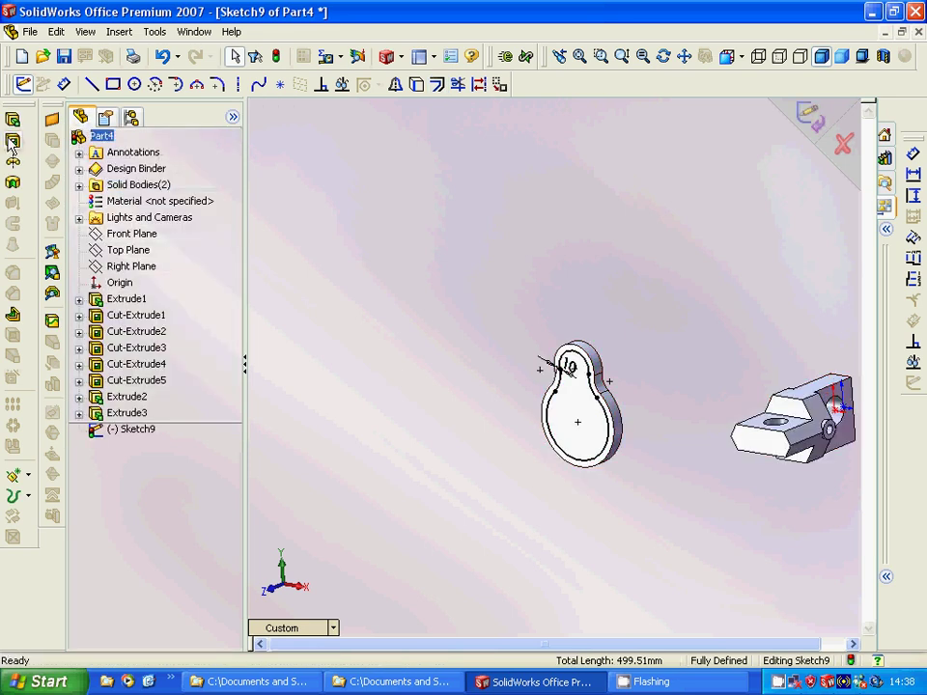
- Cut the offset outline into the plate with a blind depth of 15 mm
{"action": "left_click", "coordinate": [13, 142]}
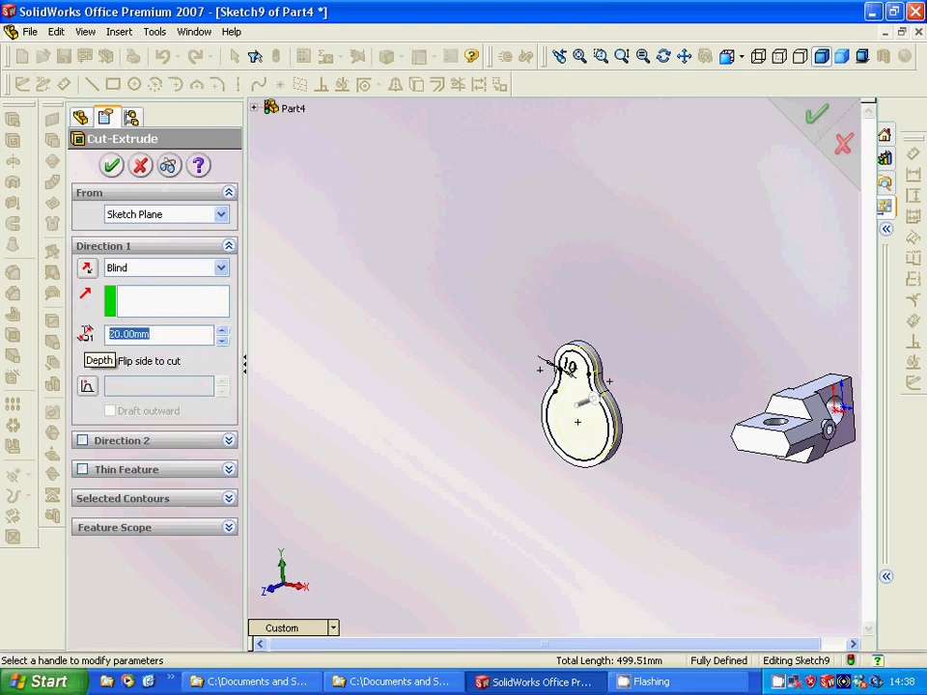
{"action": "type", "text": "15"}
{"action": "key", "text": "Return"}
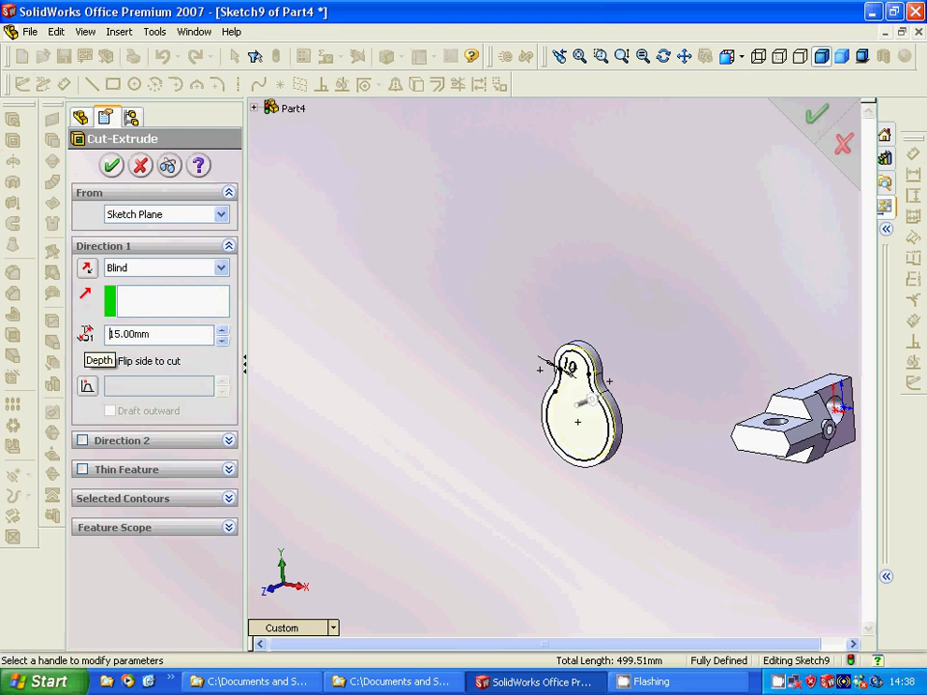
{"action": "left_click", "coordinate": [112, 165]}
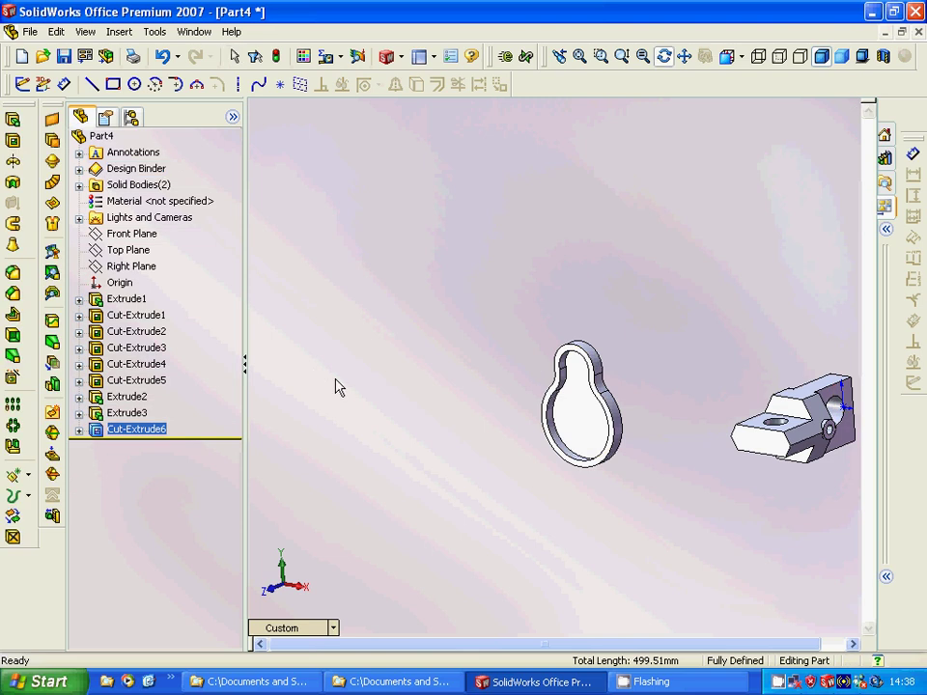
- Sketch a circle of radius 40 mm on the pocket floor, centred on the plate's large lower arc
{"action": "mouse_move", "coordinate": [335, 387]}
{"action": "middle_mouse_down"}
{"action": "mouse_move", "coordinate": [342, 393]}
{"action": "mouse_move", "coordinate": [333, 370]}
{"action": "middle_mouse_up"}
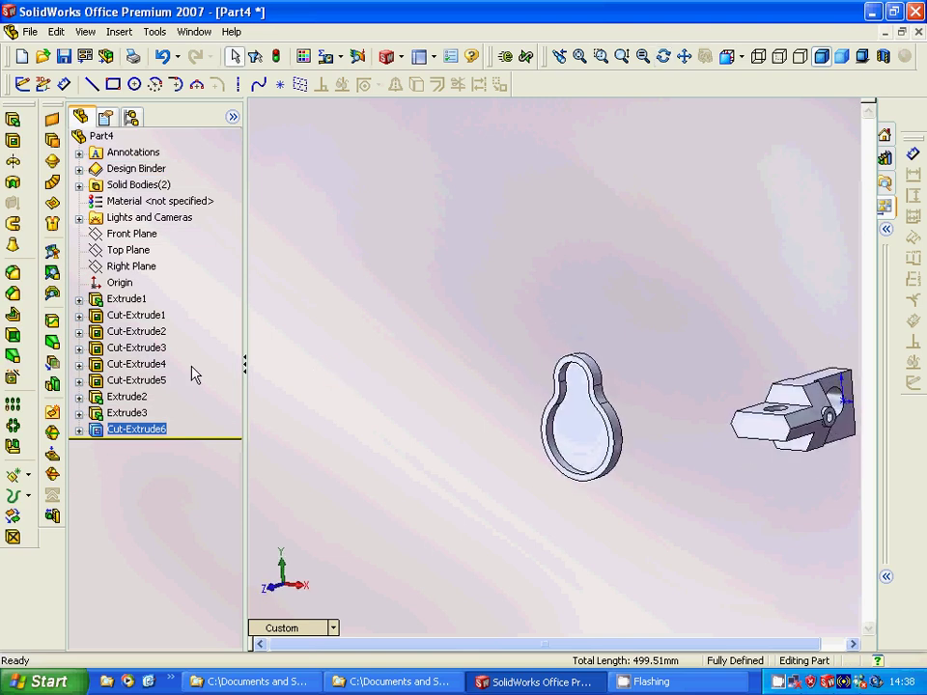
{"action": "left_click", "coordinate": [558, 451]}
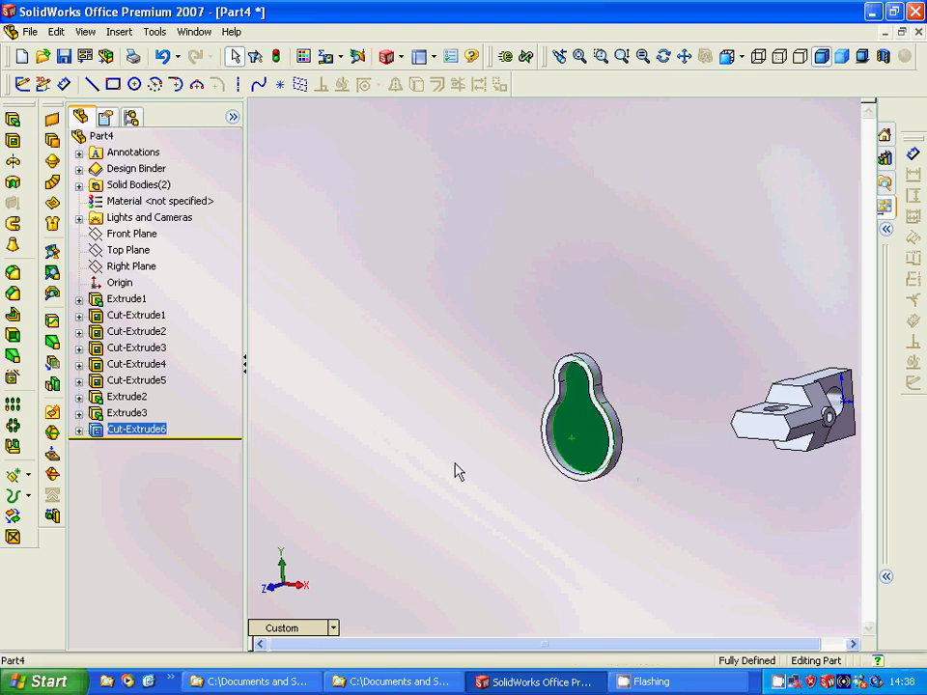
{"action": "left_click", "coordinate": [135, 85]}
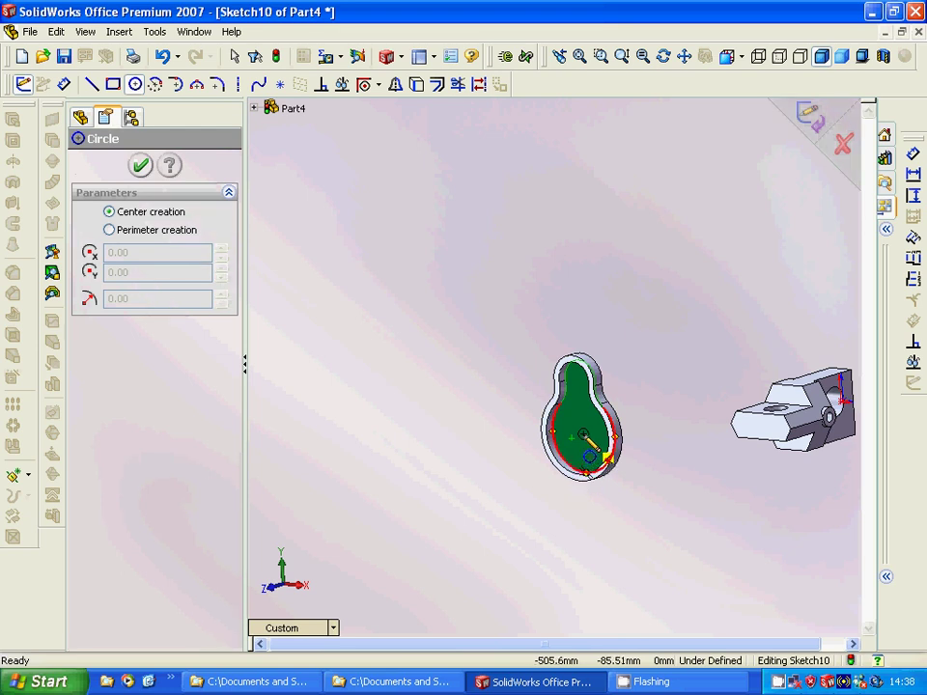
{"action": "left_click", "coordinate": [584, 434]}
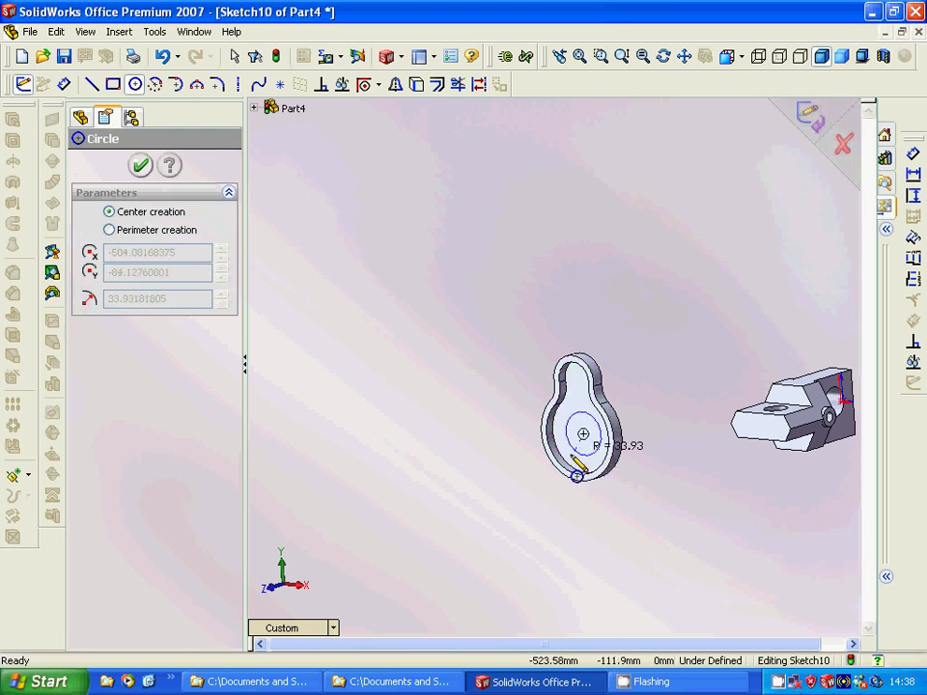
{"action": "left_click", "coordinate": [577, 475]}
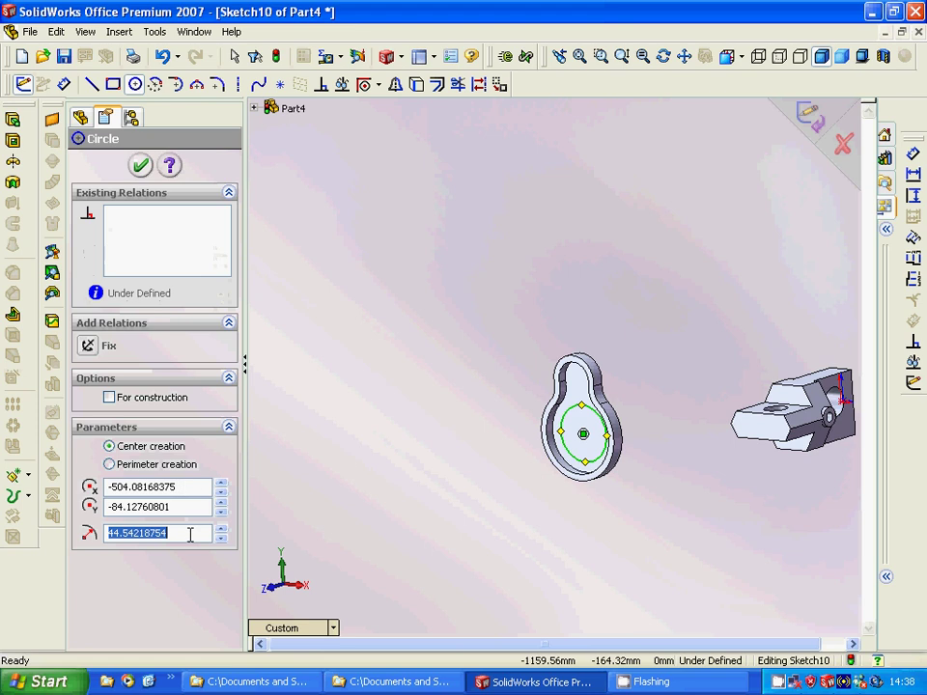
{"action": "type", "text": "40"}
{"action": "key", "text": "Return"}
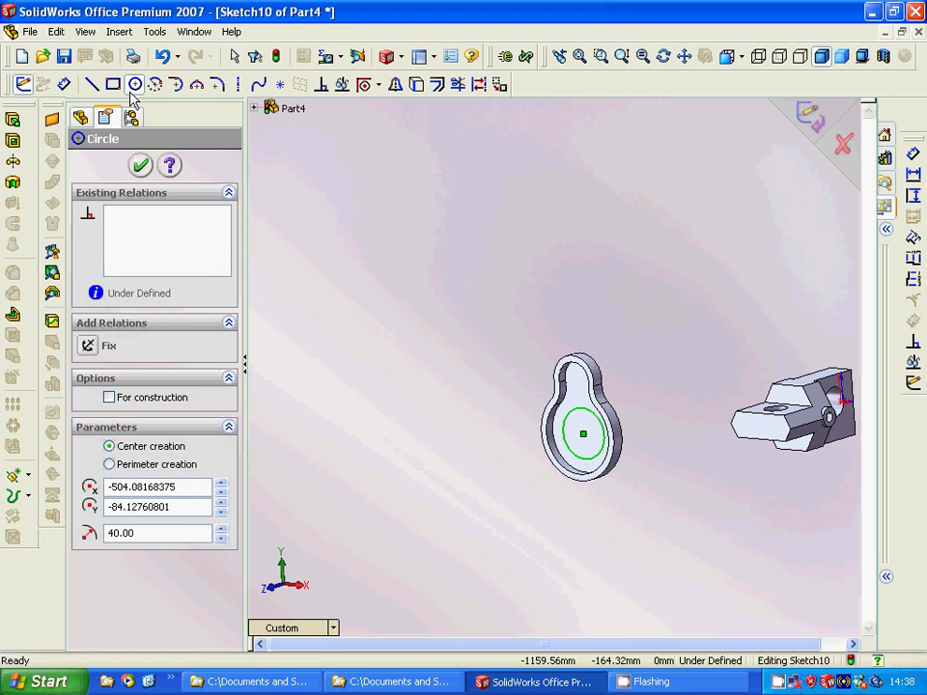
- Add a concentric inner circle of radius 20 mm to the sketch on the pocket floor
{"action": "left_click", "coordinate": [583, 433]}
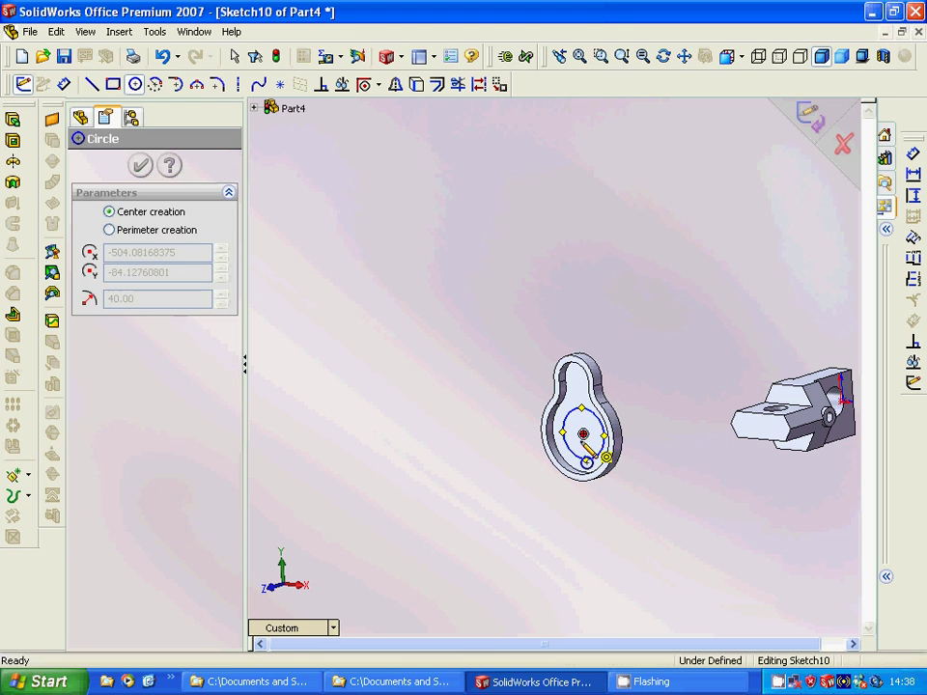
{"action": "left_click", "coordinate": [583, 461]}
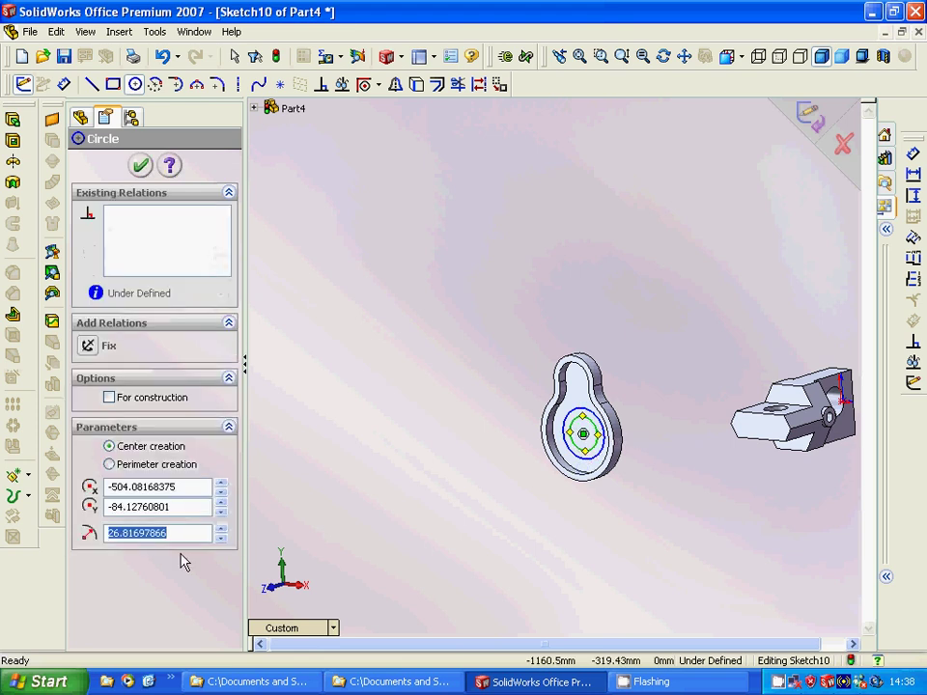
{"action": "type", "text": "20"}
{"action": "key", "text": "Return"}
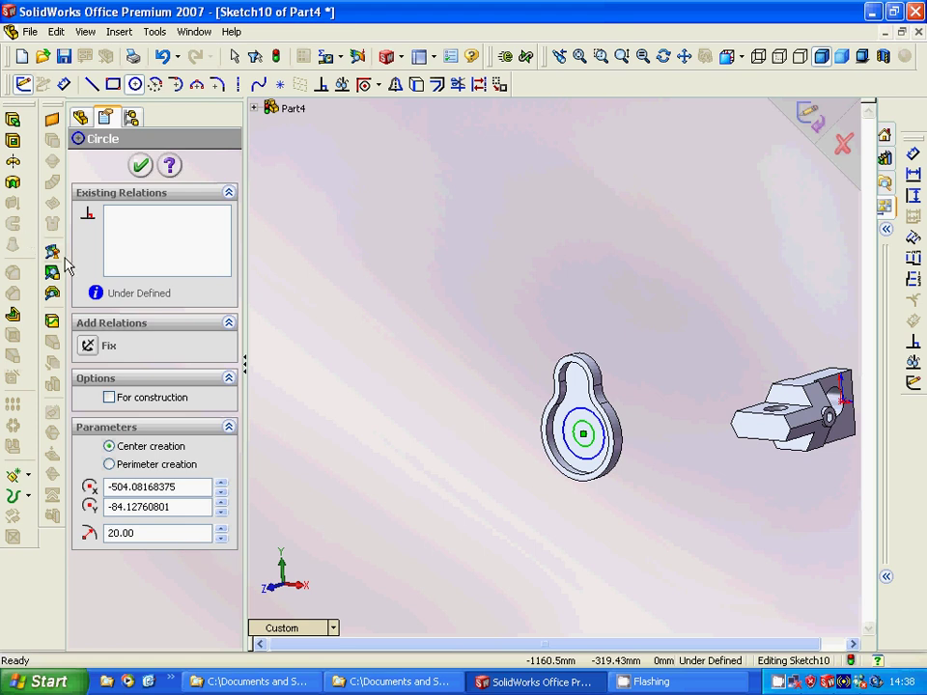
- Extrude the ring between the two concentric circles as a hollow boss with a blind depth of 30 mm
{"action": "left_click", "coordinate": [13, 119]}
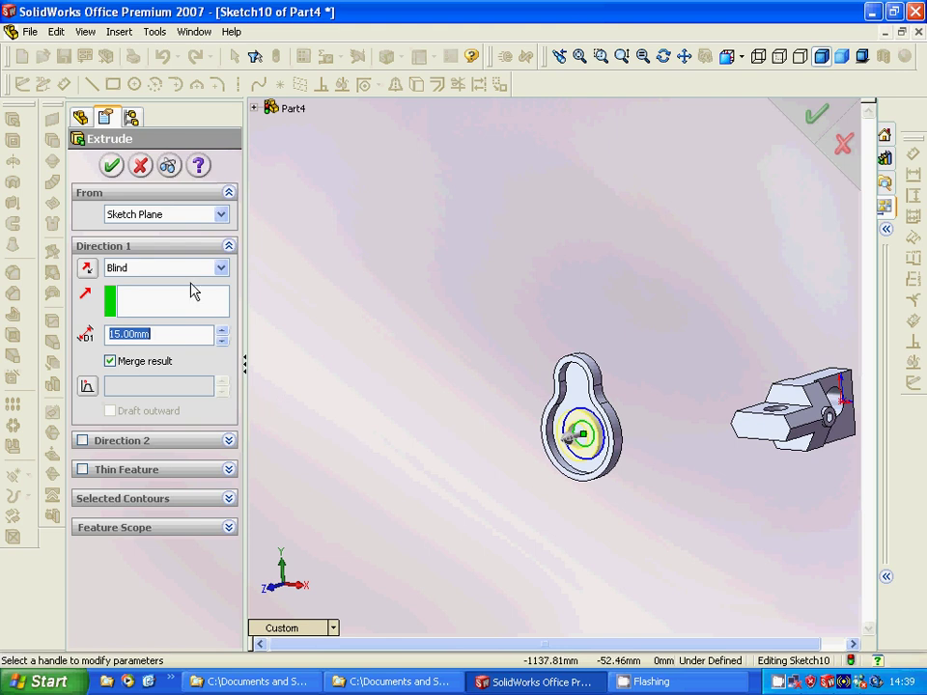
{"action": "type", "text": "30"}
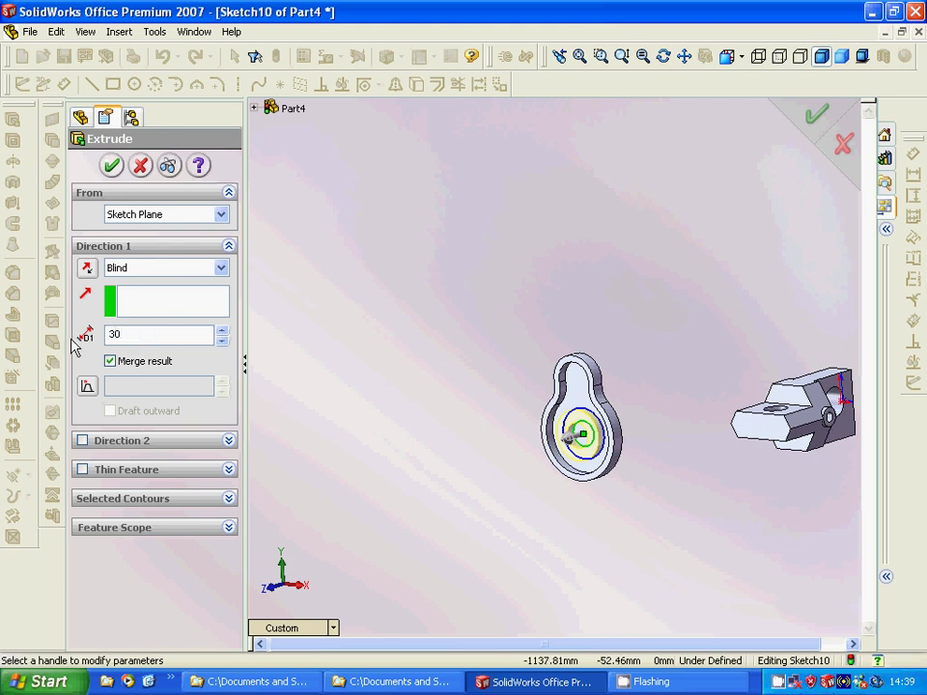
{"action": "key", "text": "Return"}
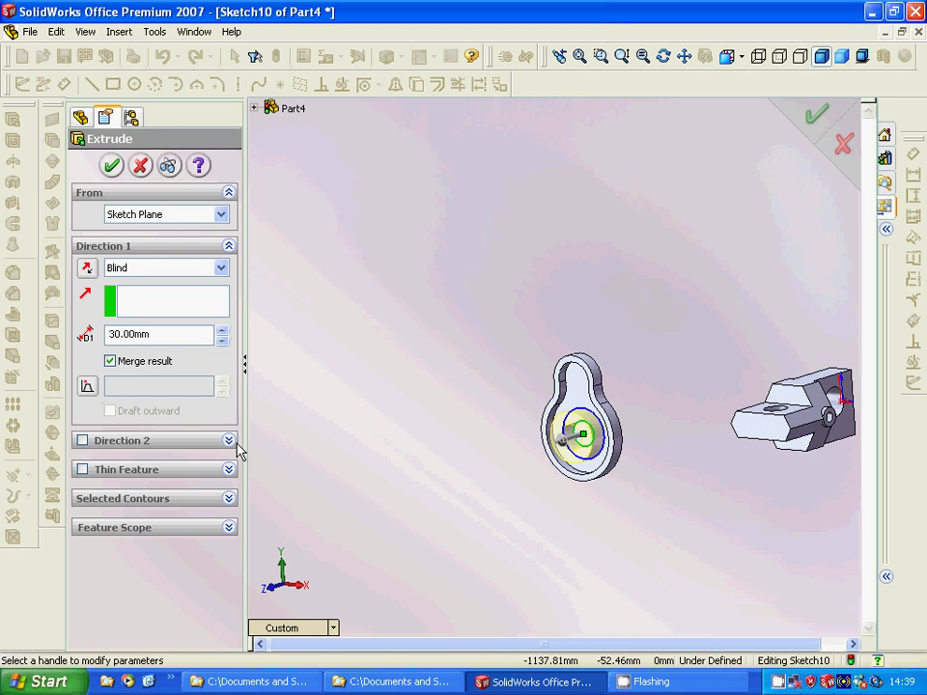
{"action": "key", "text": "Return"}
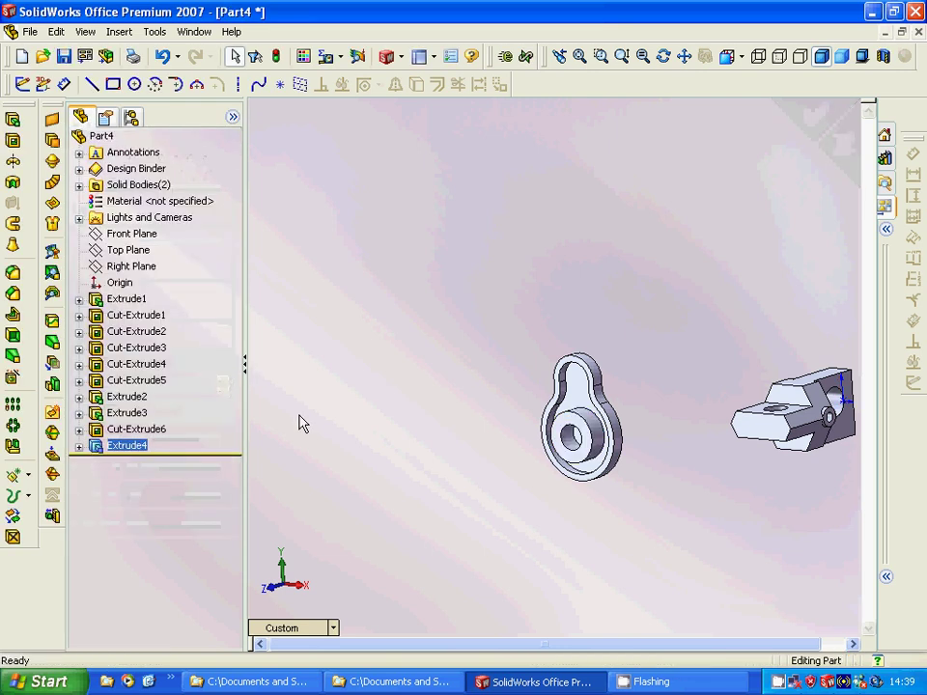
- Mirror the figure-eight plate's base extrusion, pocket cut and hollow boss together about the plate's flat back face
{"action": "middle_click_drag", "start_coordinate": [299, 435], "coordinate": [347, 440]}
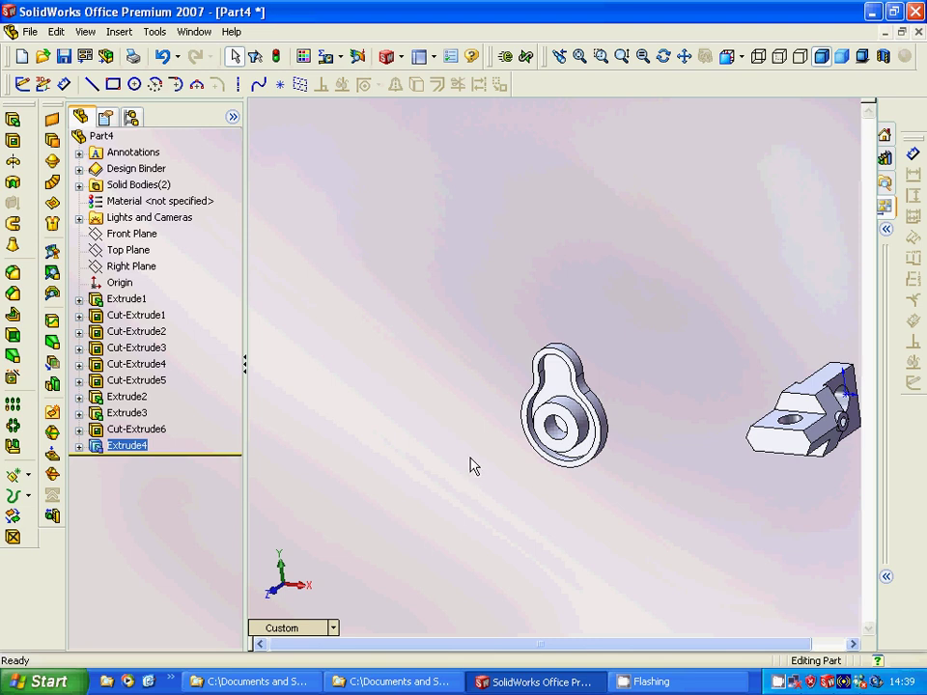
{"action": "left_click", "coordinate": [118, 300]}
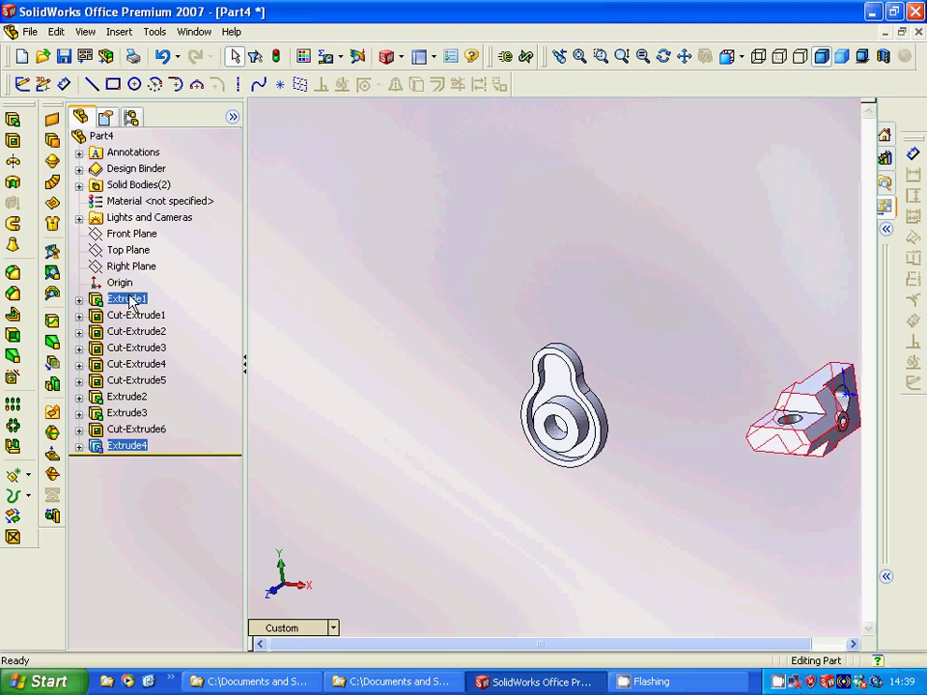
{"action": "left_click", "coordinate": [433, 409]}
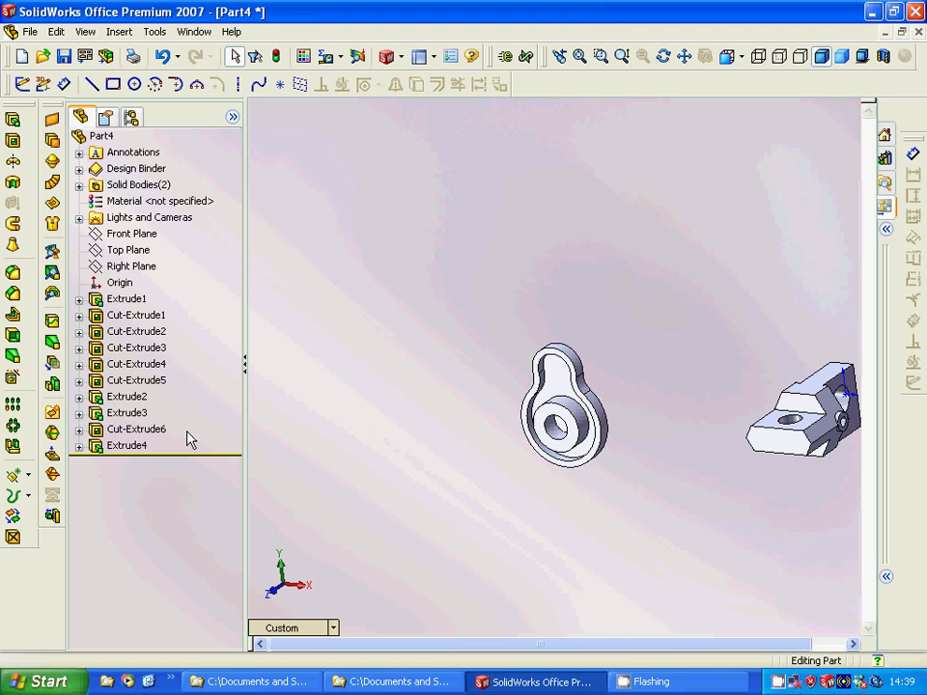
{"action": "left_click", "coordinate": [118, 415]}
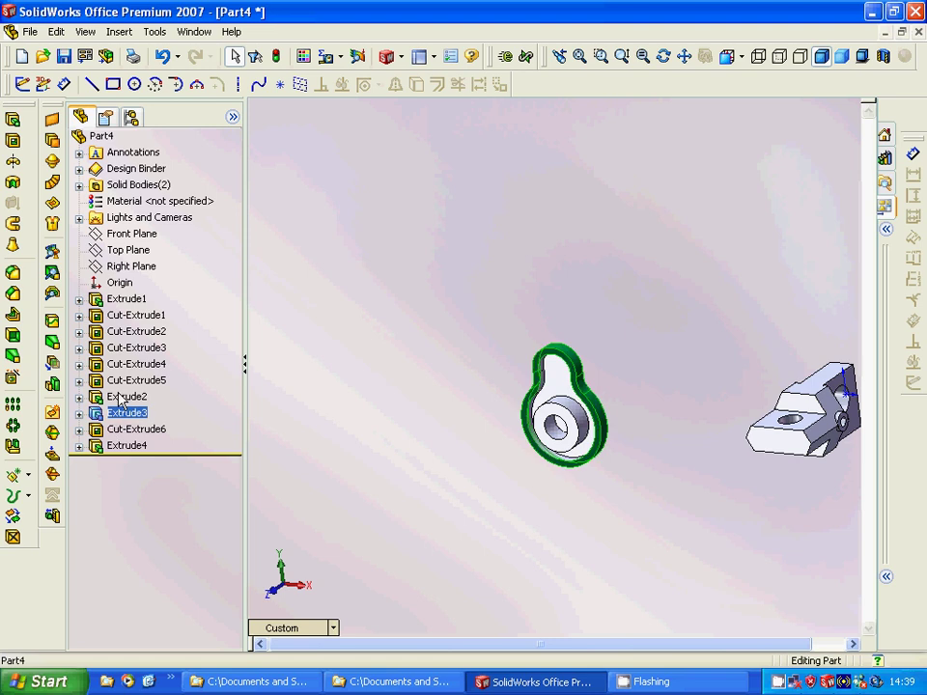
{"action": "left_click", "coordinate": [120, 397]}
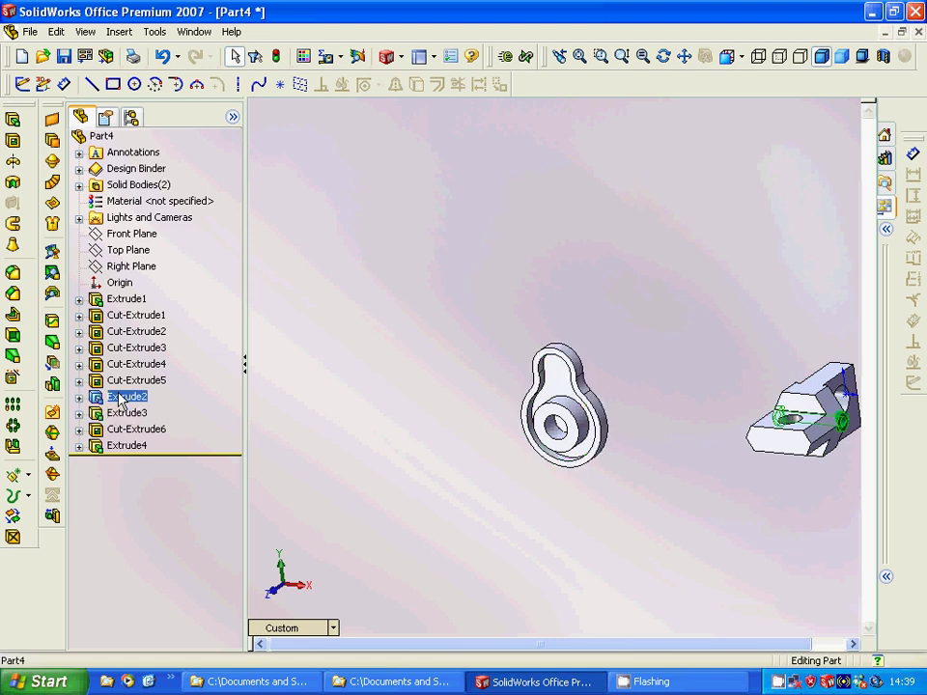
{"action": "left_click", "coordinate": [119, 415], "text": "ctrl"}
{"action": "left_click", "coordinate": [119, 416]}
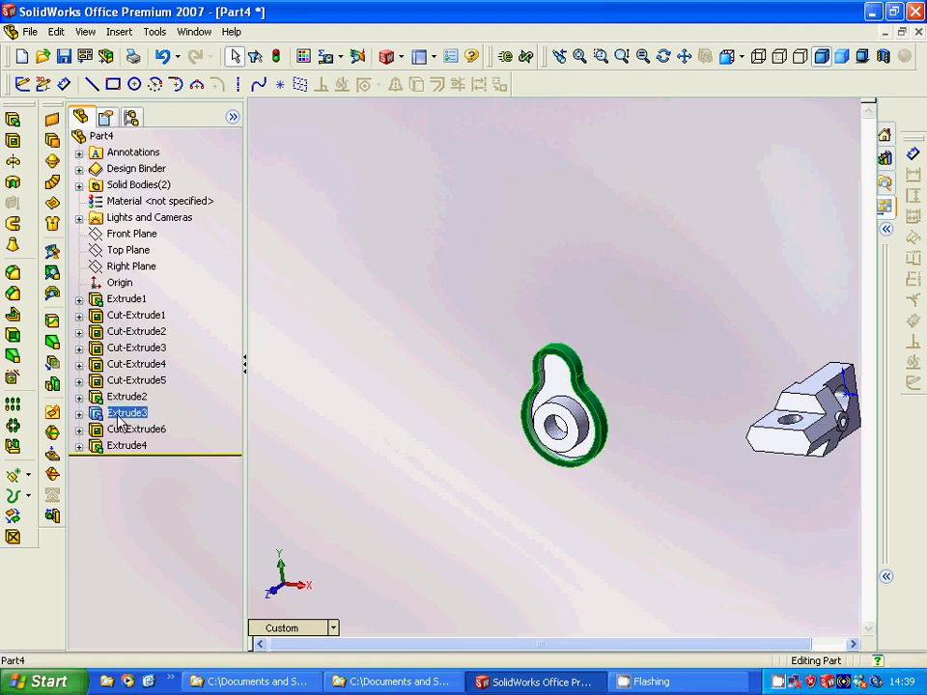
{"action": "left_click", "coordinate": [126, 445], "text": "ctrl"}
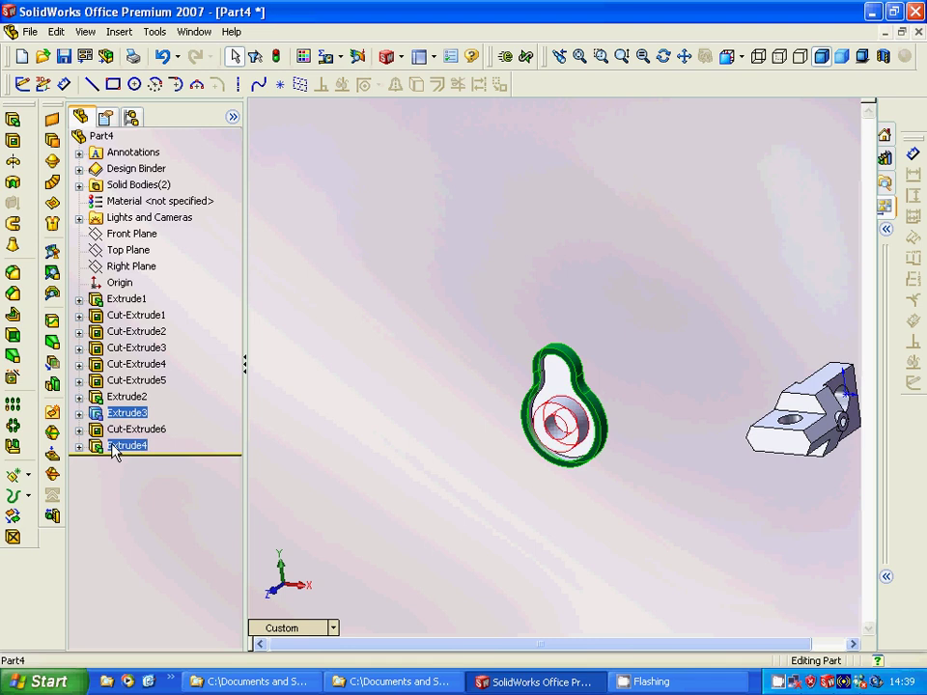
{"action": "left_click", "coordinate": [115, 451], "text": "shift"}
{"action": "left_click", "coordinate": [14, 336]}
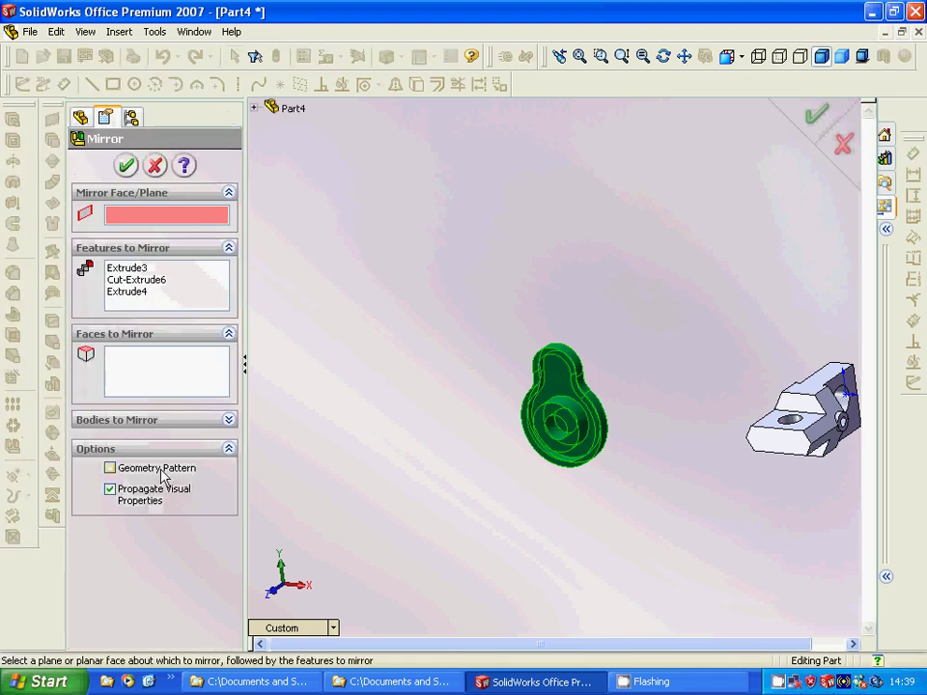
{"action": "middle_click_drag", "start_coordinate": [375, 440], "coordinate": [259, 490]}
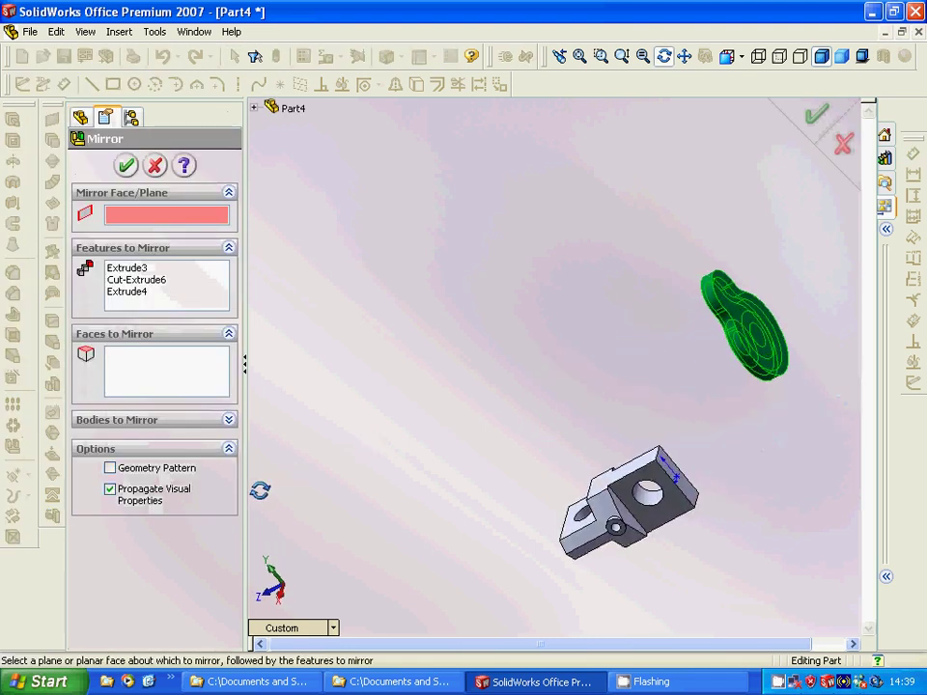
{"action": "left_click", "coordinate": [749, 315]}
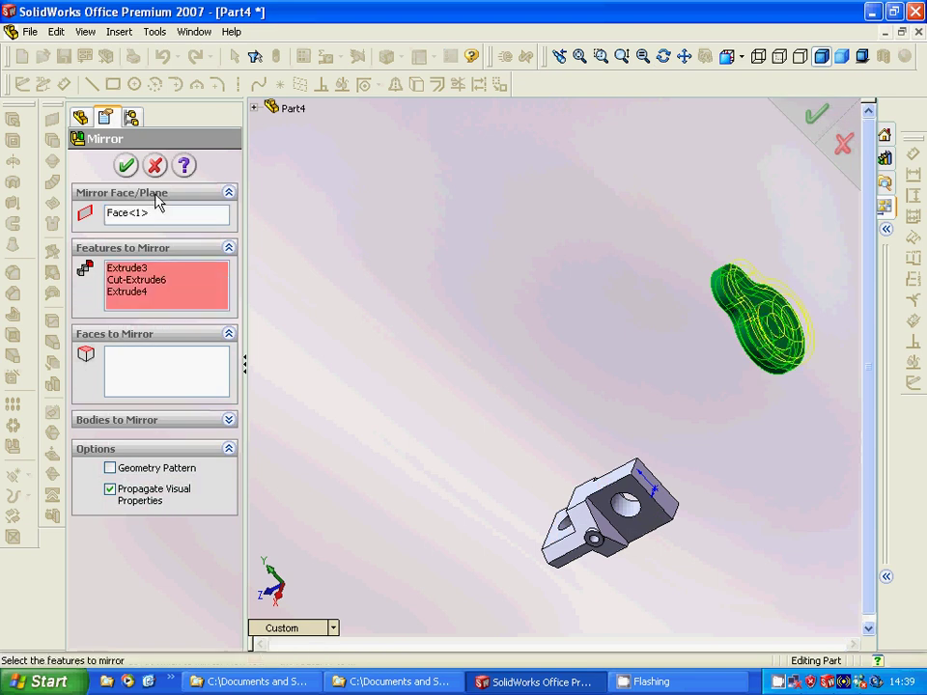
{"action": "left_click", "coordinate": [126, 165]}
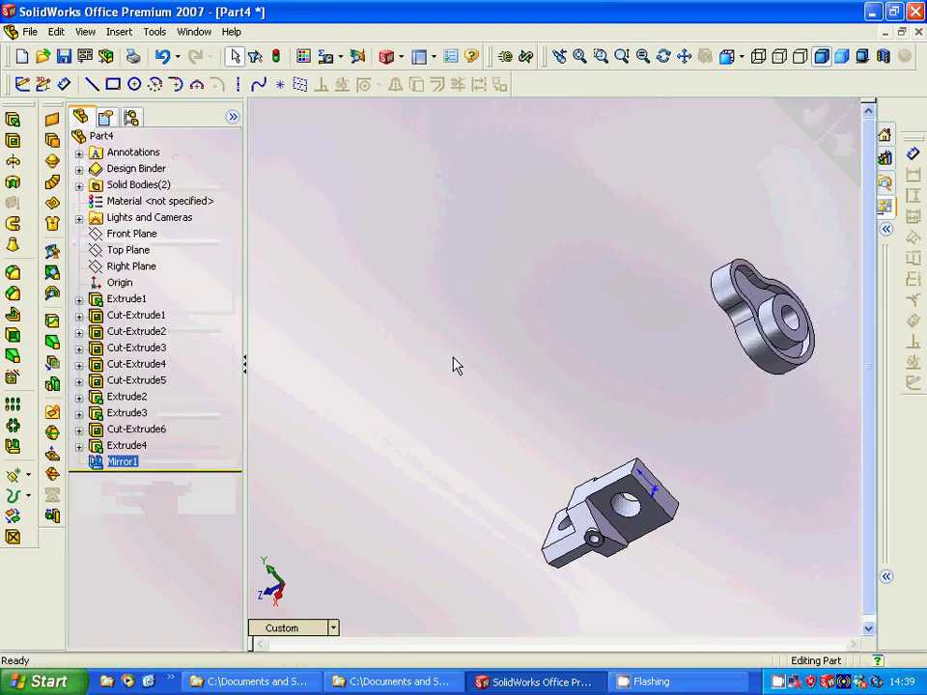
- Examine the mirrored figure-eight plate from several angles and set the model to the isometric view
{"action": "middle_click_drag", "start_coordinate": [625, 349], "coordinate": [636, 374]}
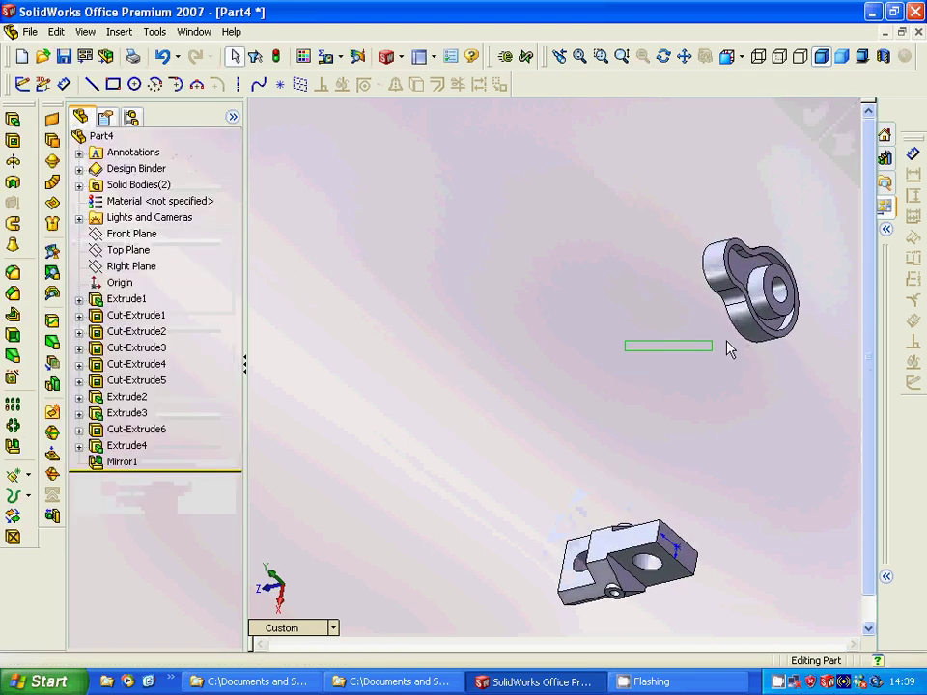
{"action": "middle_click_drag", "start_coordinate": [523, 359], "coordinate": [657, 356]}
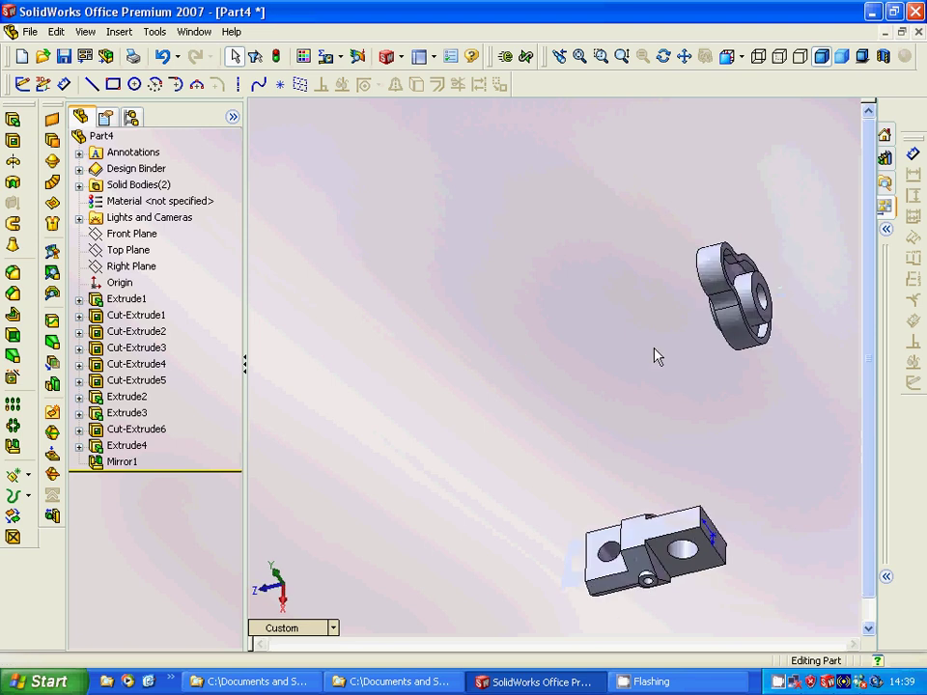
{"action": "right_click", "coordinate": [666, 359]}
{"action": "key", "text": "Escape"}
{"action": "right_click", "coordinate": [688, 324]}
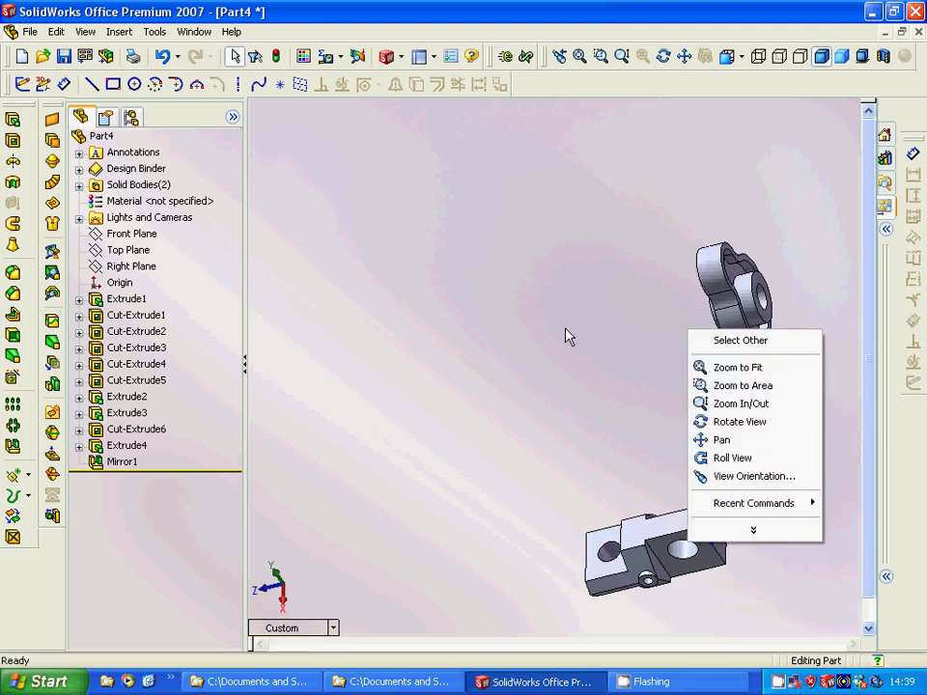
{"action": "key", "text": "Escape"}
{"action": "left_click", "coordinate": [740, 57]}
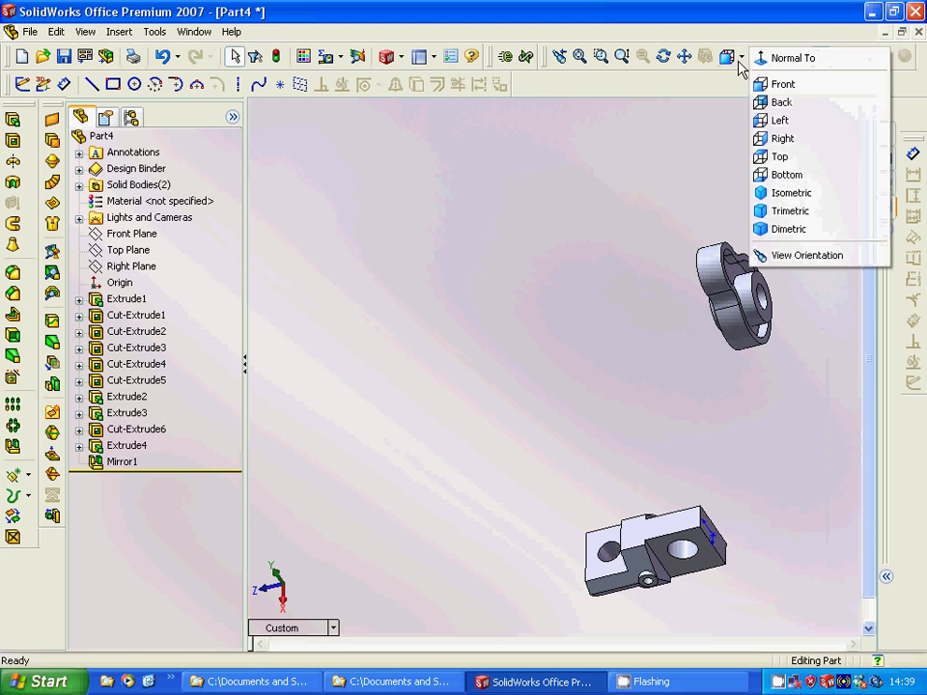
{"action": "left_click", "coordinate": [789, 193]}
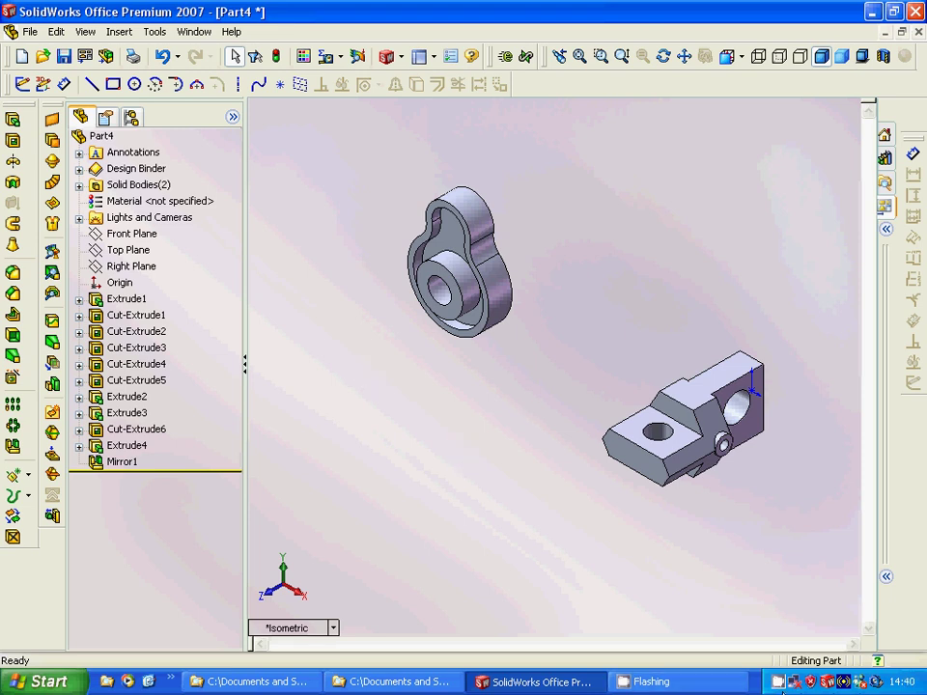
{"action": "left_click", "coordinate": [778, 683]}
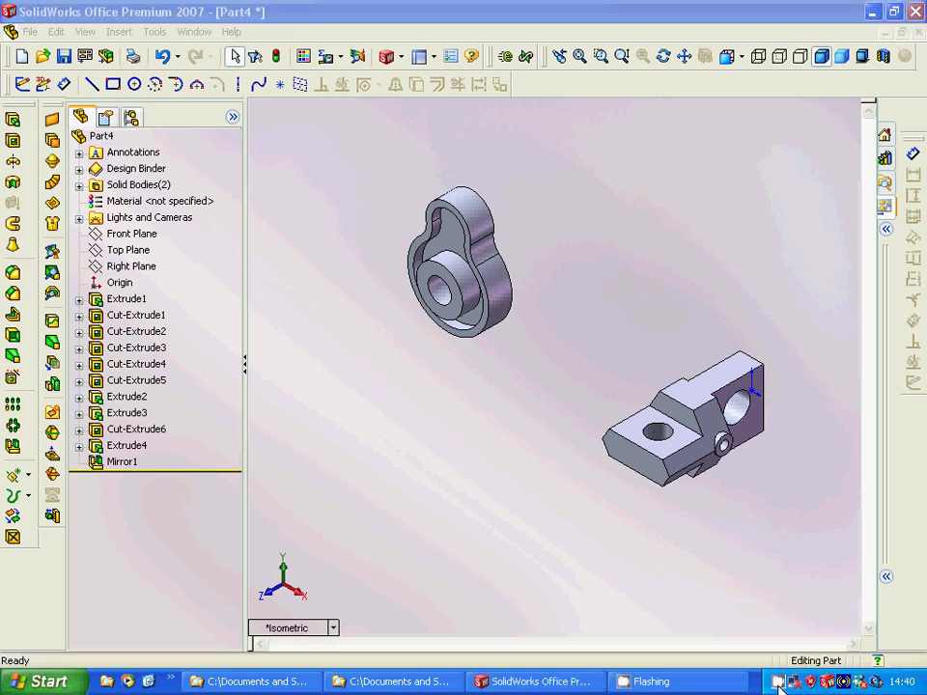